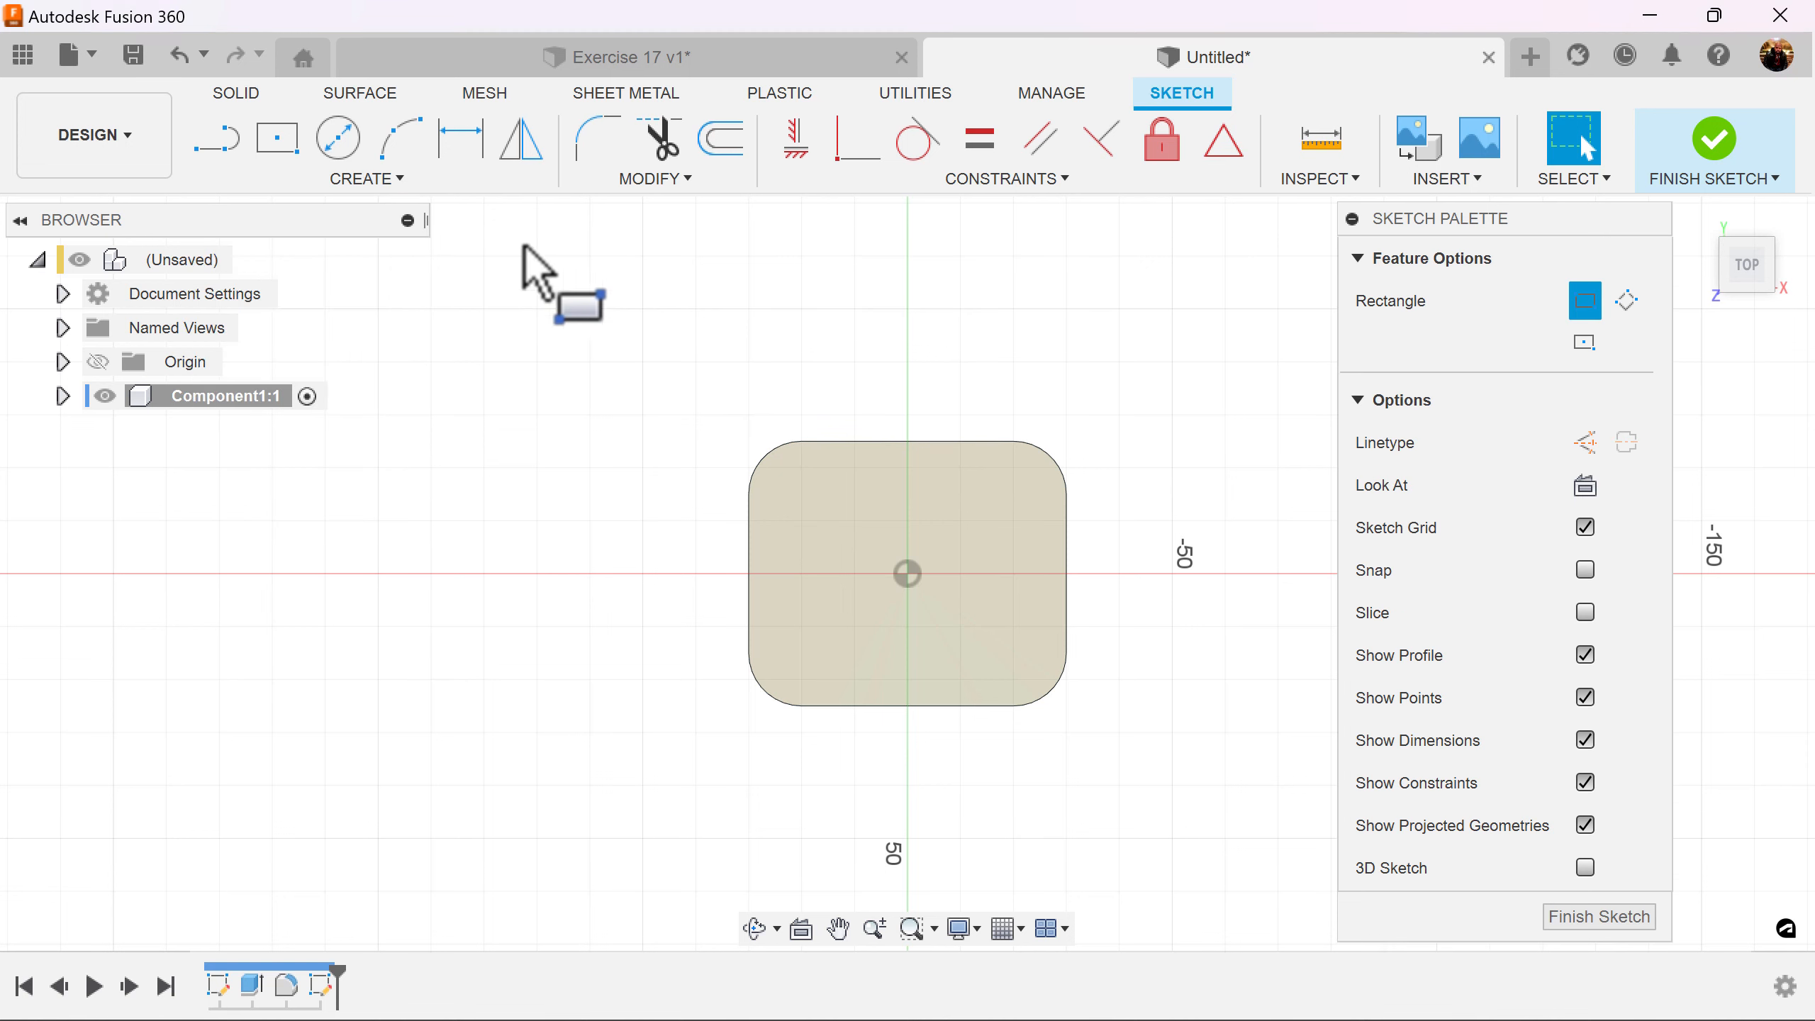
Sketch a 40 by 30 mm rectangle between opposite corner-arc centres on the plate's top face and finish the sketch.
{"action": "left_click", "coordinate": [801, 494]}
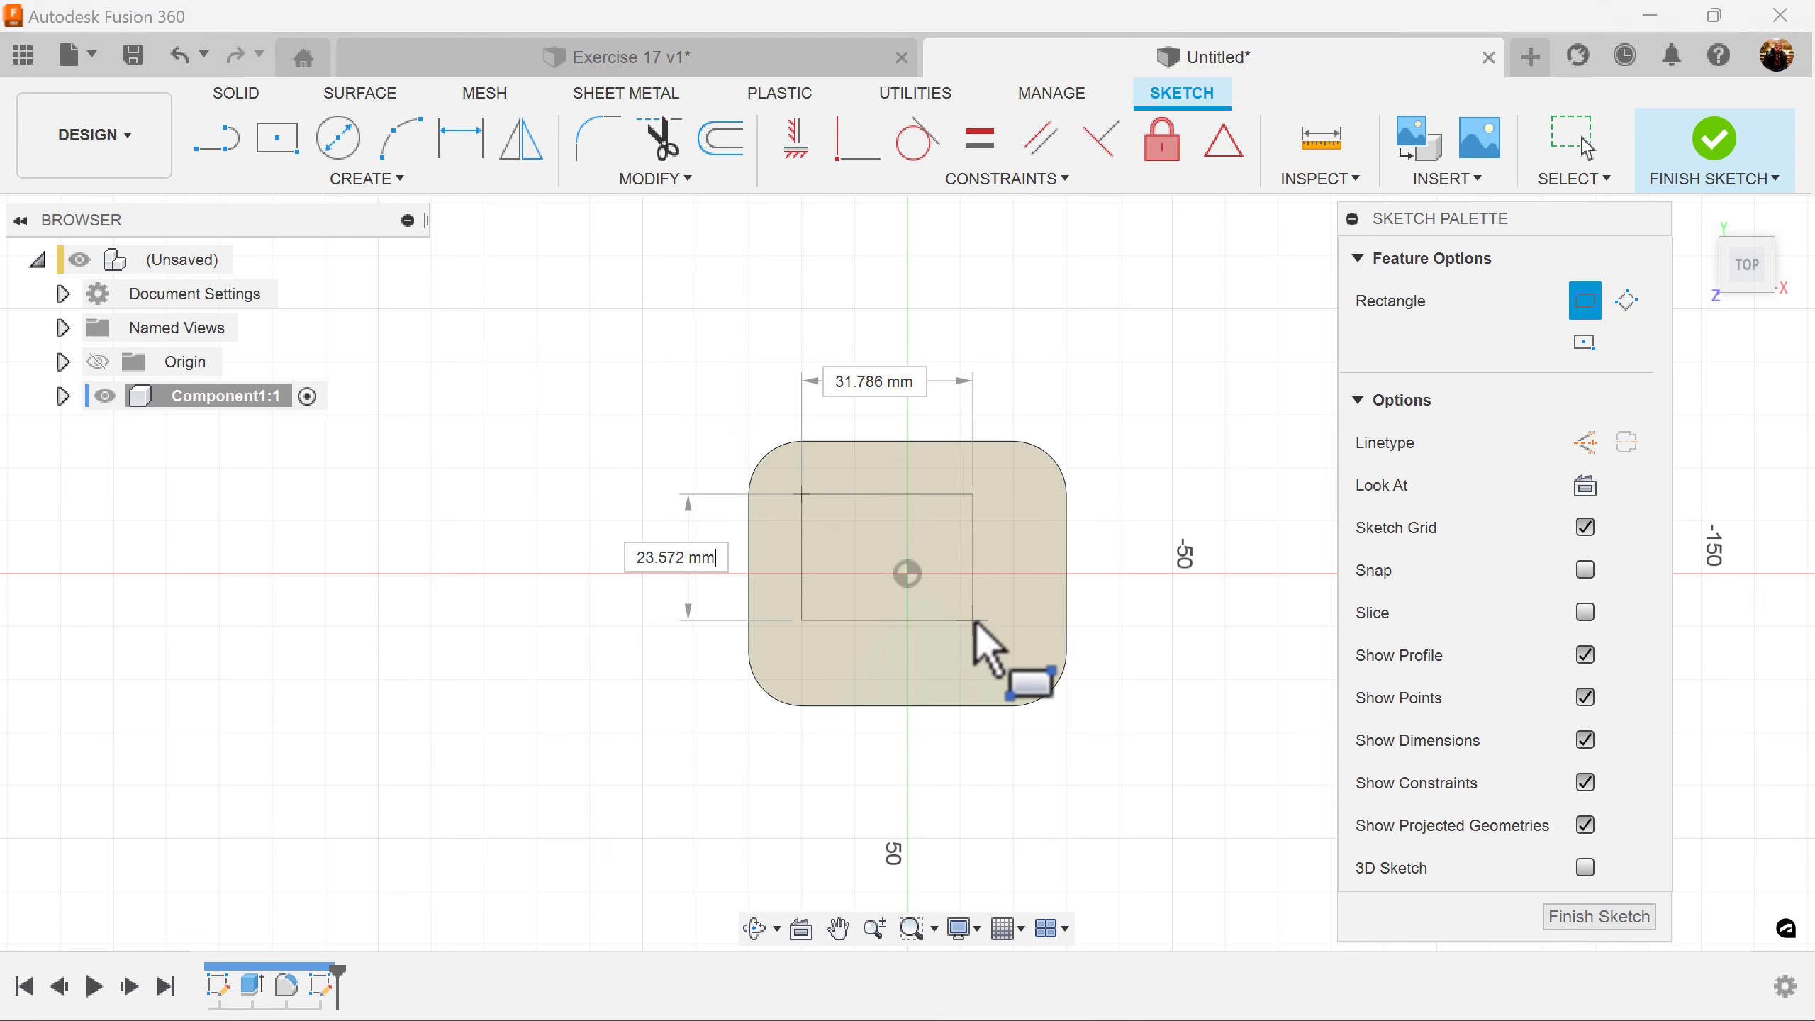
{"action": "key", "text": "Tab"}
{"action": "type", "text": "30"}
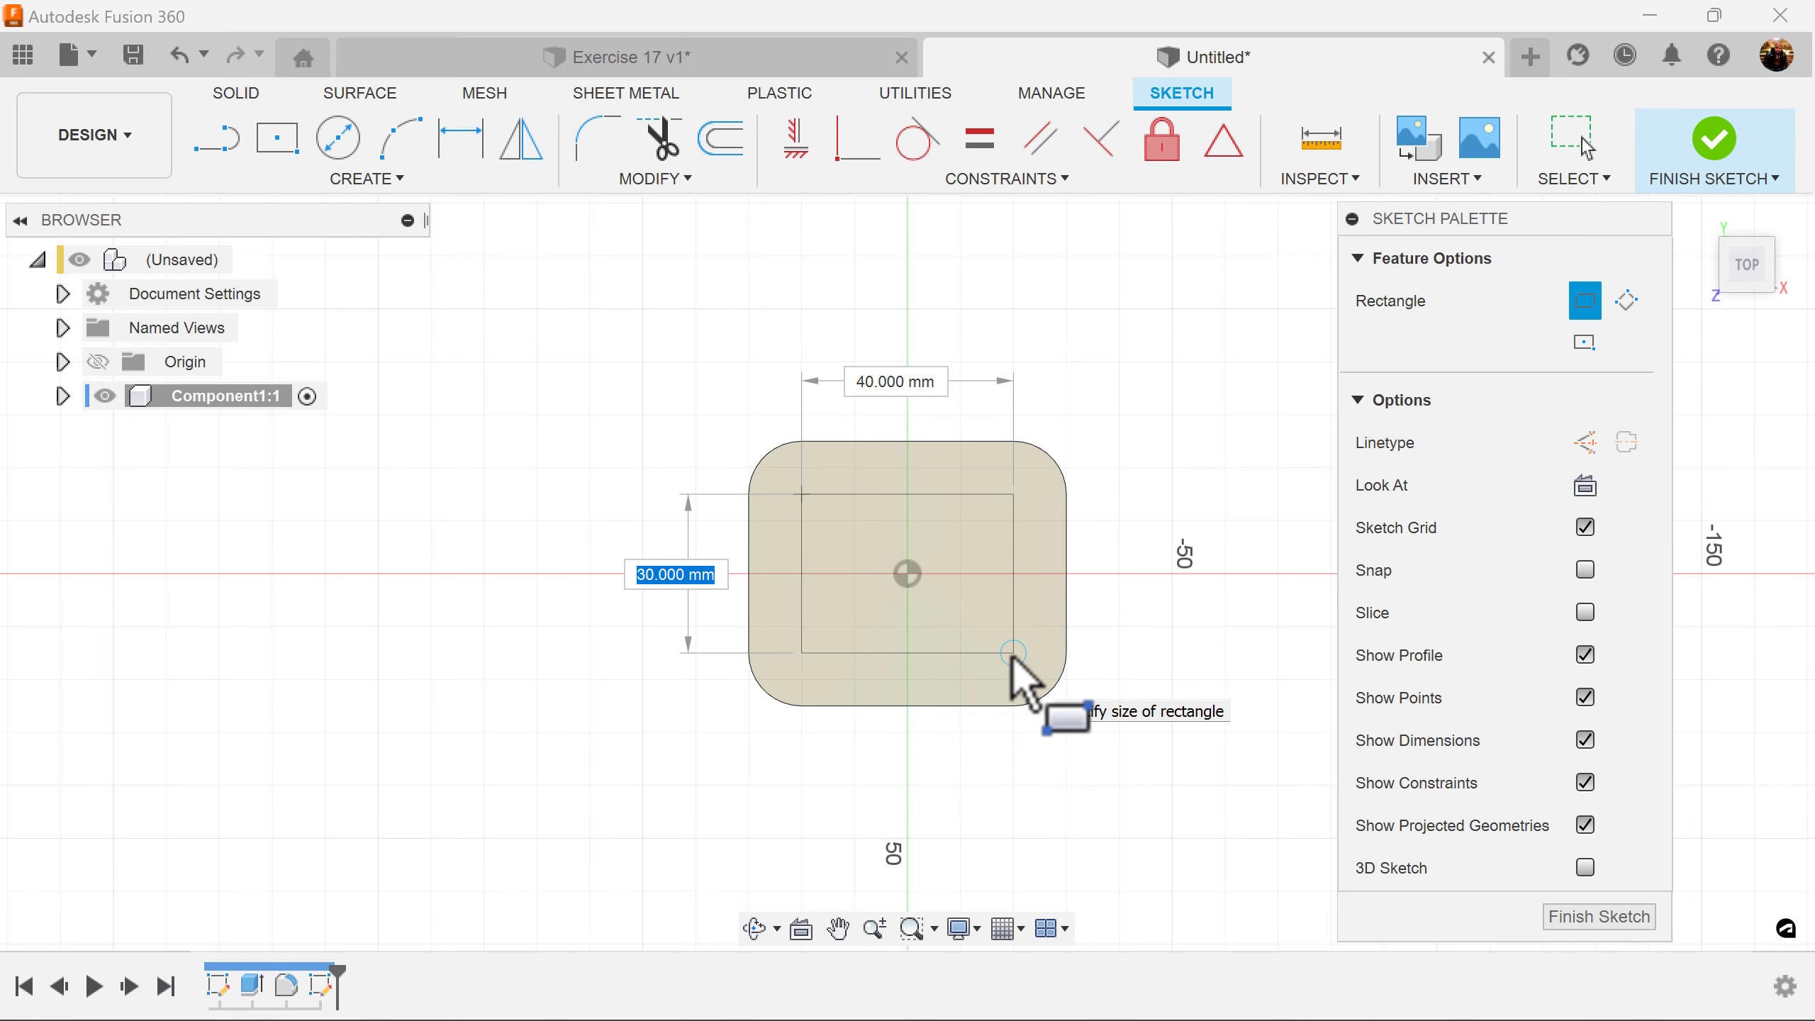
{"action": "left_click", "coordinate": [1013, 655]}
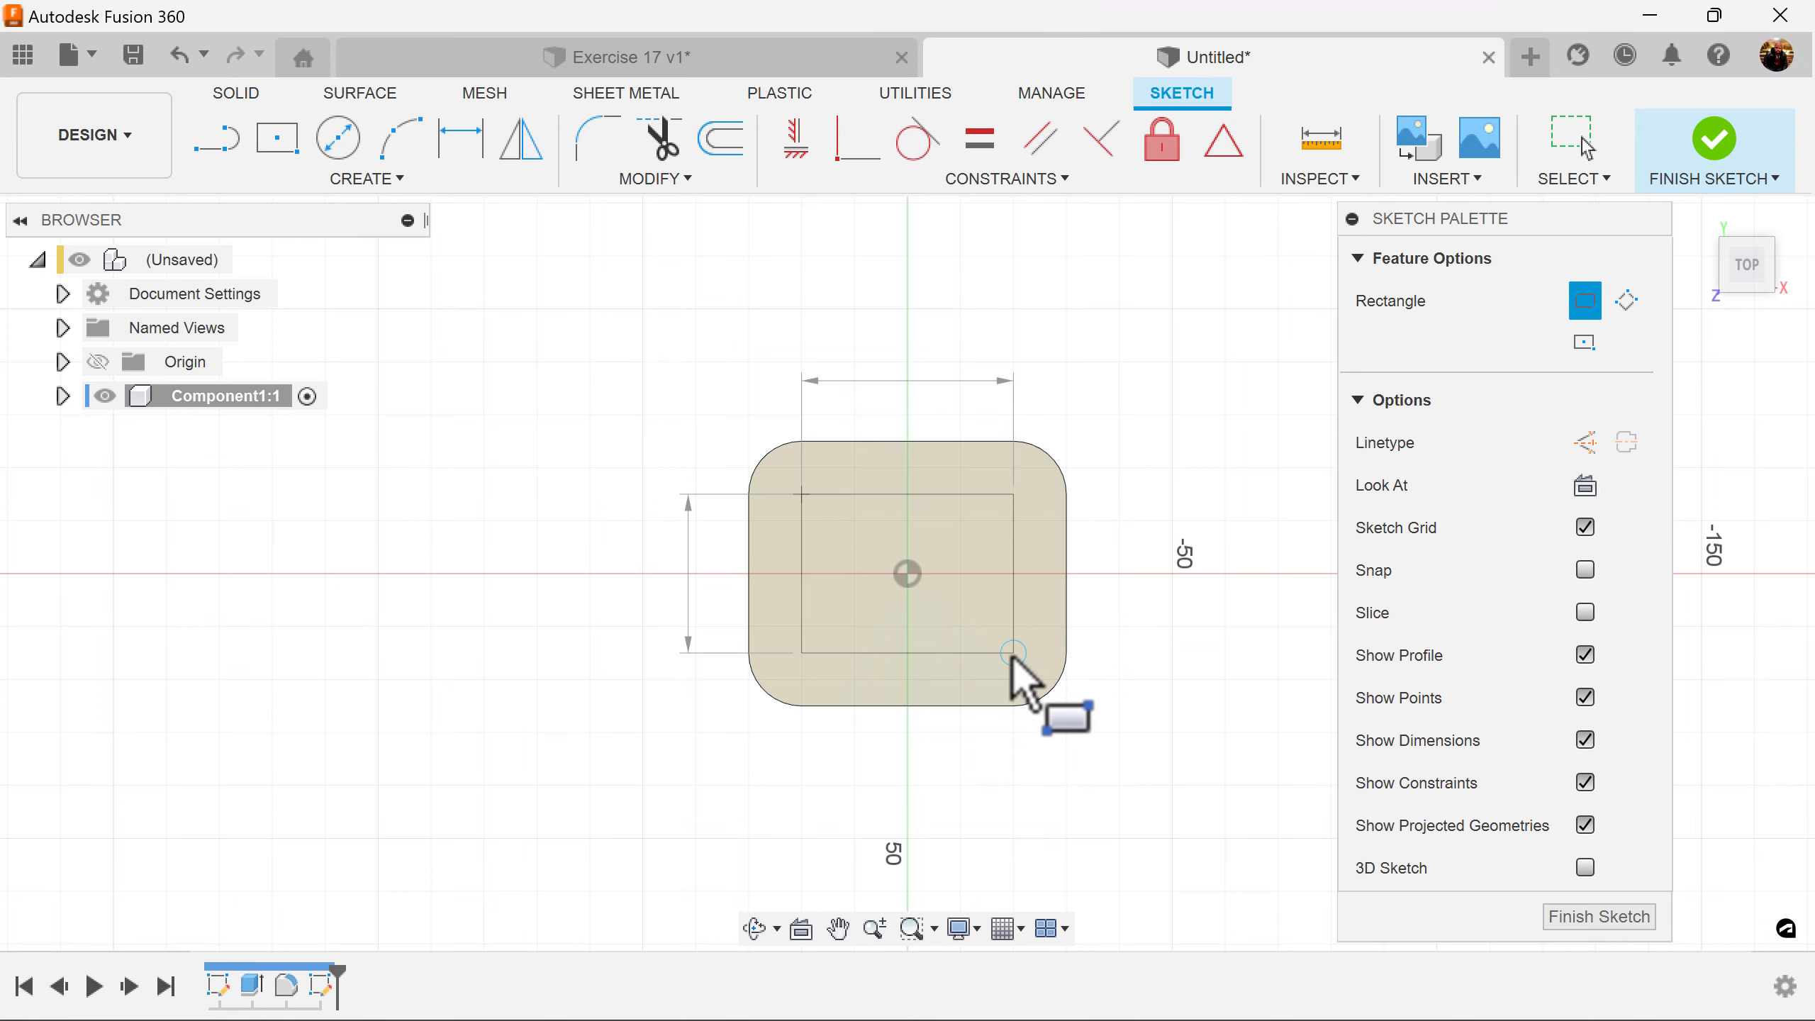
{"action": "left_click", "coordinate": [1561, 920]}
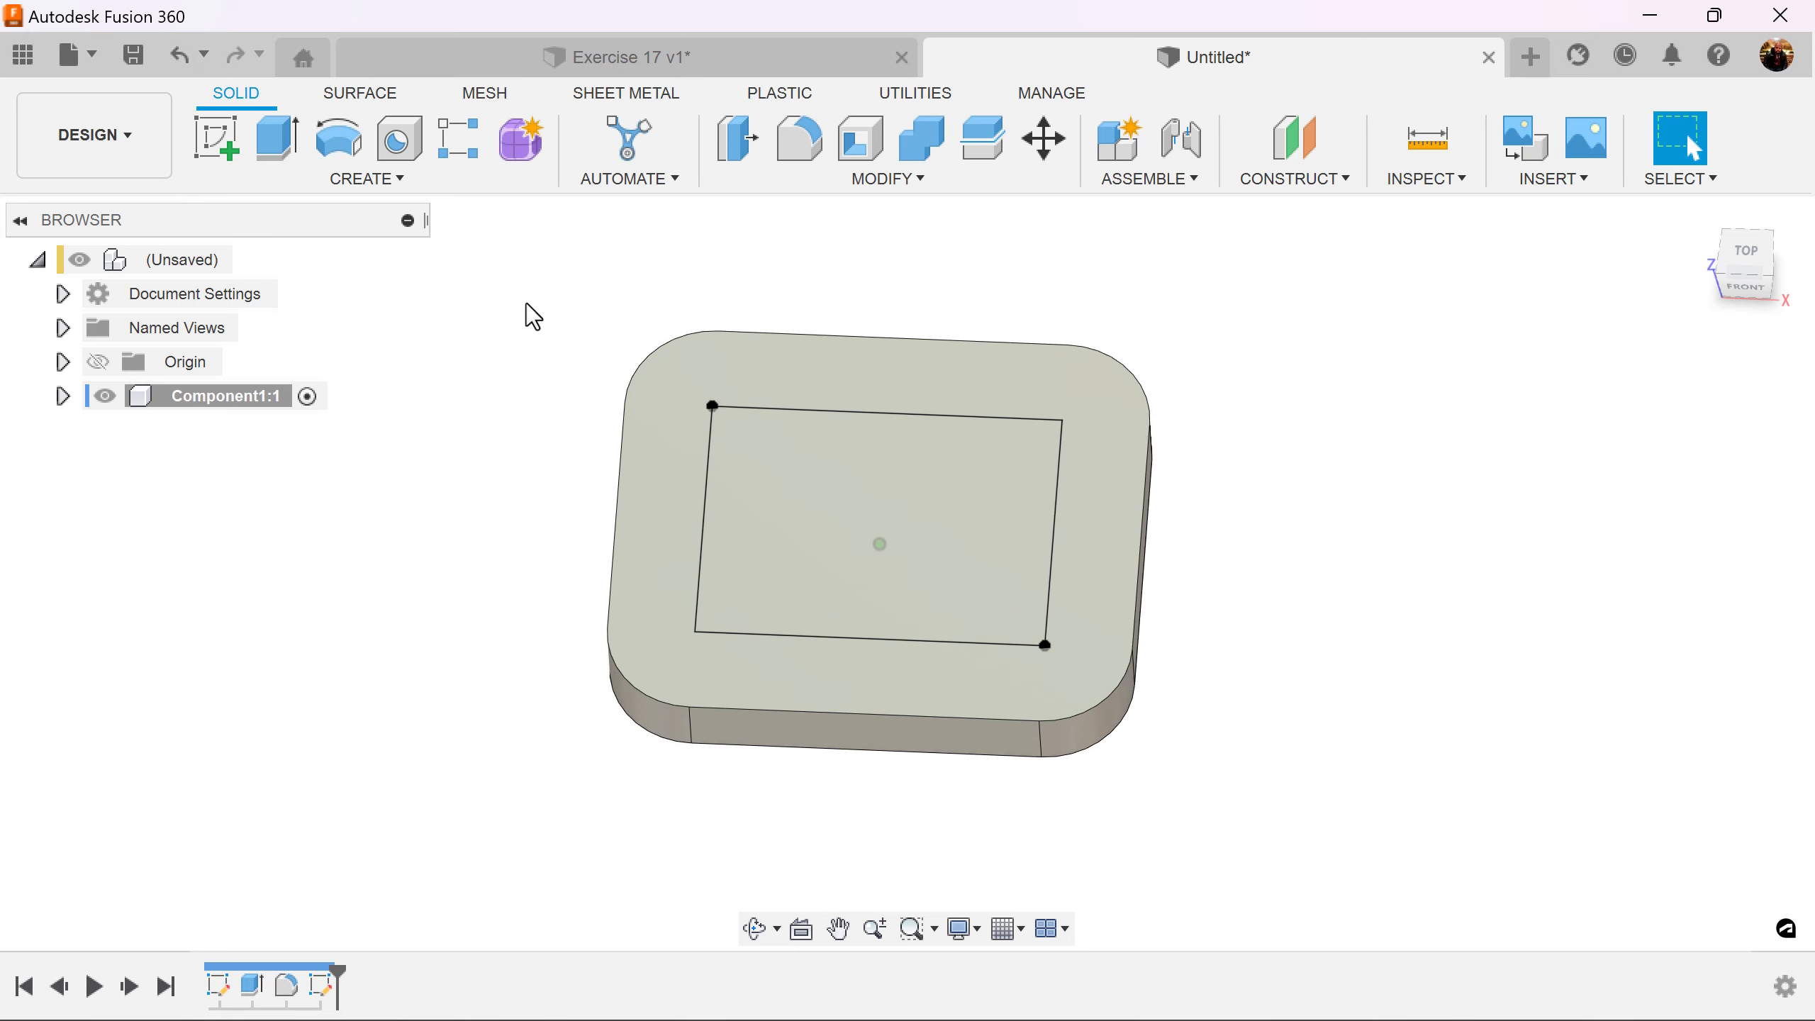
Start a counterbore Hole feature with holes placed at all four corner points of the sketched rectangle.
{"action": "left_click", "coordinate": [398, 144]}
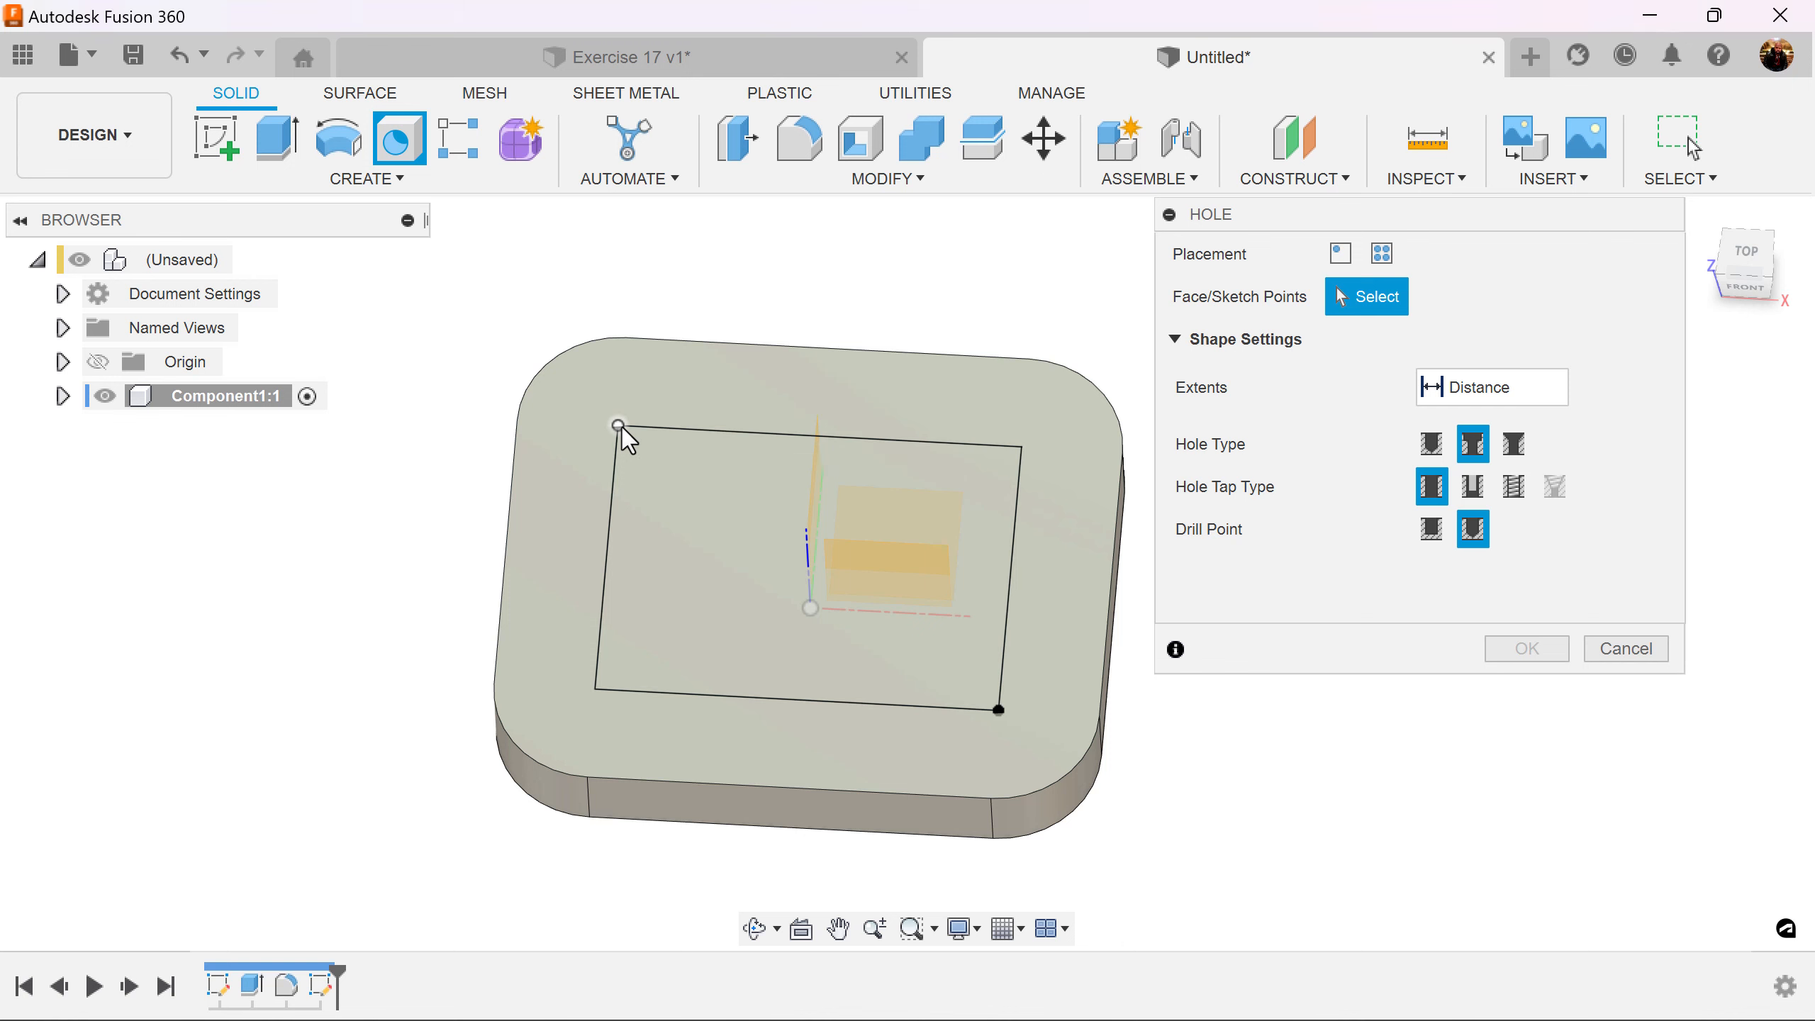
{"action": "left_click", "coordinate": [619, 426]}
{"action": "left_click", "coordinate": [621, 425]}
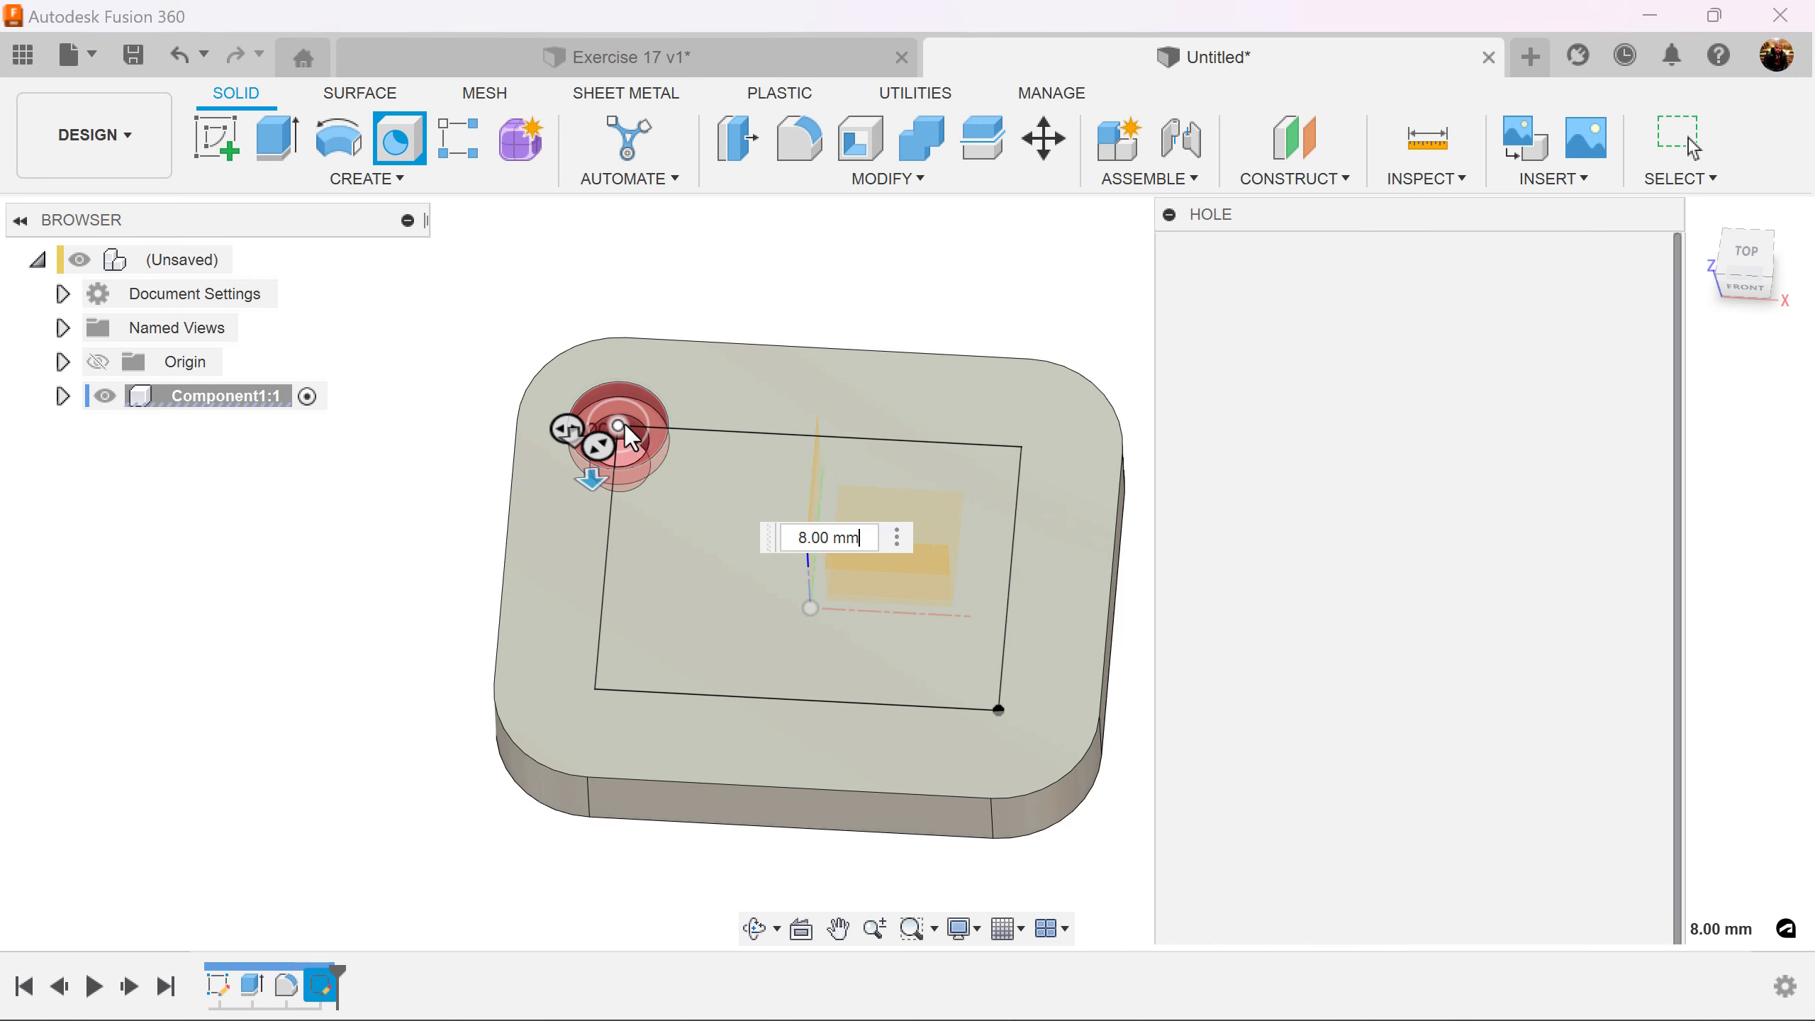
{"action": "left_click", "coordinate": [1022, 447]}
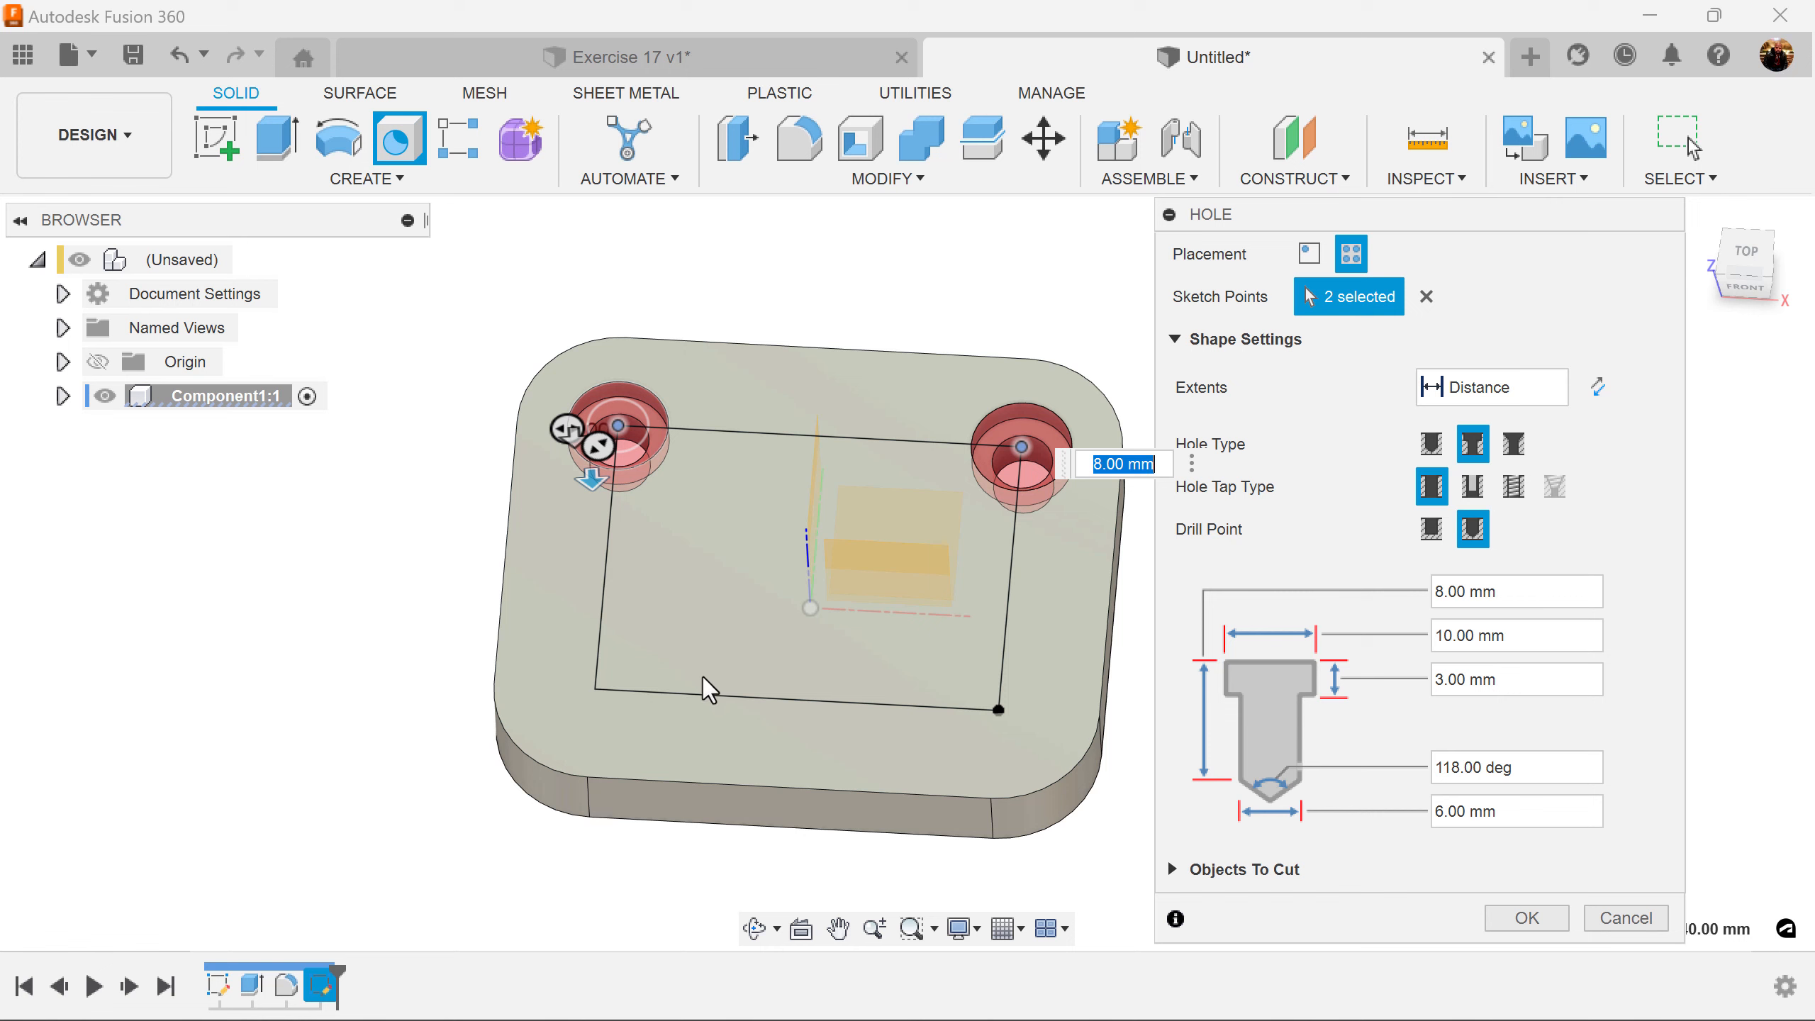
{"action": "left_click", "coordinate": [596, 689]}
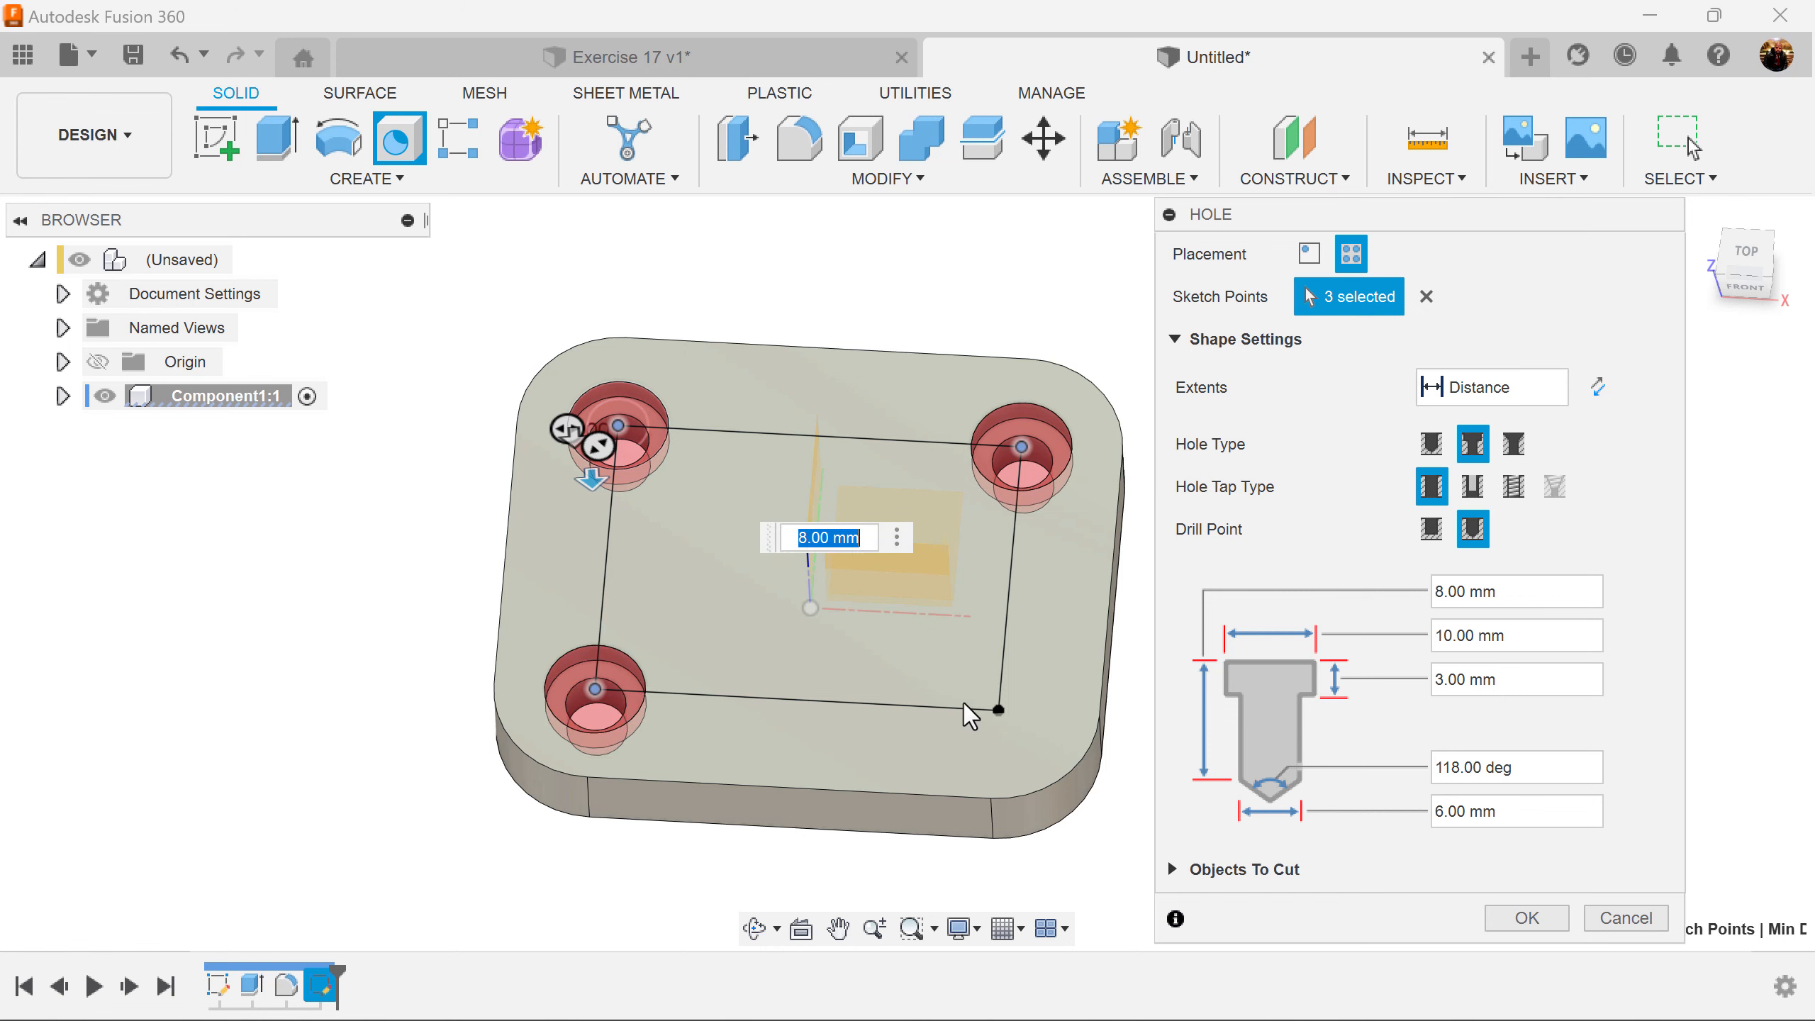
{"action": "left_click", "coordinate": [999, 709]}
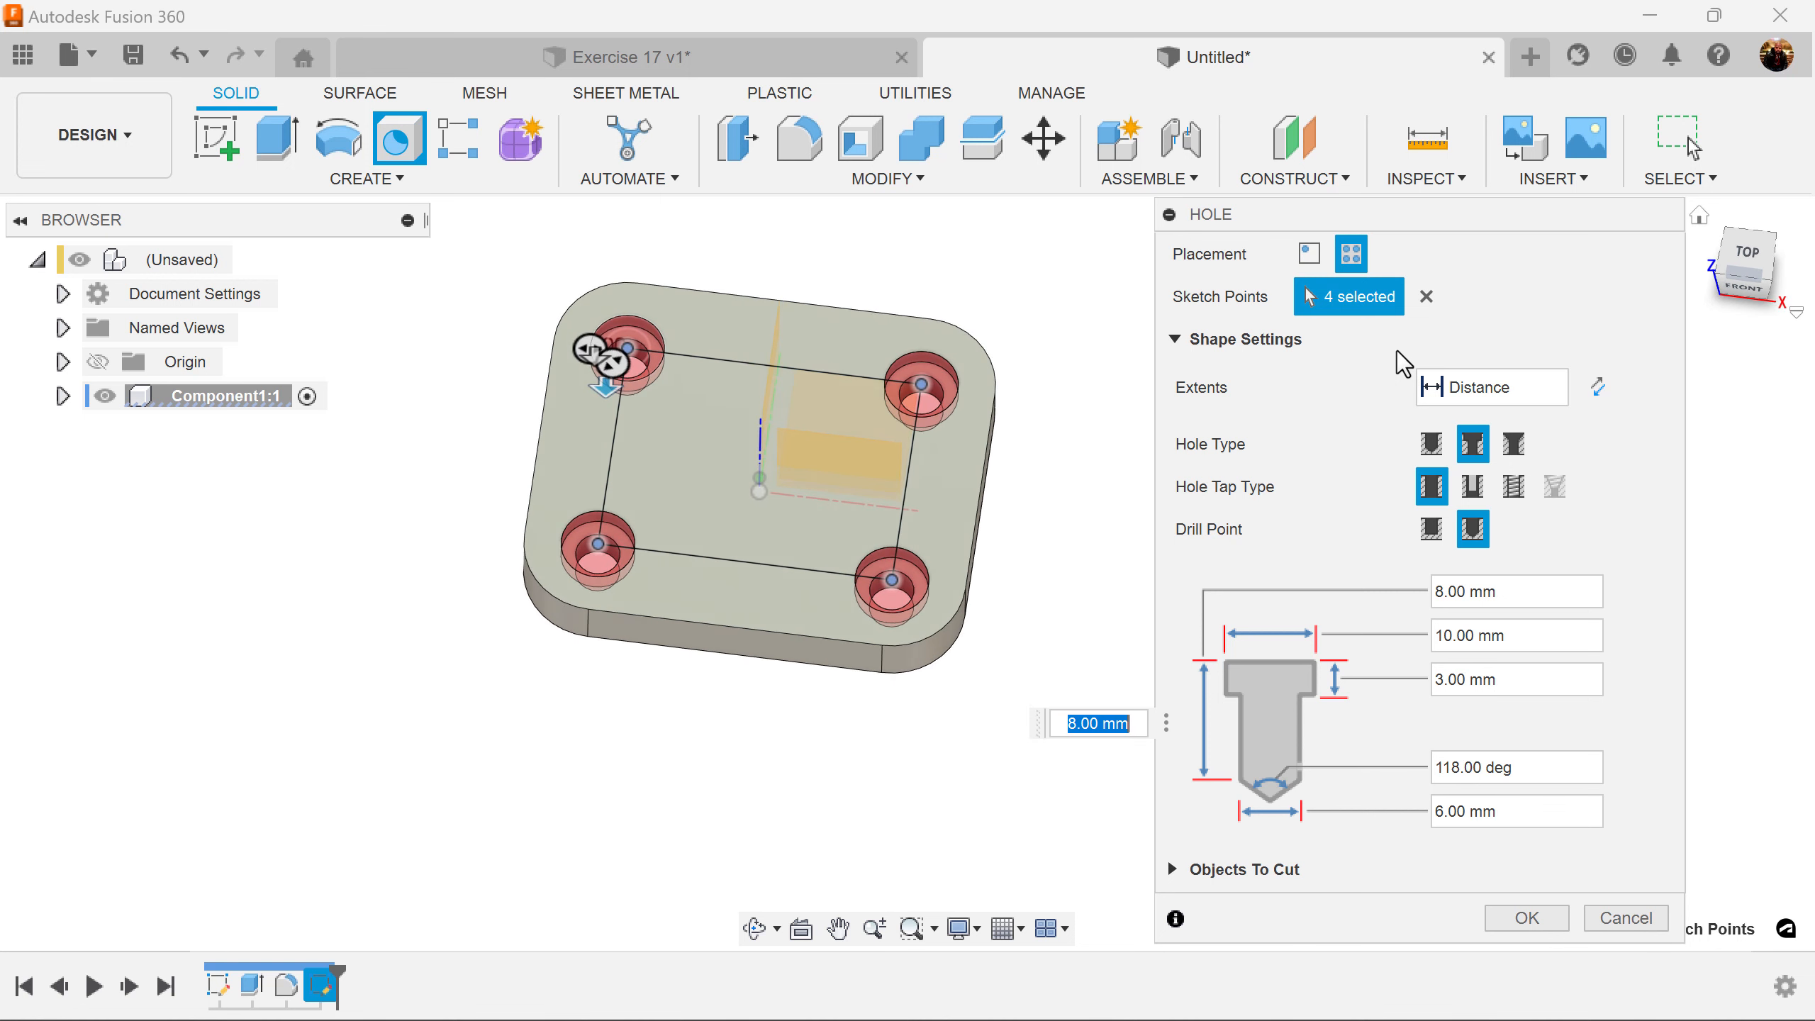
Set the hole extents to All and create the four counterbored holes through the plate.
{"action": "left_click", "coordinate": [1500, 385]}
{"action": "left_click", "coordinate": [1499, 481]}
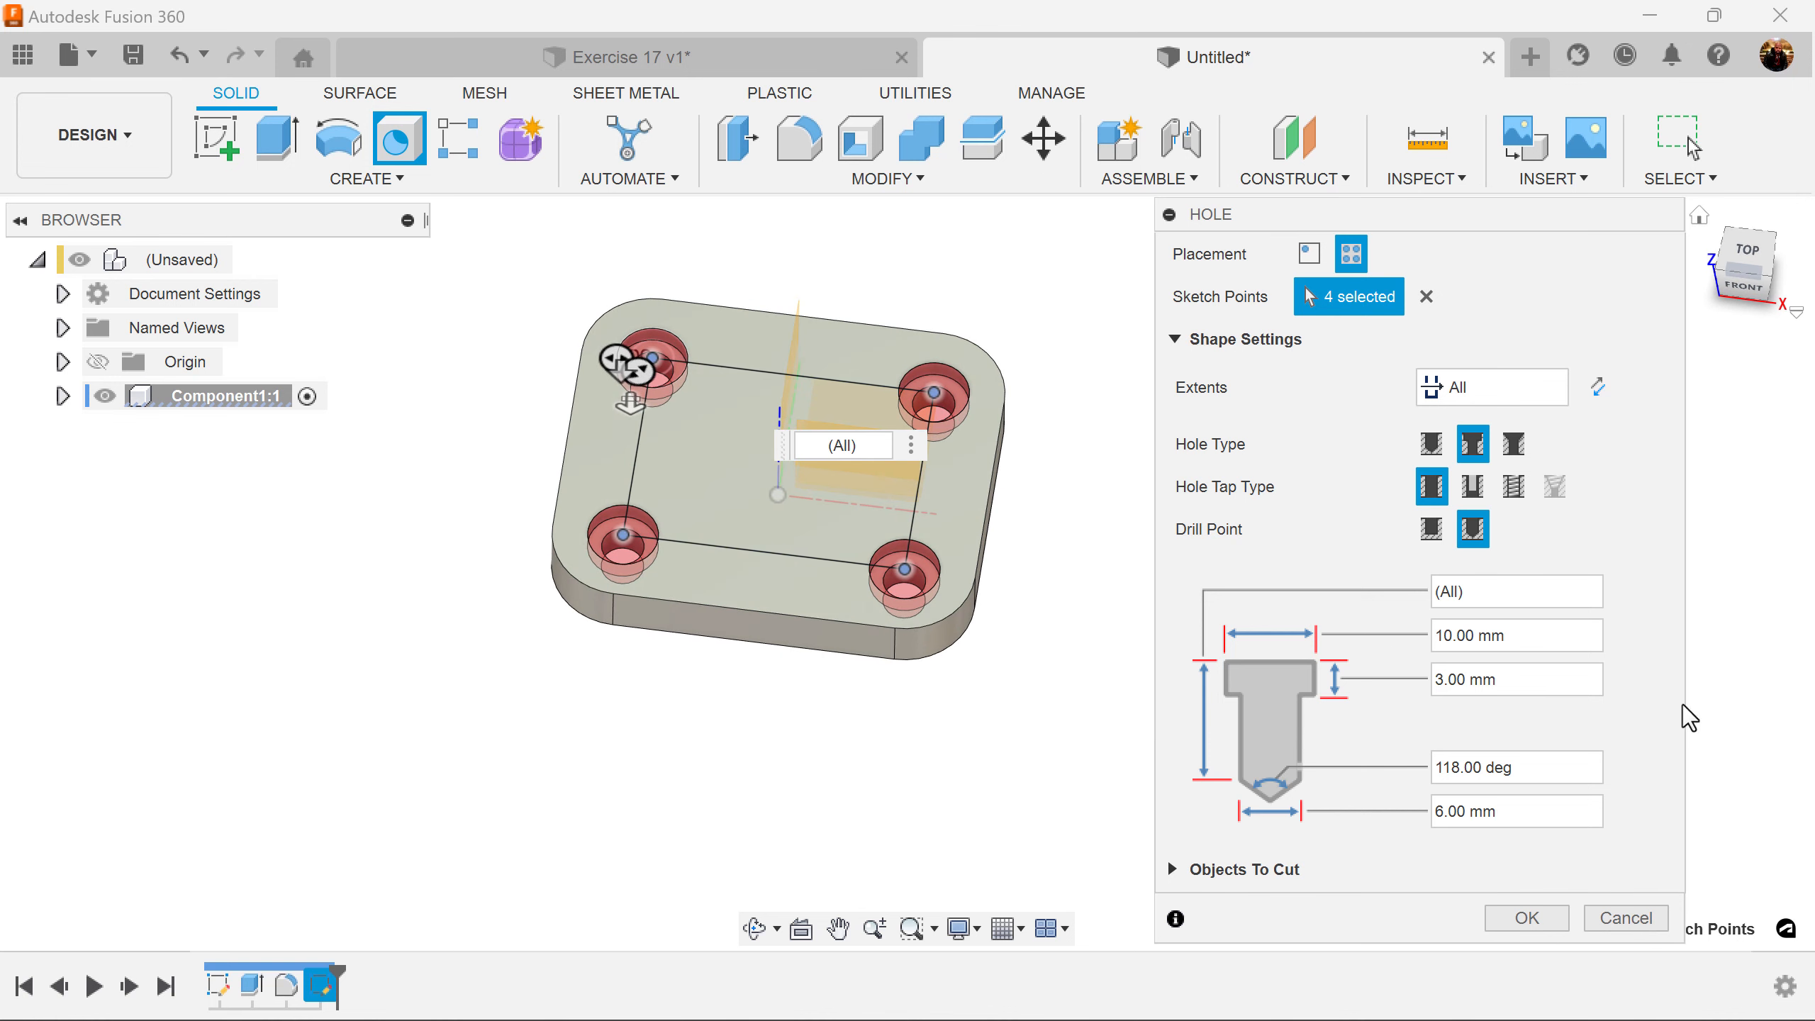
{"action": "left_click", "coordinate": [1527, 917]}
{"action": "middle_click_drag", "start_coordinate": [772, 529], "coordinate": [834, 457], "text": "shift"}
{"action": "scroll", "coordinate": [696, 480], "scroll_direction": "up", "scroll_amount": 3}
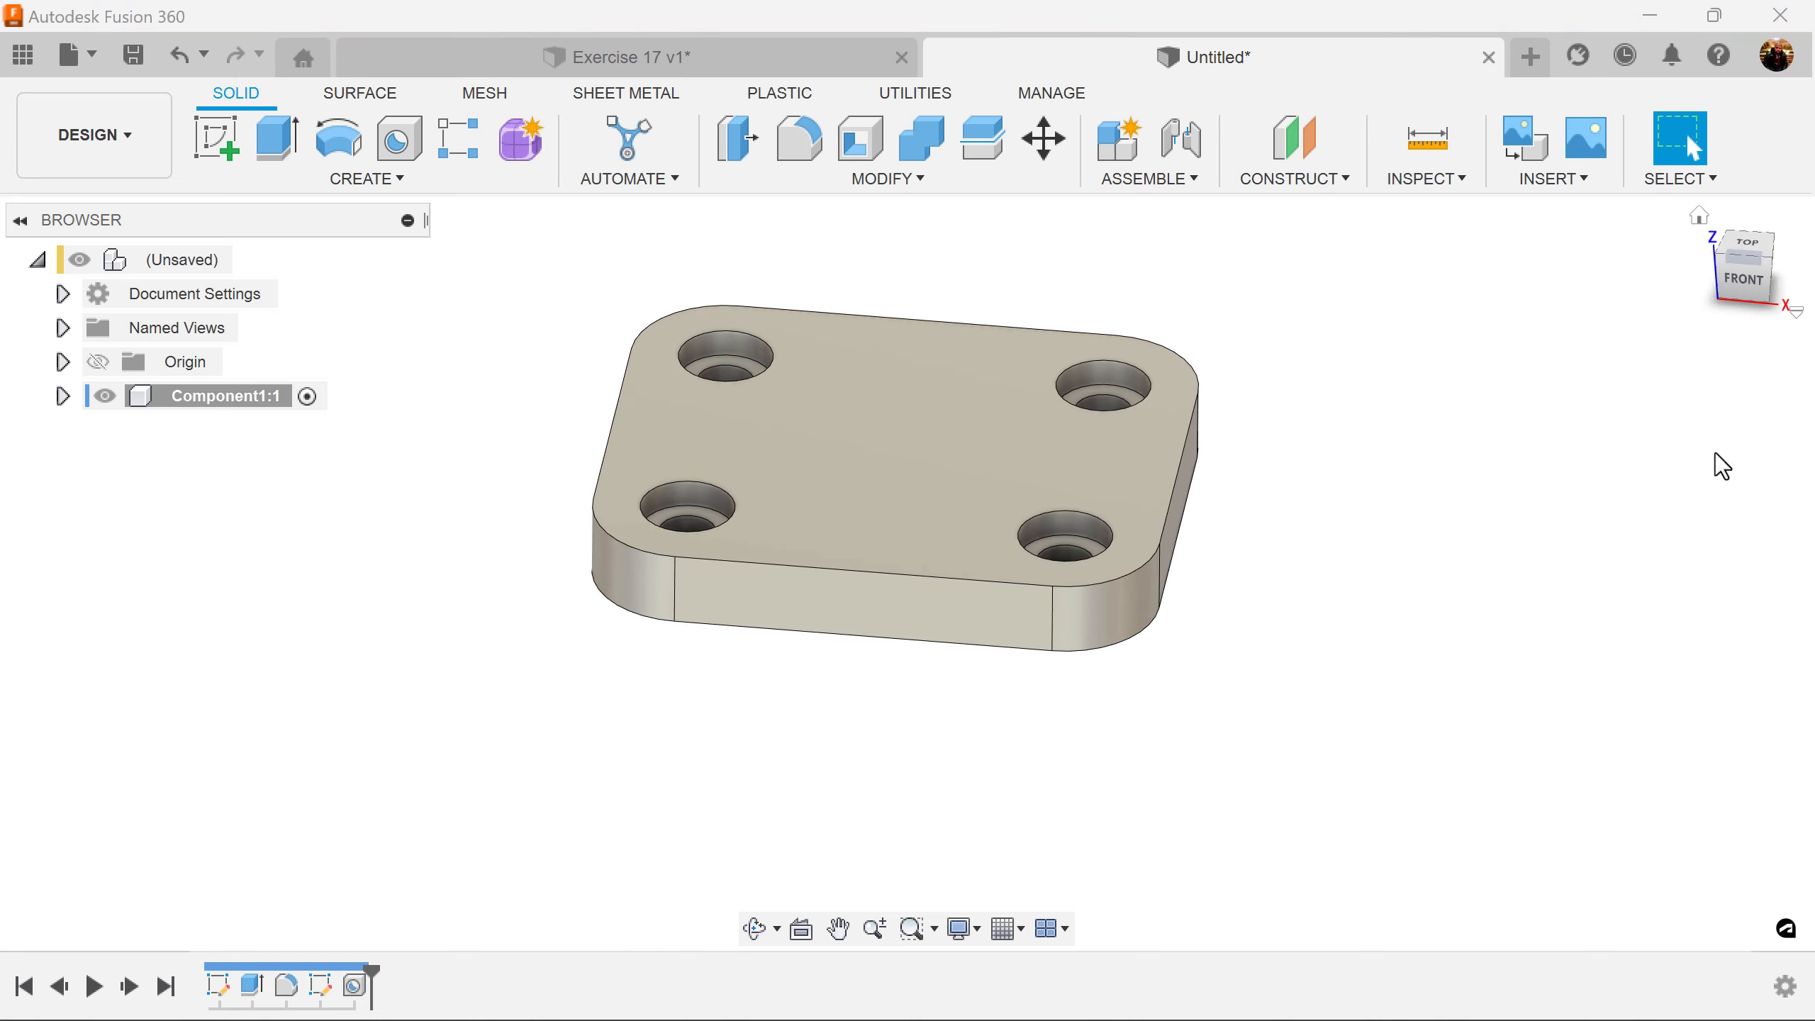
Examine the arm and upper cylindrical boss in the Exercise 17 v1 document and return to the untitled design.
{"action": "left_click", "coordinate": [836, 49]}
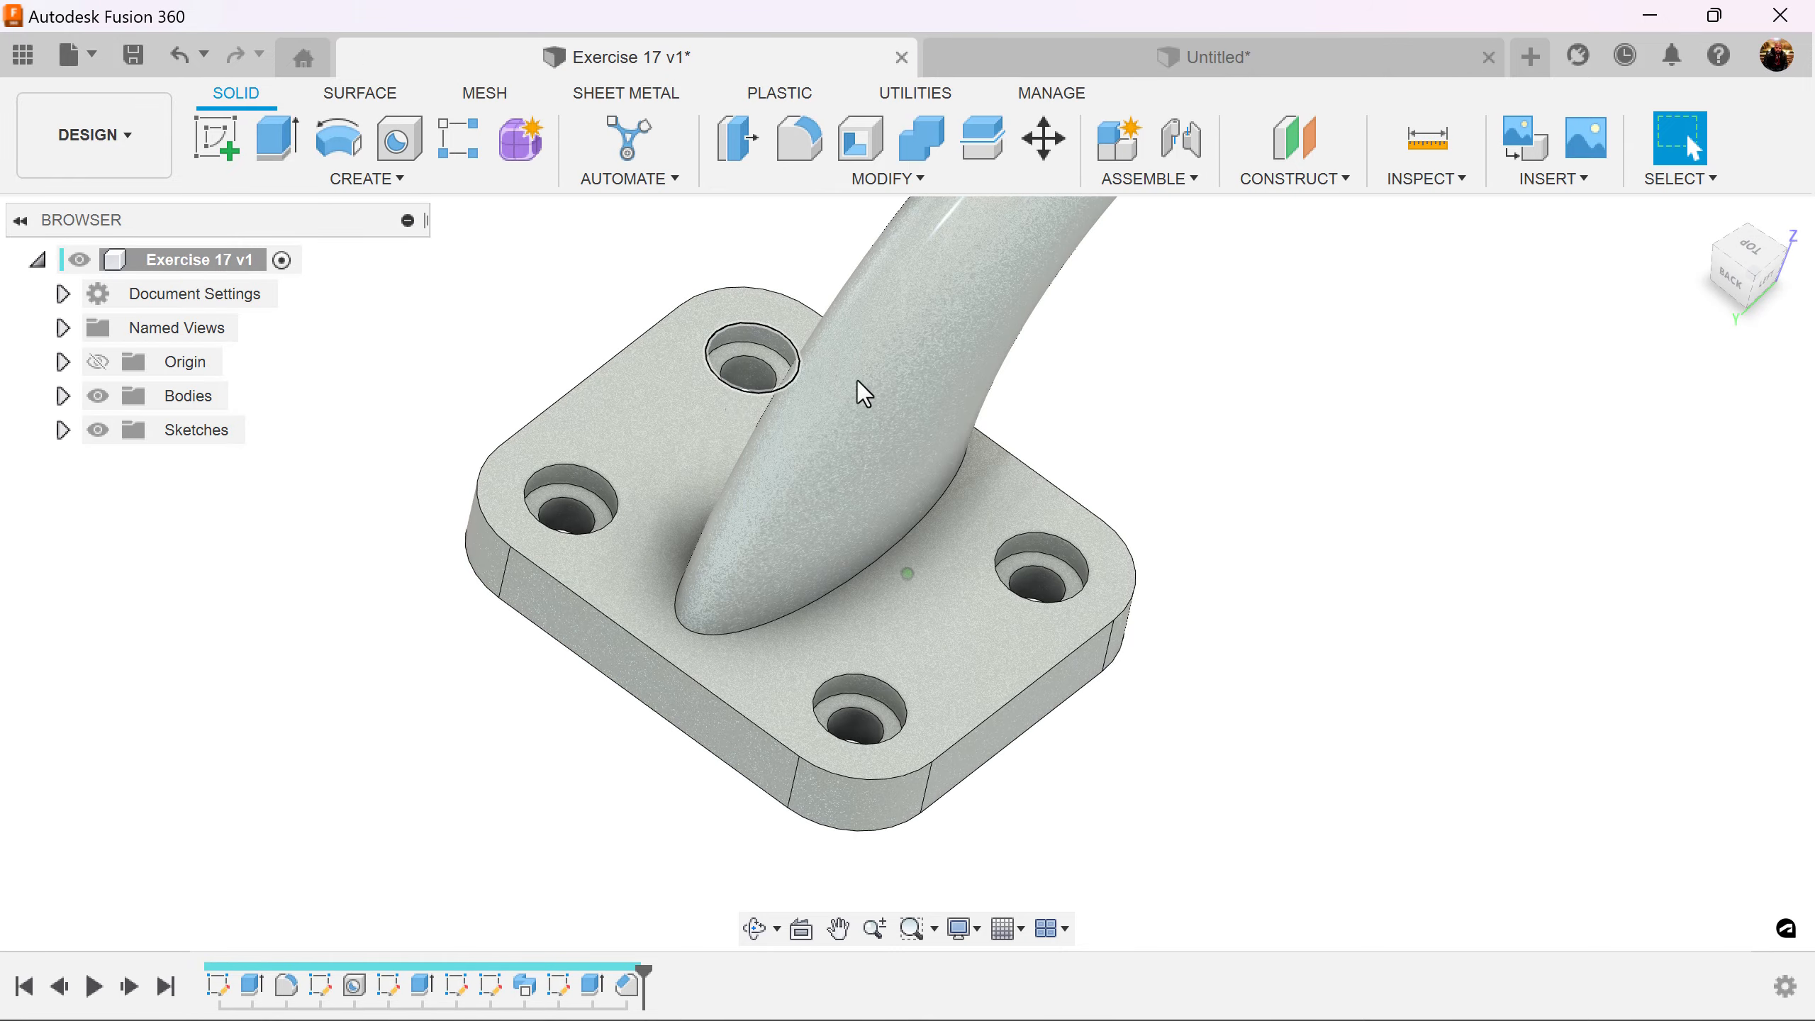
{"action": "middle_click_drag", "start_coordinate": [857, 380], "coordinate": [1208, 499], "text": "shift"}
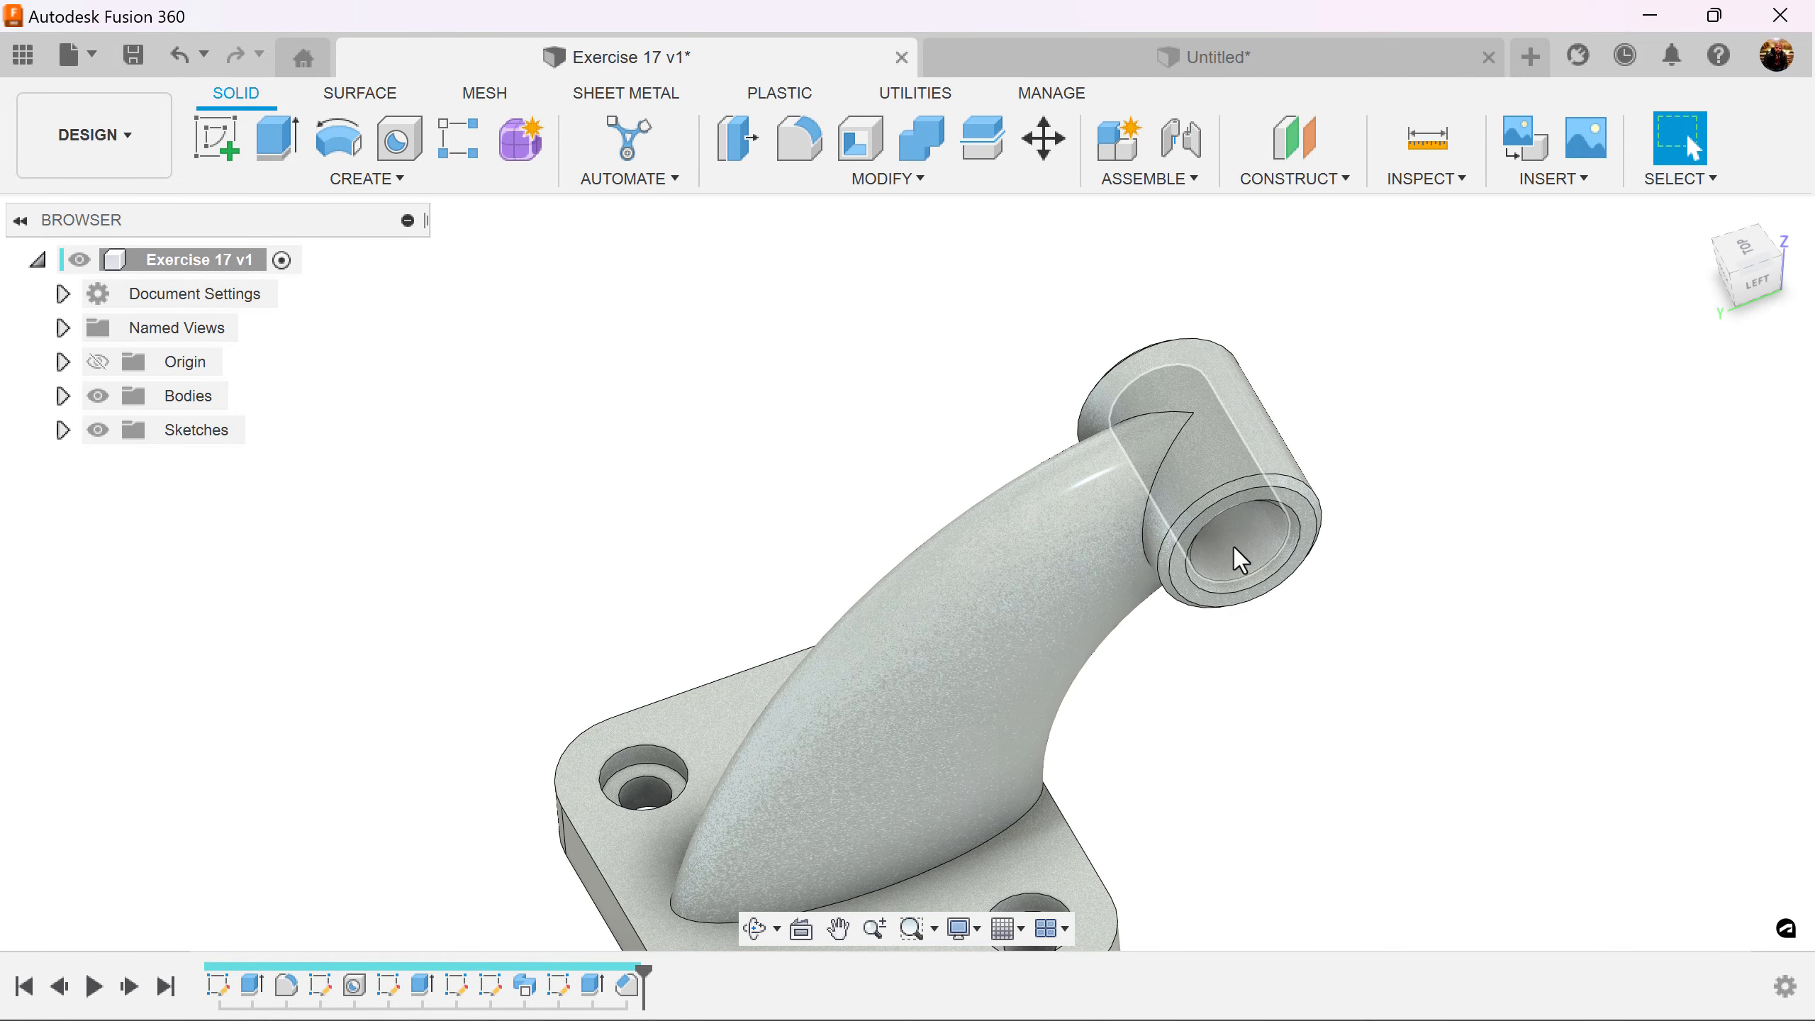
{"action": "middle_click_drag", "start_coordinate": [1290, 548], "coordinate": [1320, 515], "text": "shift"}
{"action": "left_click", "coordinate": [1352, 53]}
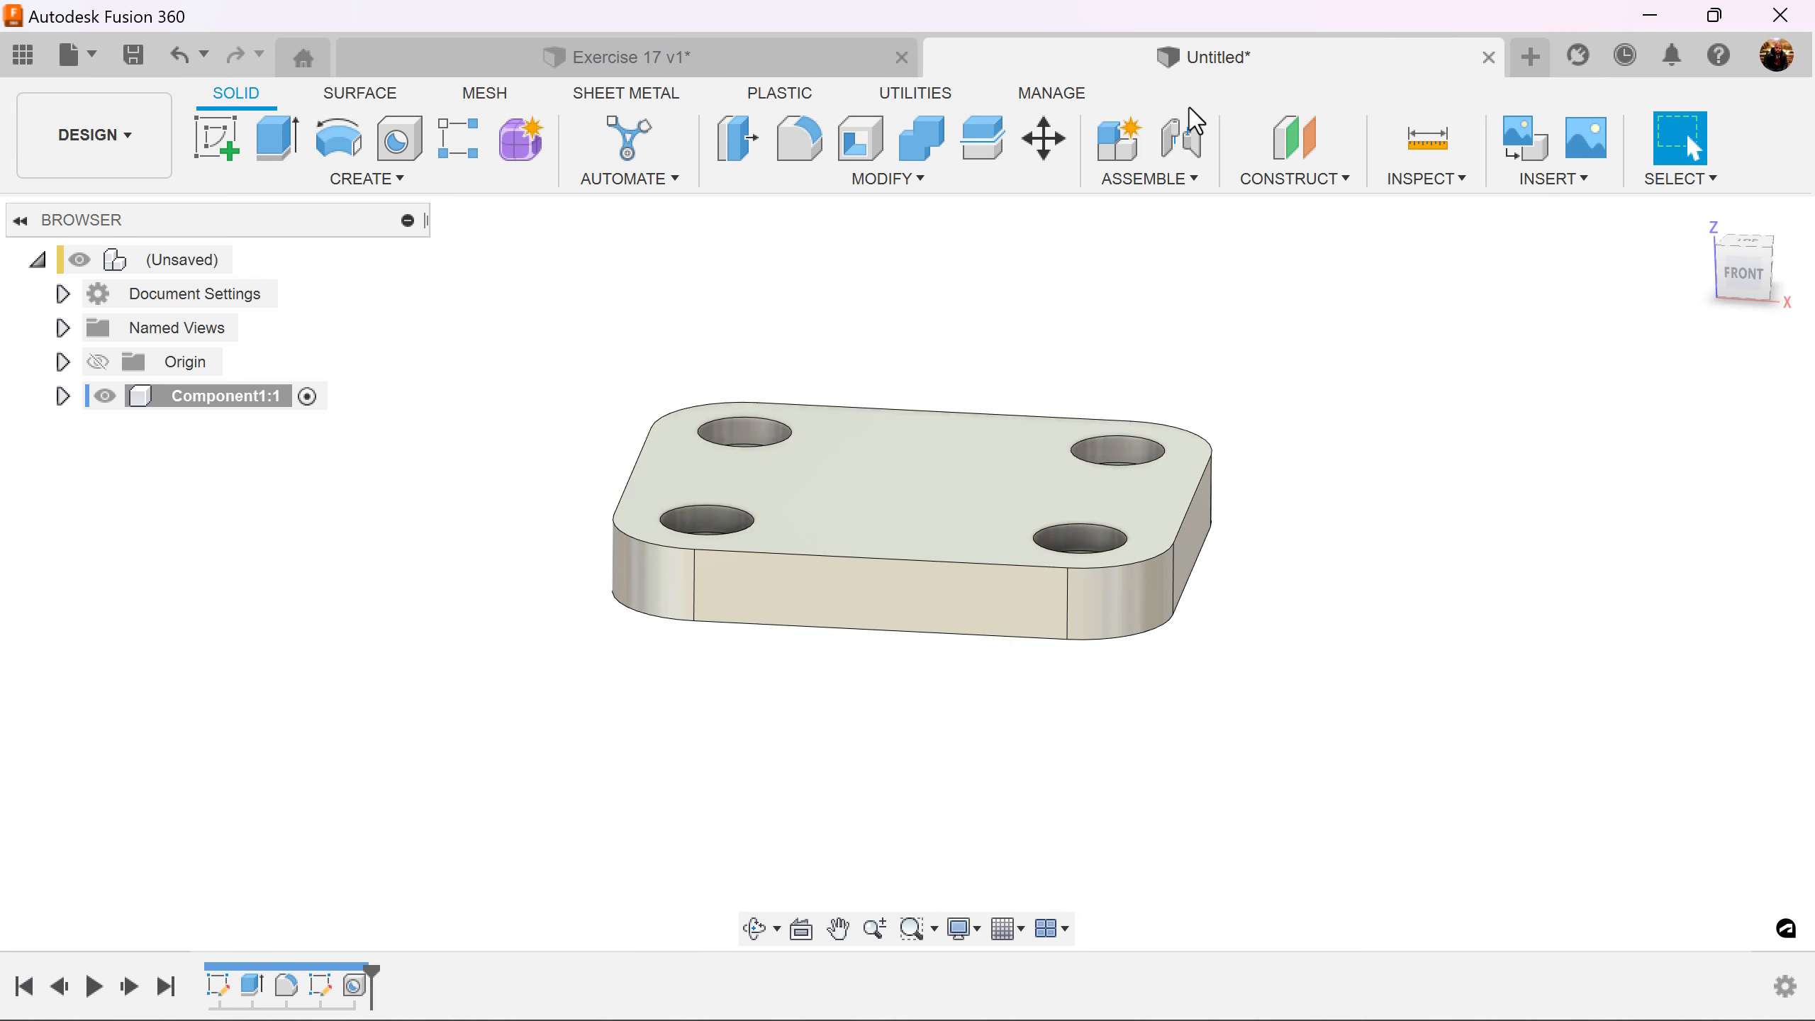
Start a new sketch on the vertical YZ origin plane, viewed from the plate's right side.
{"action": "middle_click_drag", "start_coordinate": [1104, 429], "coordinate": [1186, 407], "text": "shift"}
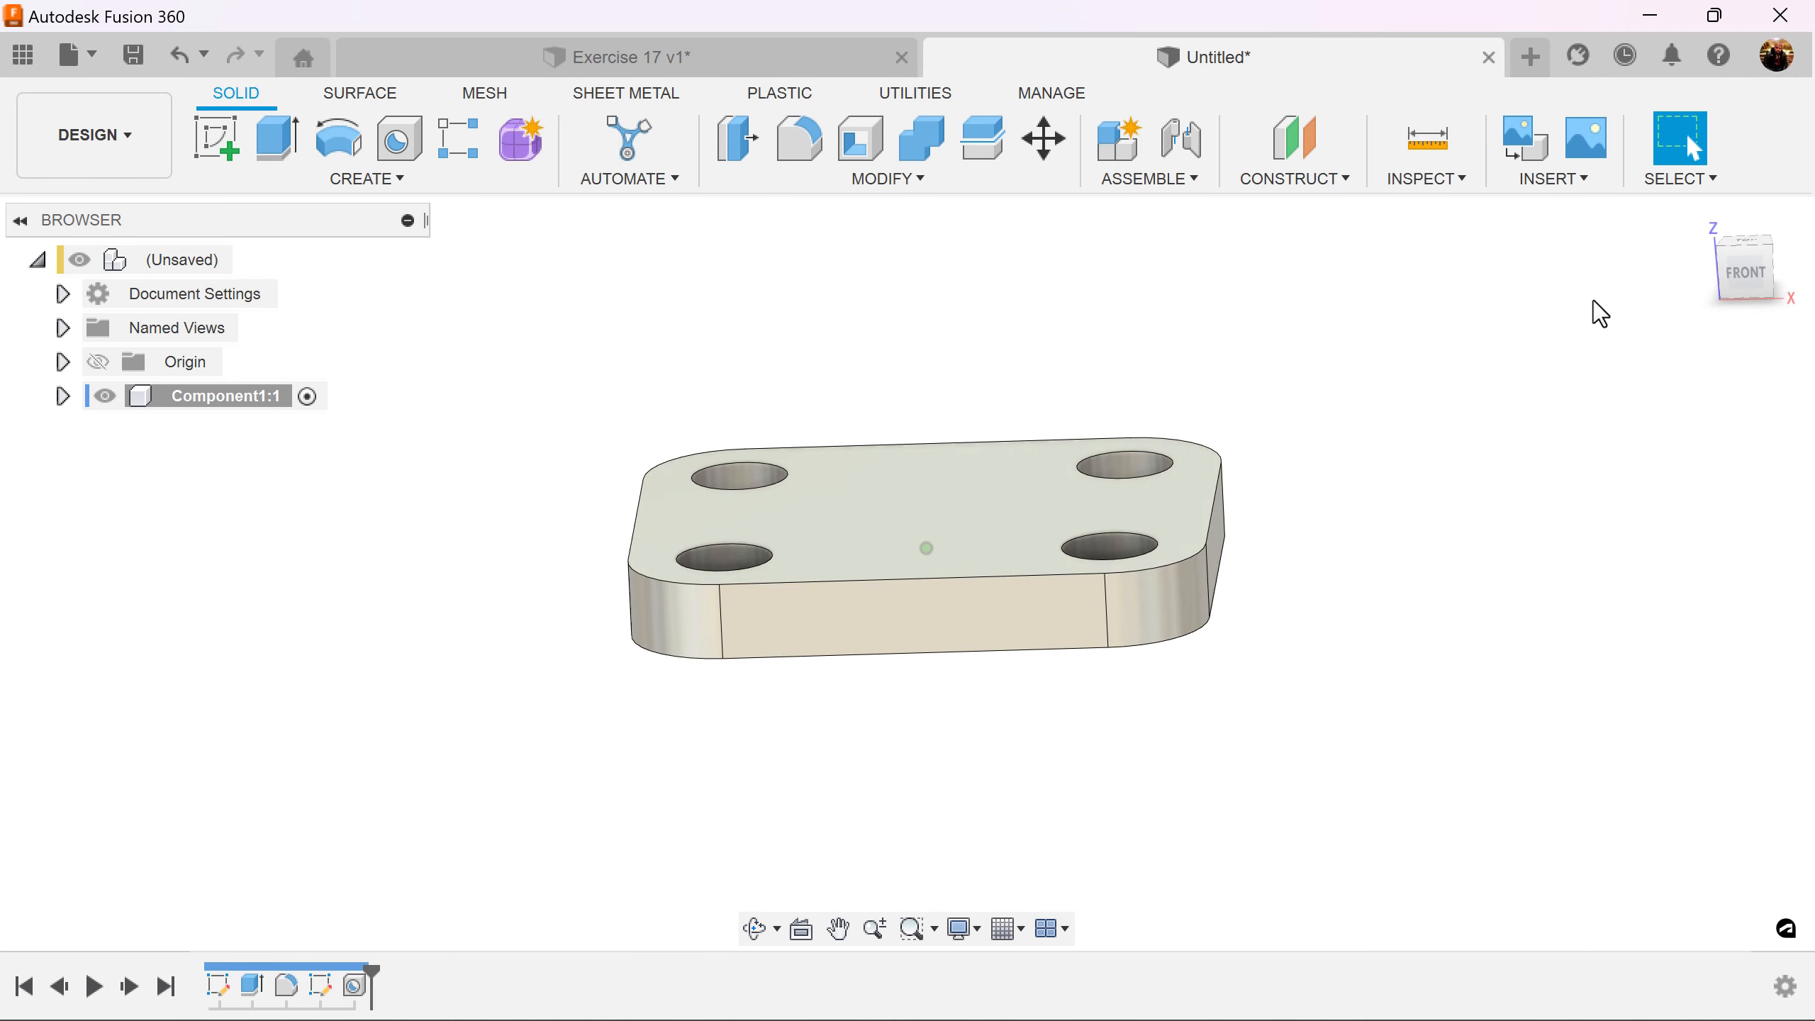
{"action": "left_click", "coordinate": [1755, 280]}
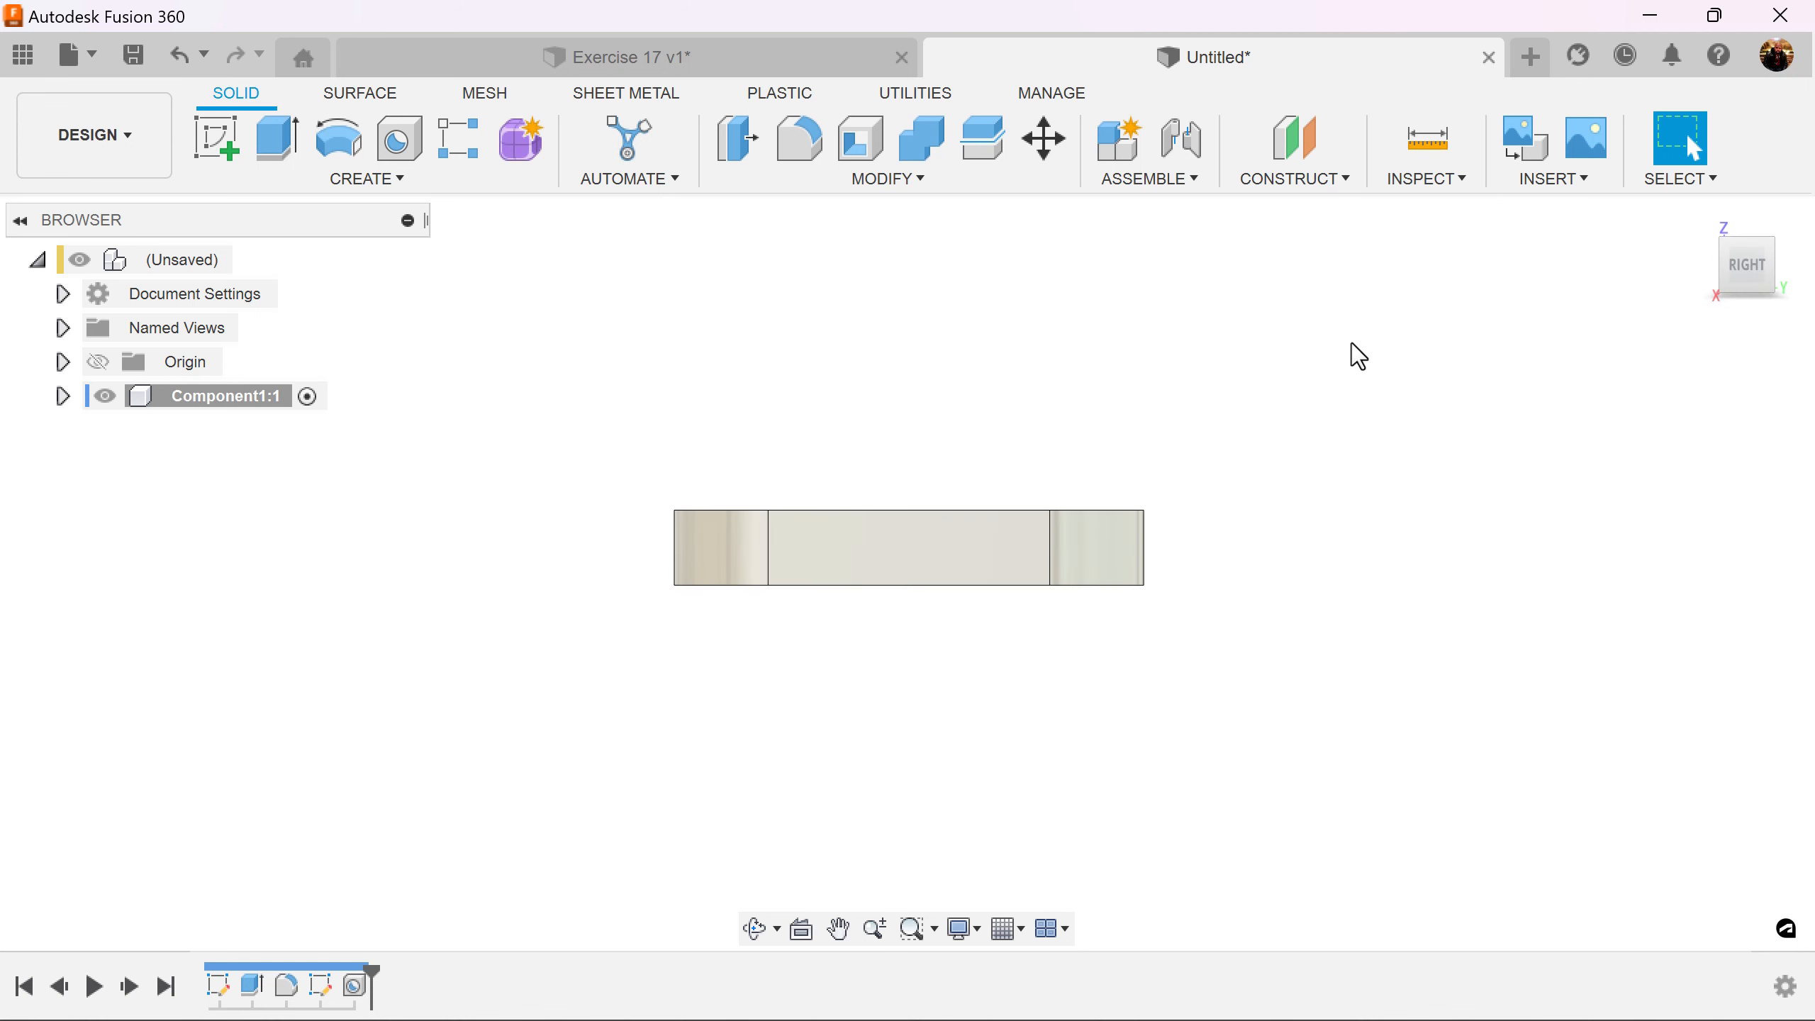
{"action": "middle_click_drag", "start_coordinate": [1351, 343], "coordinate": [1365, 434]}
{"action": "left_click", "coordinate": [221, 146]}
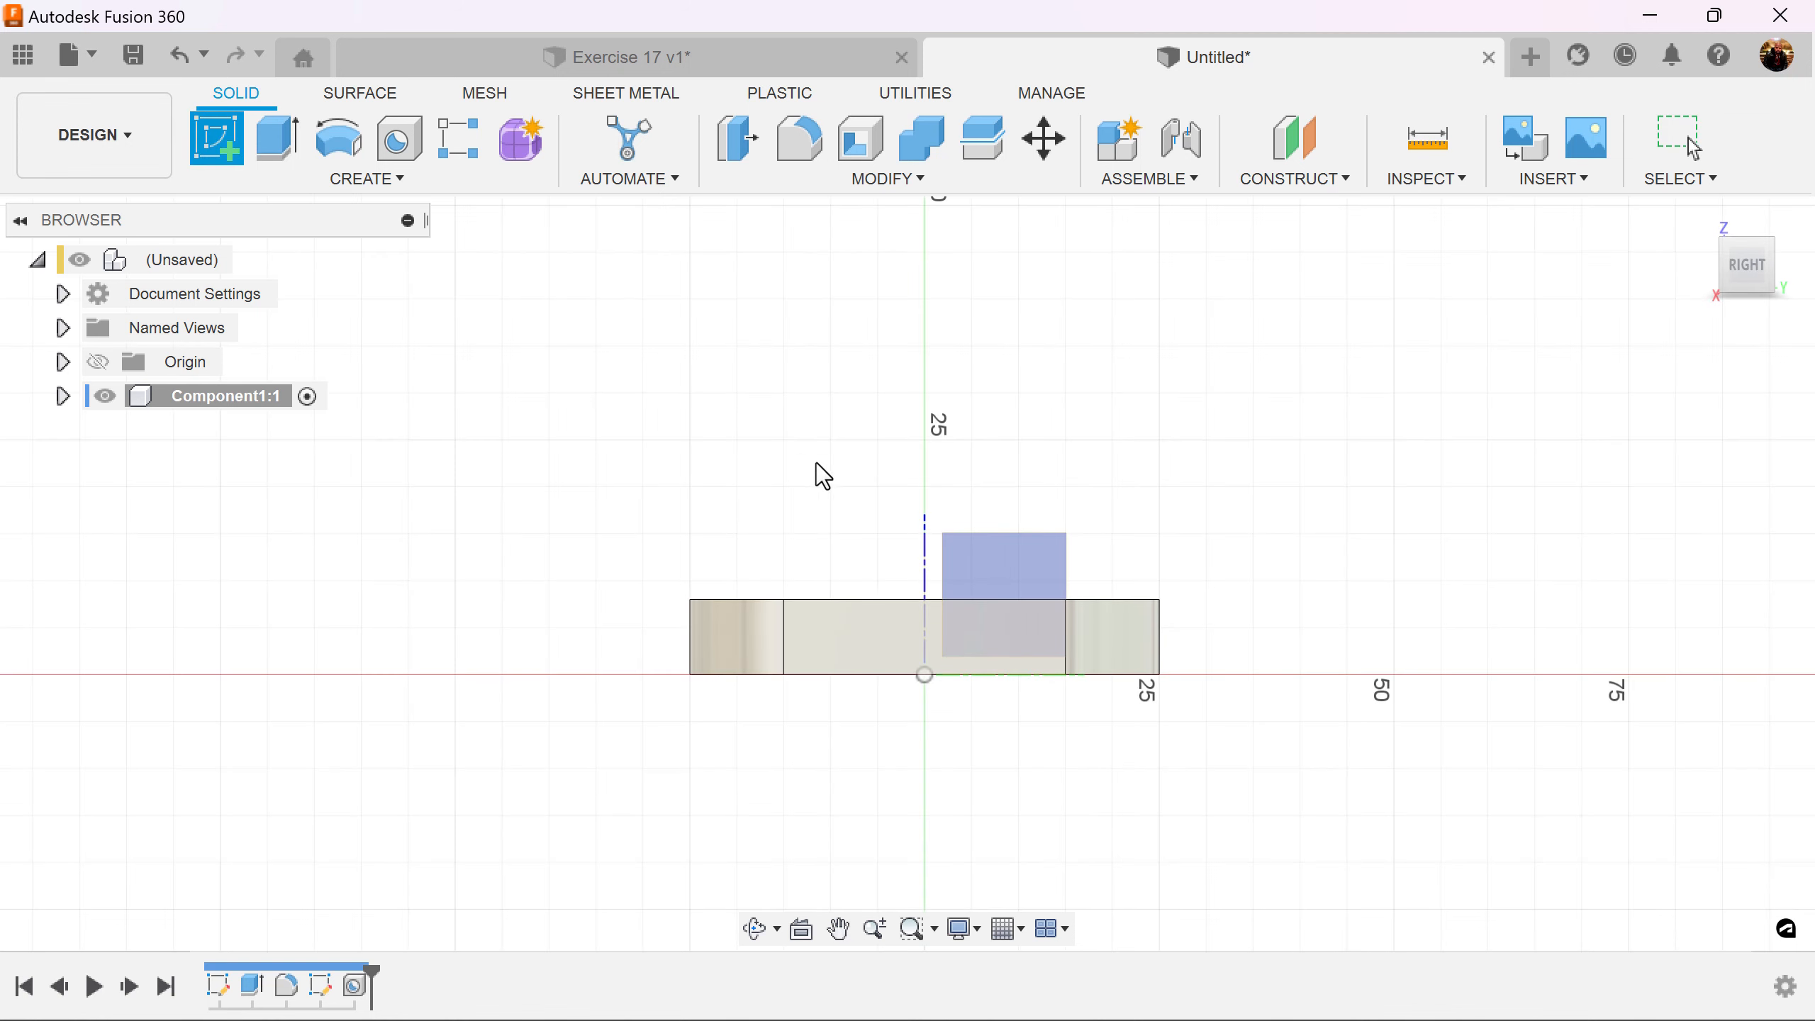
{"action": "left_click", "coordinate": [994, 561]}
{"action": "middle_click_drag", "start_coordinate": [755, 275], "coordinate": [732, 506]}
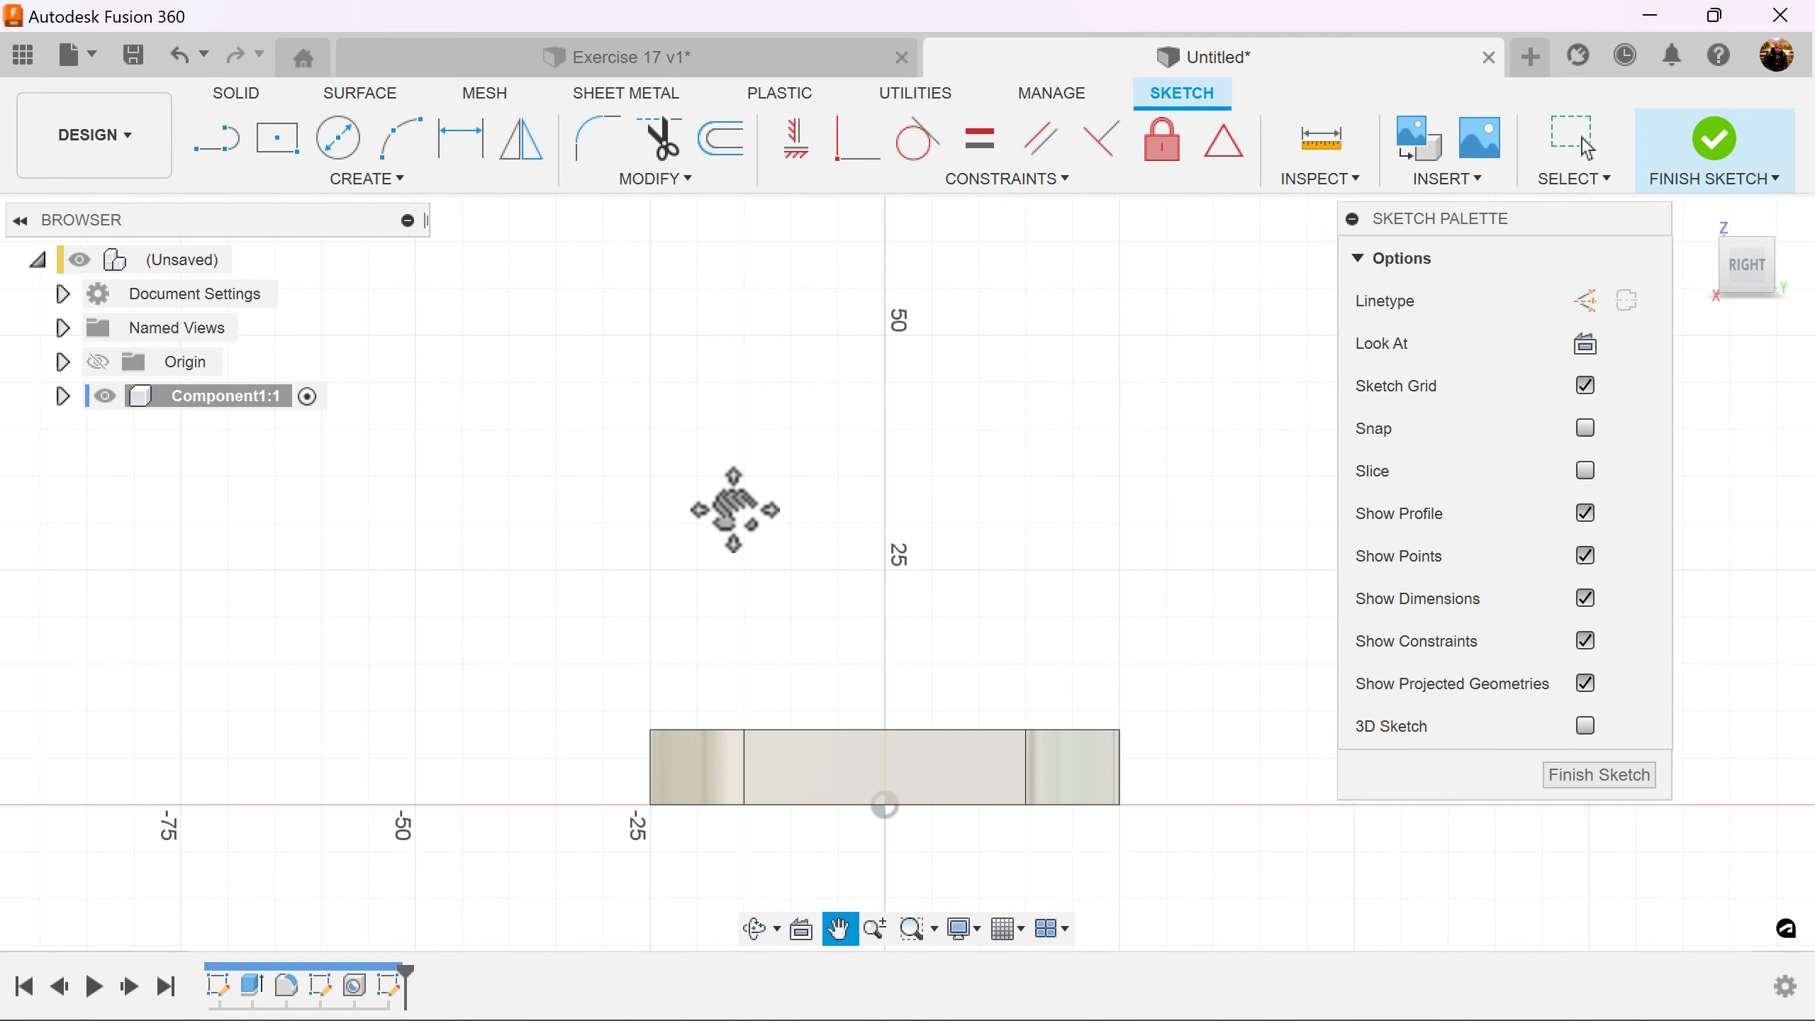
Draw a 20 mm diameter circle above the plate, near its edge on the negative axis side.
{"action": "left_click", "coordinate": [339, 139]}
{"action": "left_click", "coordinate": [619, 409]}
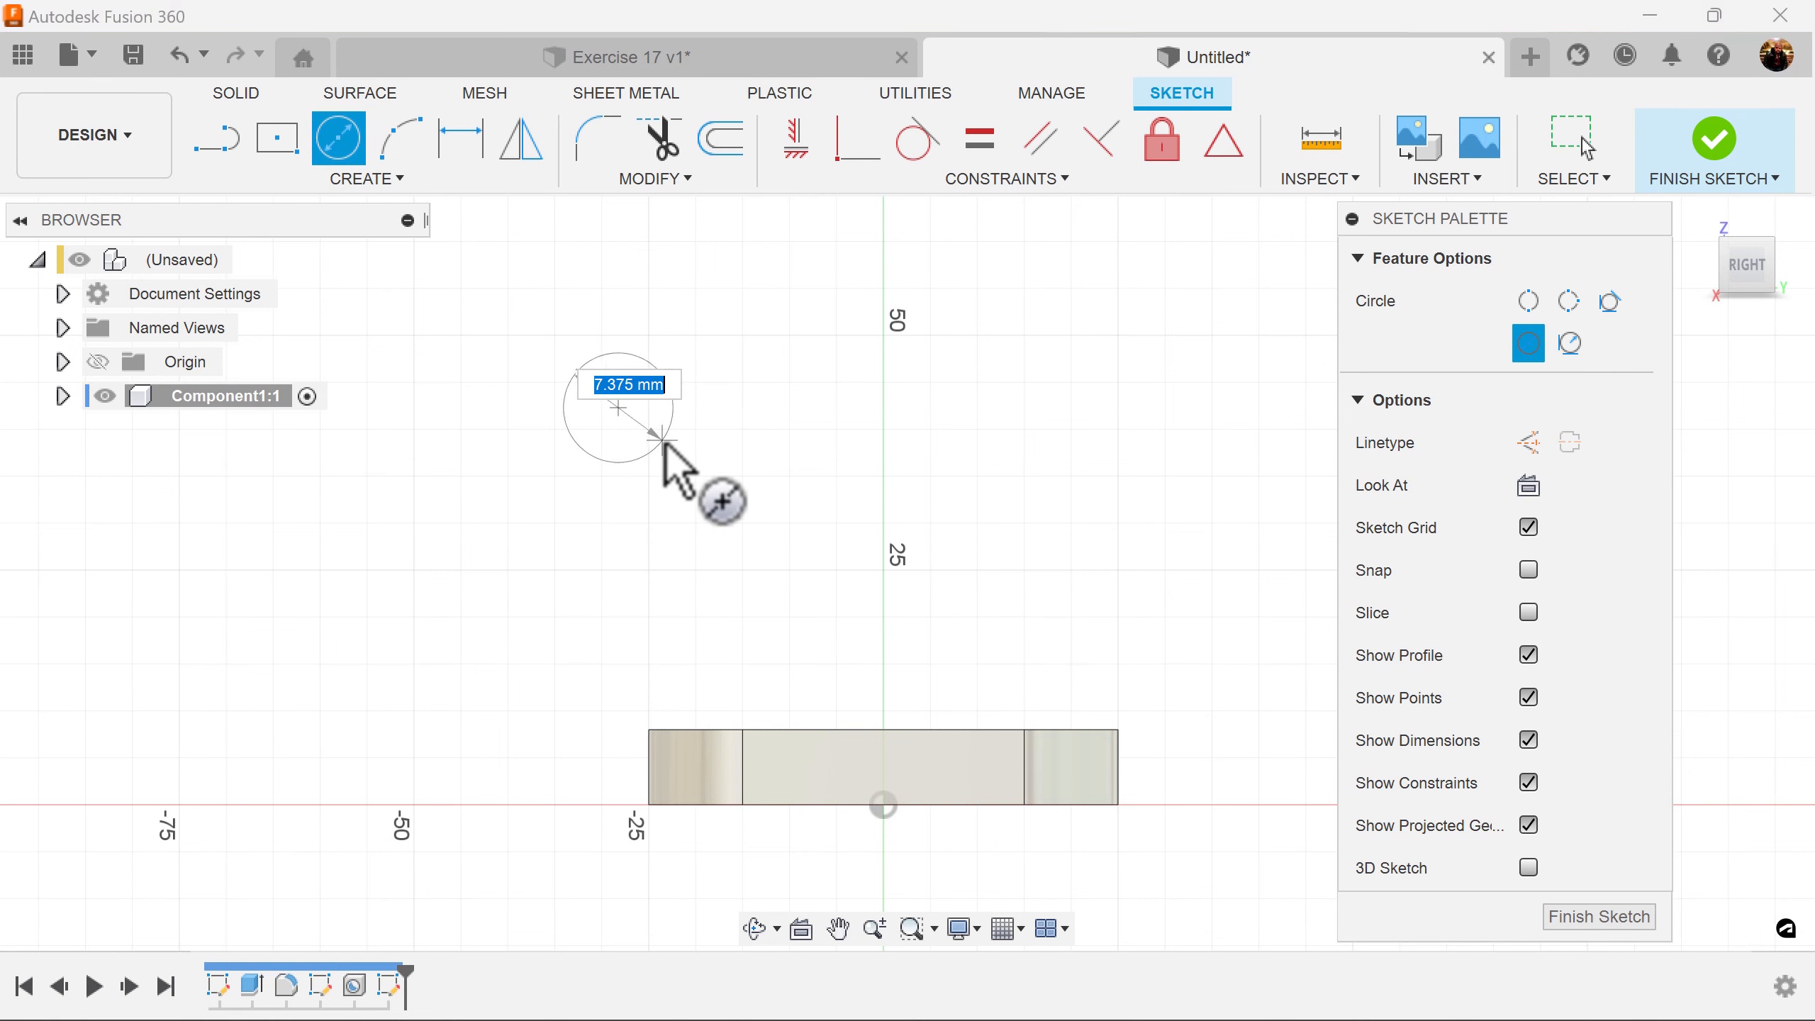
{"action": "key", "text": "Return"}
{"action": "key", "text": "Escape"}
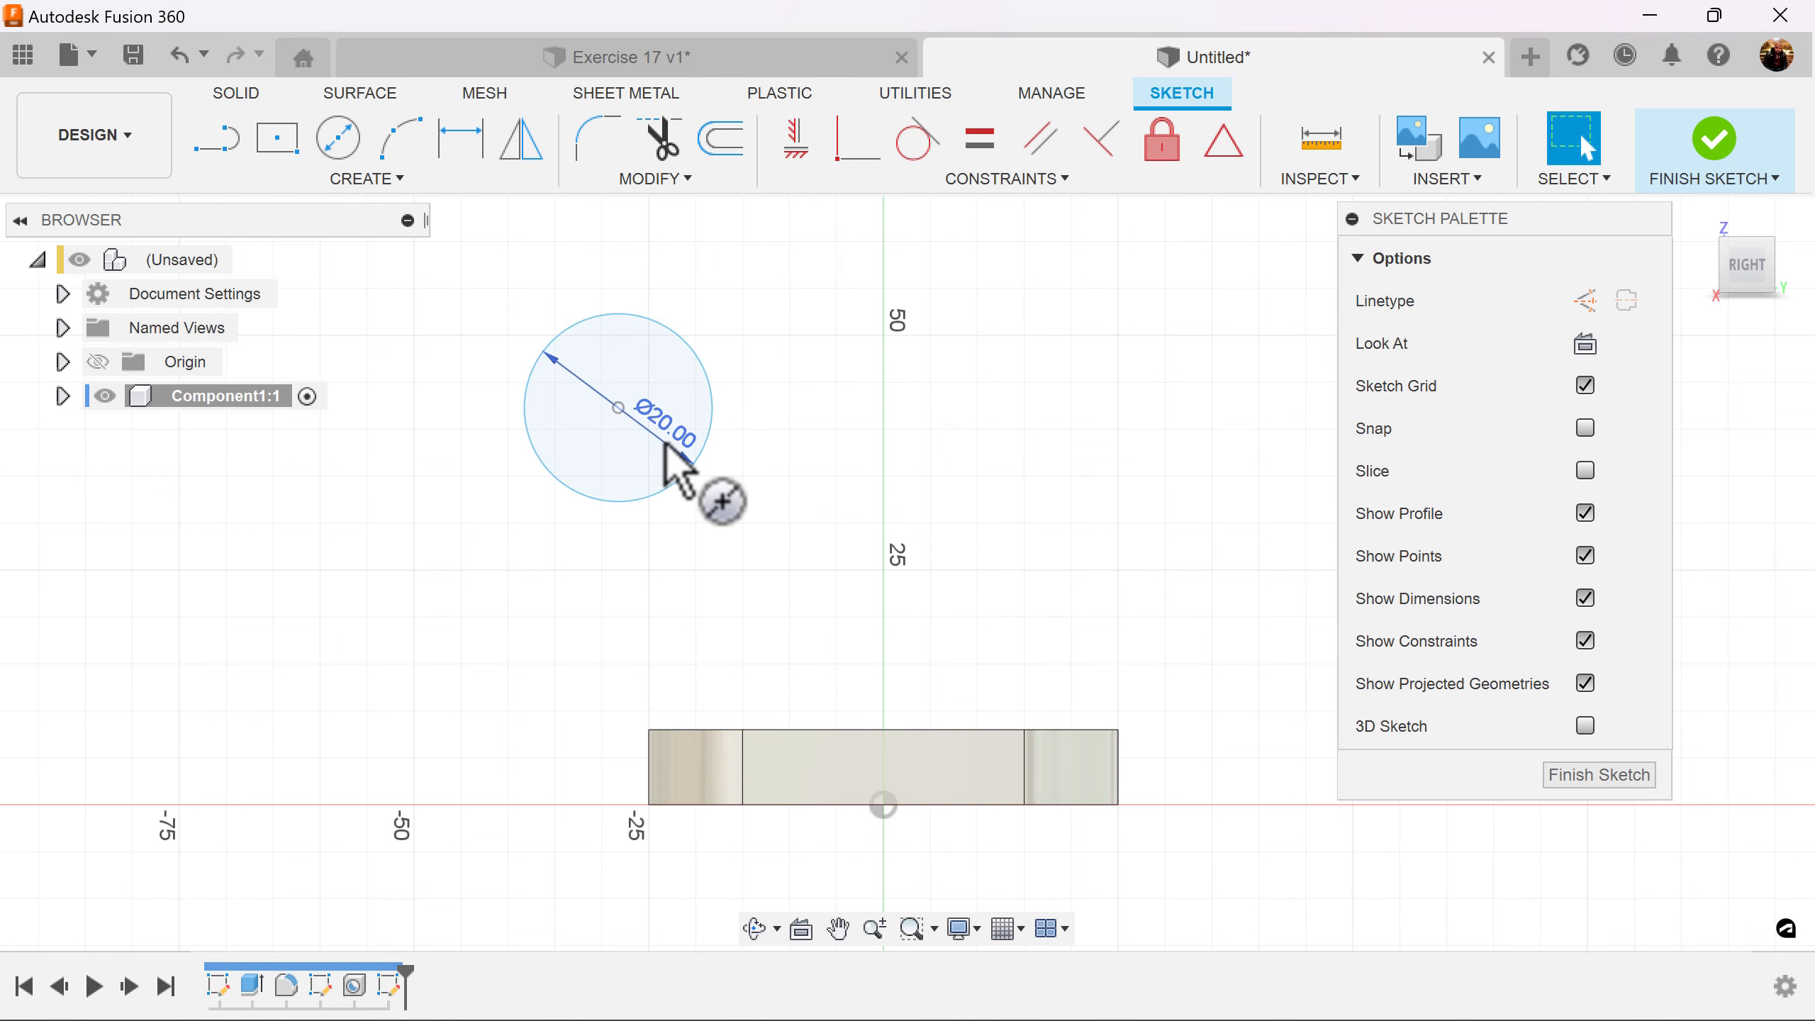
{"action": "middle_click_drag", "start_coordinate": [1180, 608], "coordinate": [1162, 607], "text": "shift"}
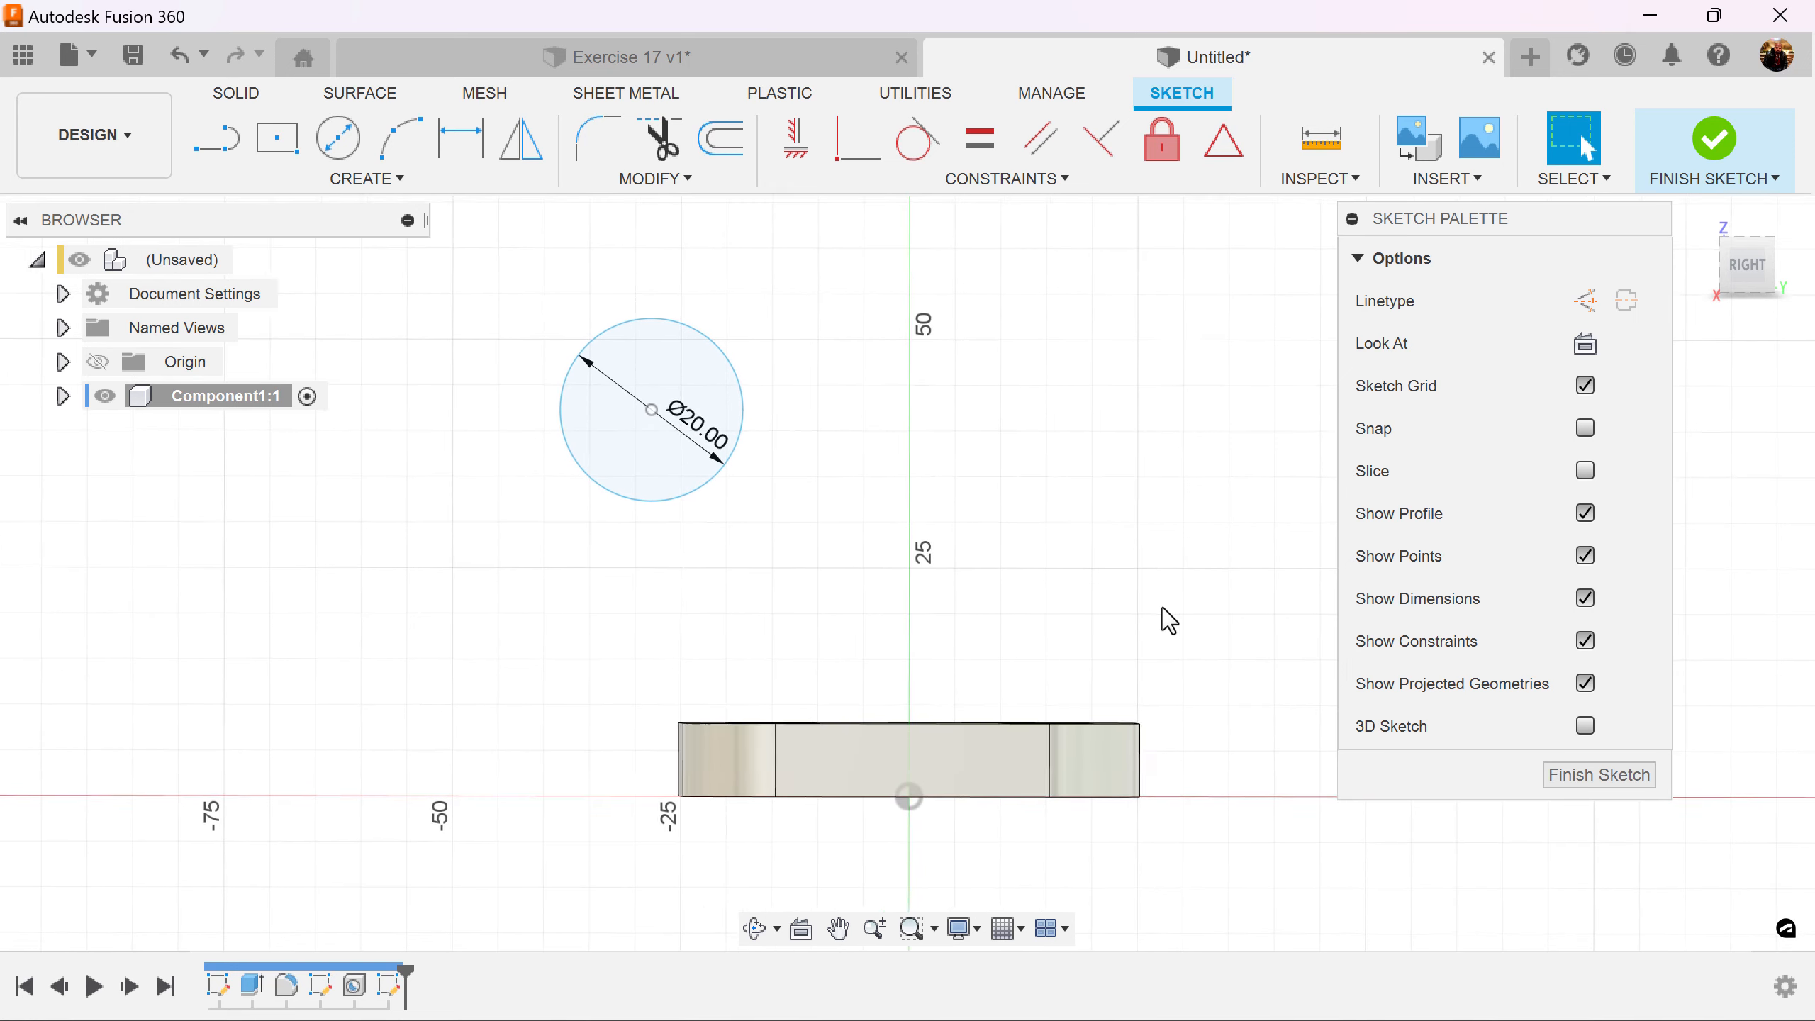
{"action": "left_click", "coordinate": [1738, 275]}
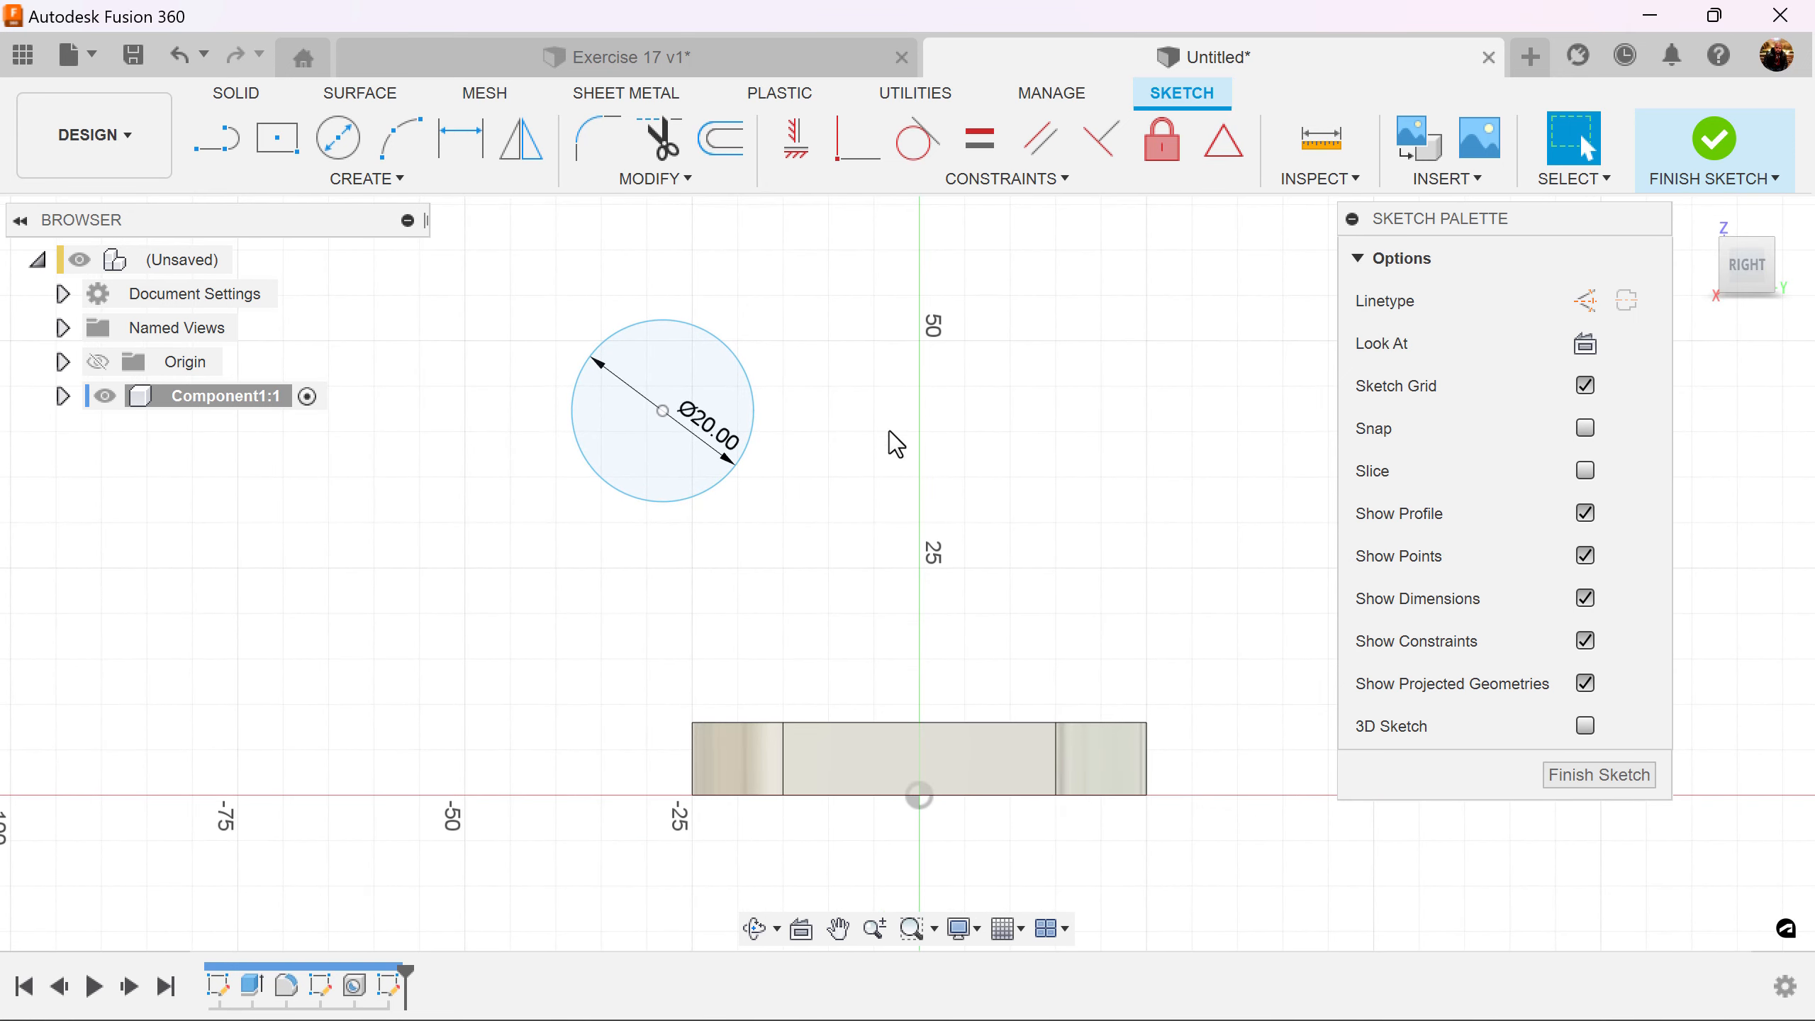
Dimension the vertical distance from the circle's centre to the plate's bottom corner as 48 mm.
{"action": "left_click", "coordinate": [465, 149]}
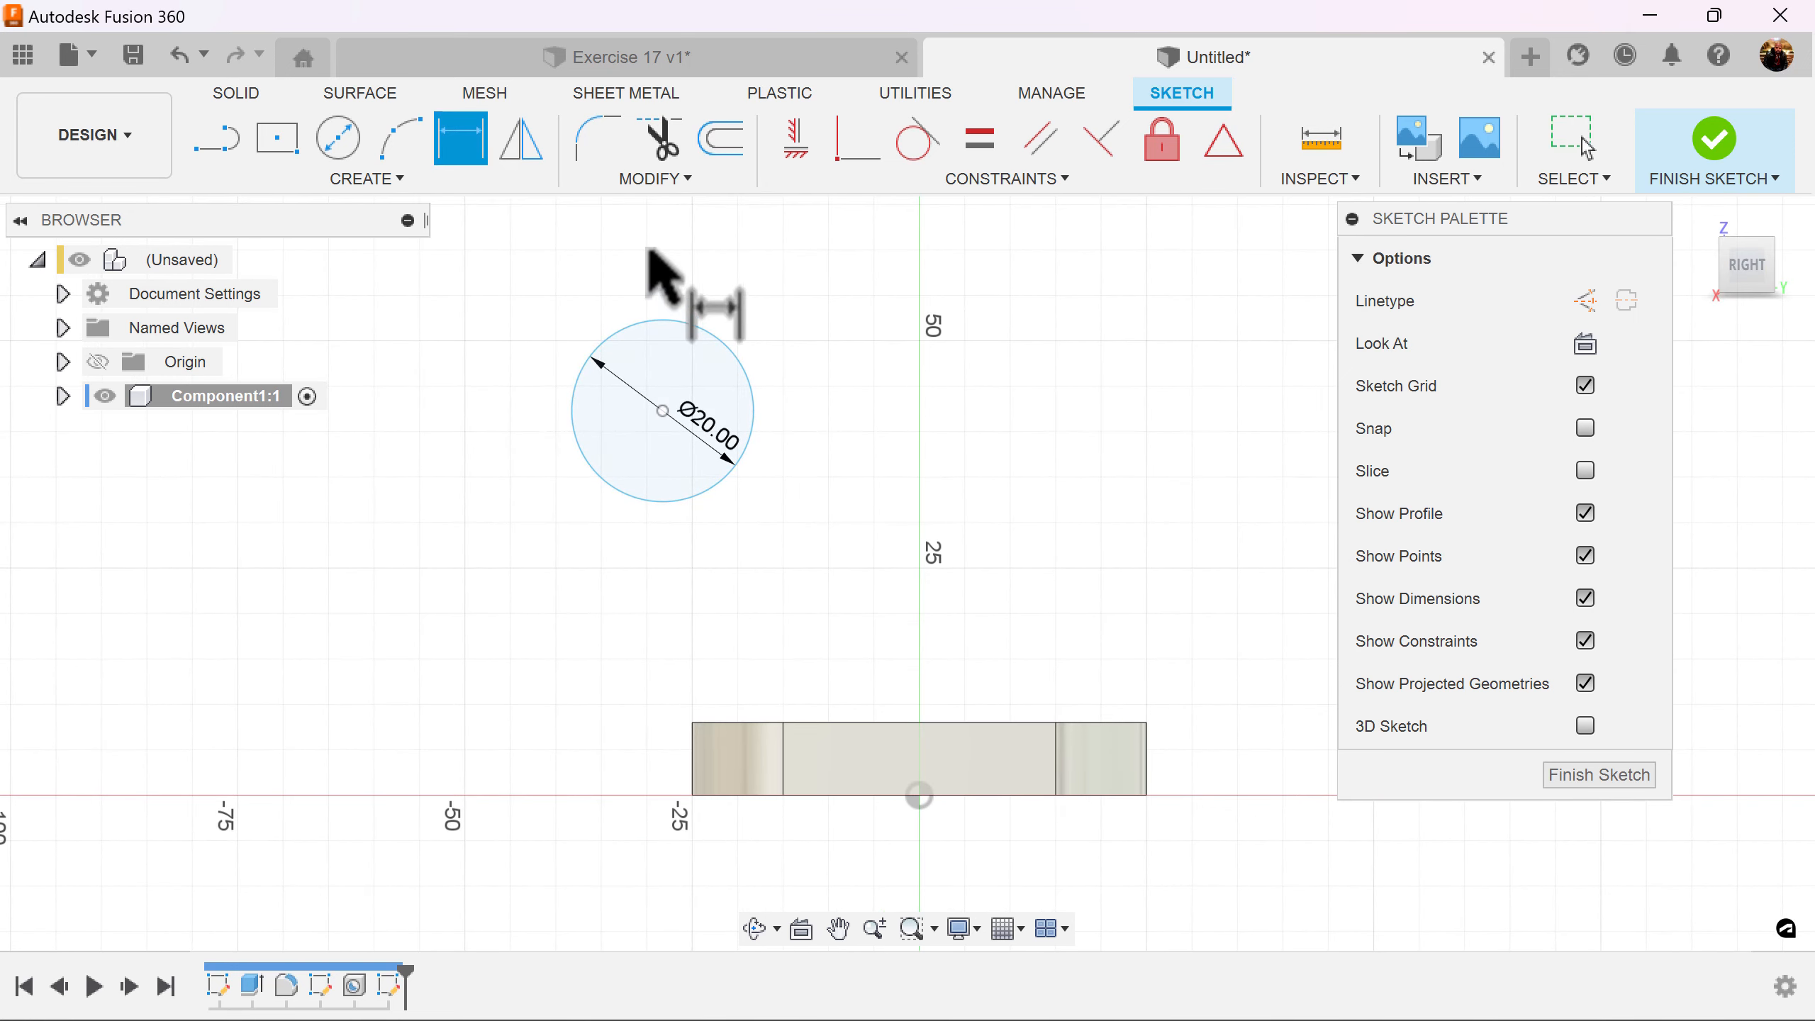
{"action": "left_click", "coordinate": [663, 411]}
{"action": "left_click", "coordinate": [692, 794]}
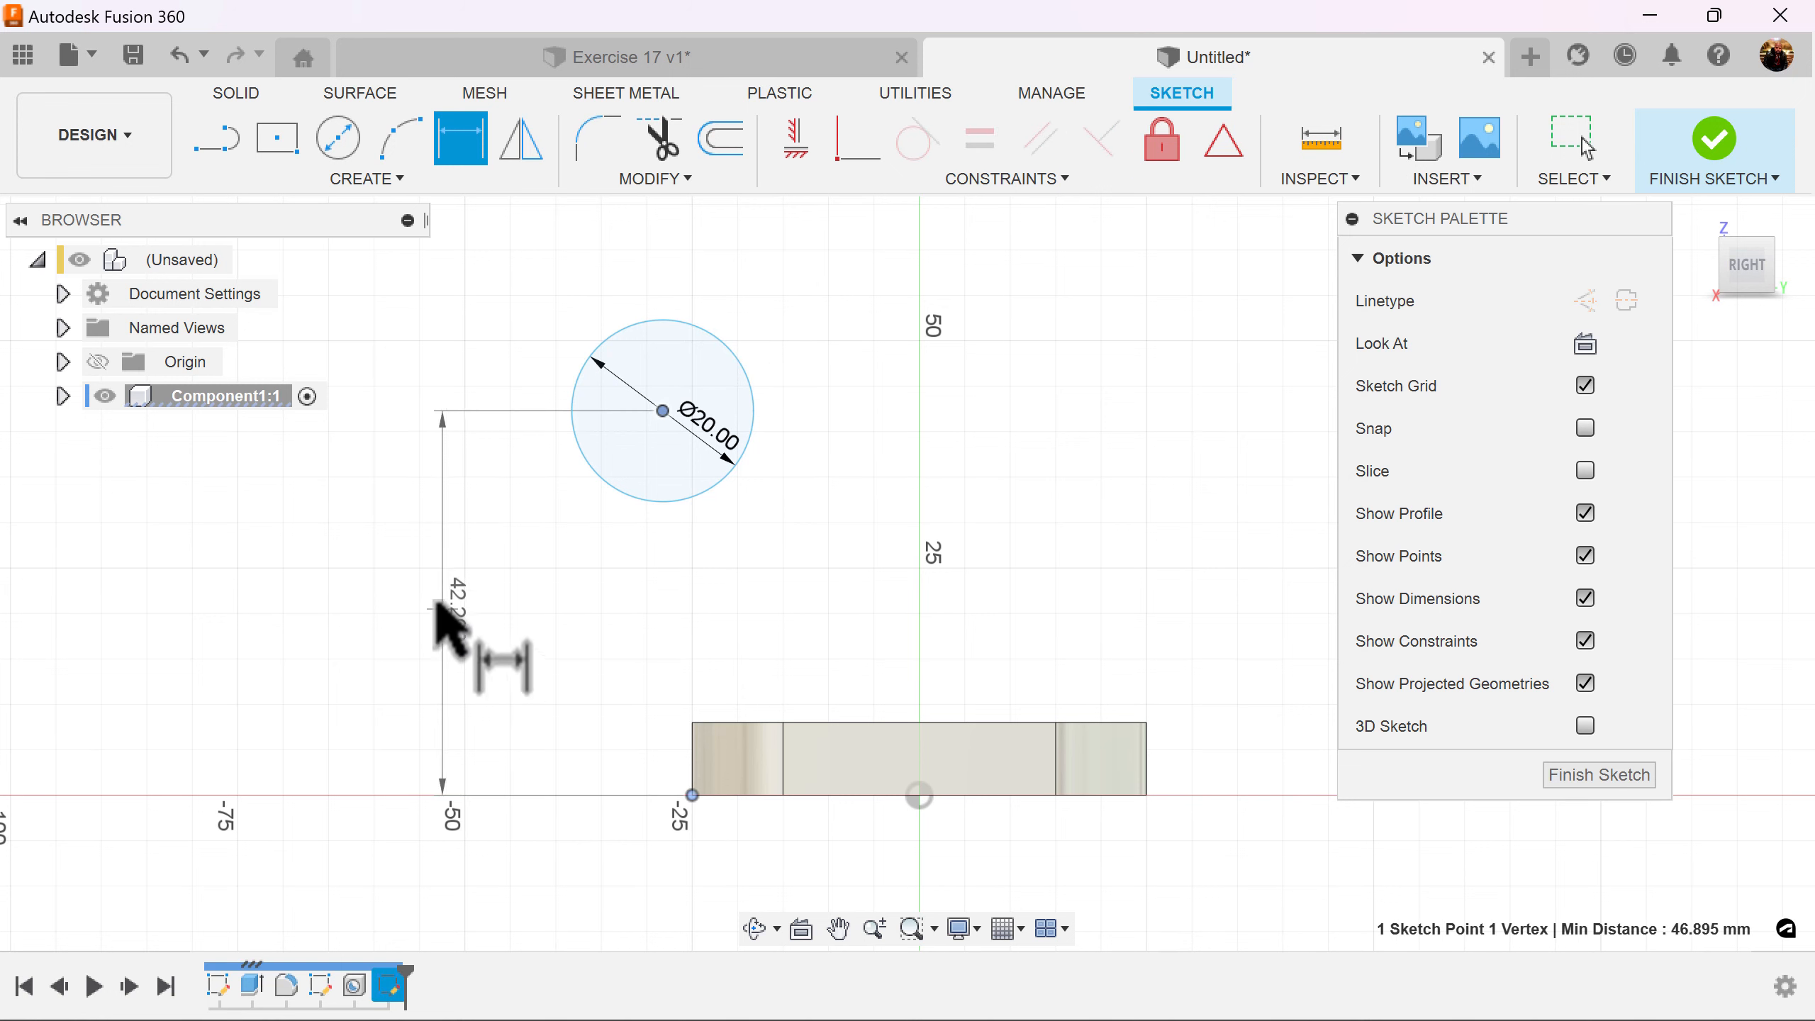
{"action": "left_click", "coordinate": [437, 607]}
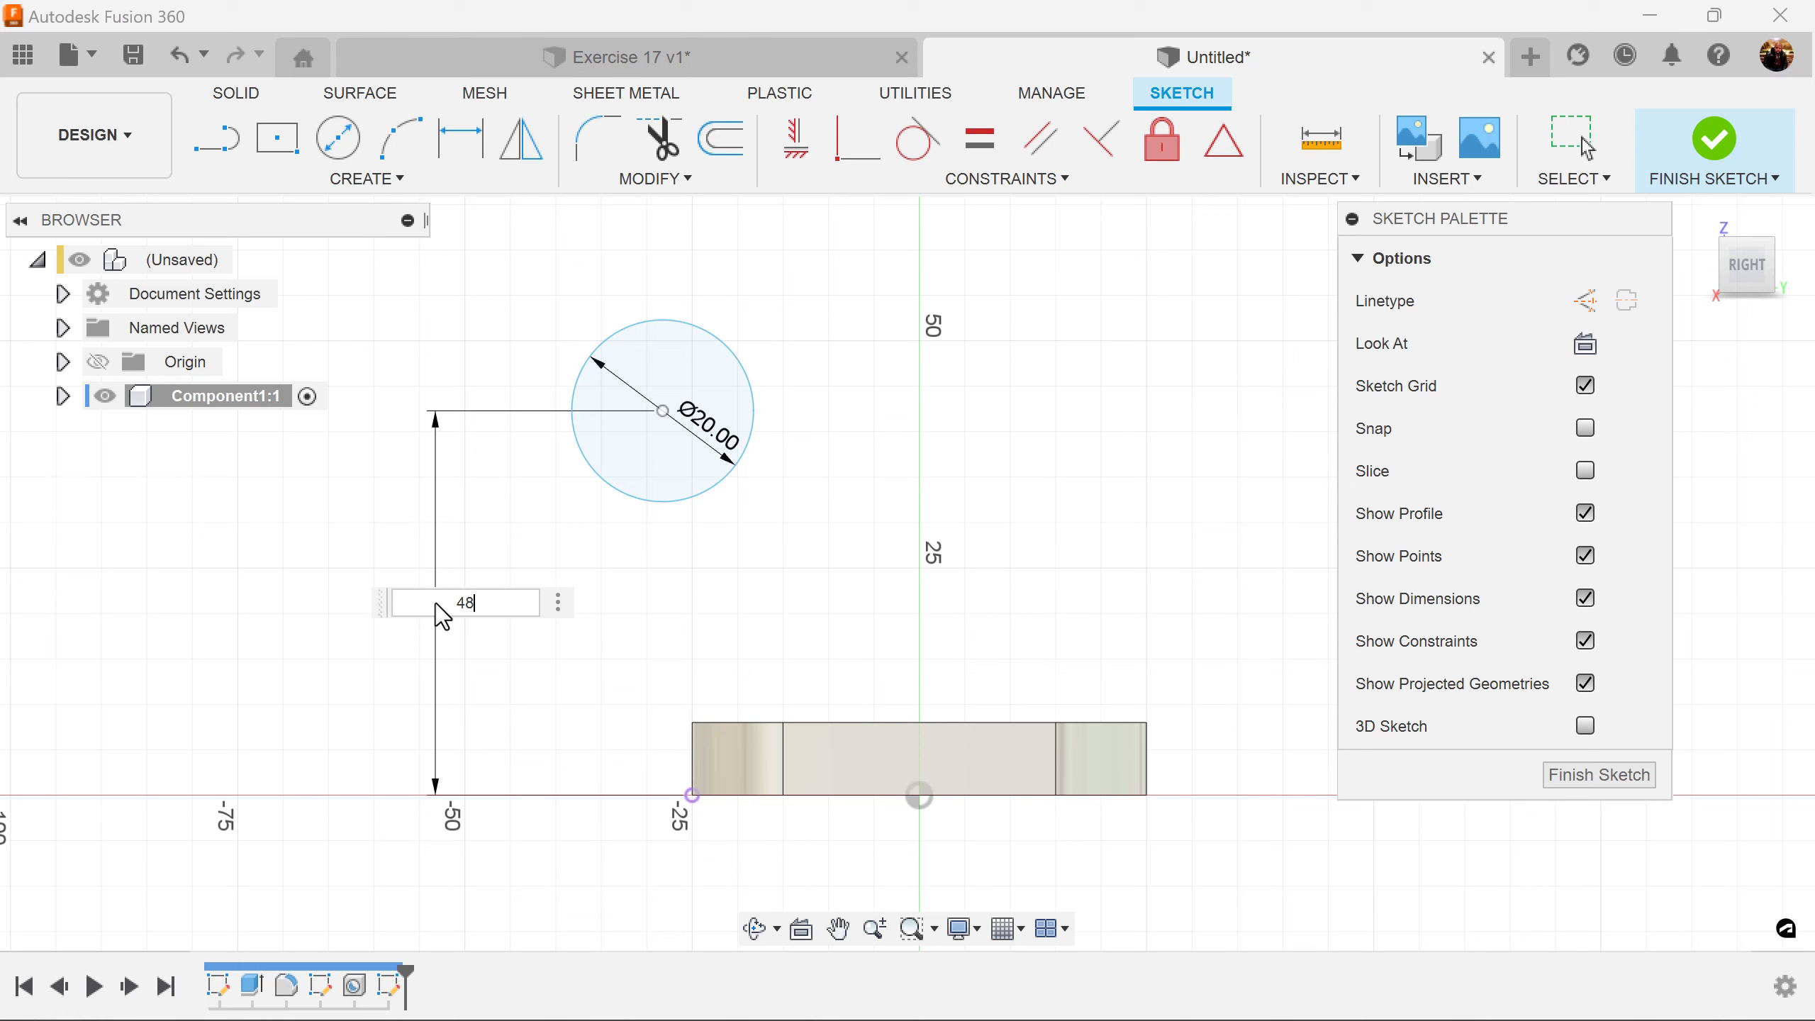
{"action": "type", "text": "48"}
{"action": "key", "text": "Return"}
Dimension the horizontal distance from the circle's centre to the plate's far edge as 72 mm and finish the sketch.
{"action": "left_click", "coordinate": [1147, 722]}
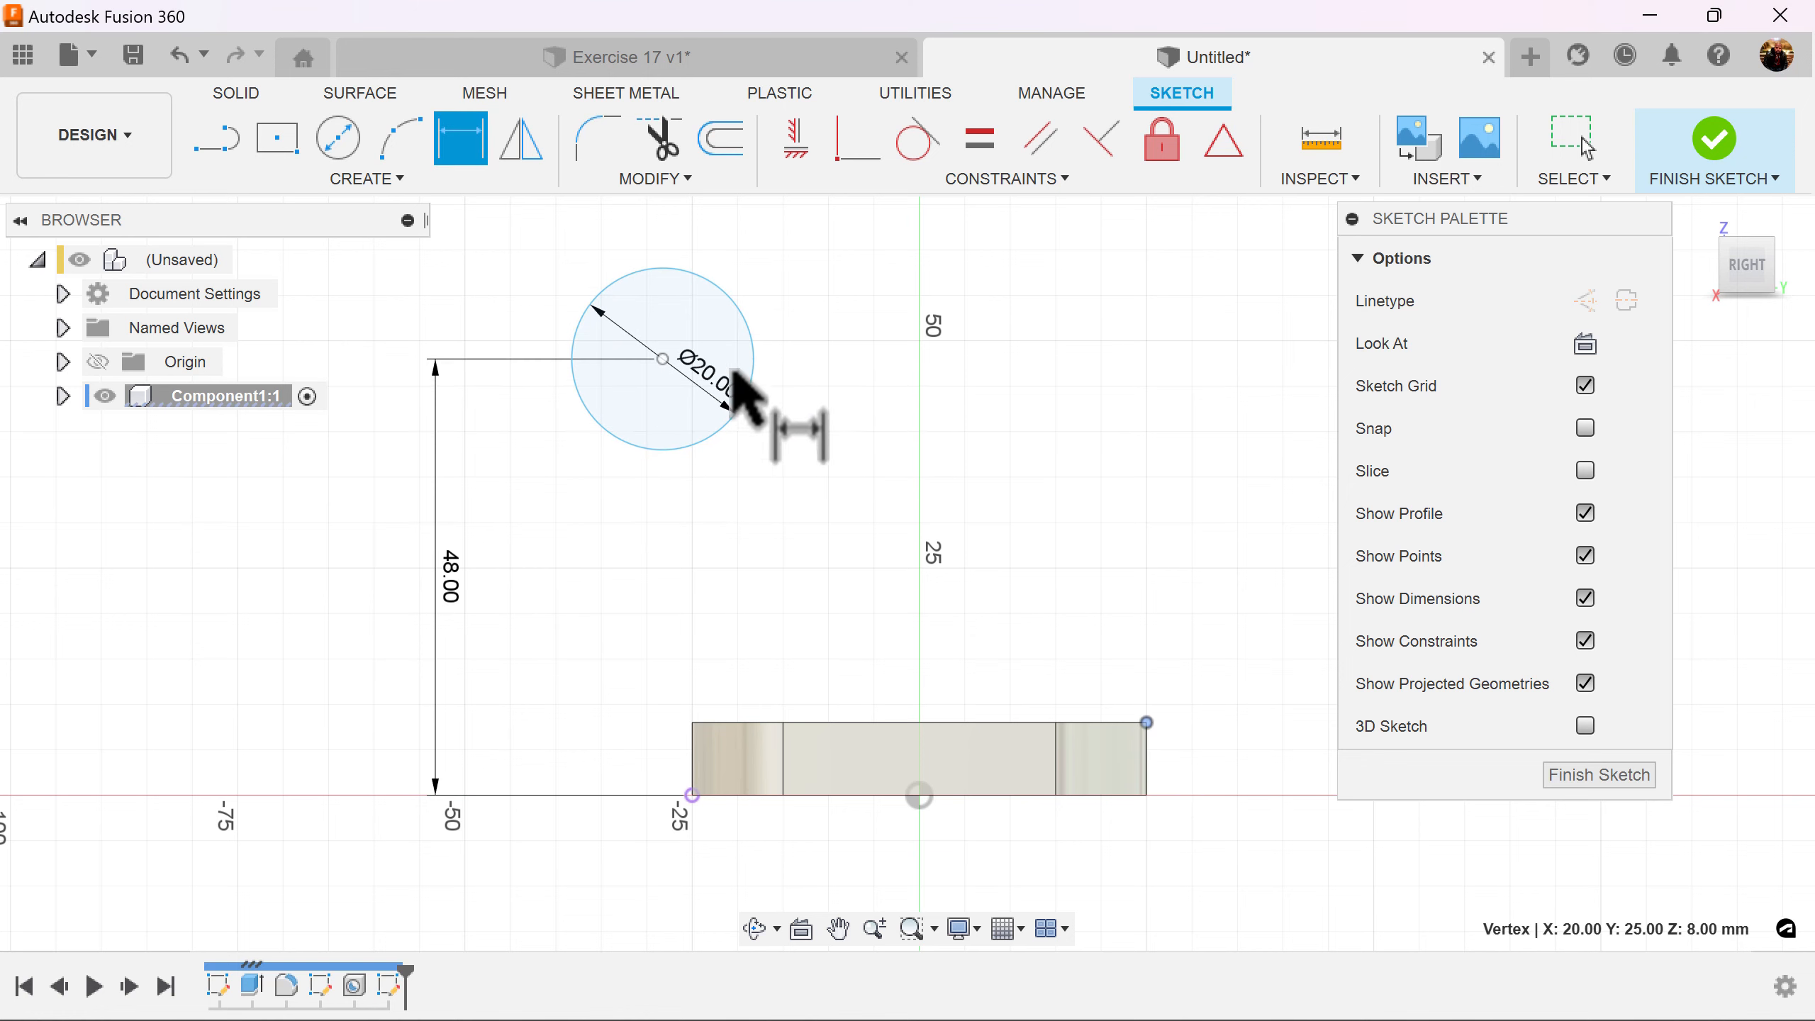
{"action": "left_click", "coordinate": [664, 359]}
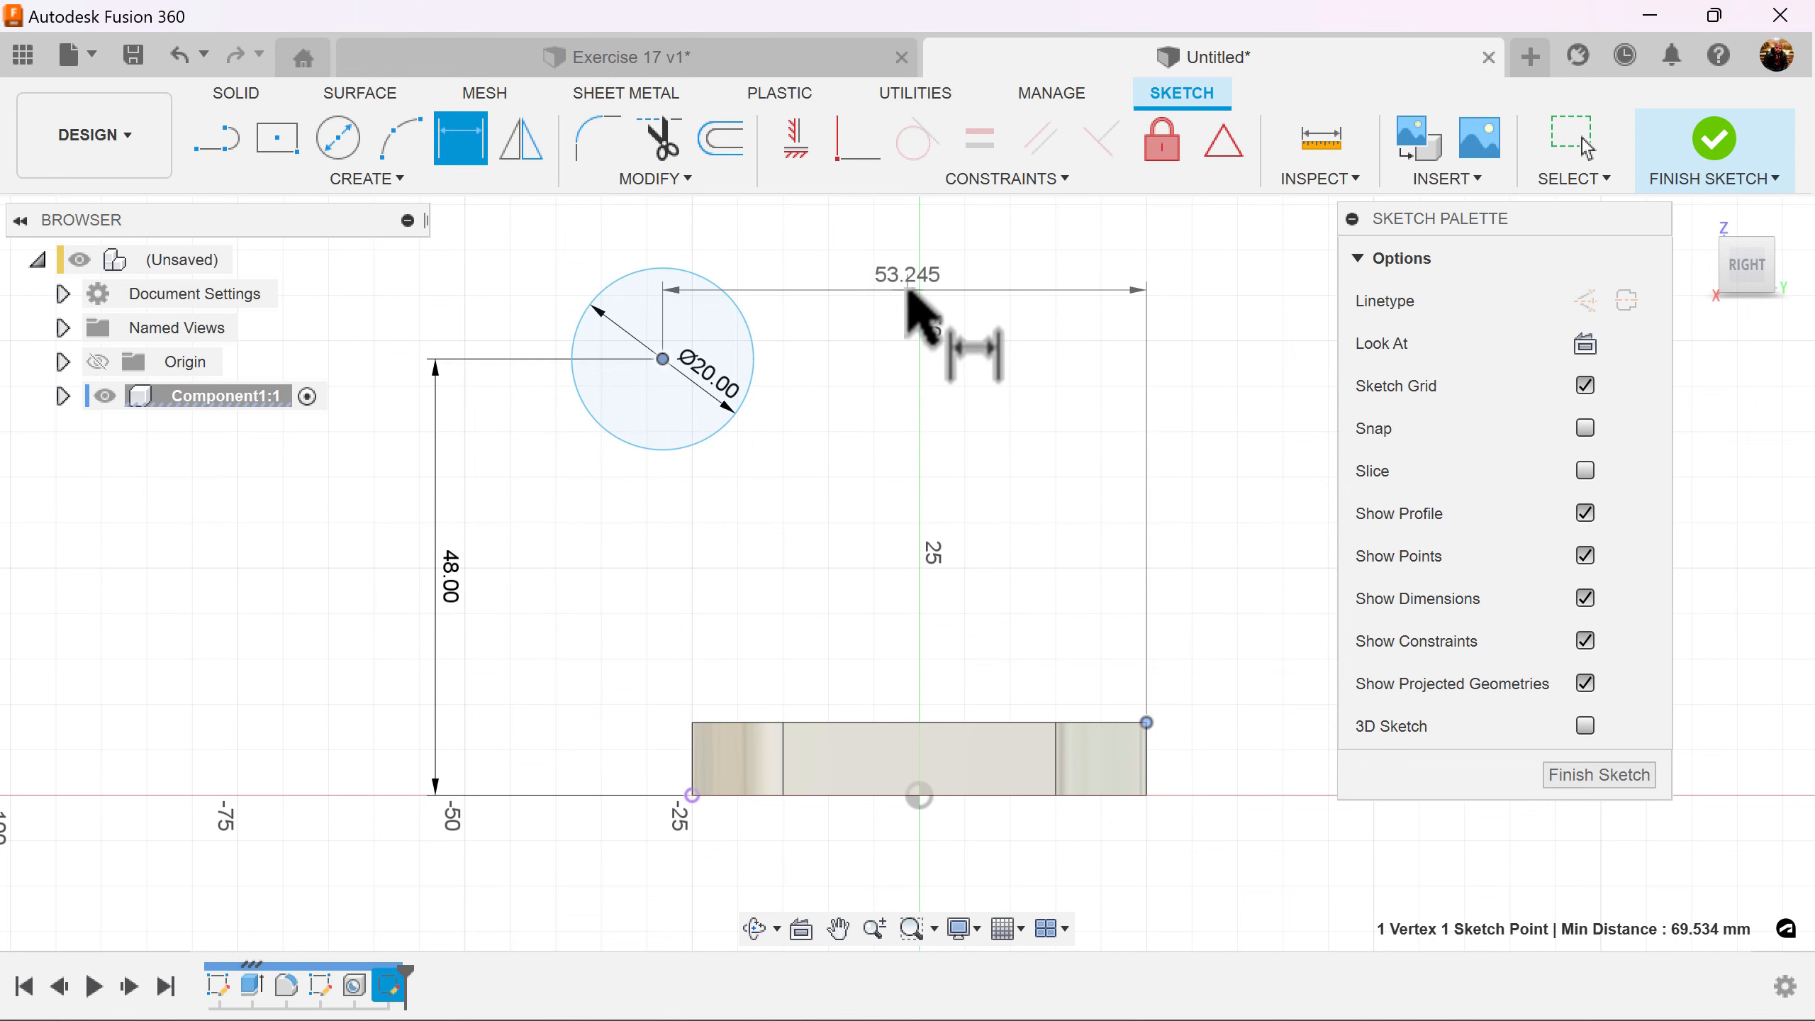
{"action": "left_click", "coordinate": [909, 294]}
{"action": "type", "text": "72"}
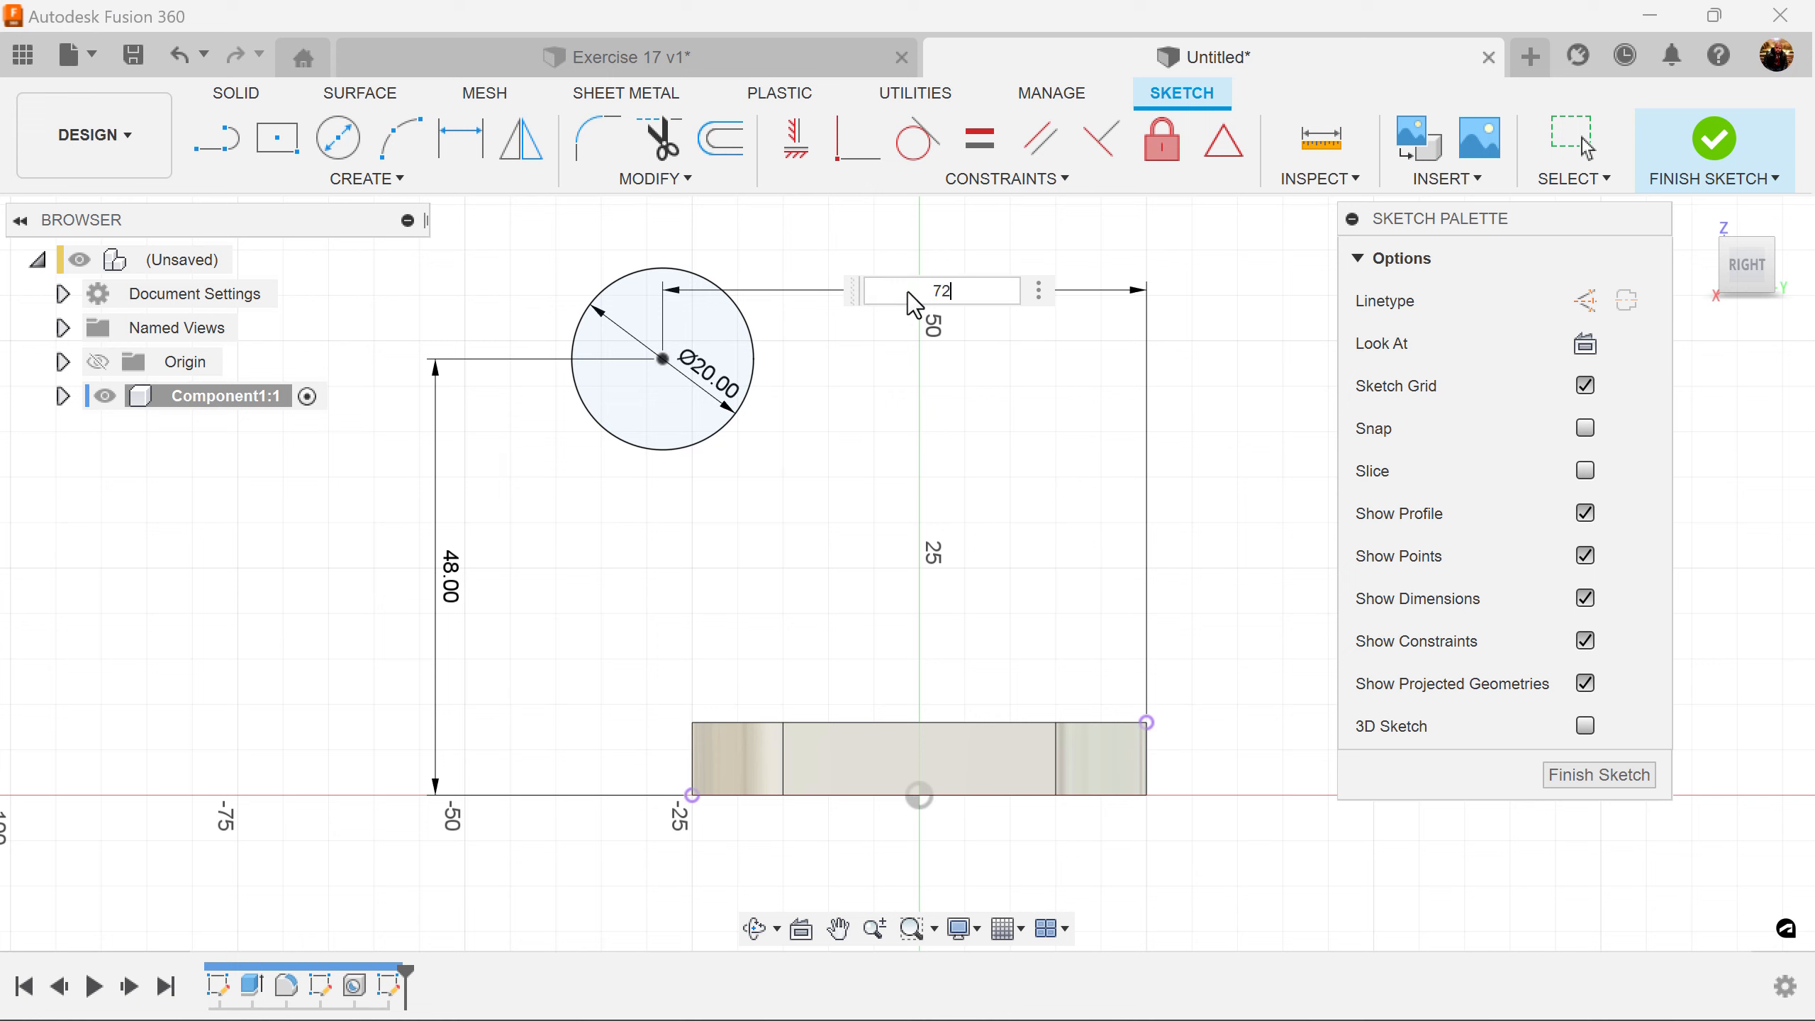
{"action": "key", "text": "Return"}
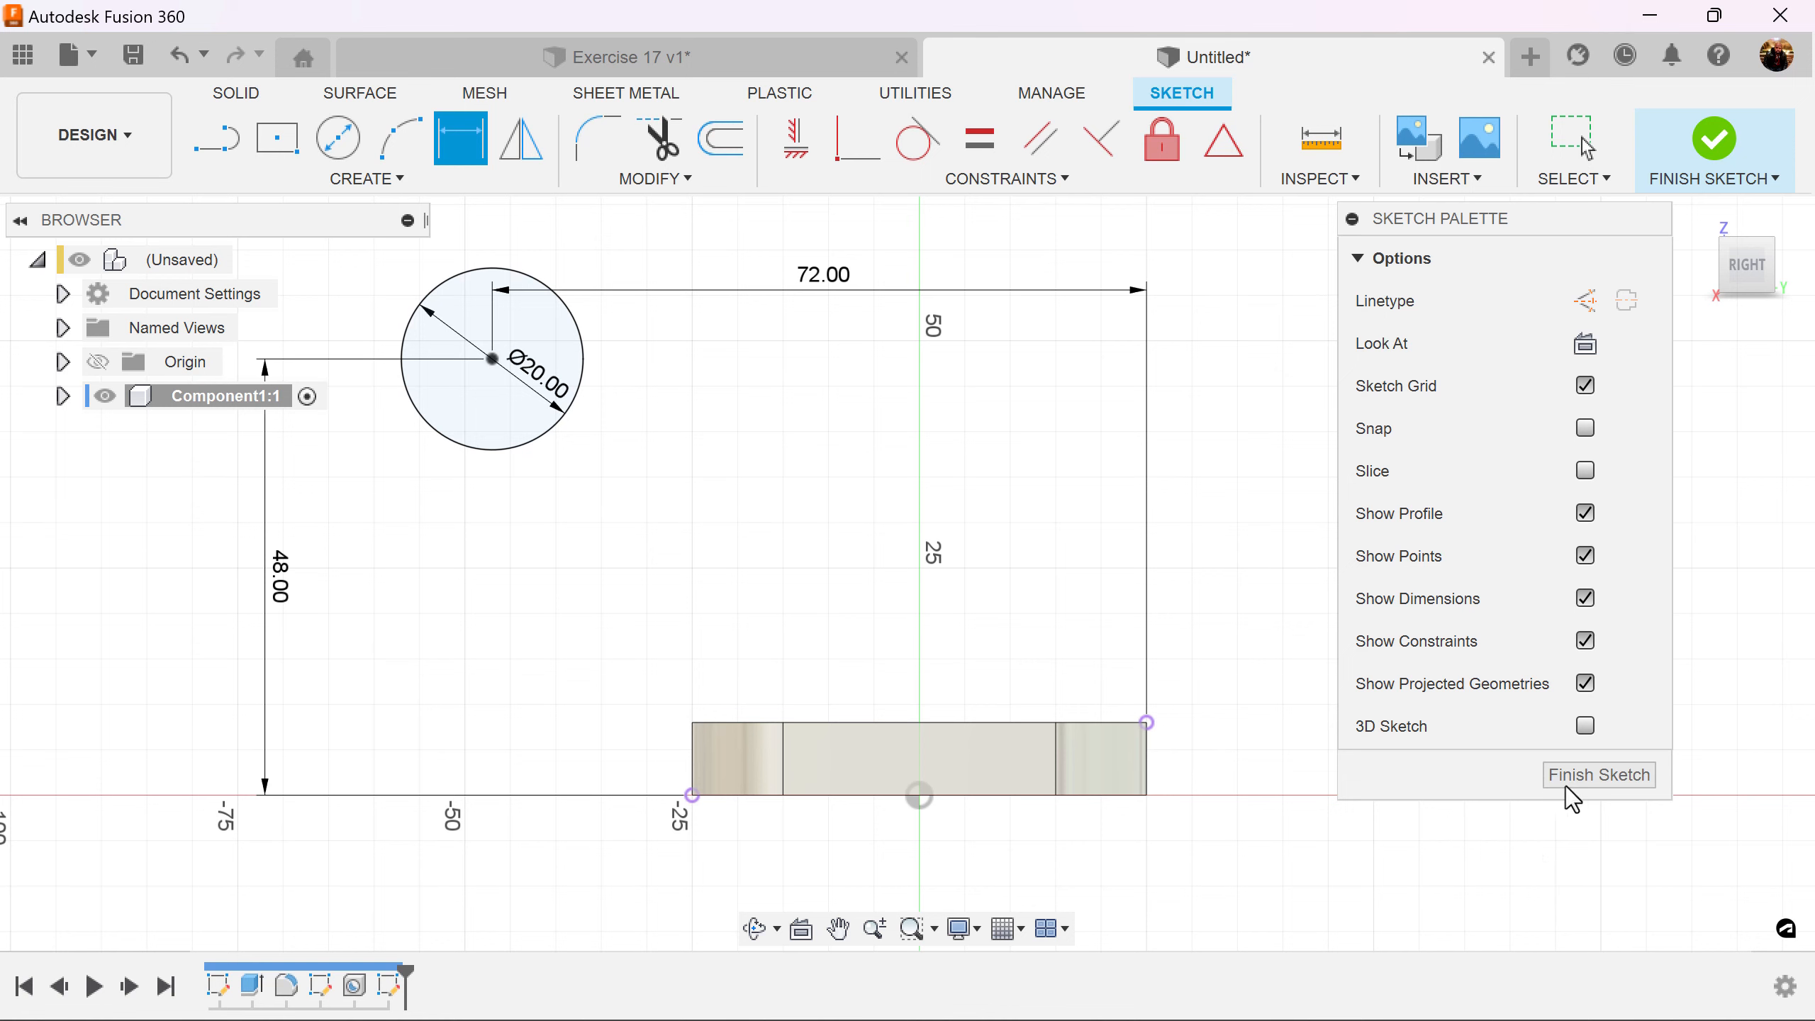
{"action": "left_click", "coordinate": [1601, 775]}
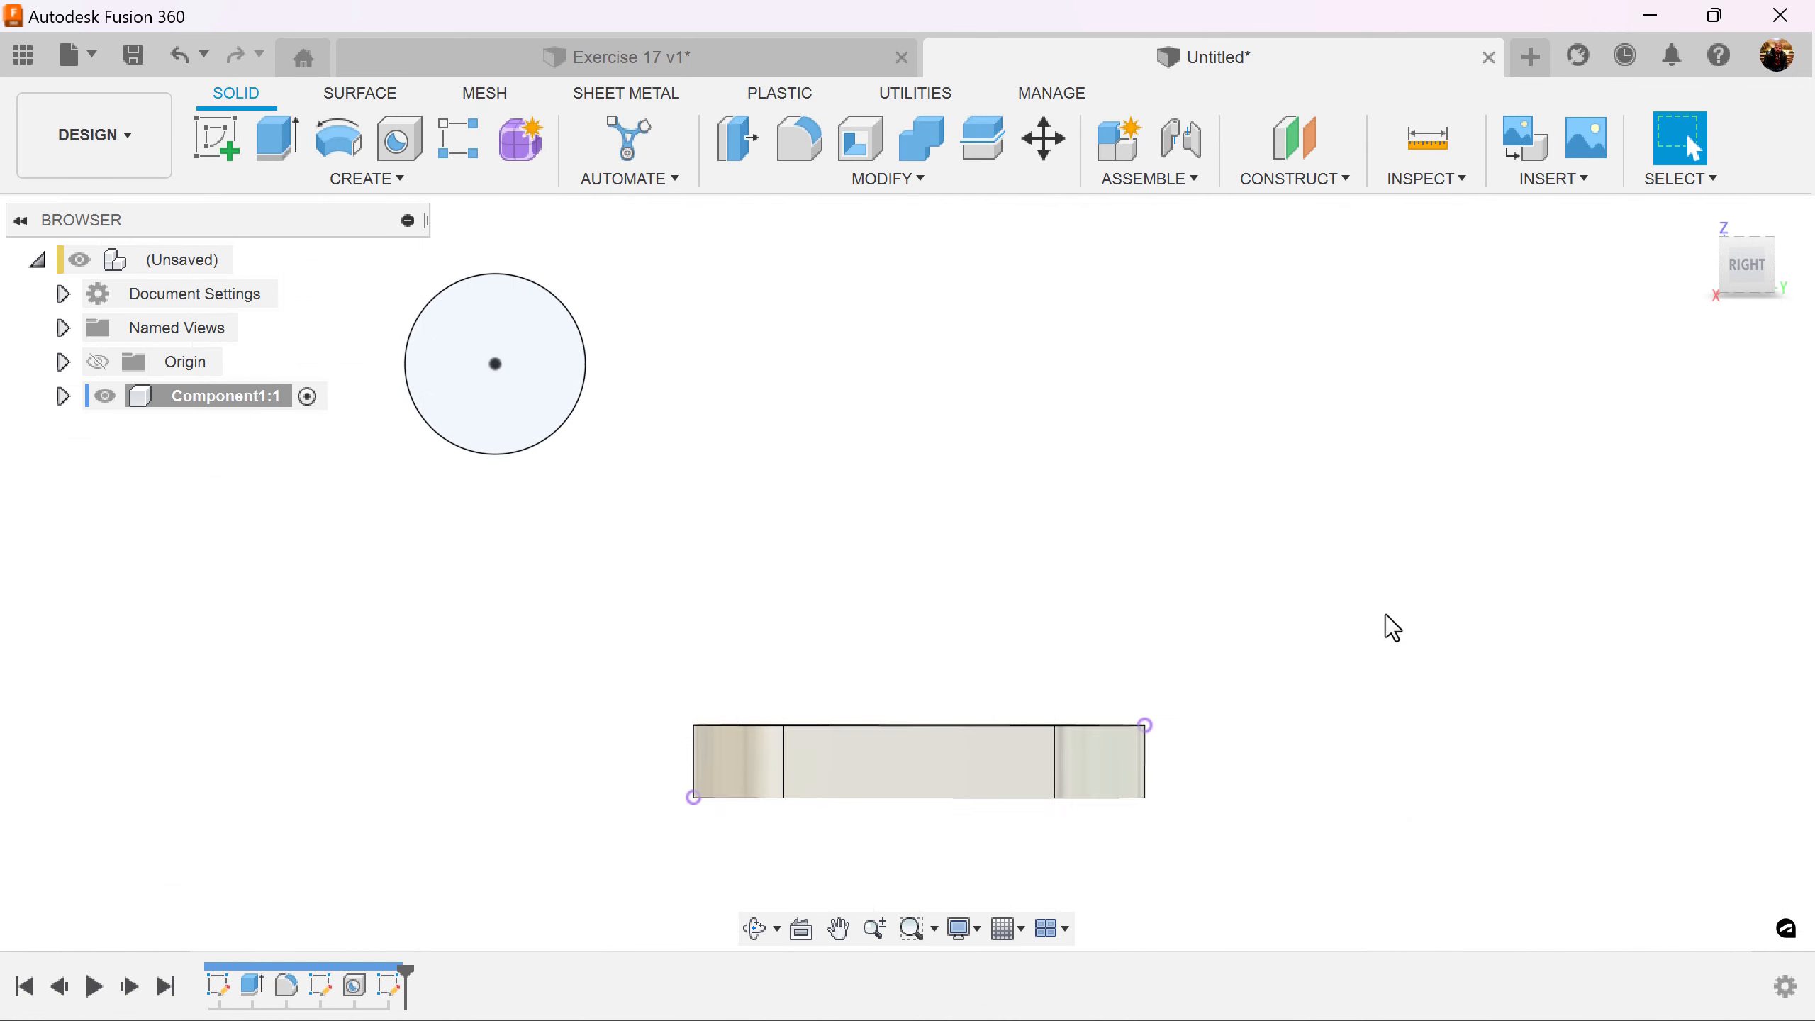
Extrude the circle symmetrically with a whole length of 25 mm as a new body.
{"action": "left_click", "coordinate": [278, 147]}
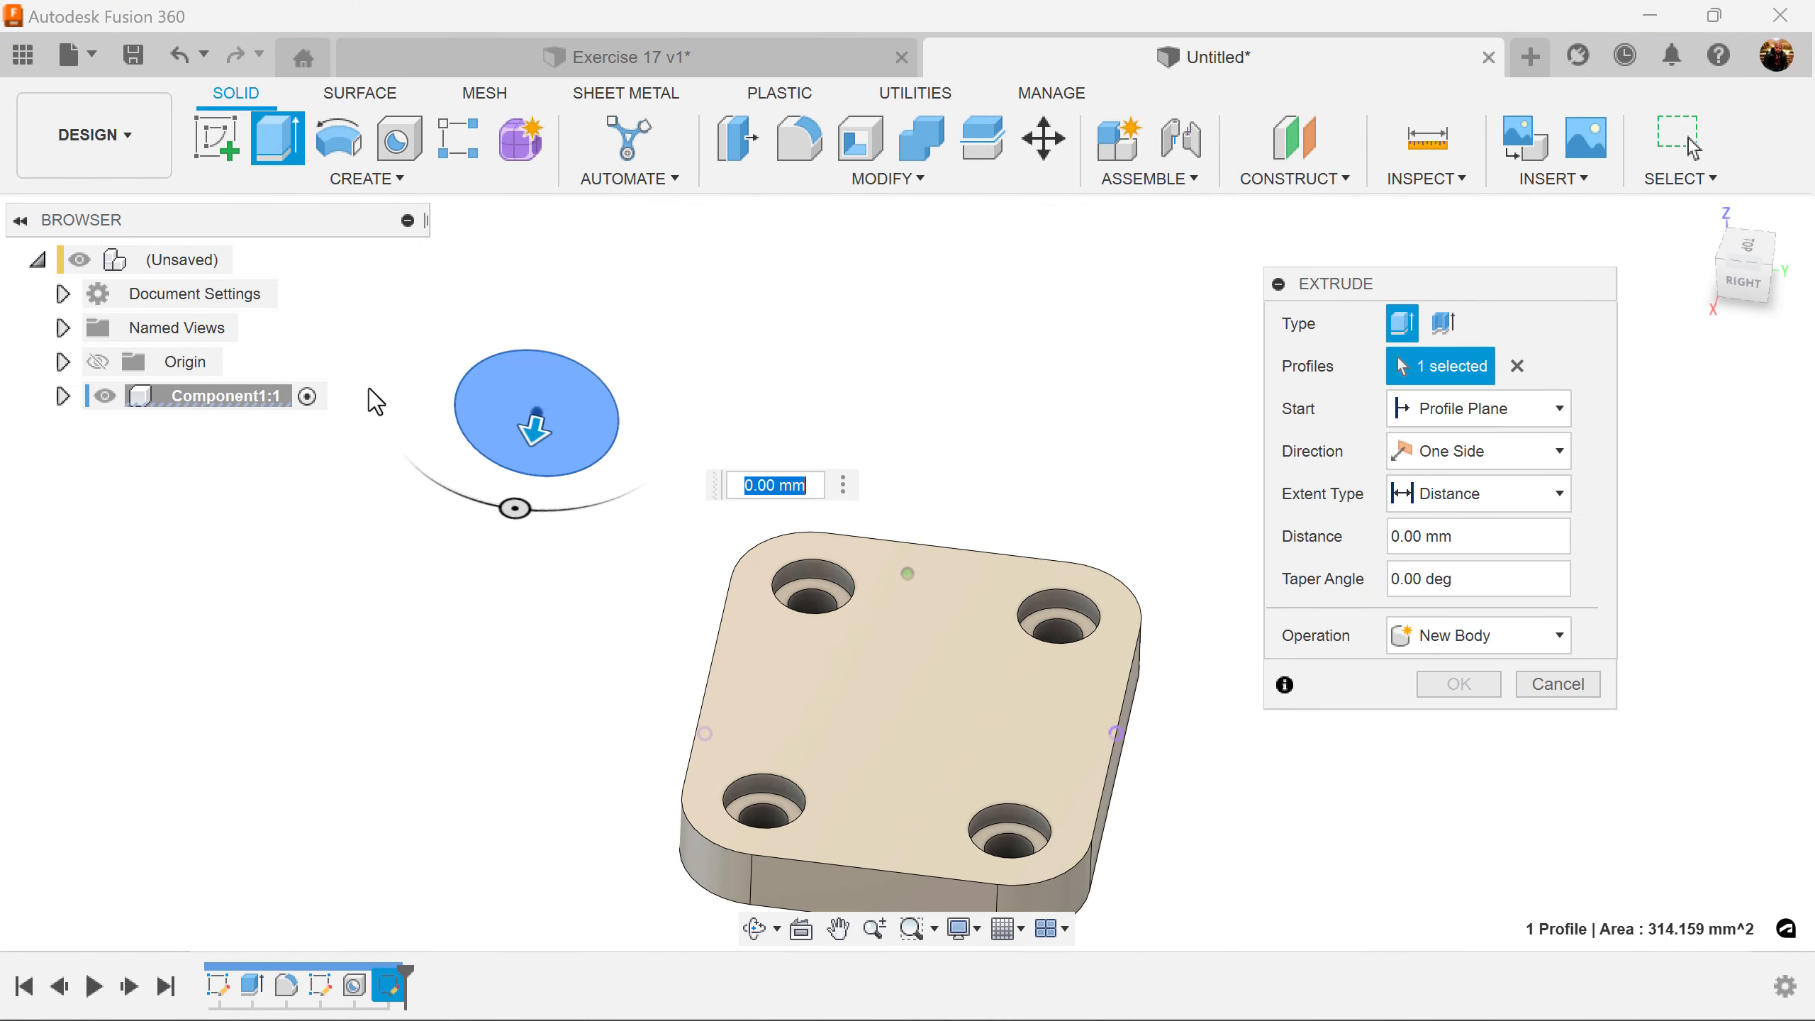
{"action": "left_click", "coordinate": [1488, 454]}
{"action": "left_click", "coordinate": [1489, 542]}
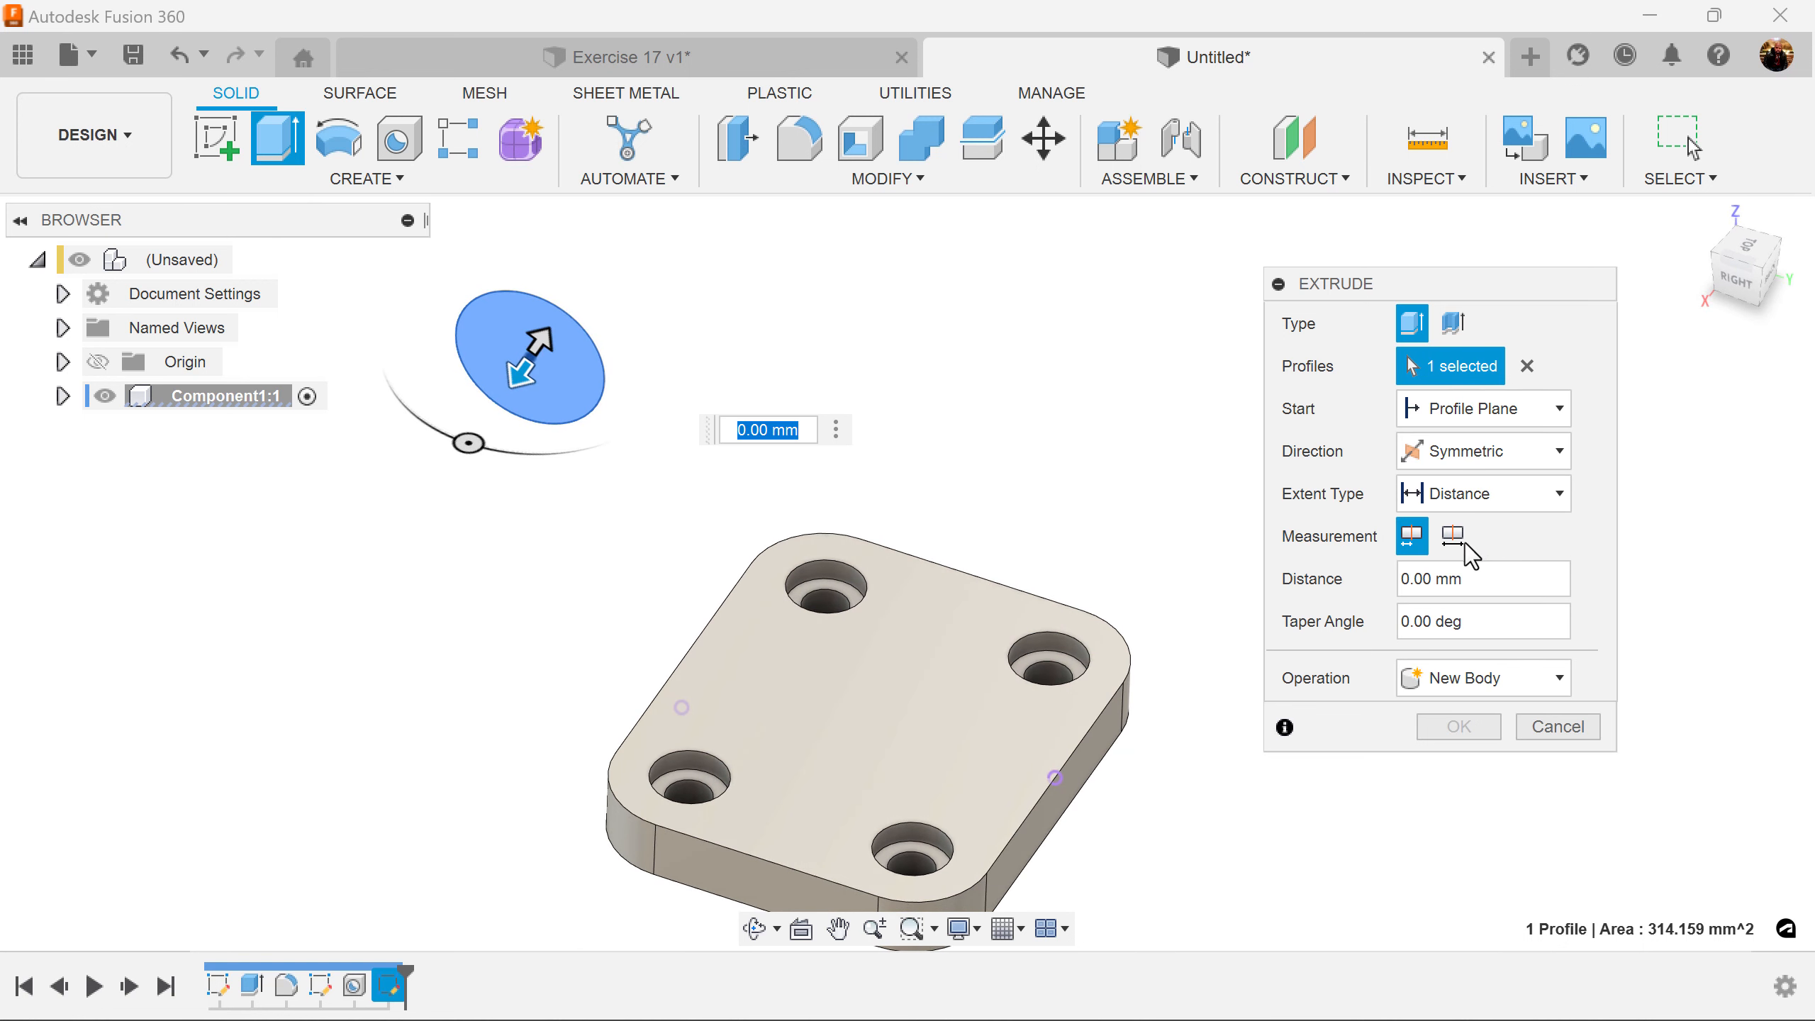
{"action": "left_click", "coordinate": [1458, 540]}
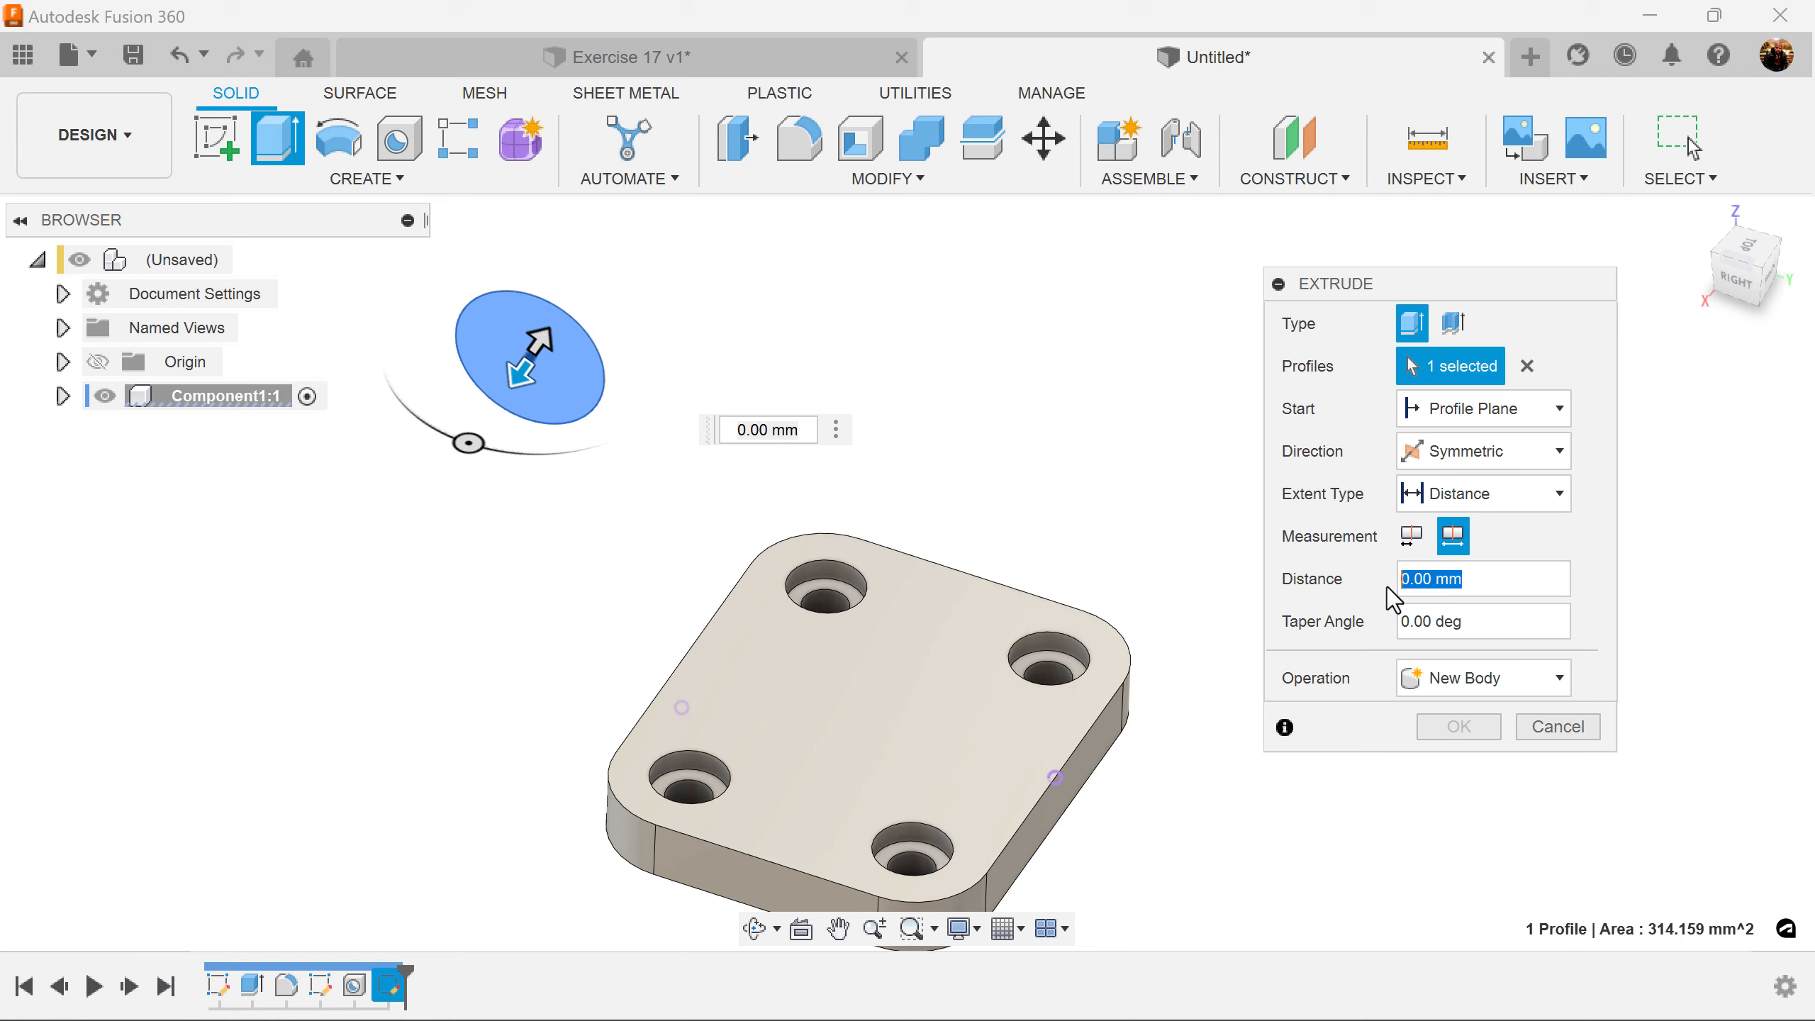
{"action": "type", "text": "25"}
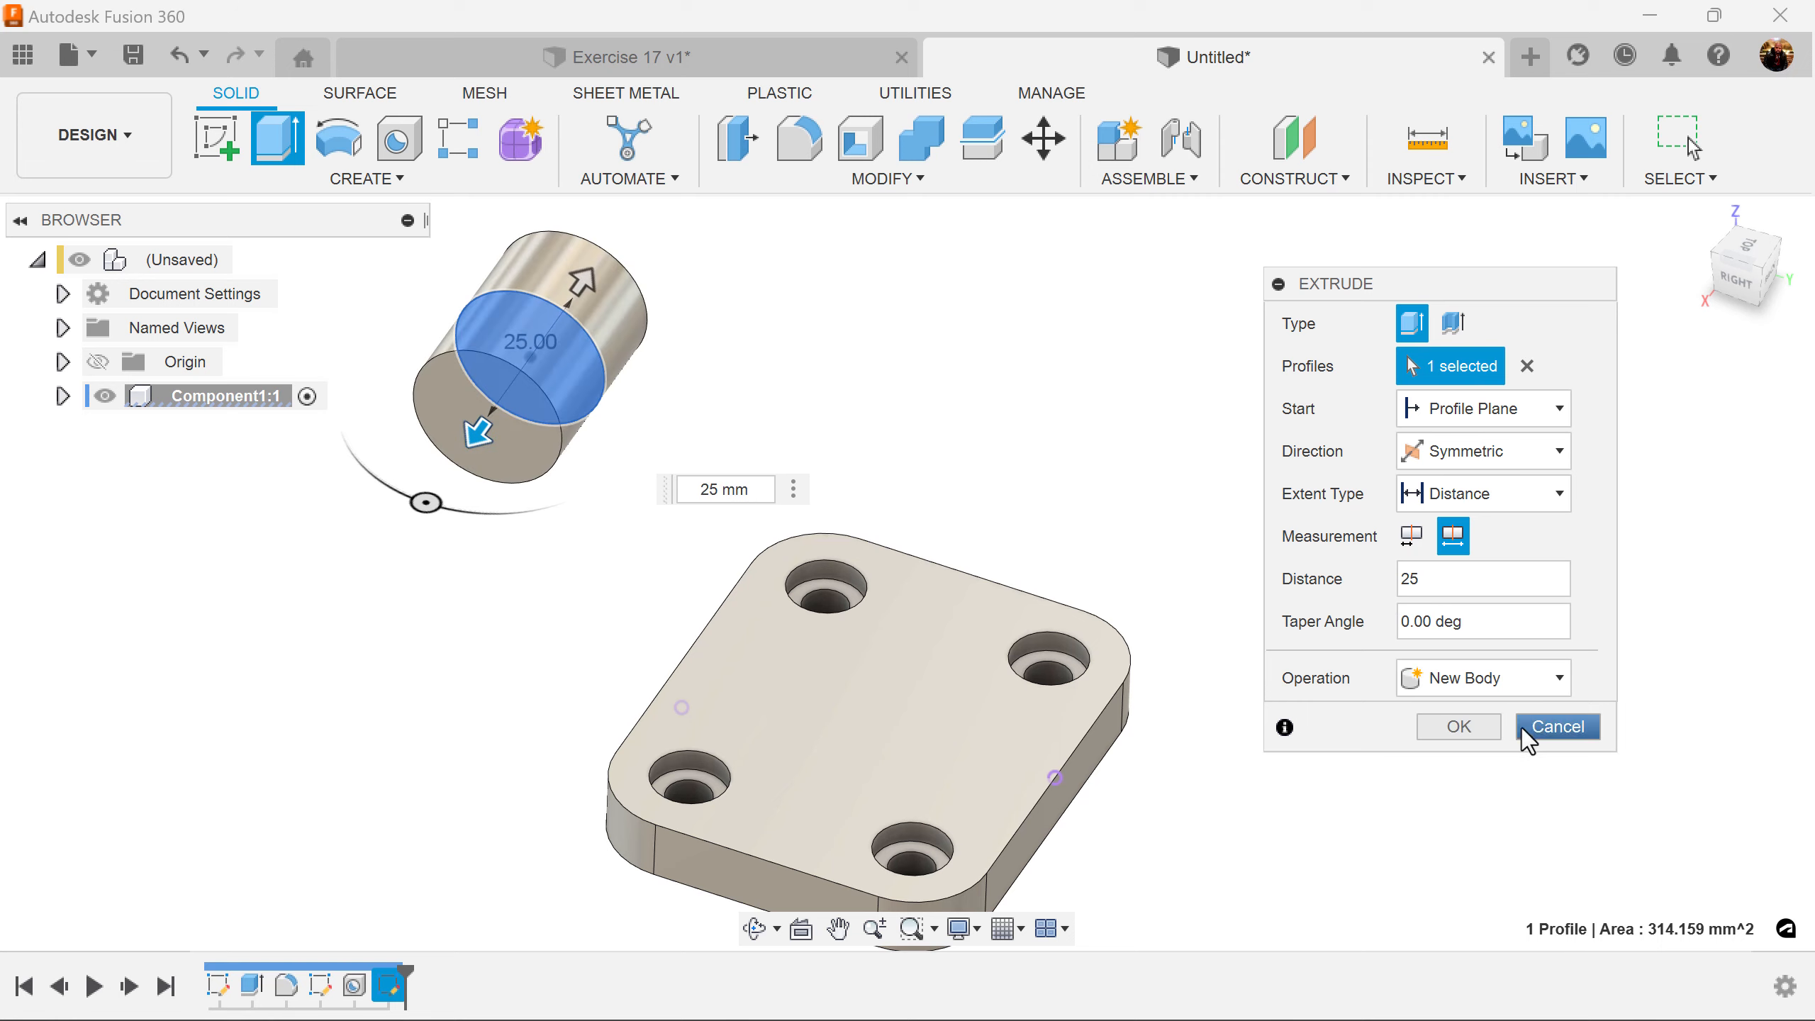
{"action": "left_click", "coordinate": [1457, 726]}
{"action": "scroll", "coordinate": [1426, 533], "scroll_direction": "down", "scroll_amount": 2}
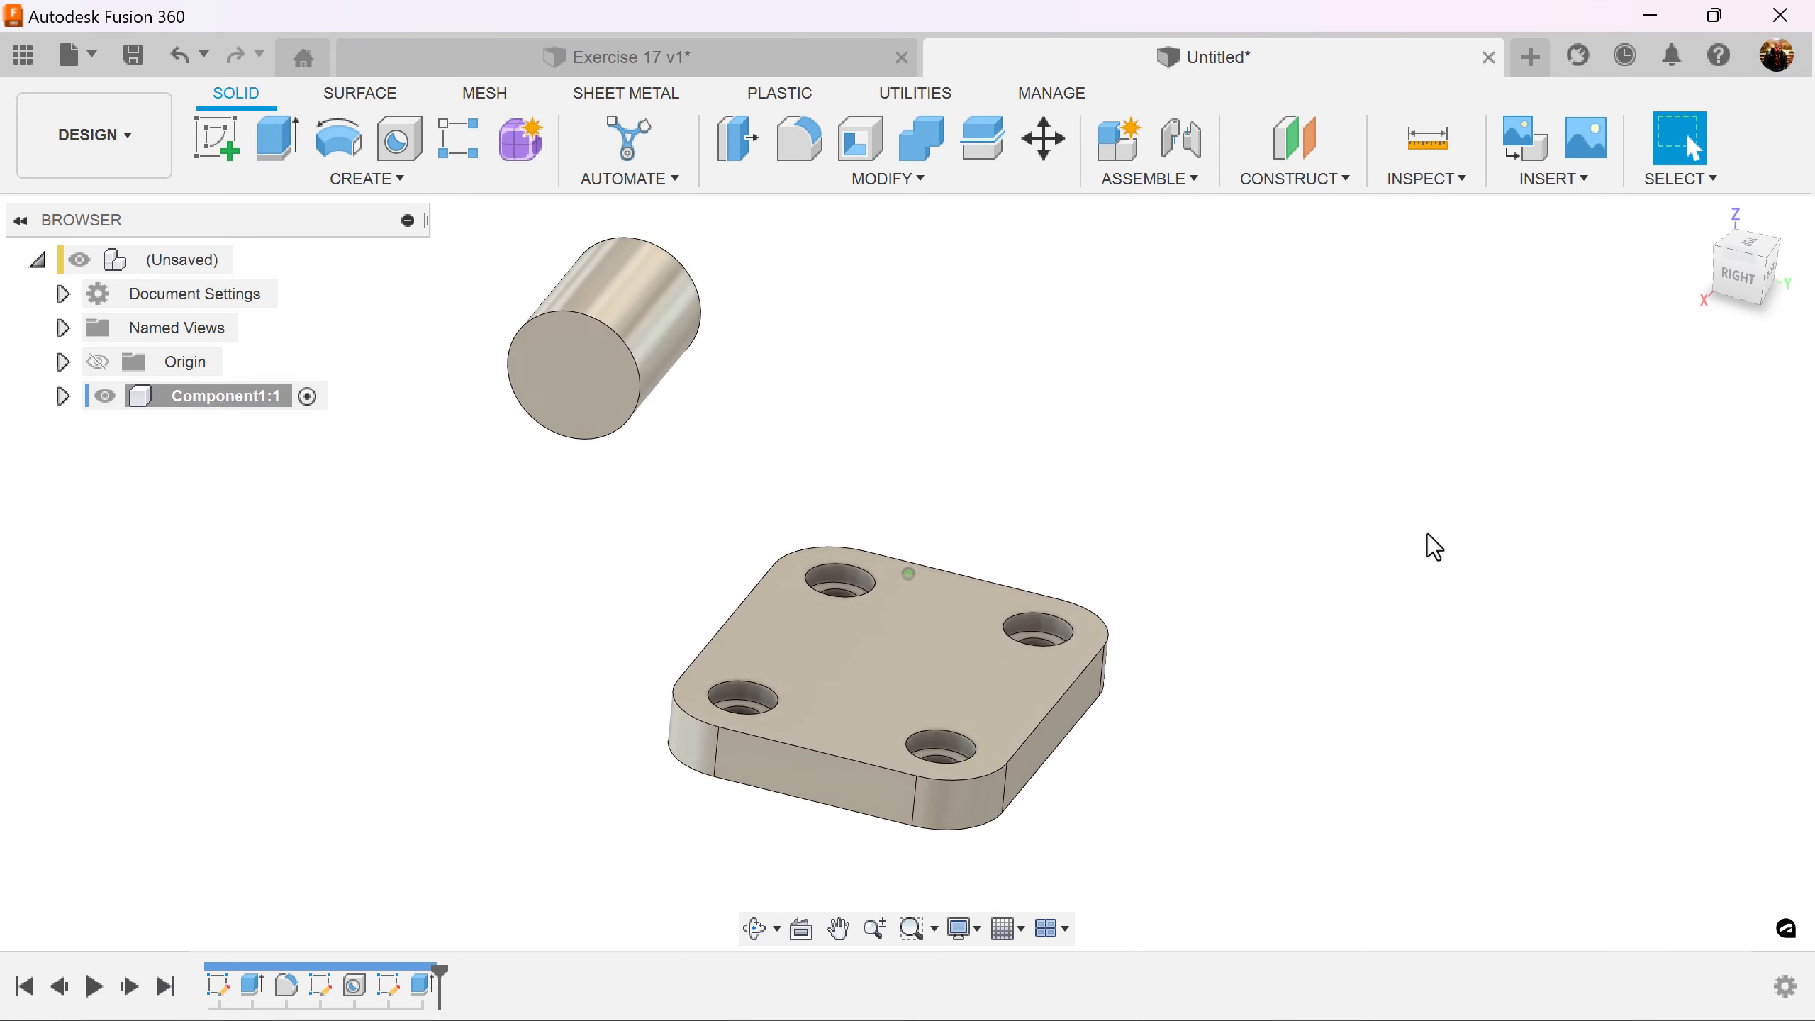
Examine the unfinished model from the side and the finished Exercise 17 bracket for how its curved arm joins the boss and plate.
{"action": "middle_click_drag", "start_coordinate": [1426, 533], "coordinate": [978, 737], "text": "shift"}
{"action": "middle_click_drag", "start_coordinate": [1377, 628], "coordinate": [1377, 628], "text": "shift"}
{"action": "left_click", "coordinate": [1741, 267]}
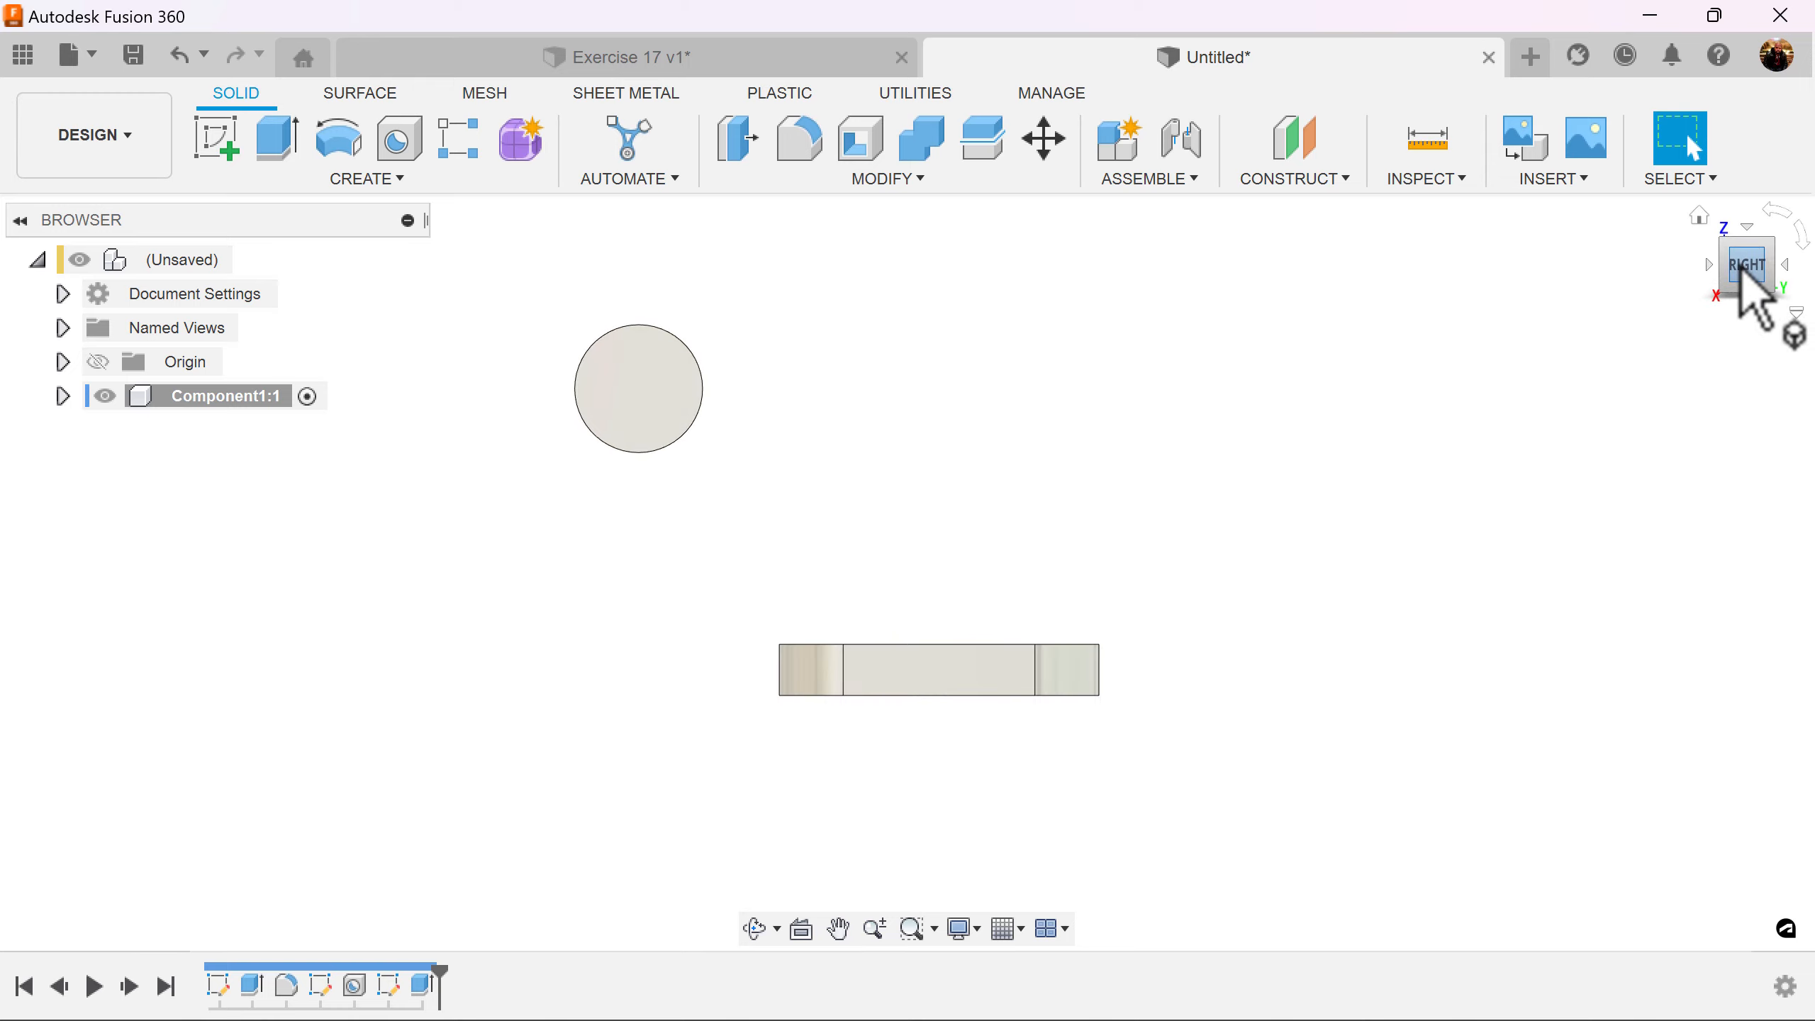
{"action": "middle_click_drag", "start_coordinate": [1361, 412], "coordinate": [1235, 461]}
{"action": "key", "text": "Escape"}
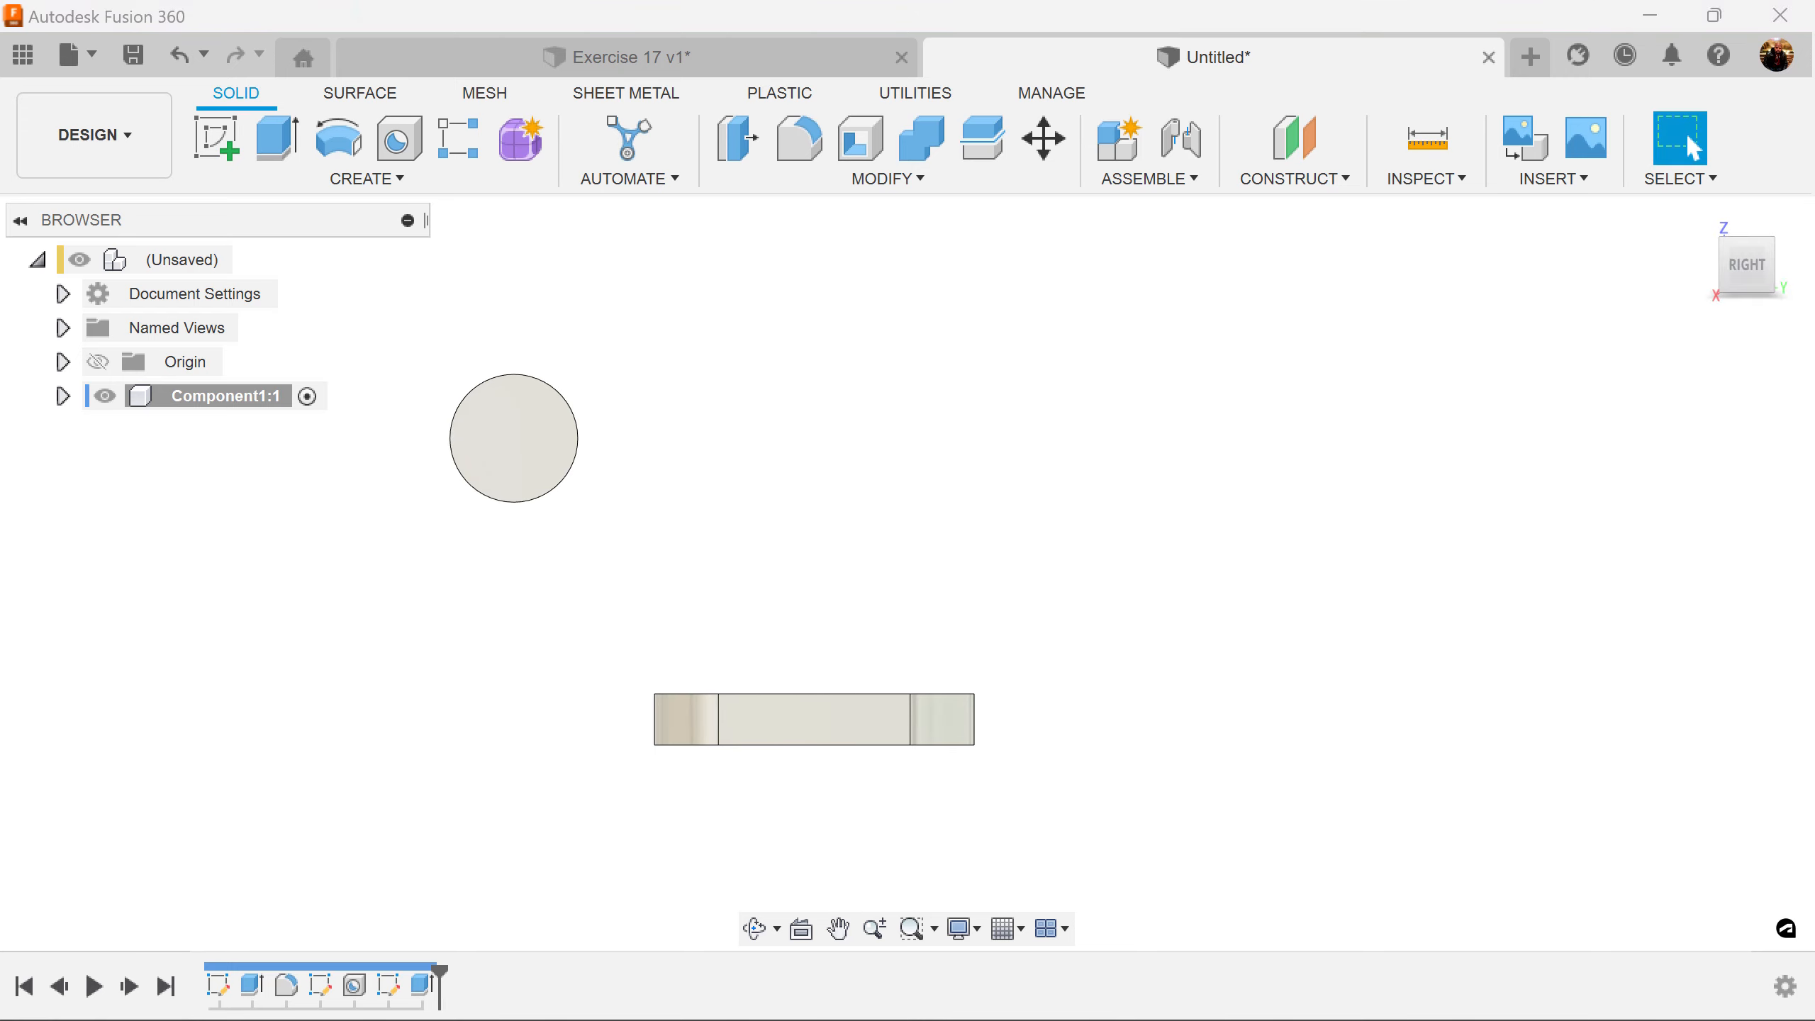
{"action": "middle_click_drag", "start_coordinate": [850, 236], "coordinate": [850, 272], "text": "shift"}
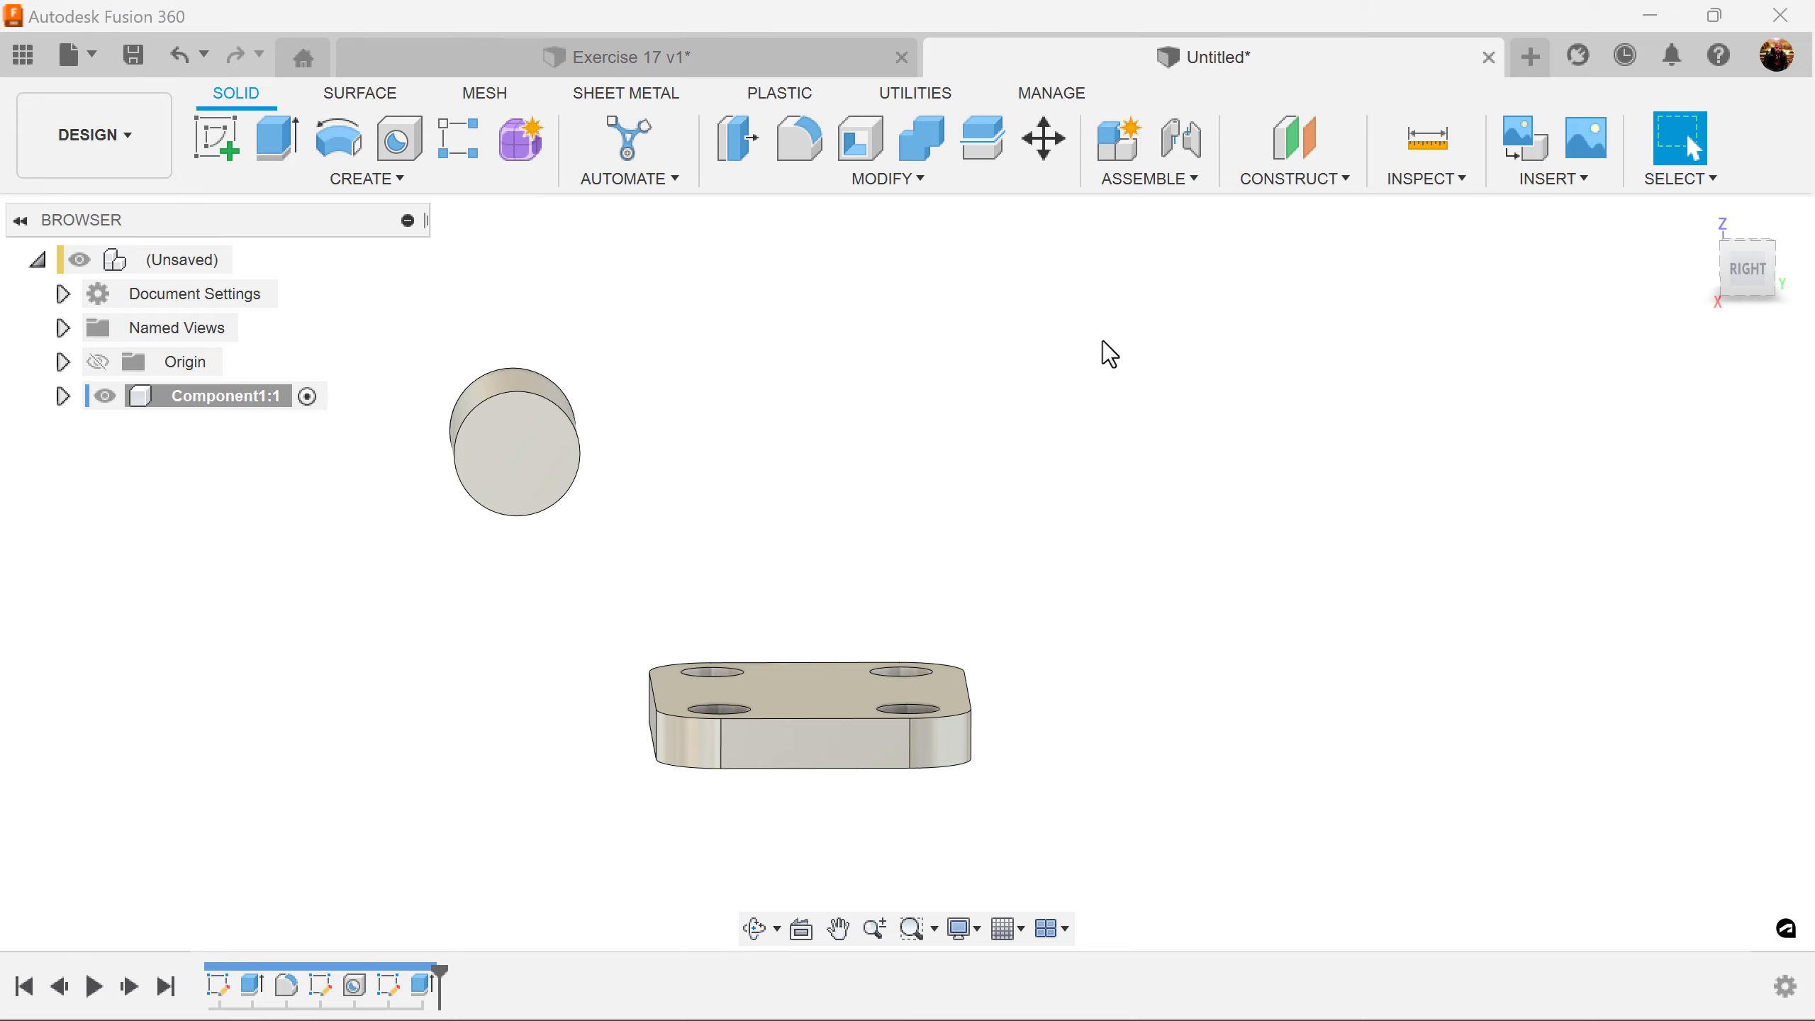
{"action": "left_click", "coordinate": [801, 63]}
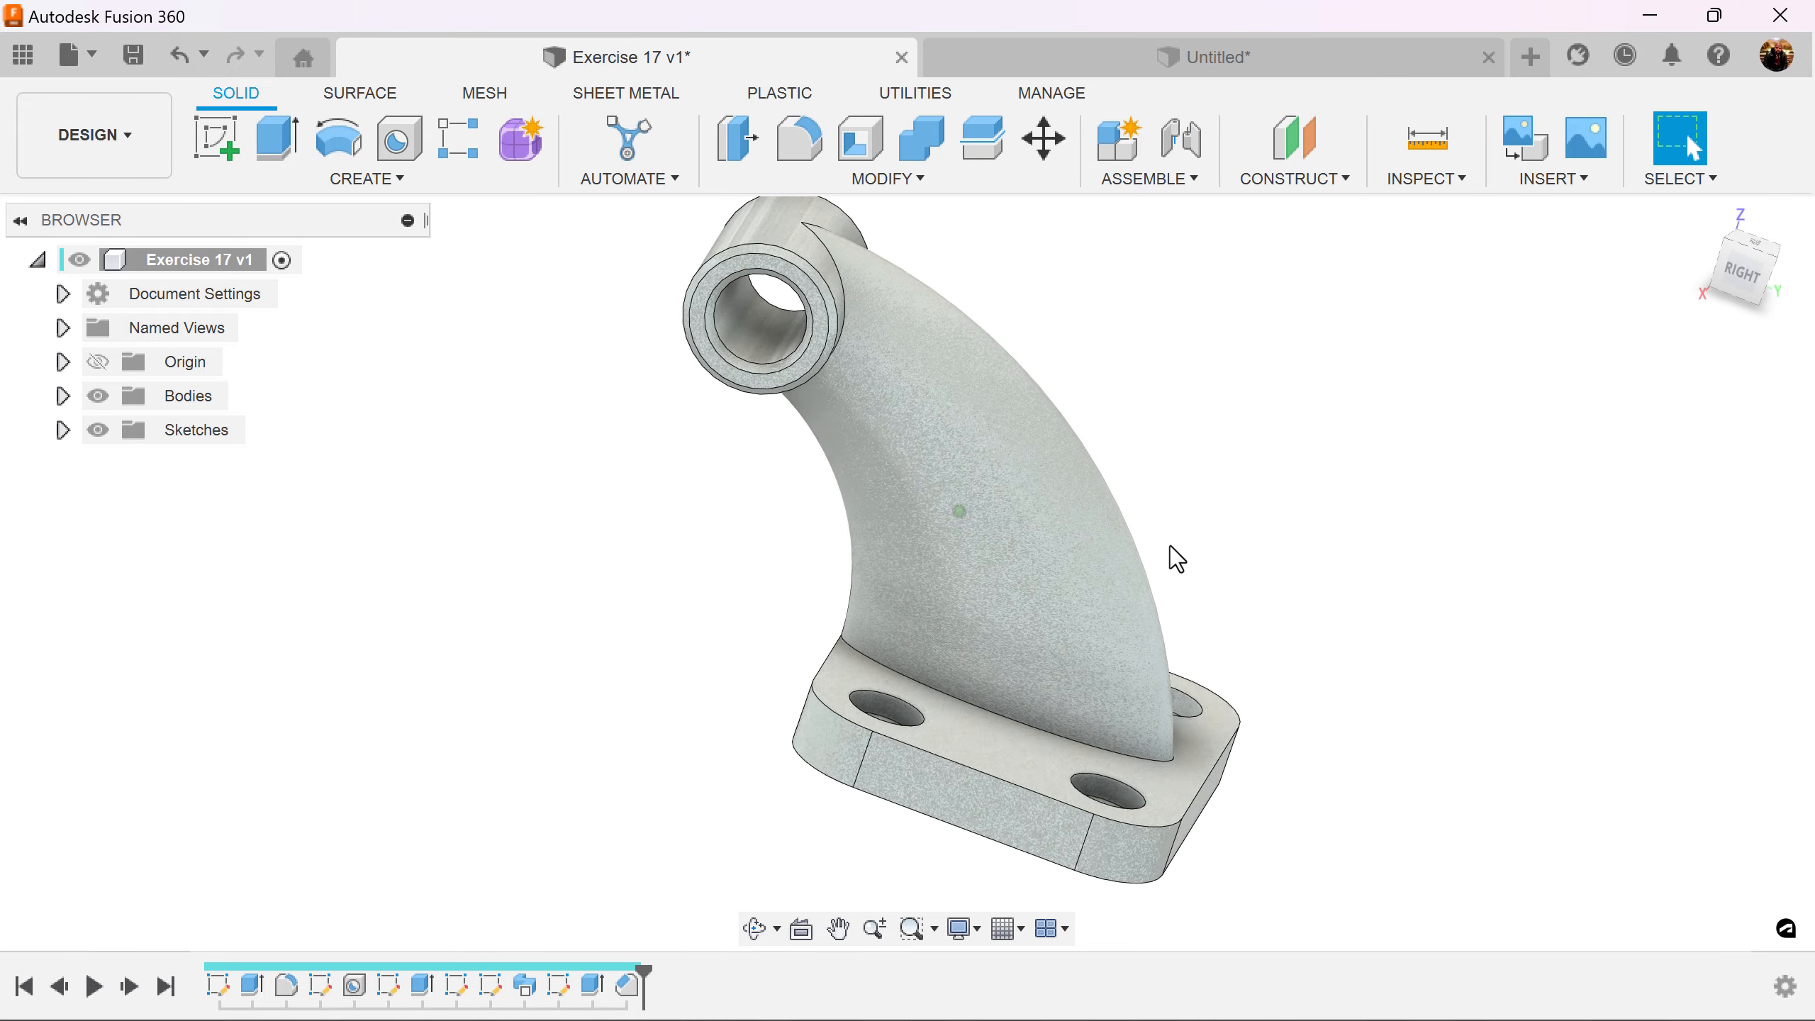
{"action": "middle_click_drag", "start_coordinate": [1185, 615], "coordinate": [1128, 695], "text": "shift"}
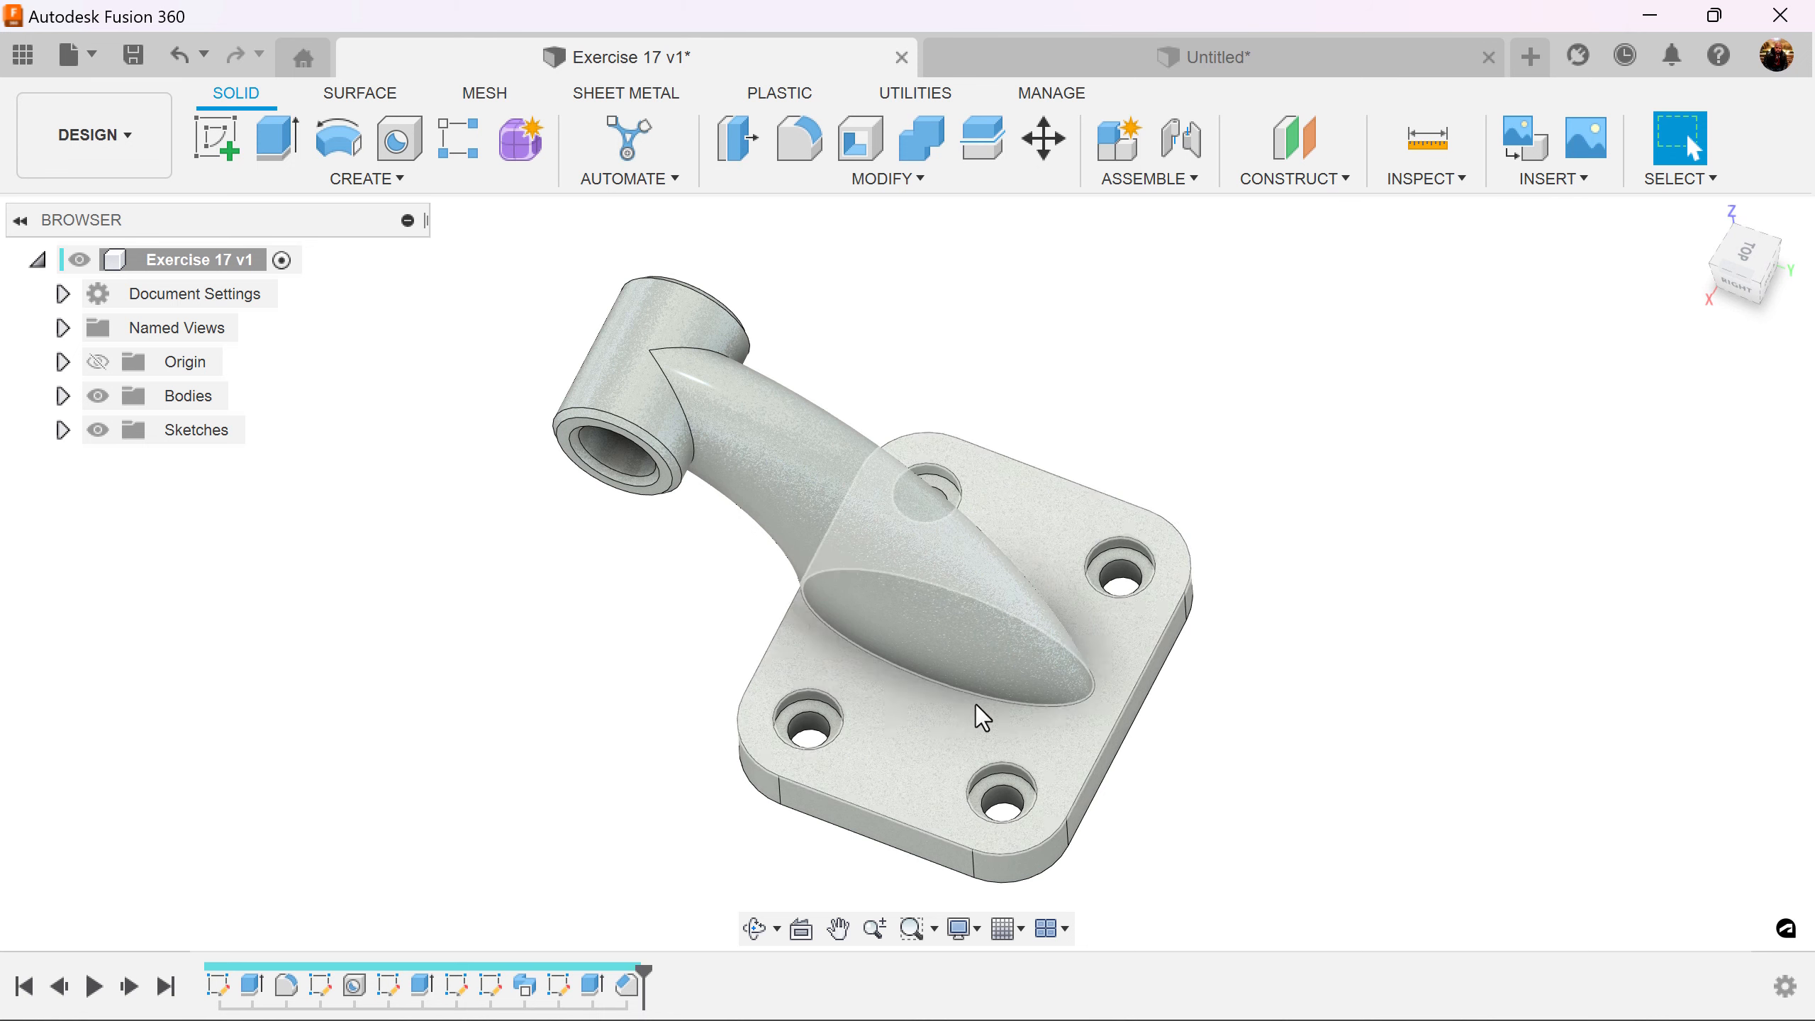
{"action": "left_click", "coordinate": [1353, 64]}
Start a new sketch on the top face of the base plate.
{"action": "middle_click_drag", "start_coordinate": [1285, 493], "coordinate": [1279, 494], "text": "shift"}
{"action": "left_click", "coordinate": [216, 138]}
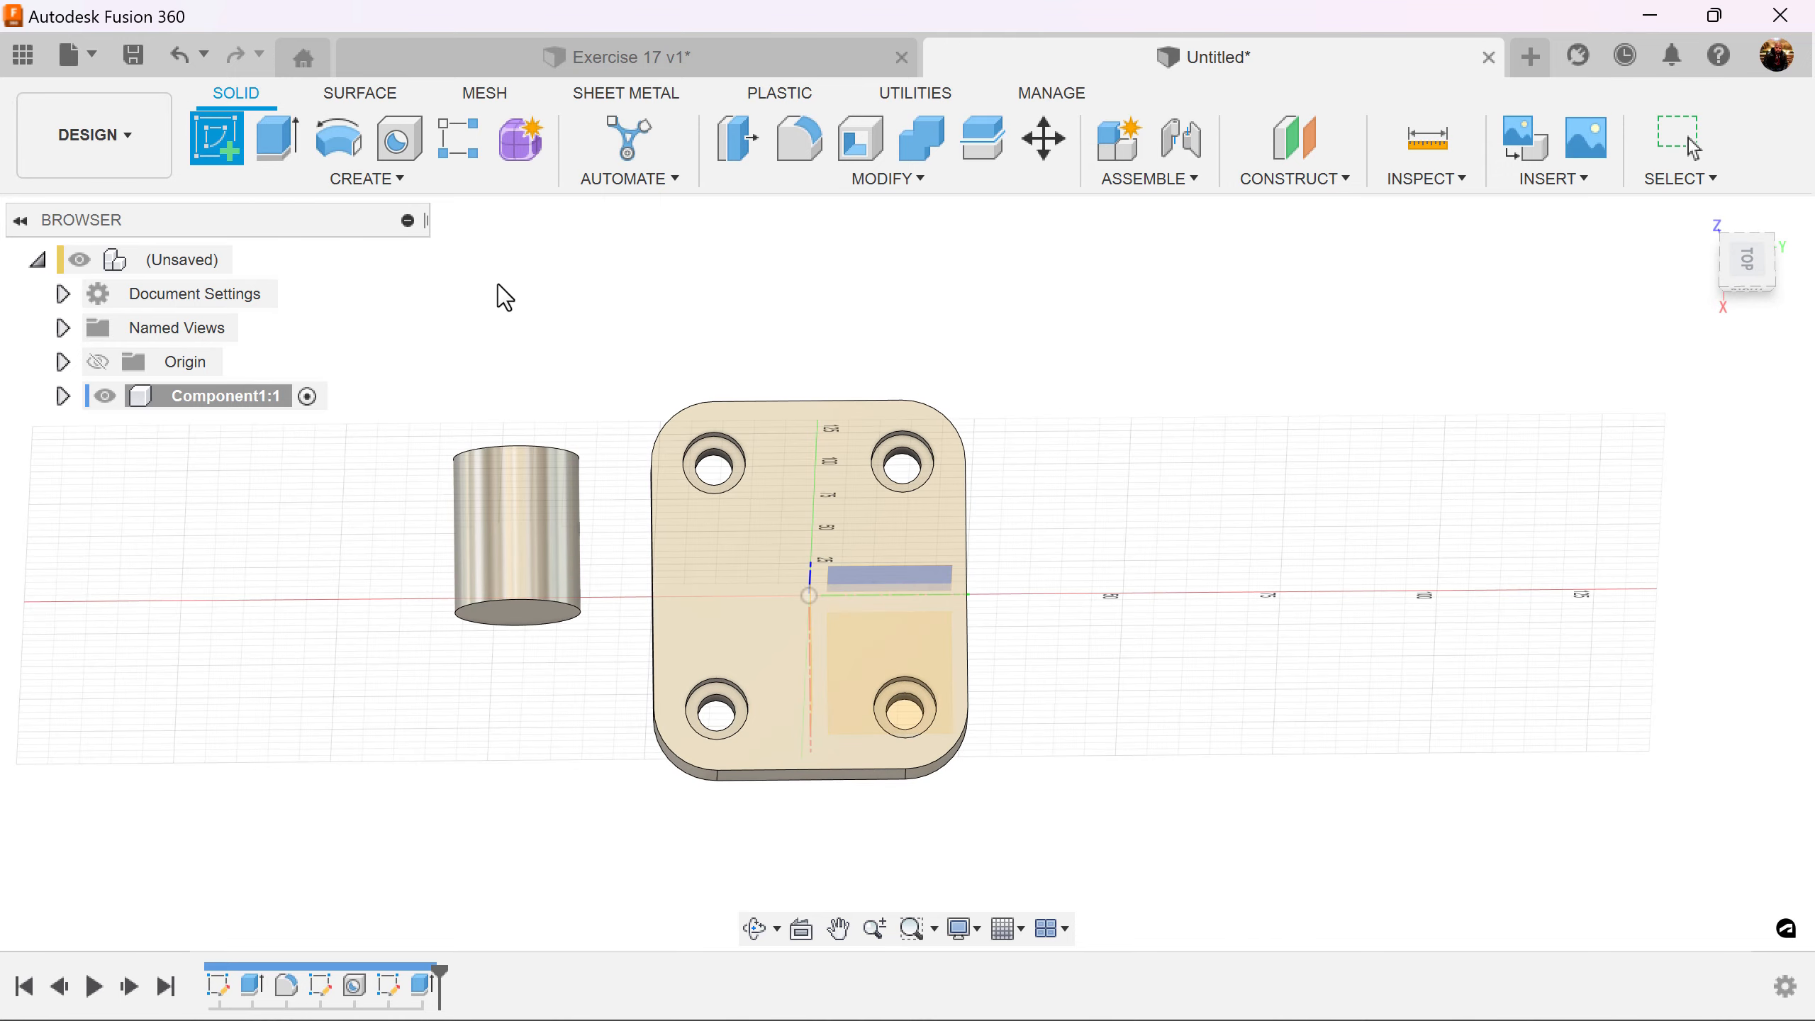
{"action": "left_click", "coordinate": [759, 560]}
{"action": "left_click", "coordinate": [757, 570]}
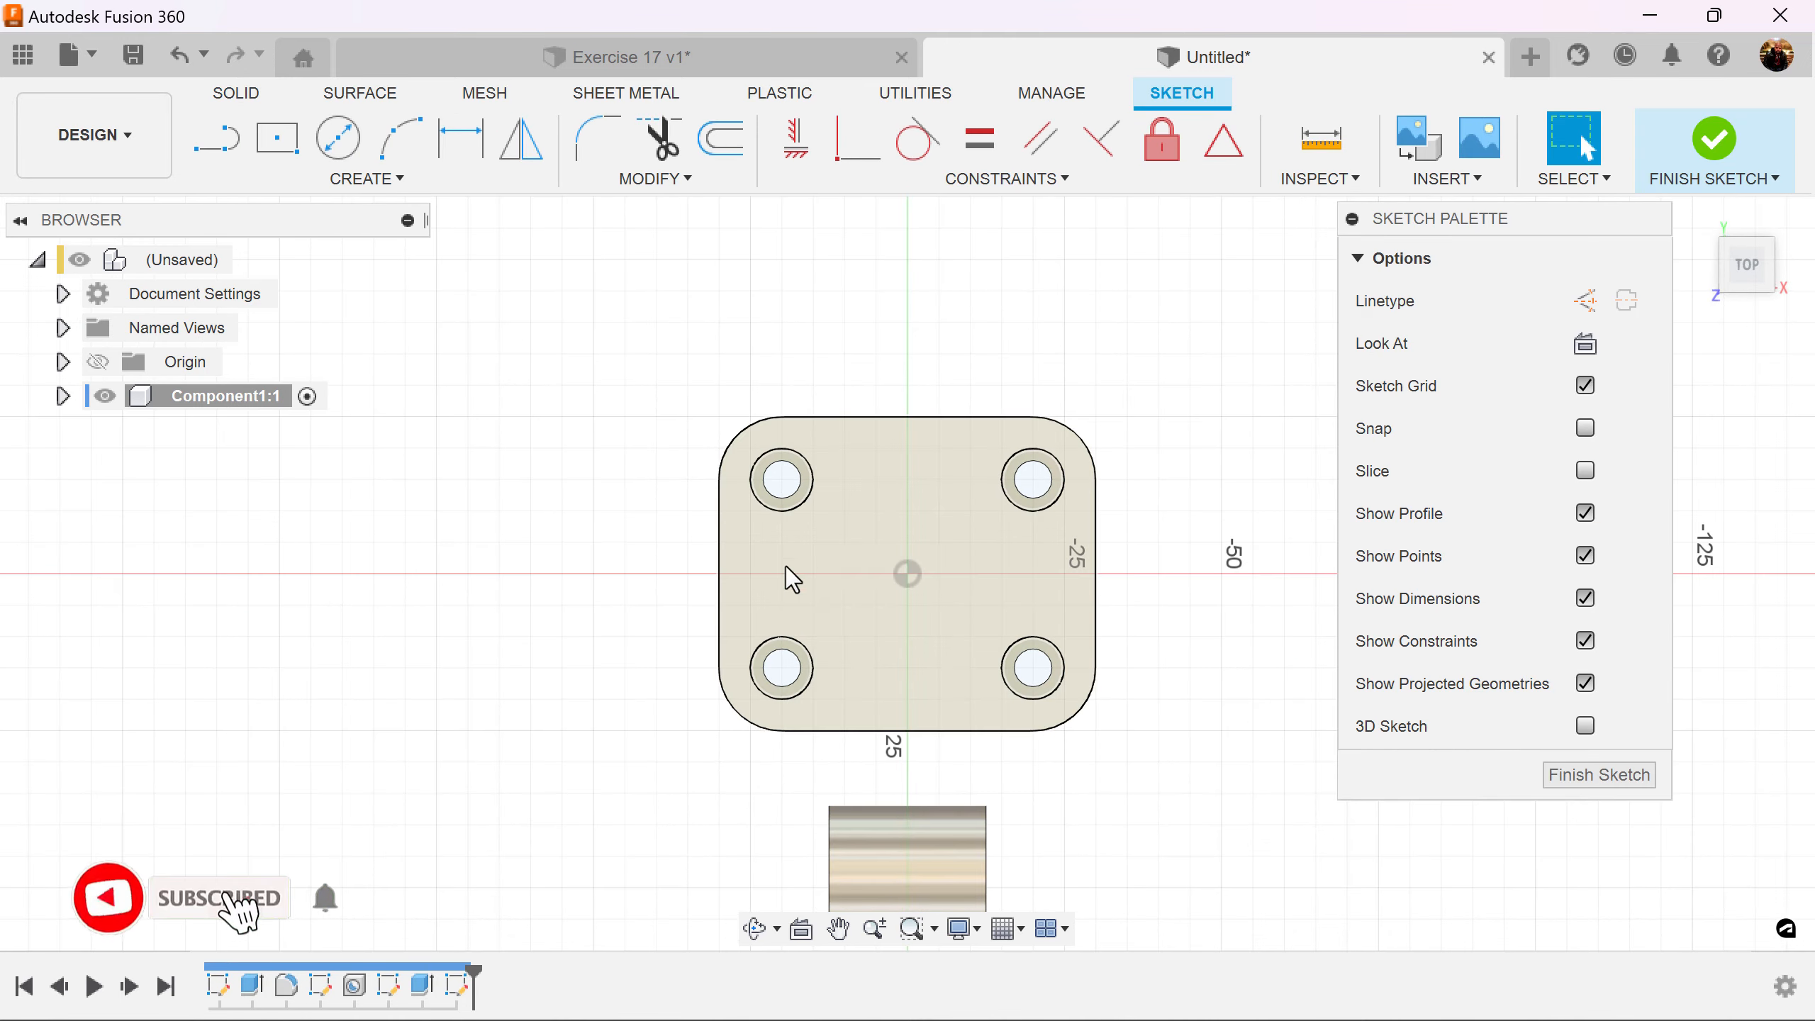
{"action": "middle_click_drag", "start_coordinate": [1227, 539], "coordinate": [1159, 474]}
{"action": "scroll", "coordinate": [1158, 524], "scroll_direction": "up", "scroll_amount": 2}
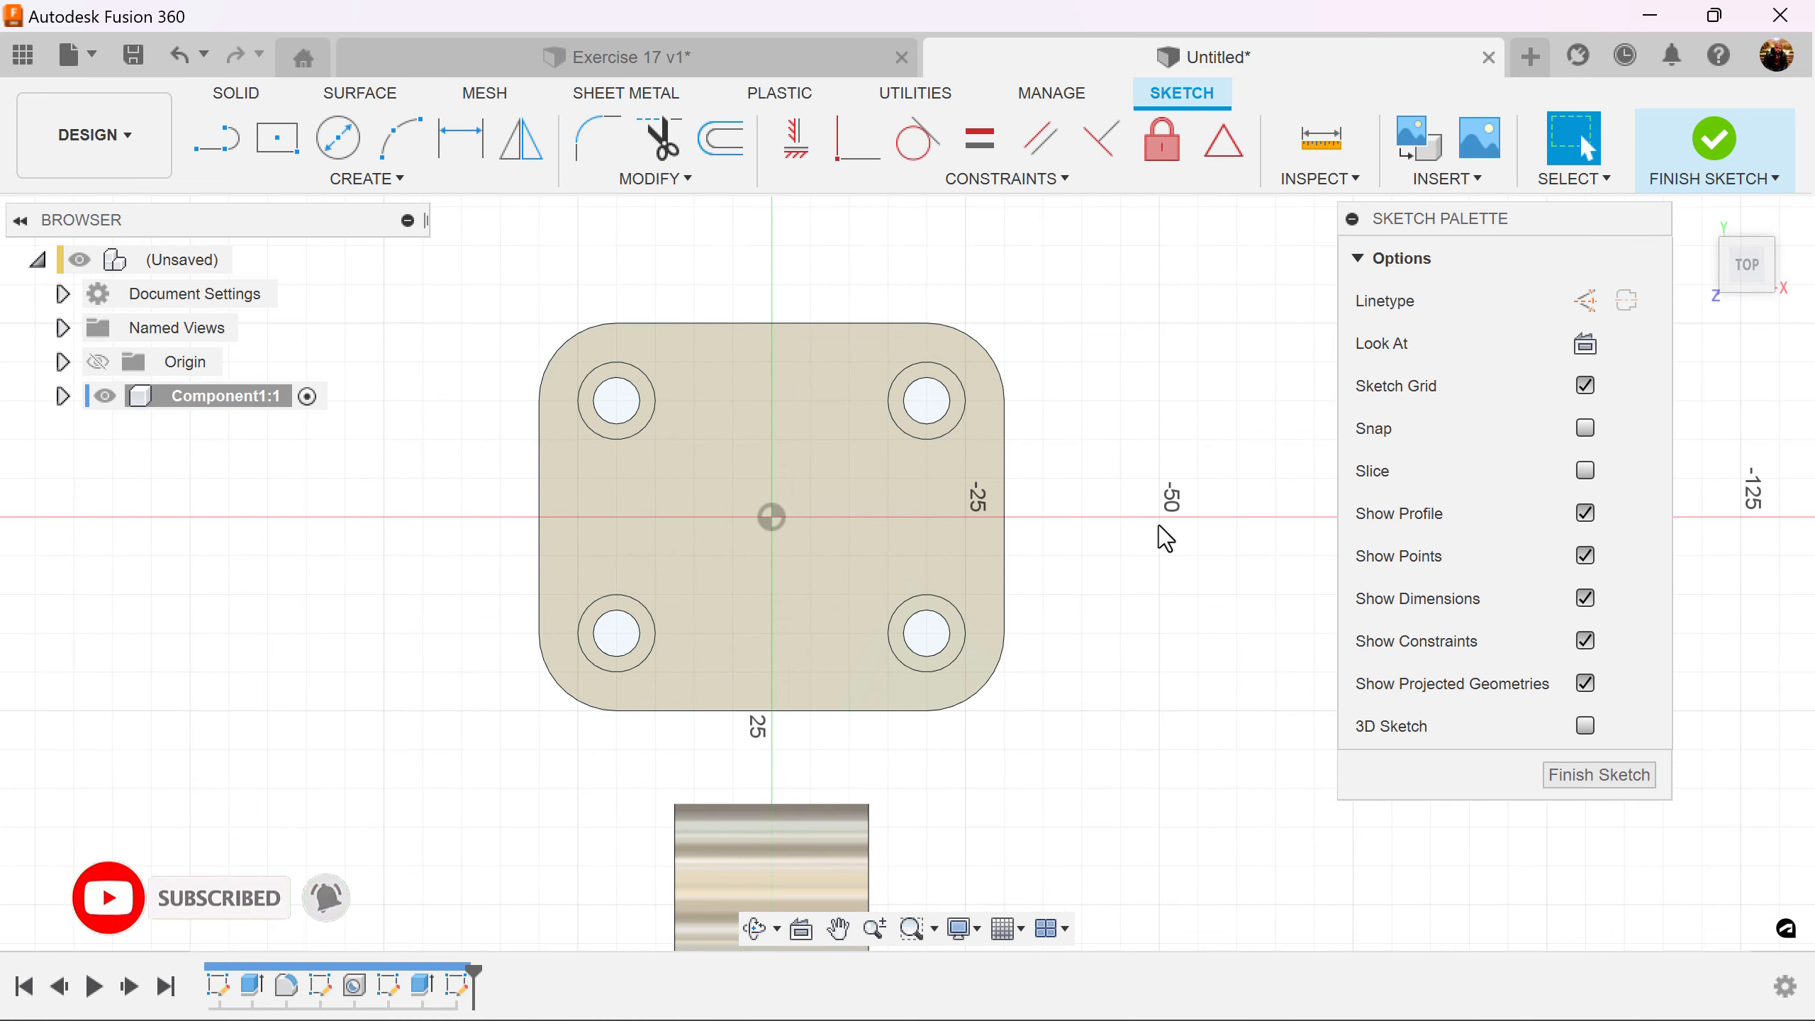
Draw an ellipse near the plate's middle with a 45 mm long axis running toward the boss and a 15 mm short axis.
{"action": "left_click", "coordinate": [371, 178]}
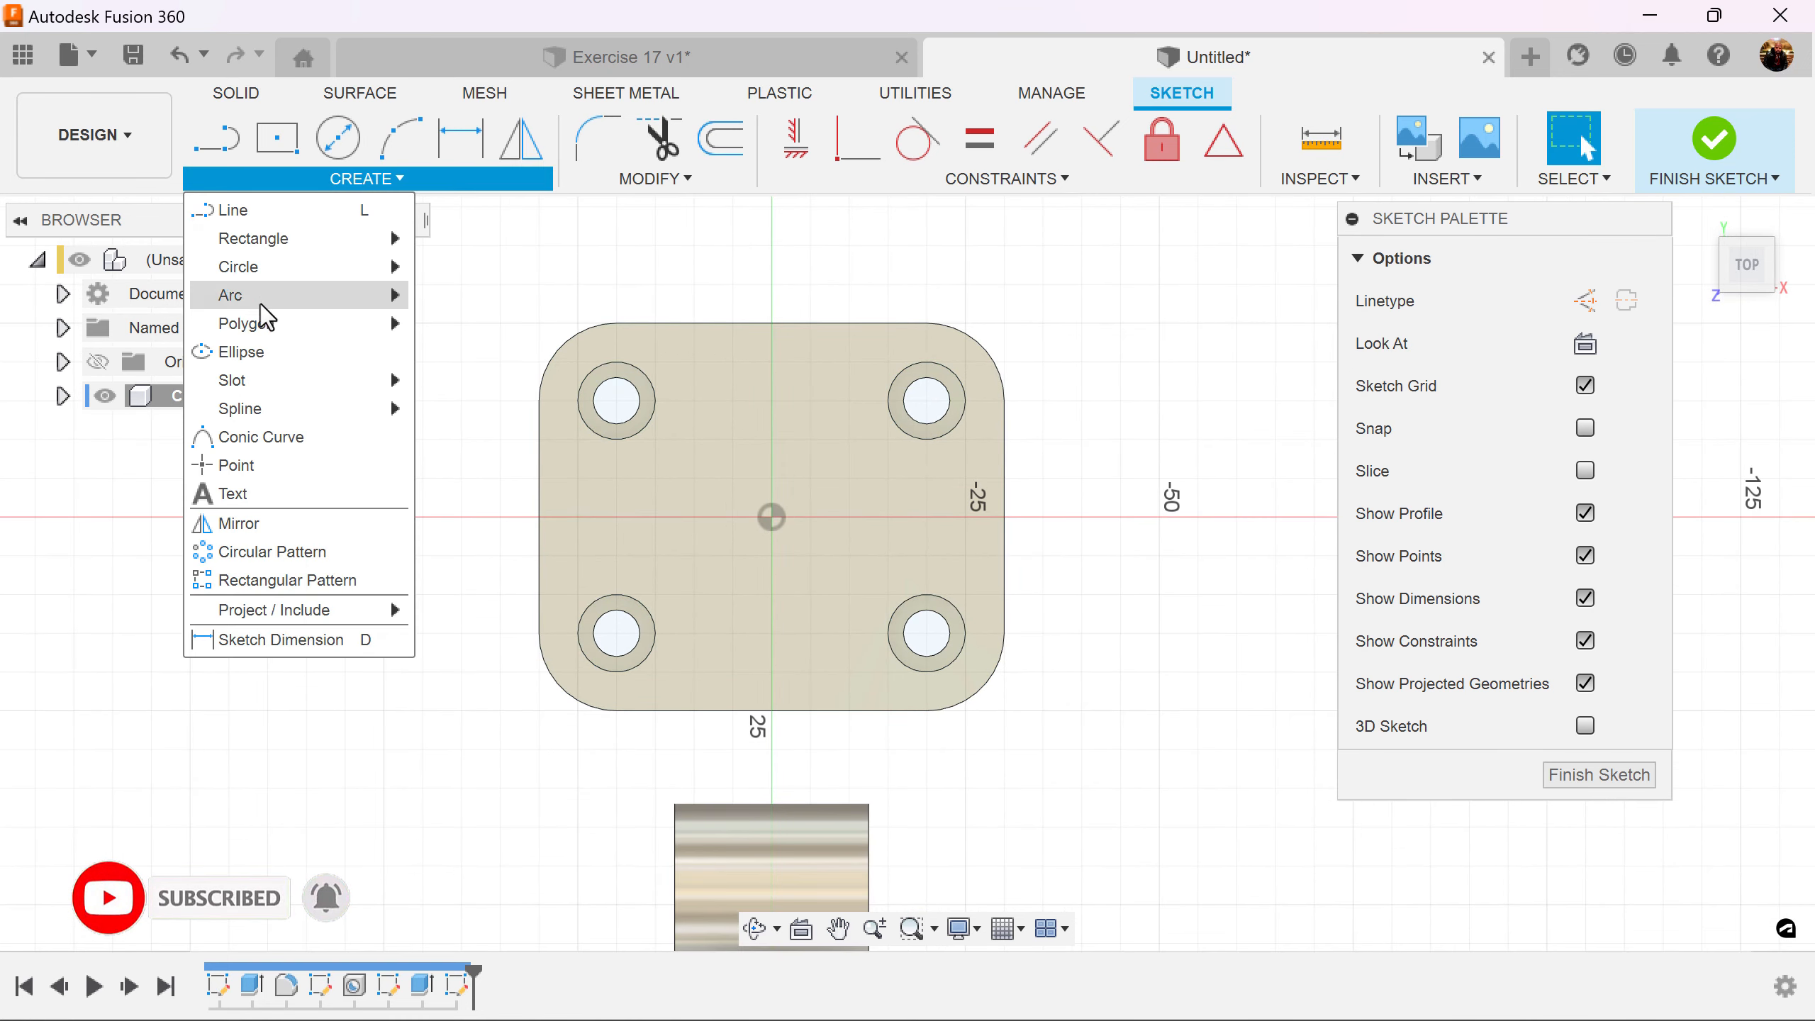
{"action": "left_click", "coordinate": [248, 357]}
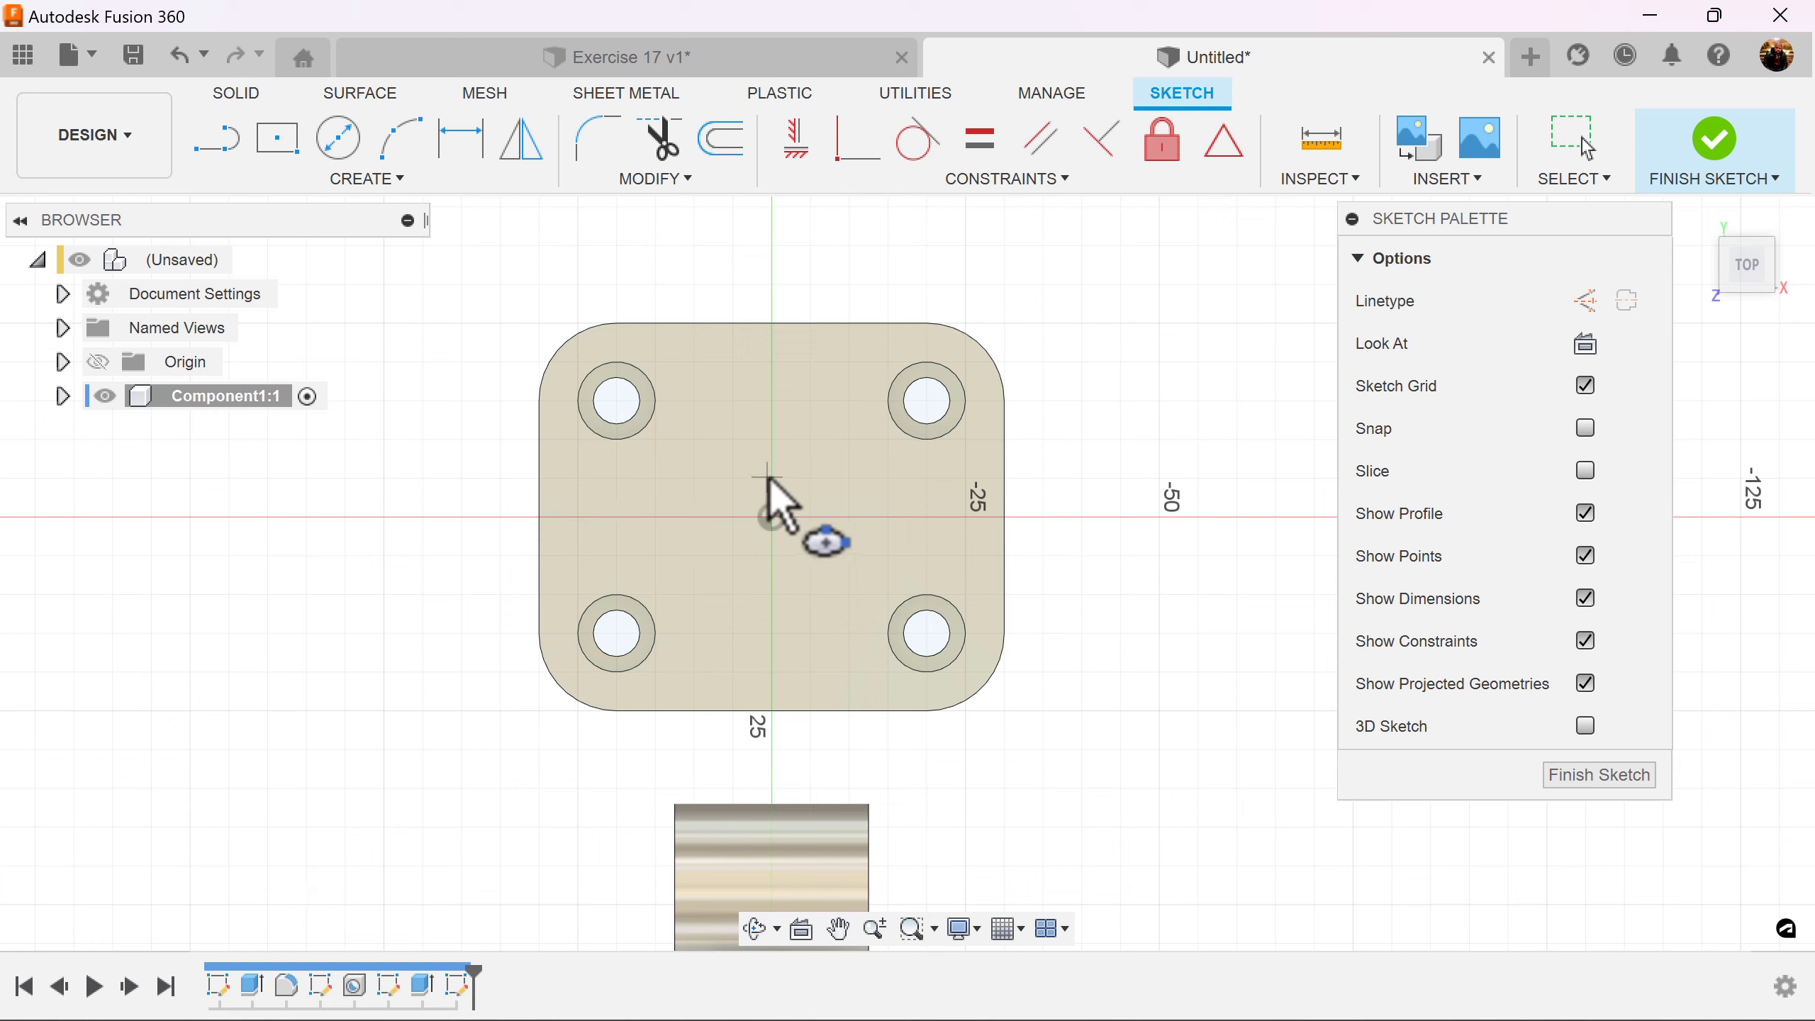
{"action": "left_click", "coordinate": [799, 445]}
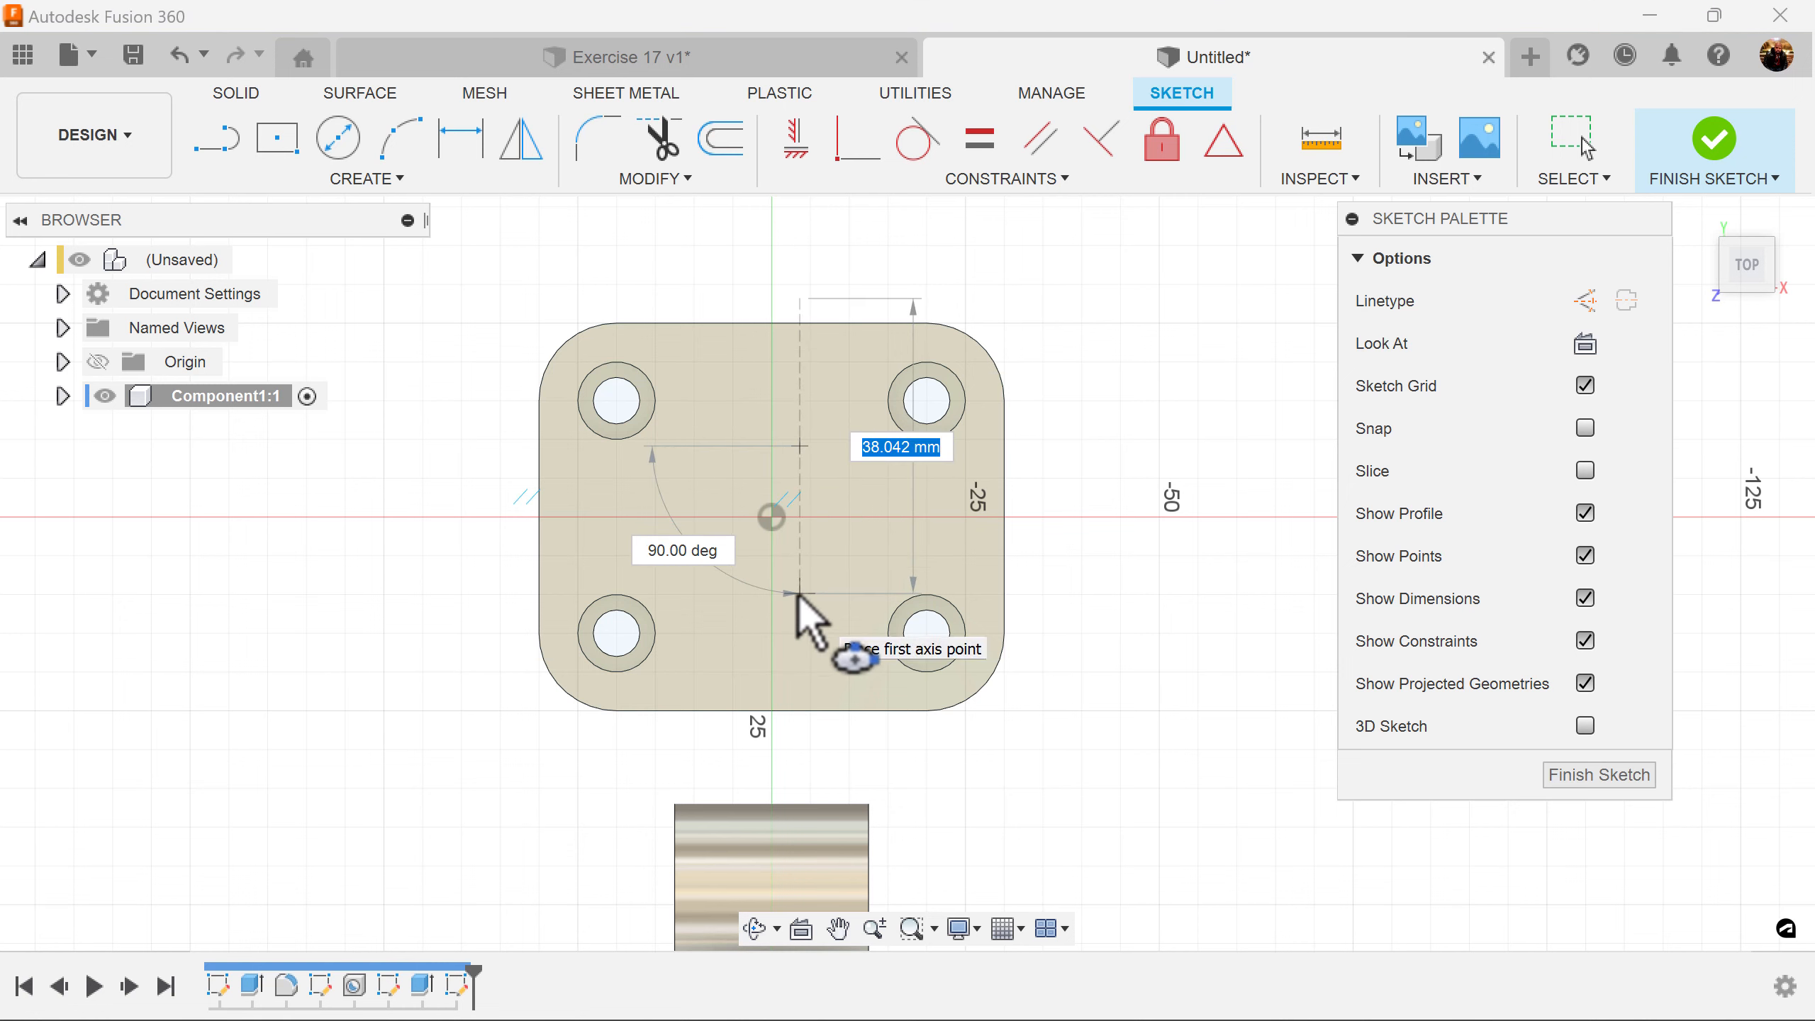
{"action": "type", "text": "45"}
{"action": "key", "text": "Tab"}
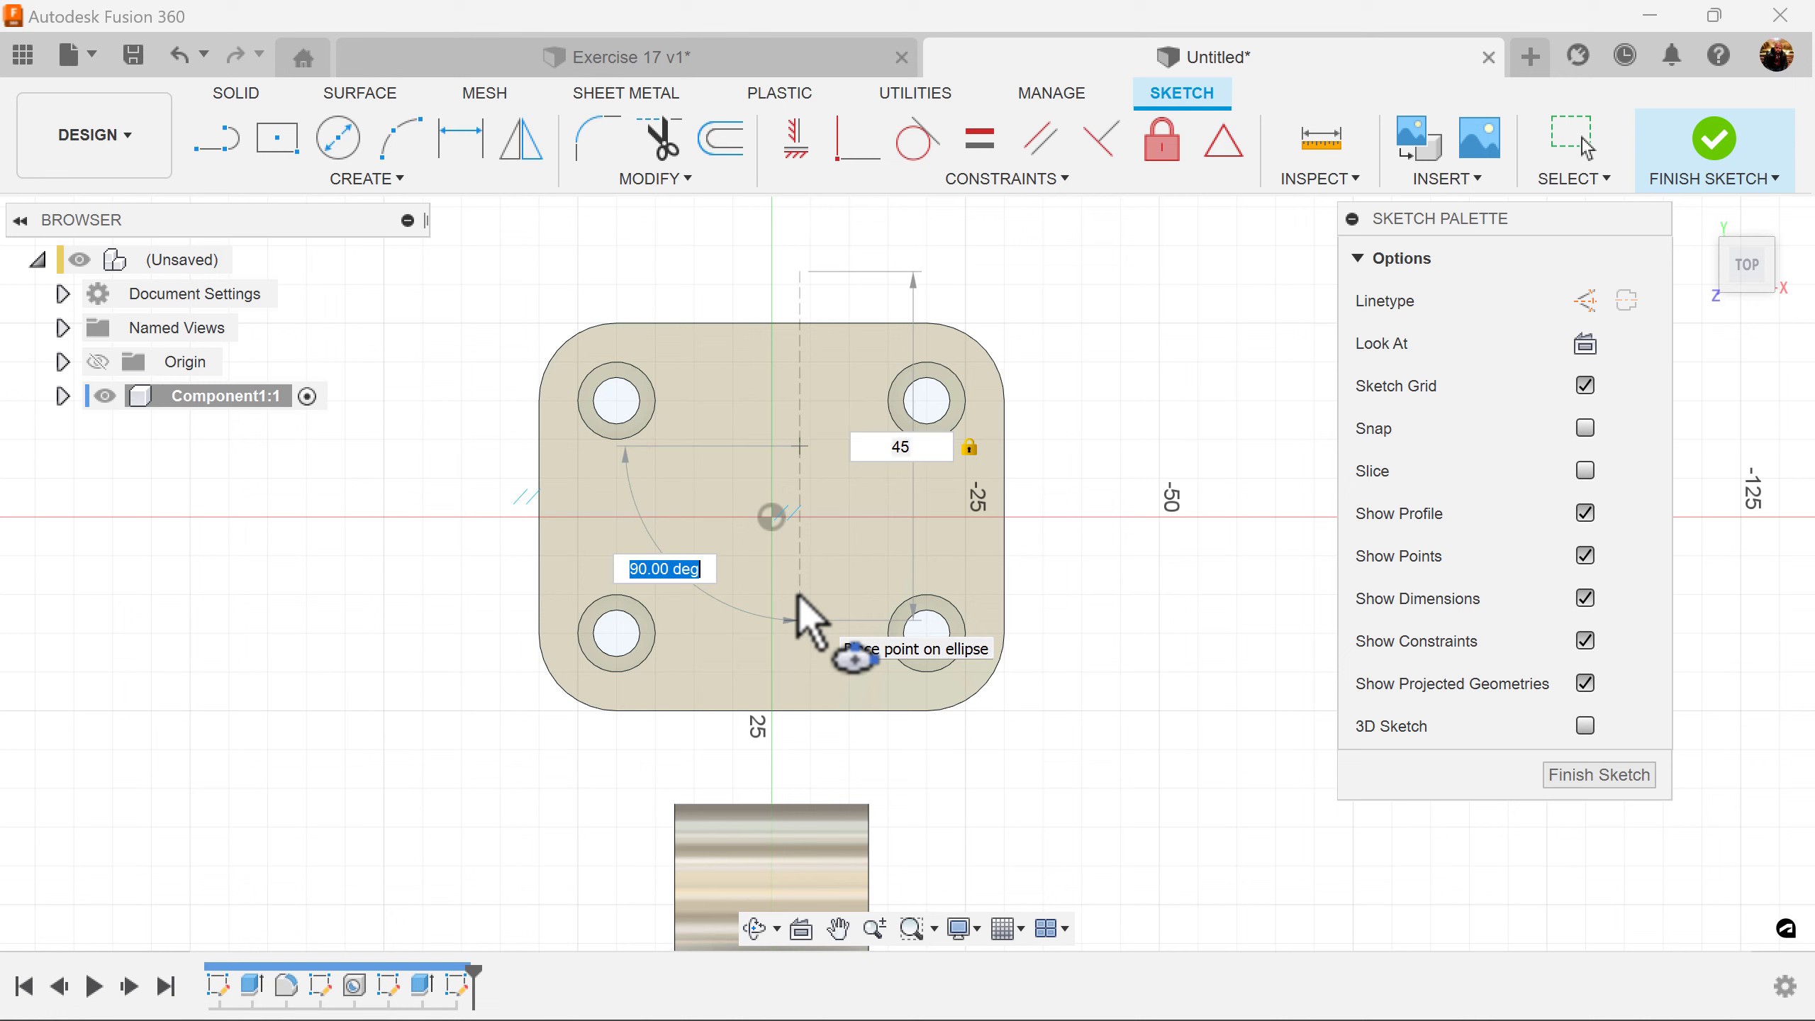
{"action": "key", "text": "Return"}
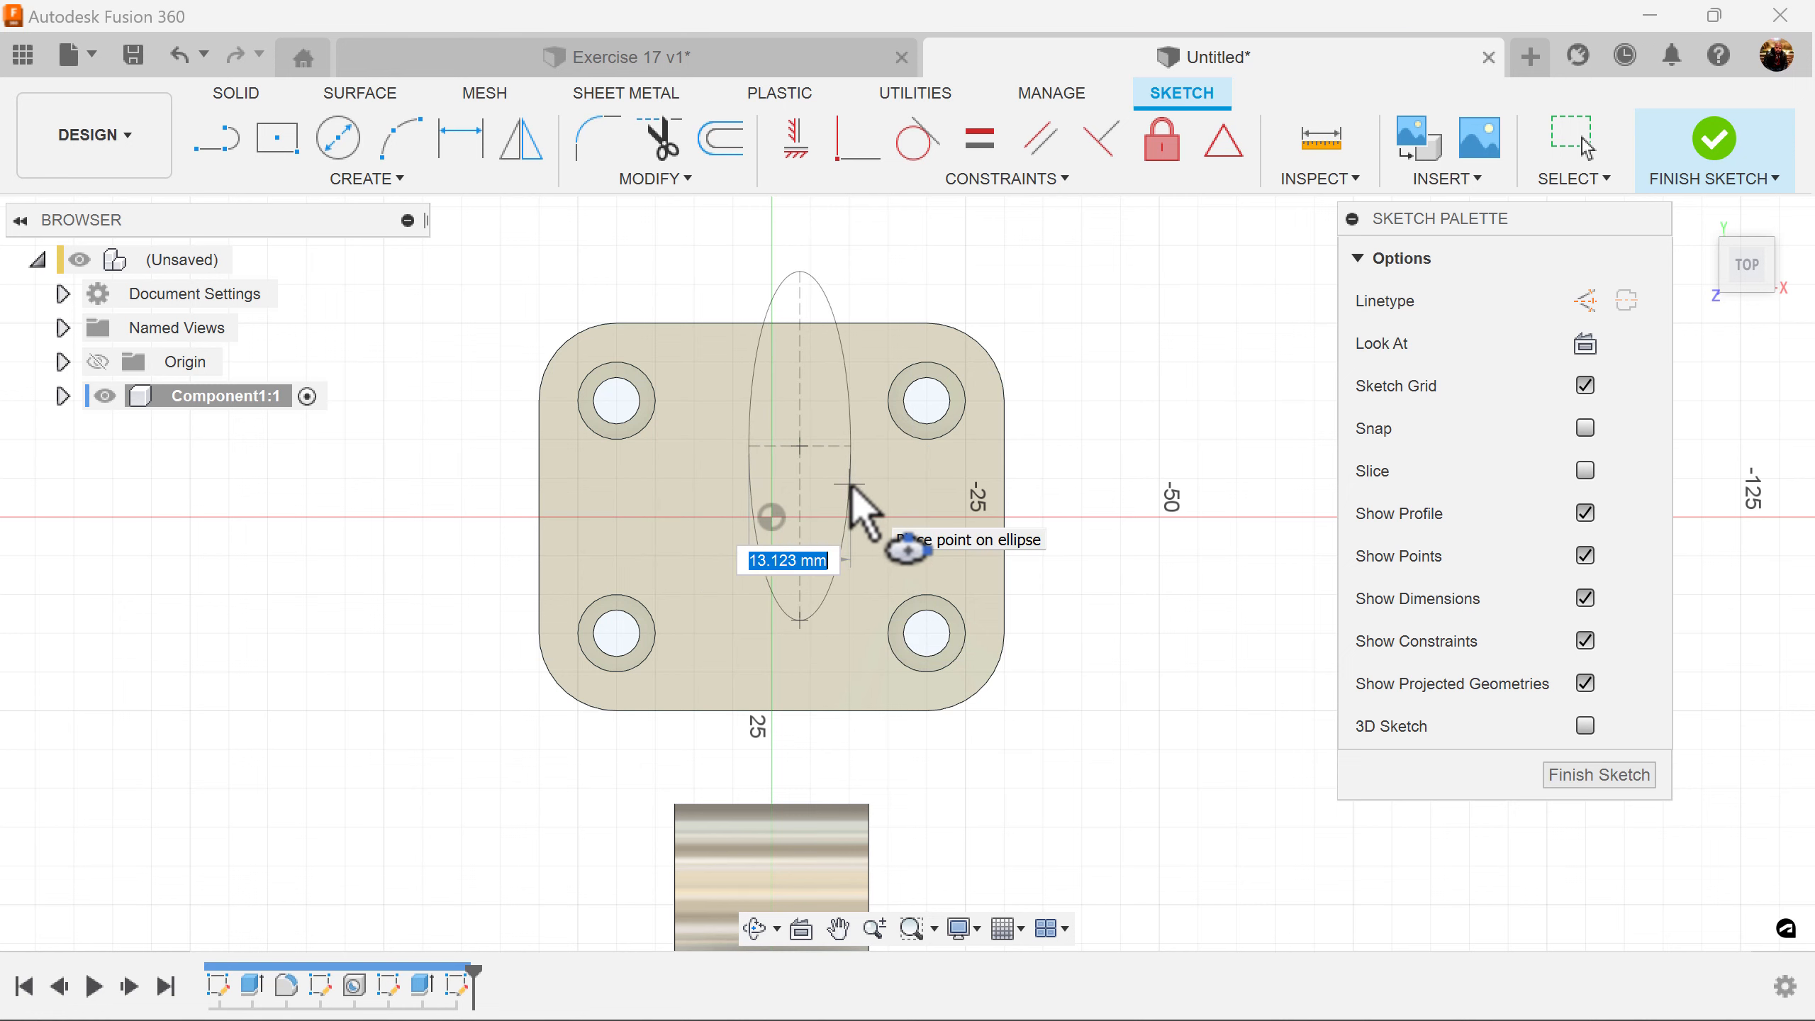
{"action": "type", "text": "15"}
{"action": "key", "text": "Return"}
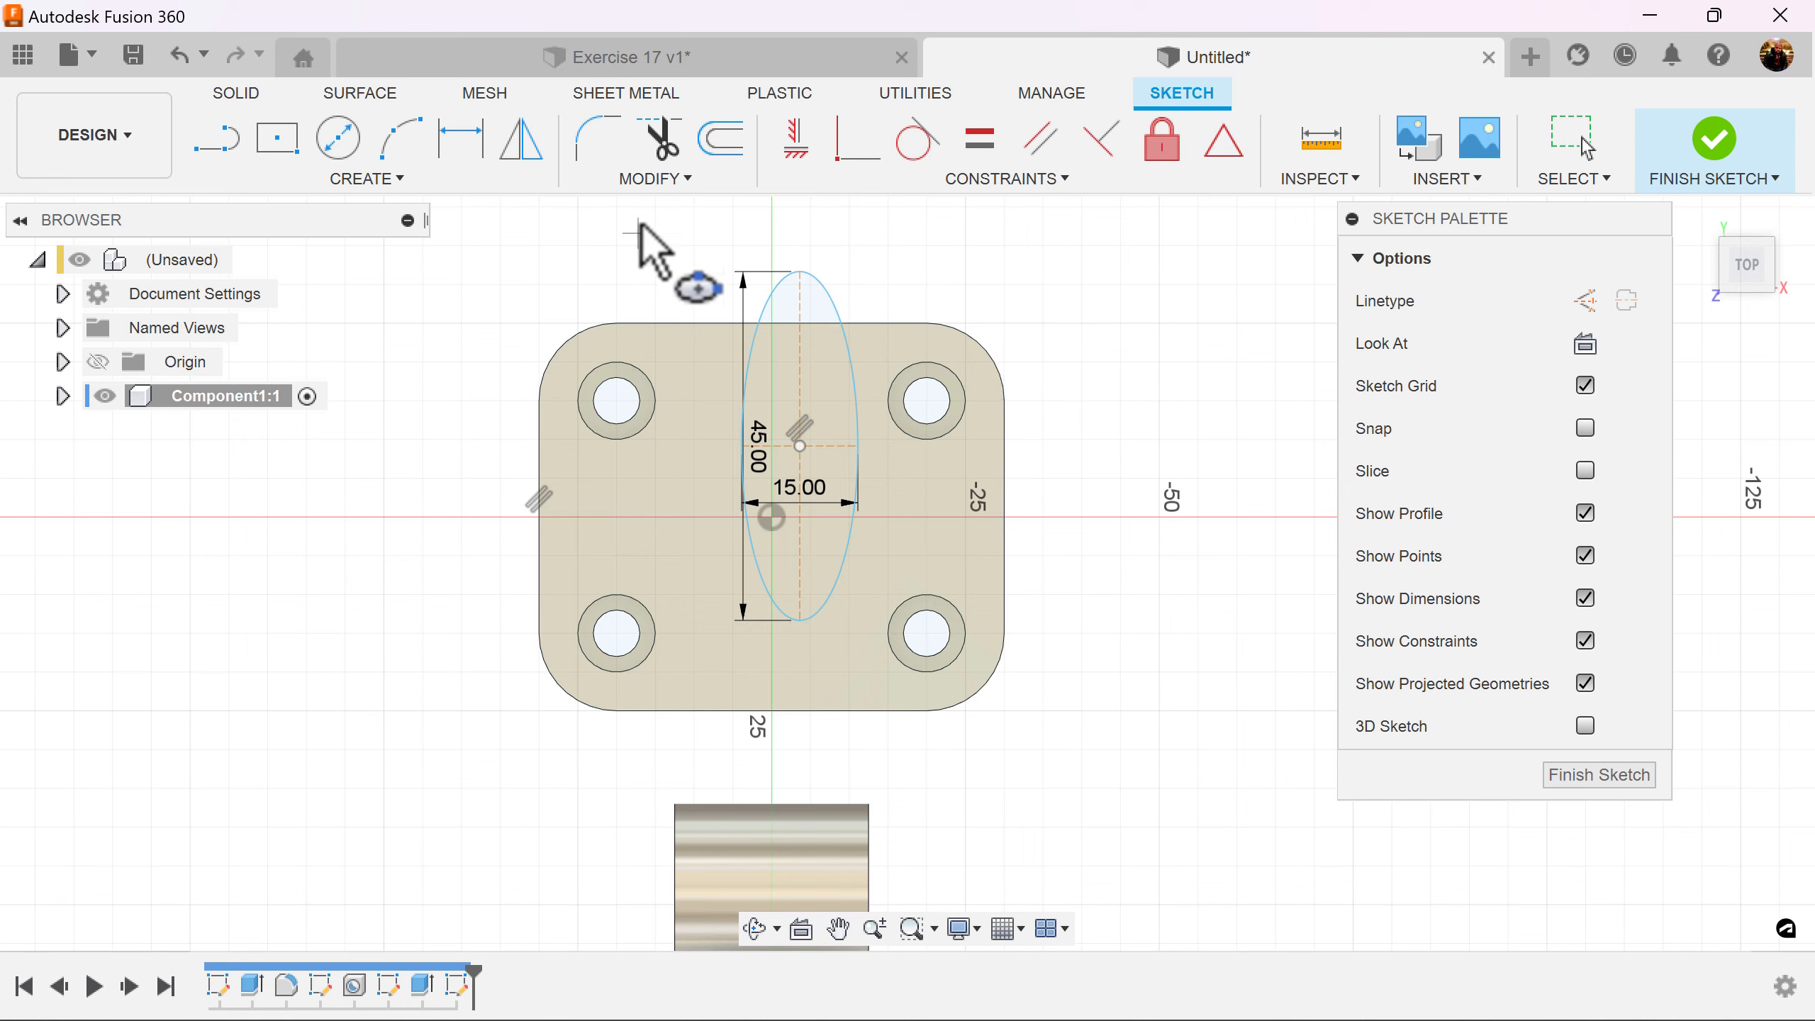
Make the ellipse tangent to the plate edge nearest the boss.
{"action": "left_click", "coordinate": [921, 141]}
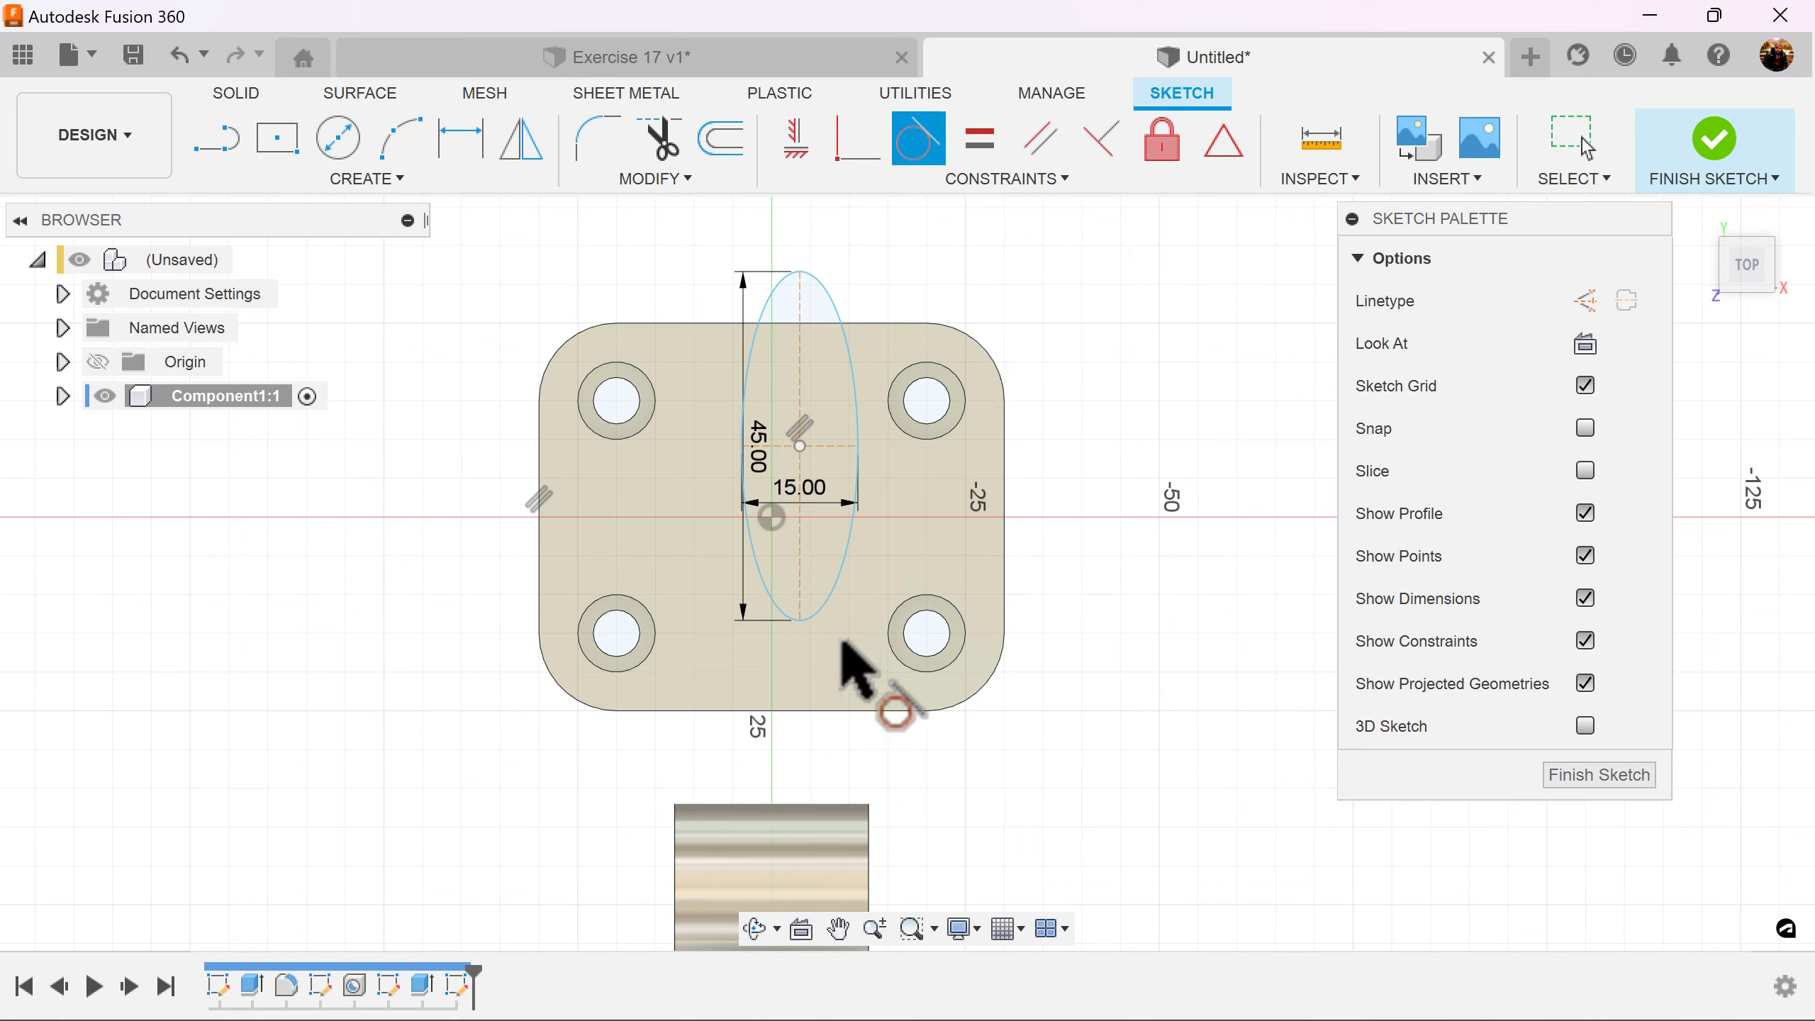
{"action": "left_click", "coordinate": [815, 619]}
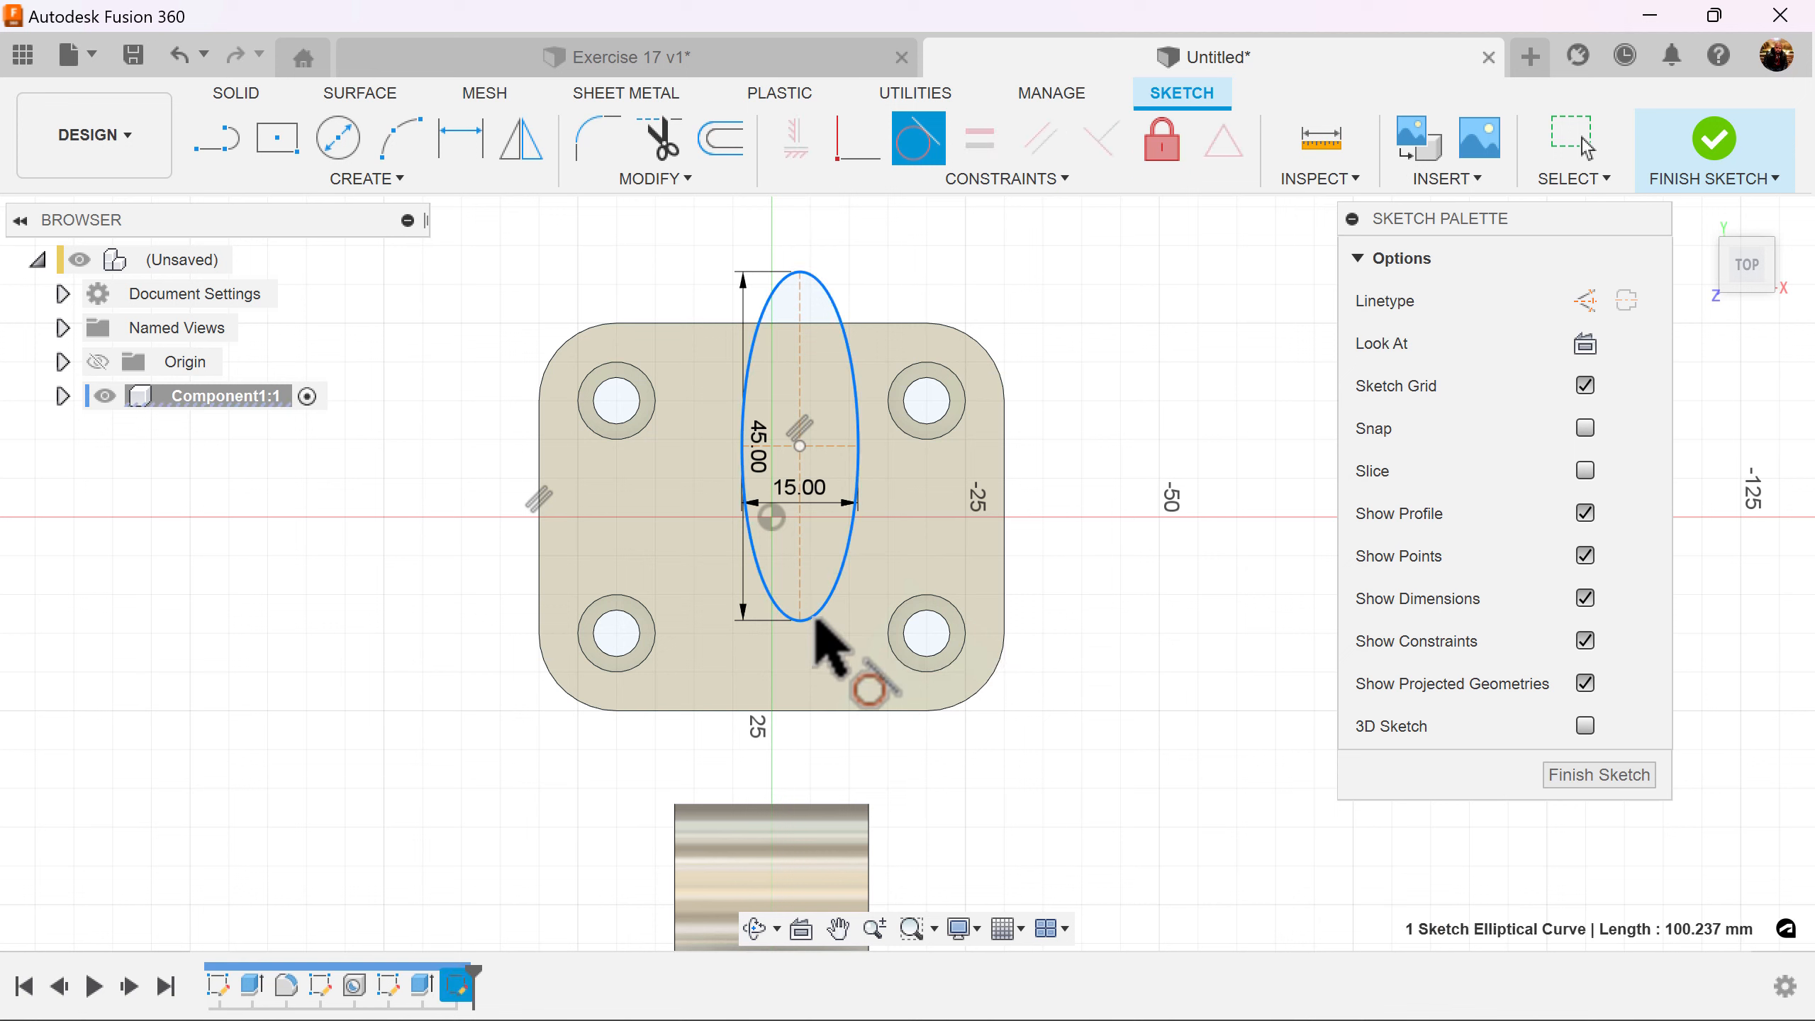
{"action": "left_click", "coordinate": [782, 711]}
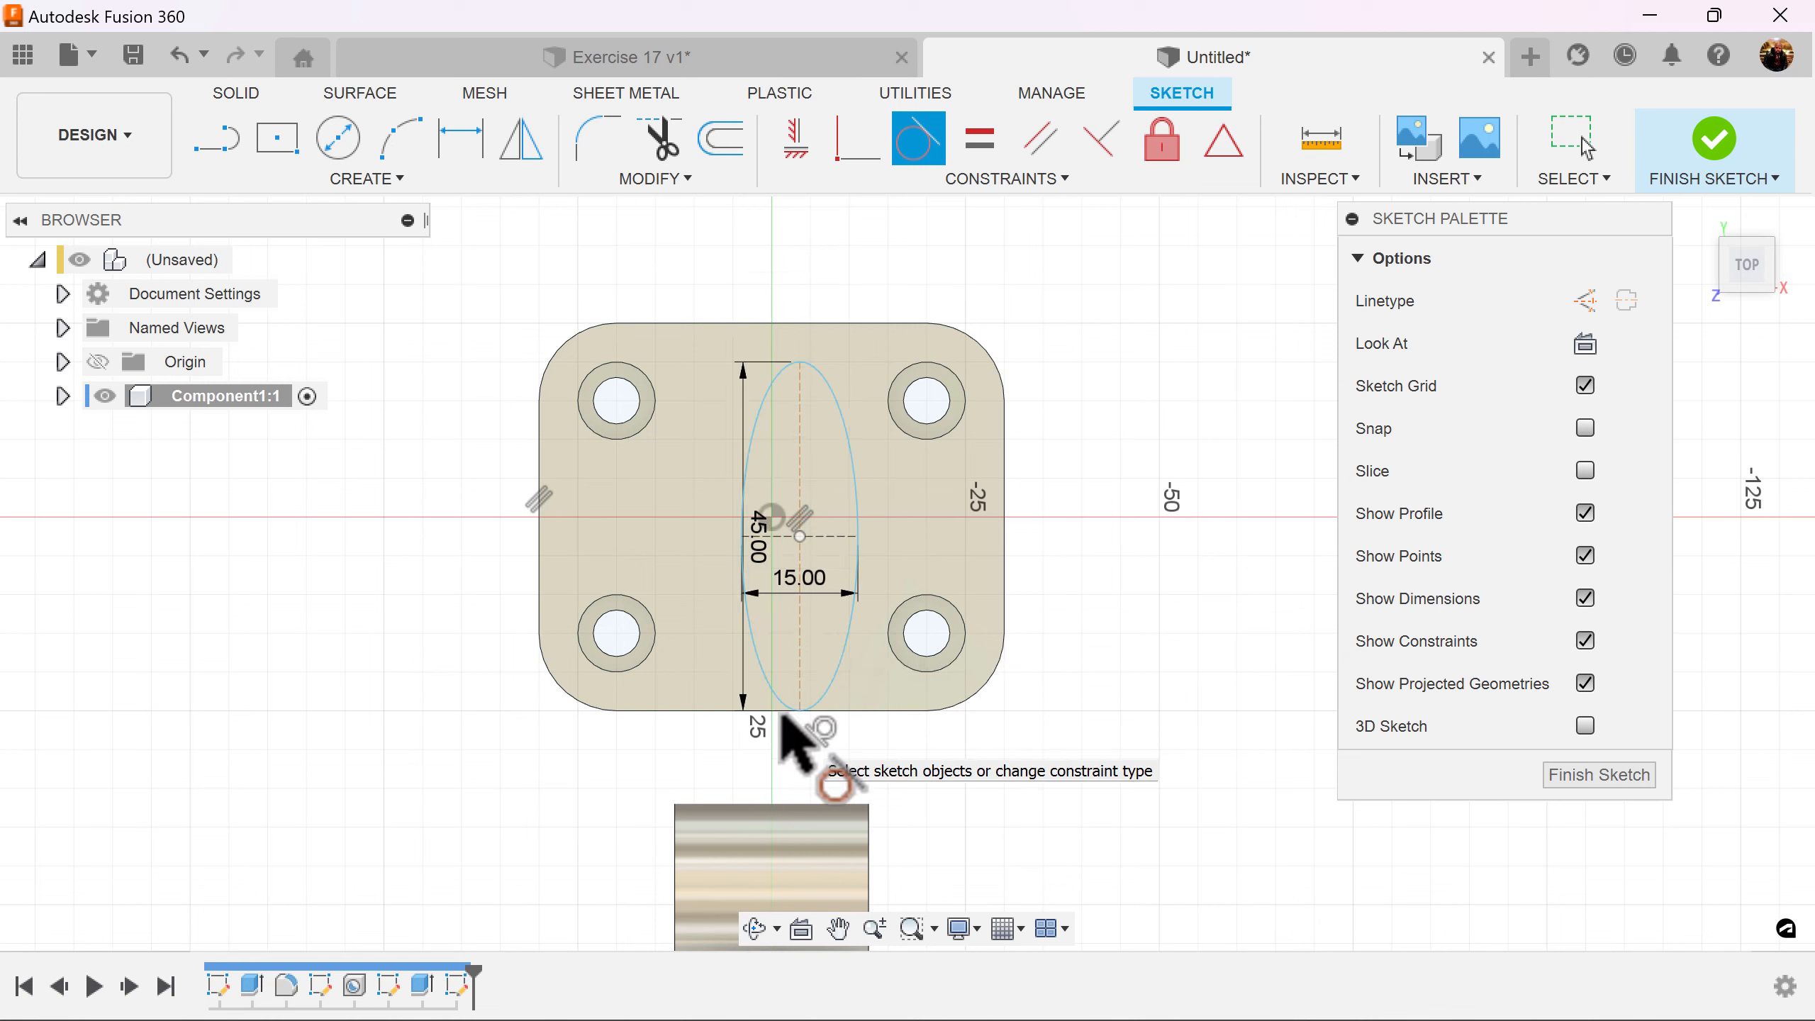
Align the ellipse's centre vertically with the origin and finish the sketch.
{"action": "left_click", "coordinate": [795, 159]}
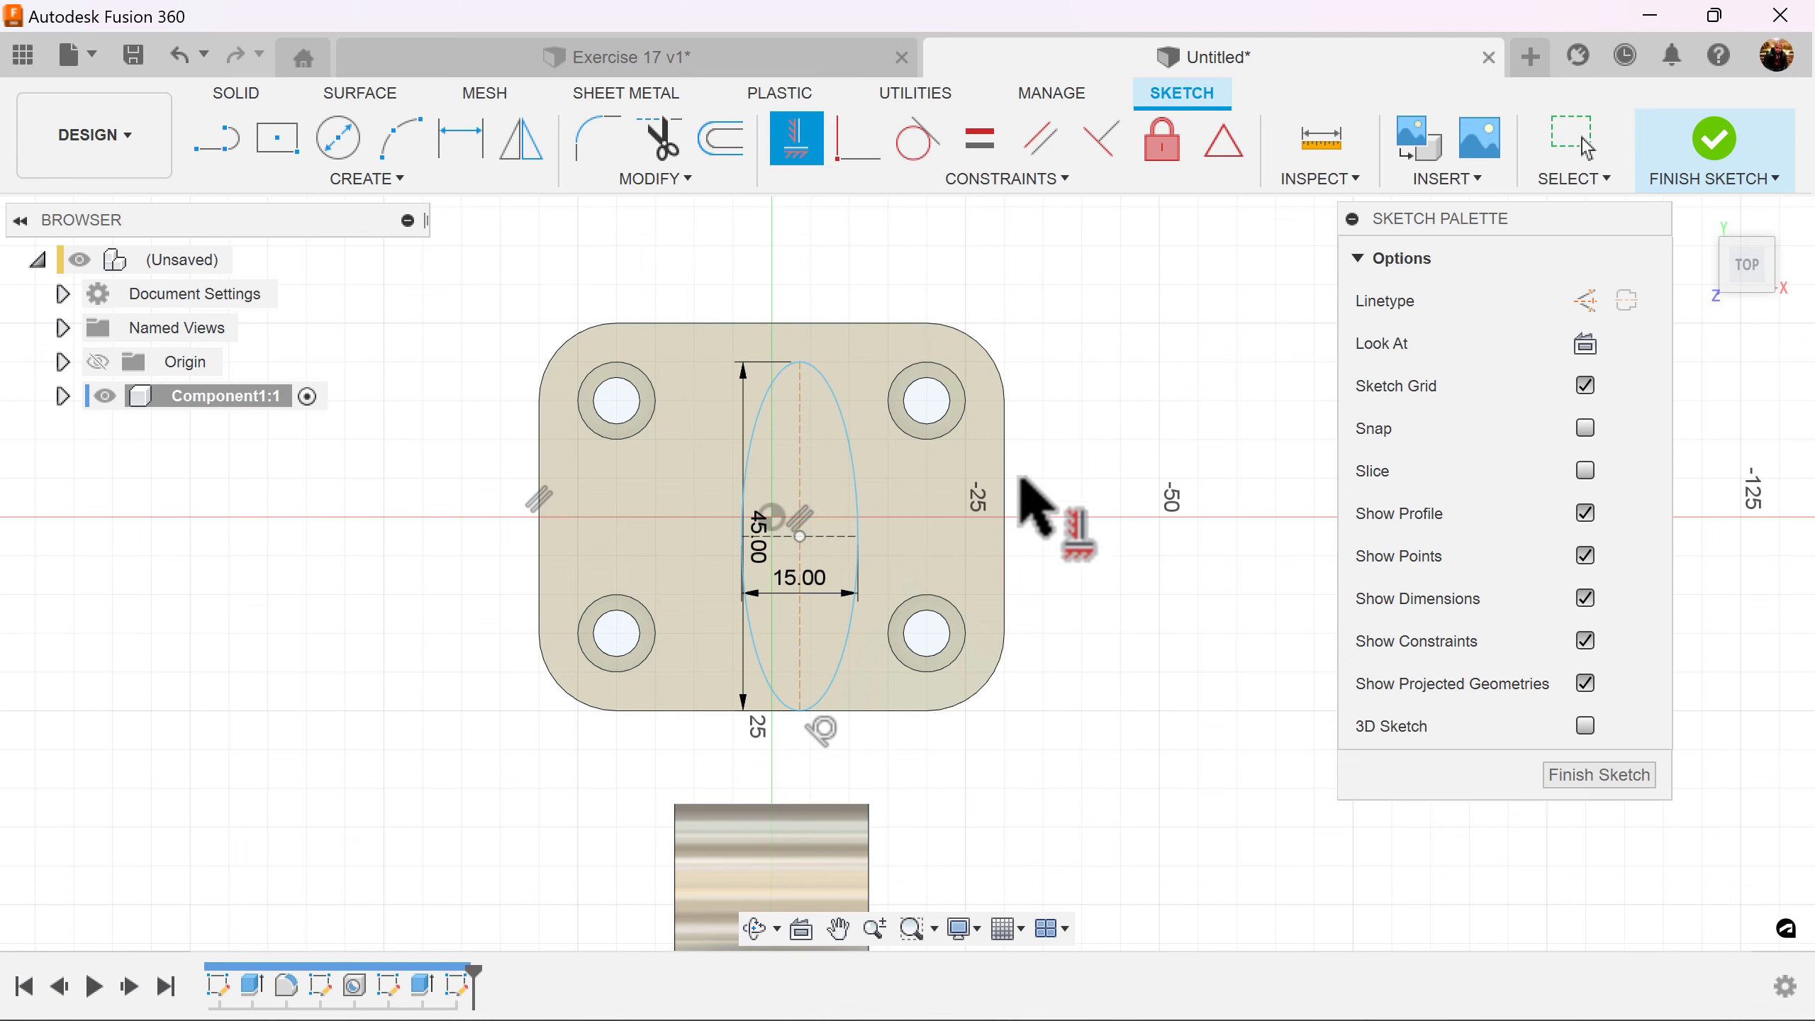
{"action": "left_click", "coordinate": [798, 537]}
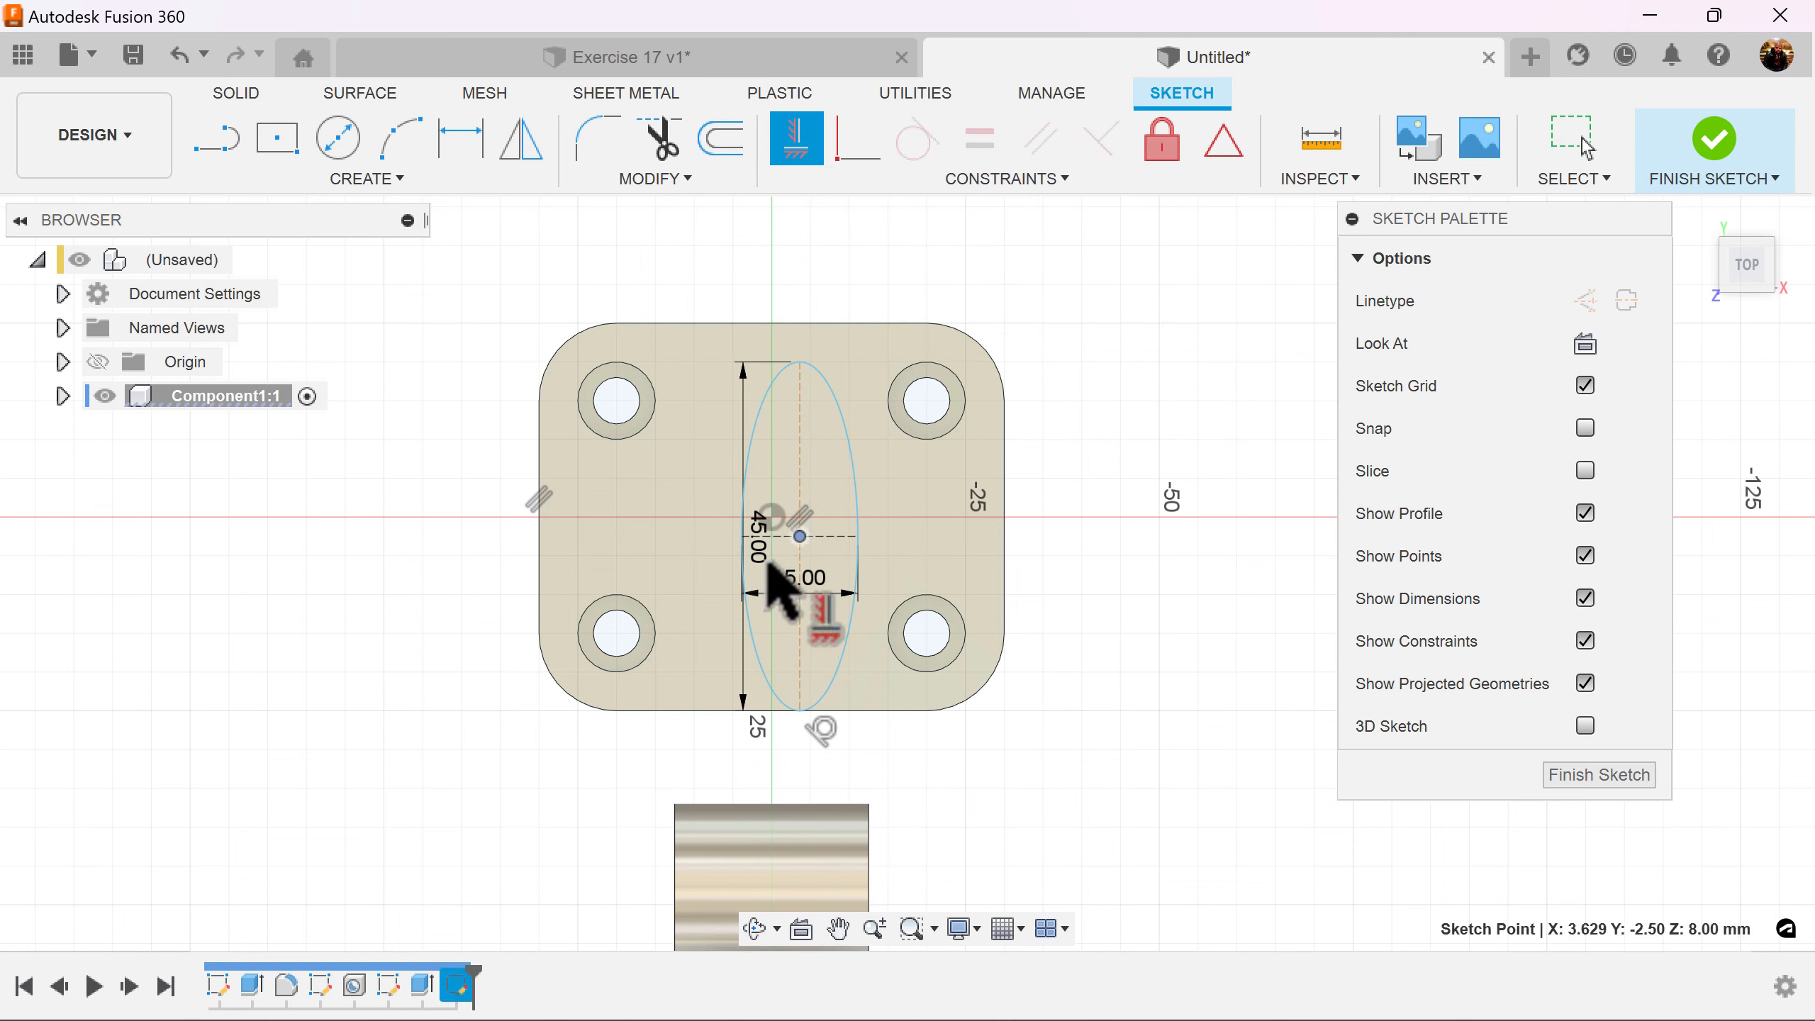
{"action": "left_click", "coordinate": [773, 516]}
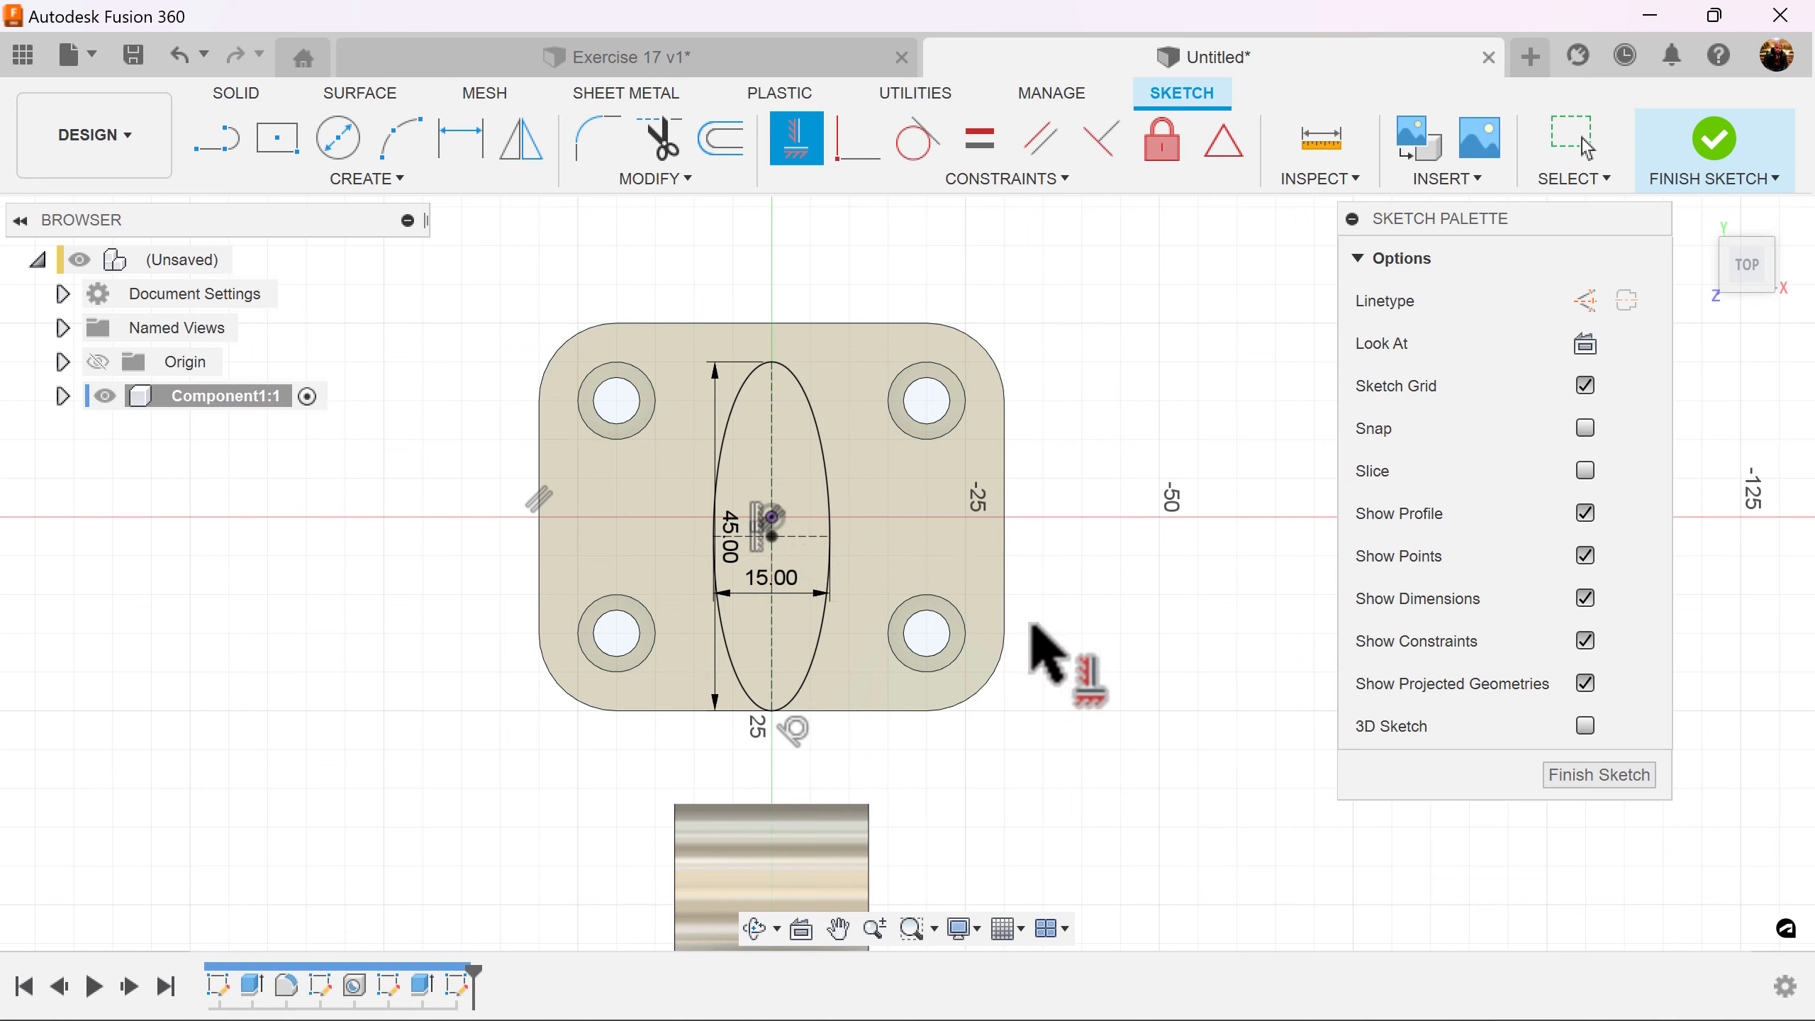
{"action": "left_click", "coordinate": [1581, 776]}
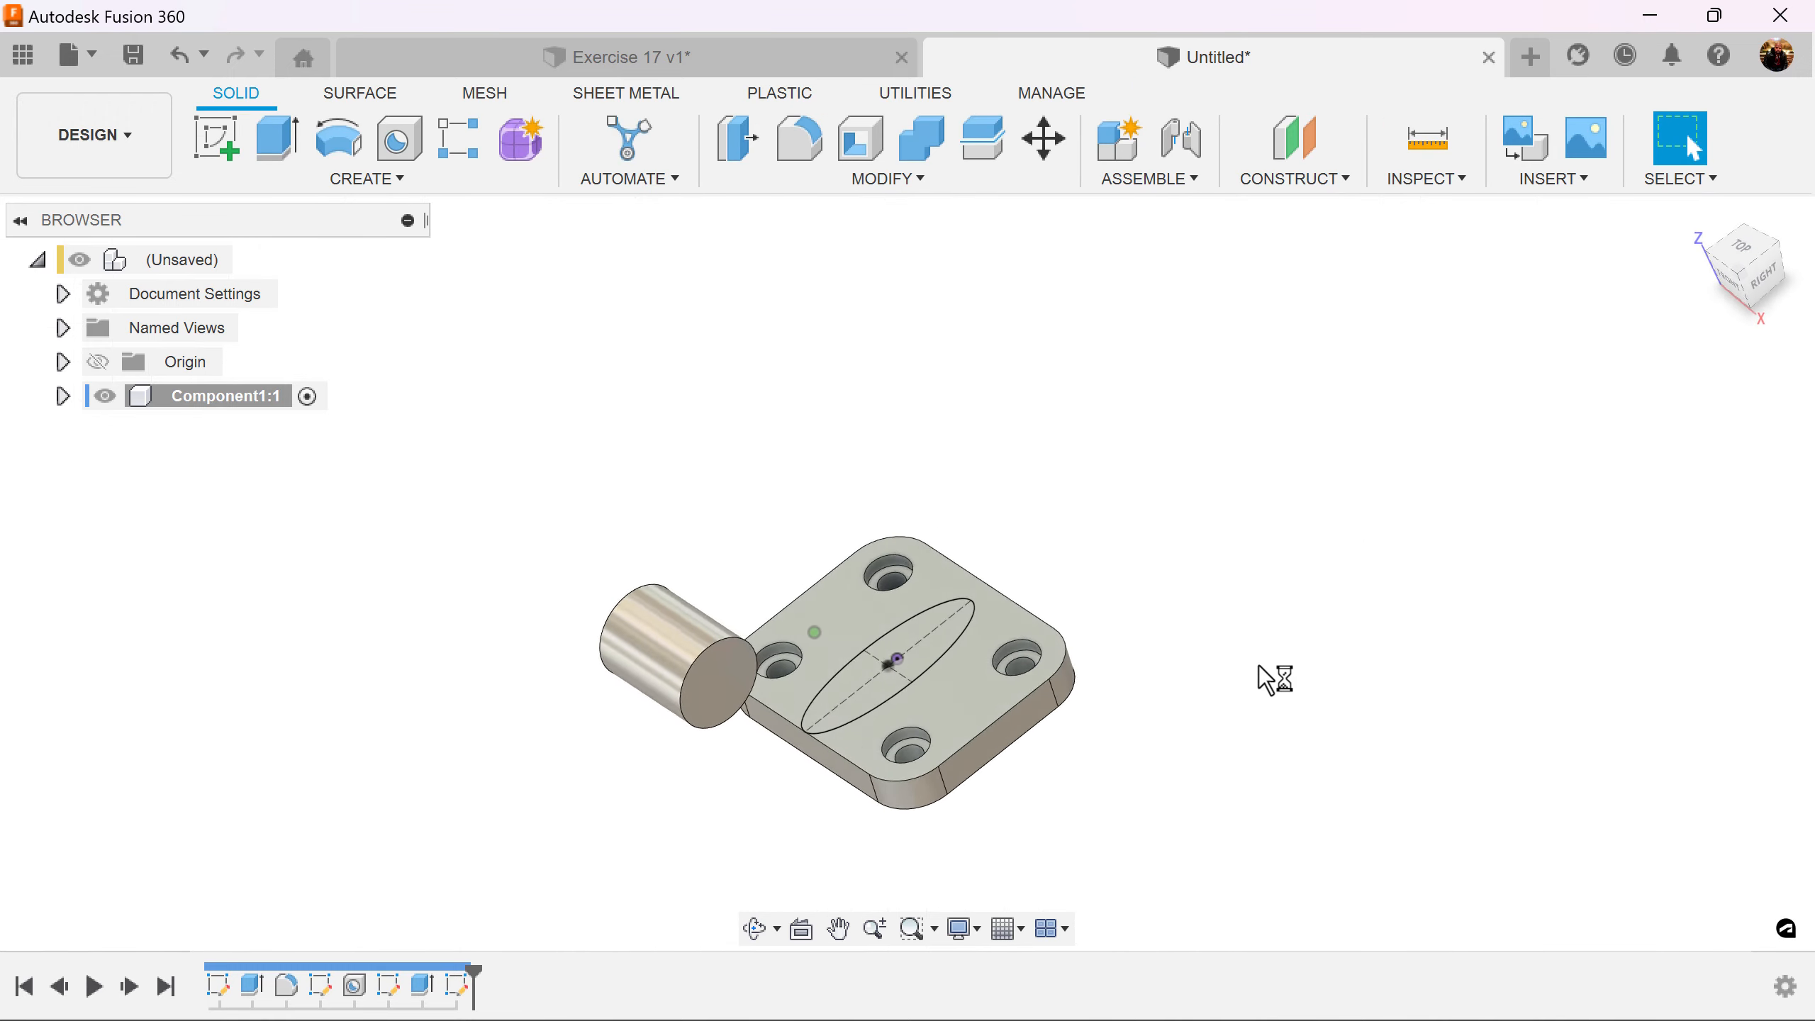
Start a new sketch on the vertical YZ origin plane, viewed from the right side.
{"action": "left_click", "coordinate": [1746, 268]}
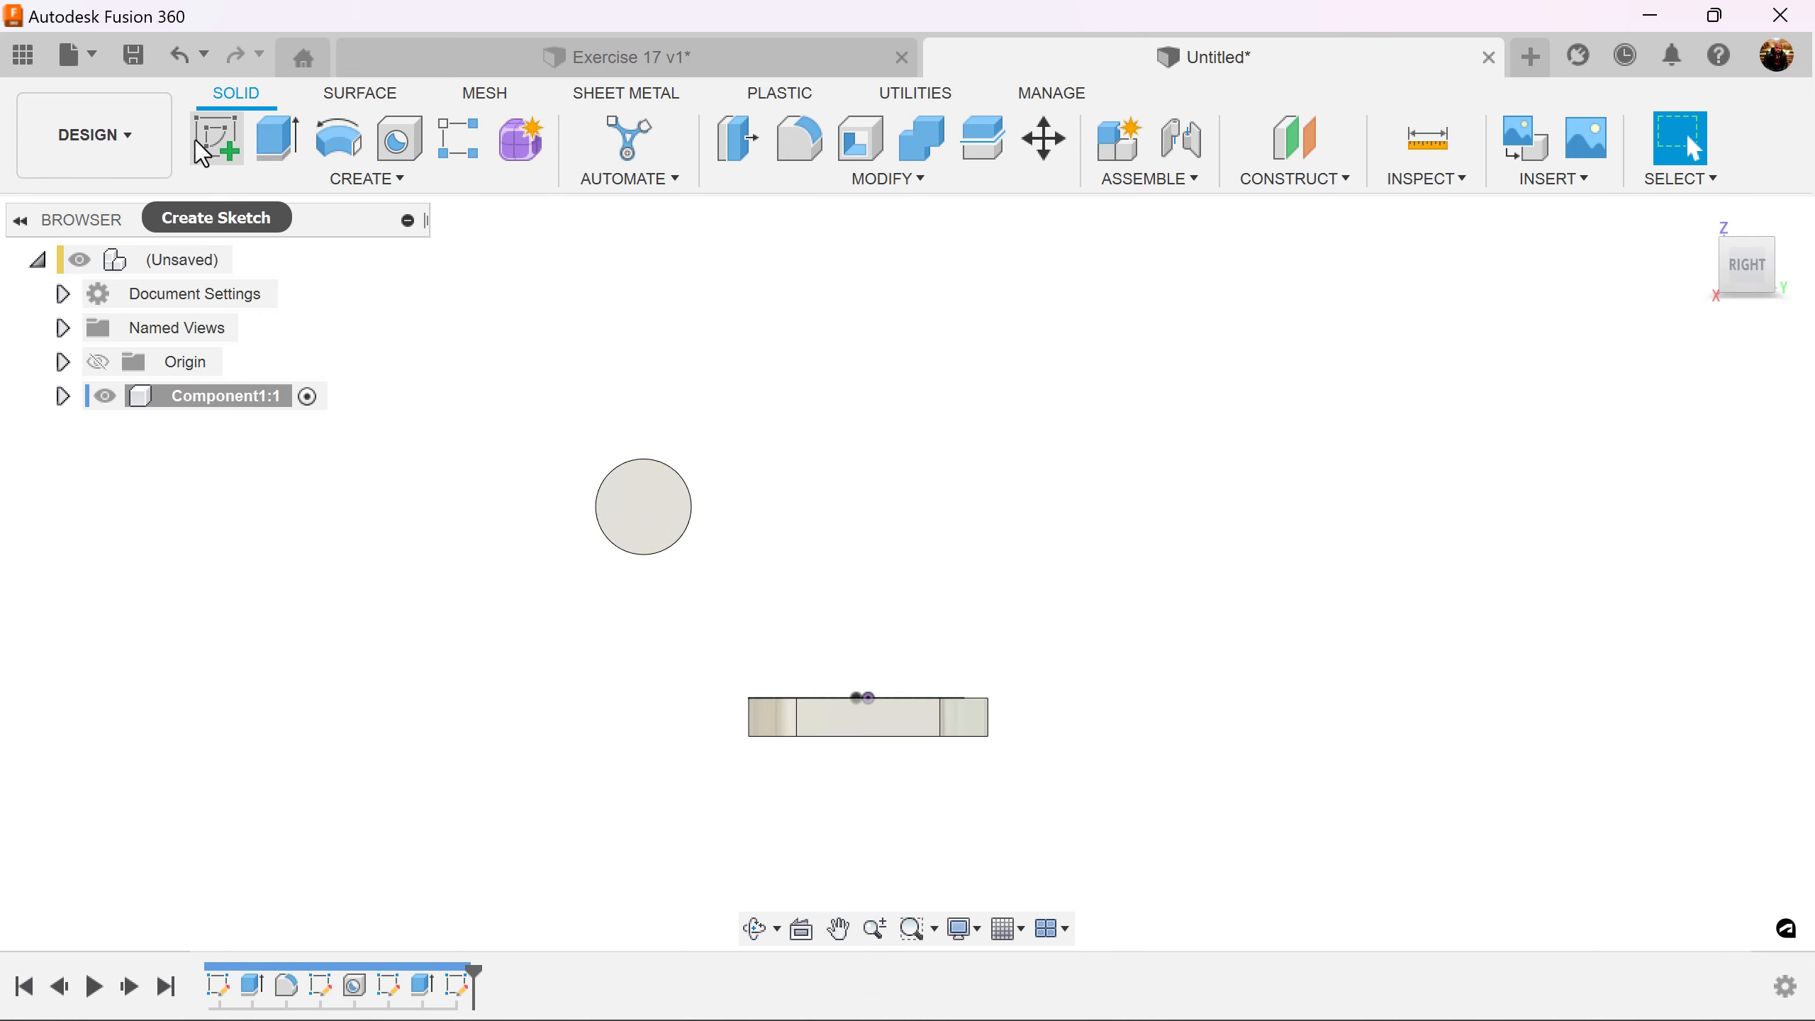
{"action": "left_click", "coordinate": [214, 137]}
{"action": "left_click", "coordinate": [929, 624]}
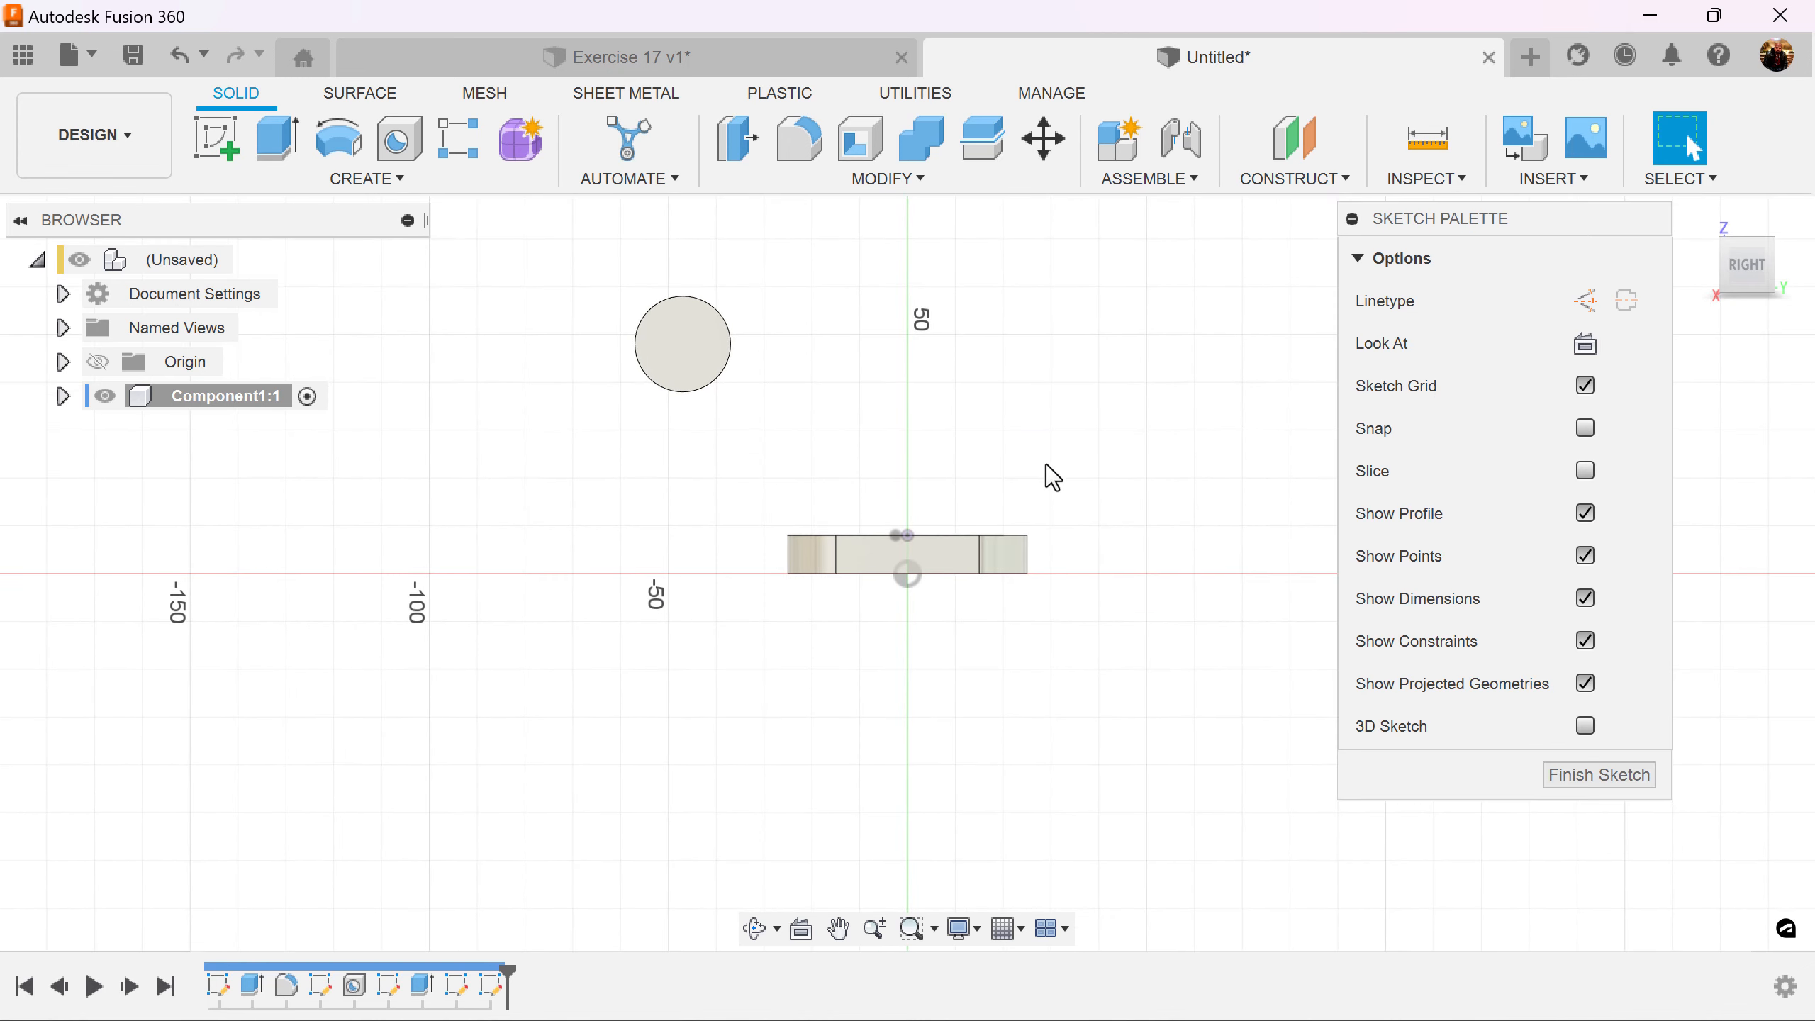
{"action": "mouse_move", "coordinate": [1046, 463]}
{"action": "middle_mouse_down"}
{"action": "mouse_move", "coordinate": [1041, 422]}
{"action": "mouse_move", "coordinate": [972, 527]}
{"action": "mouse_move", "coordinate": [979, 490]}
{"action": "middle_mouse_up"}
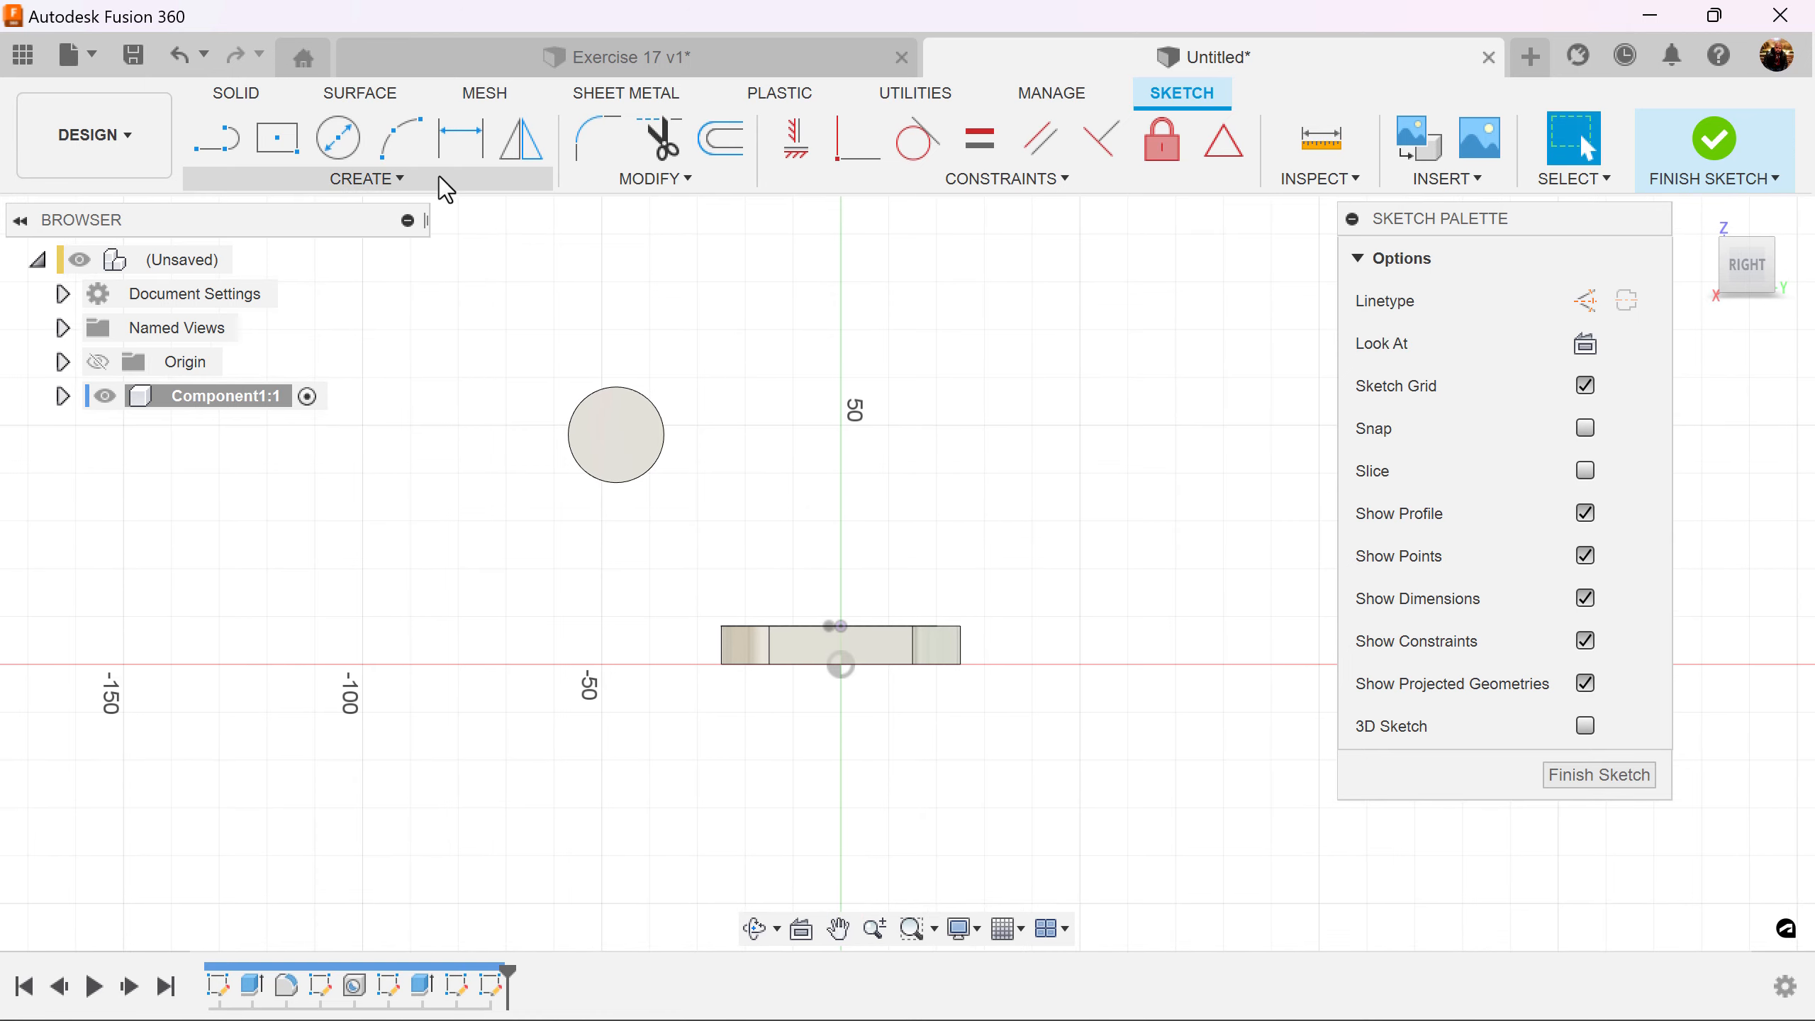
Draw a construction line about 20 mm long across the boss circle, from its topmost to its lowest point.
{"action": "left_click", "coordinate": [197, 140]}
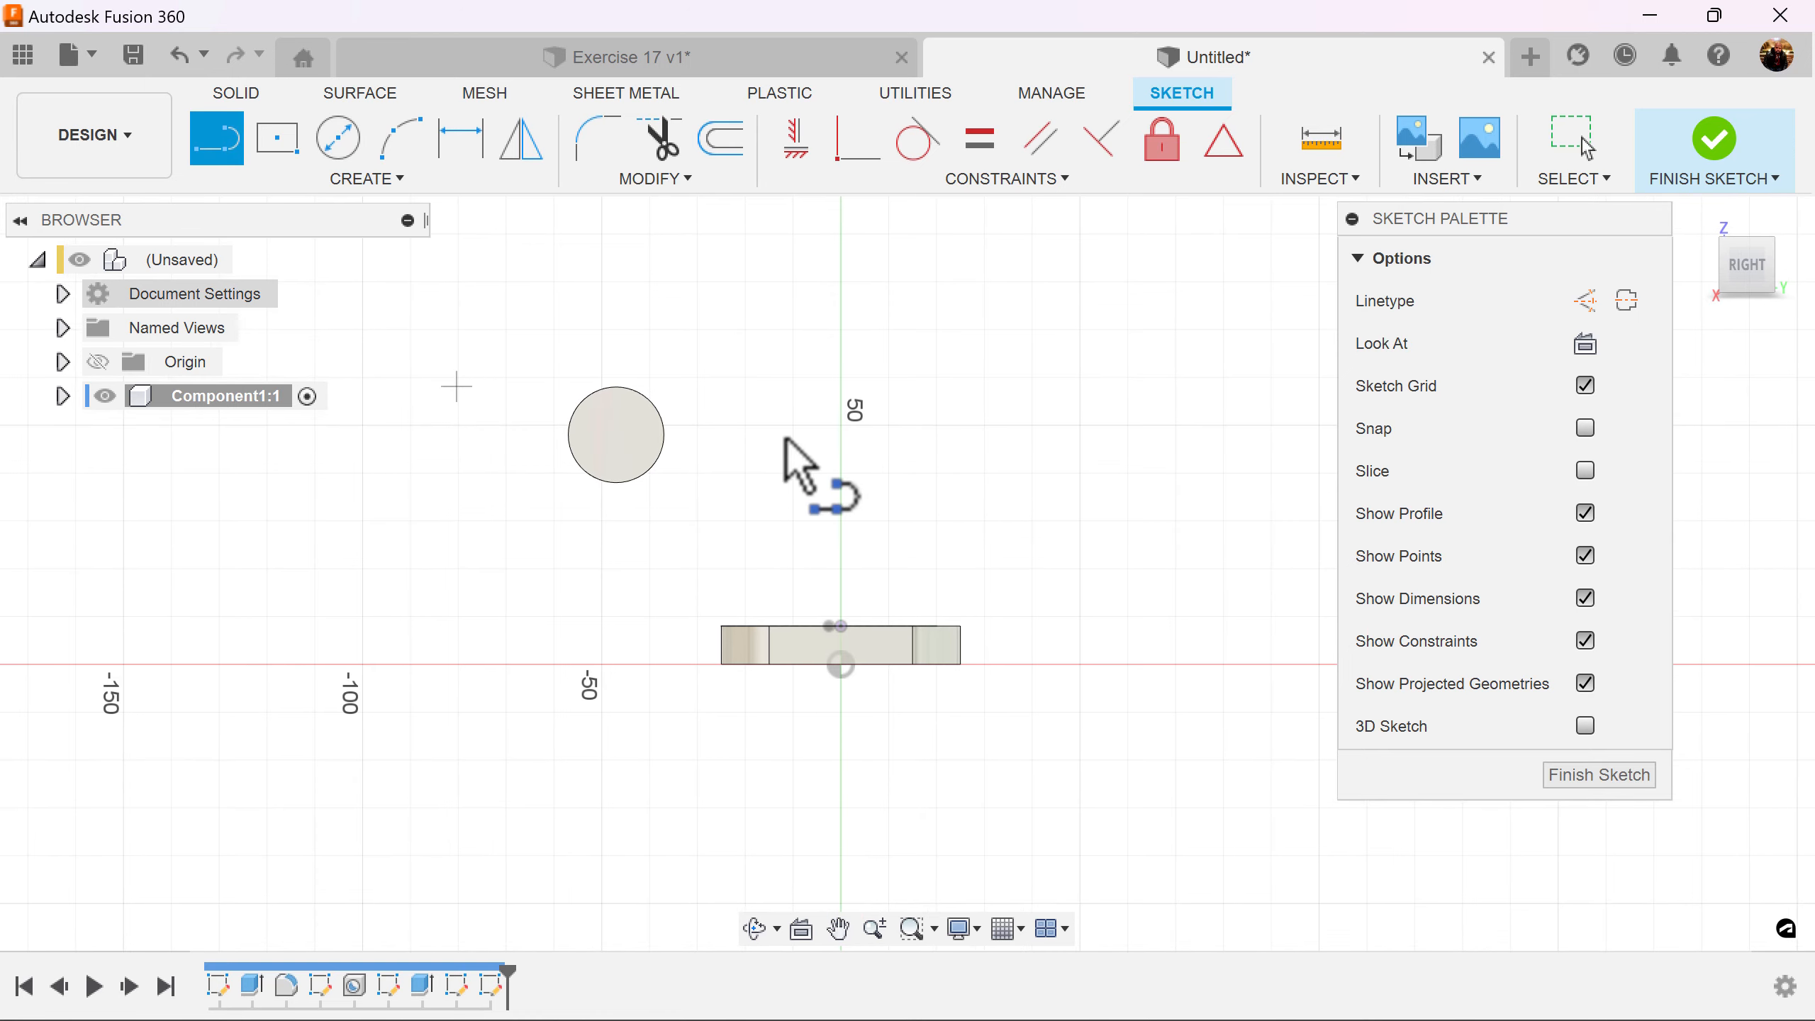
{"action": "left_click", "coordinate": [1586, 302]}
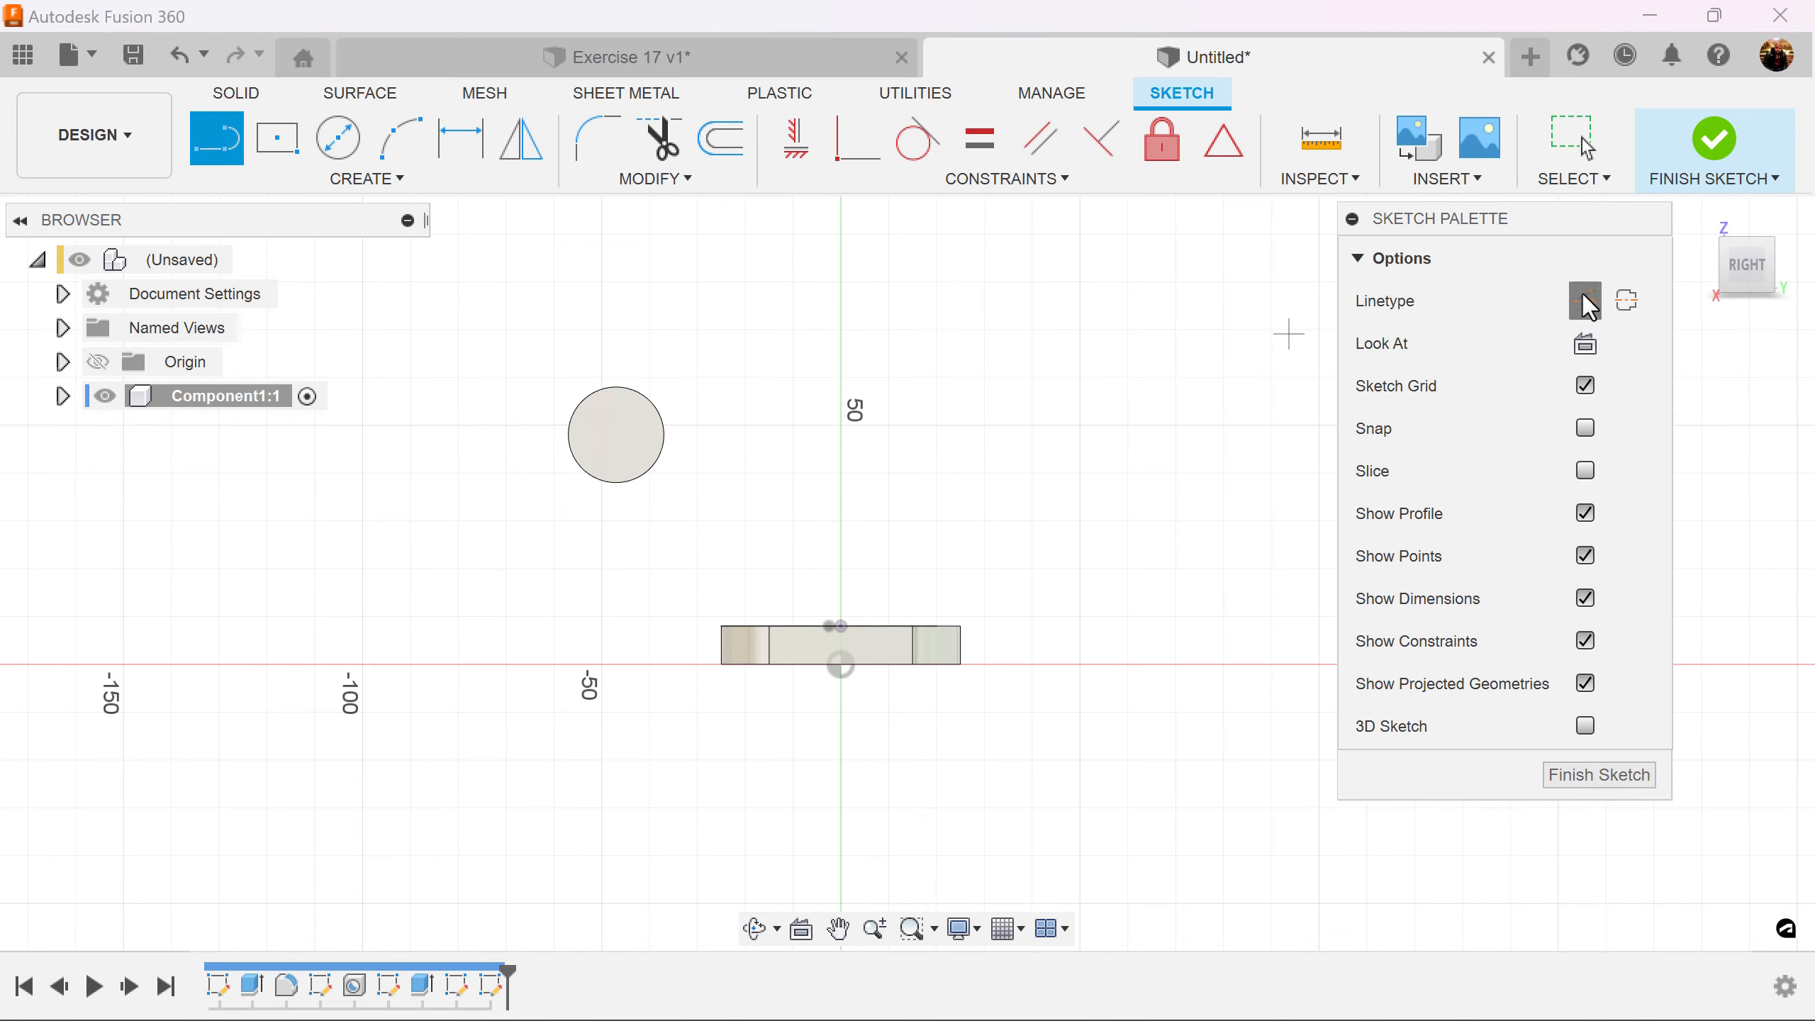
{"action": "scroll", "coordinate": [607, 501], "scroll_direction": "up", "scroll_amount": 3}
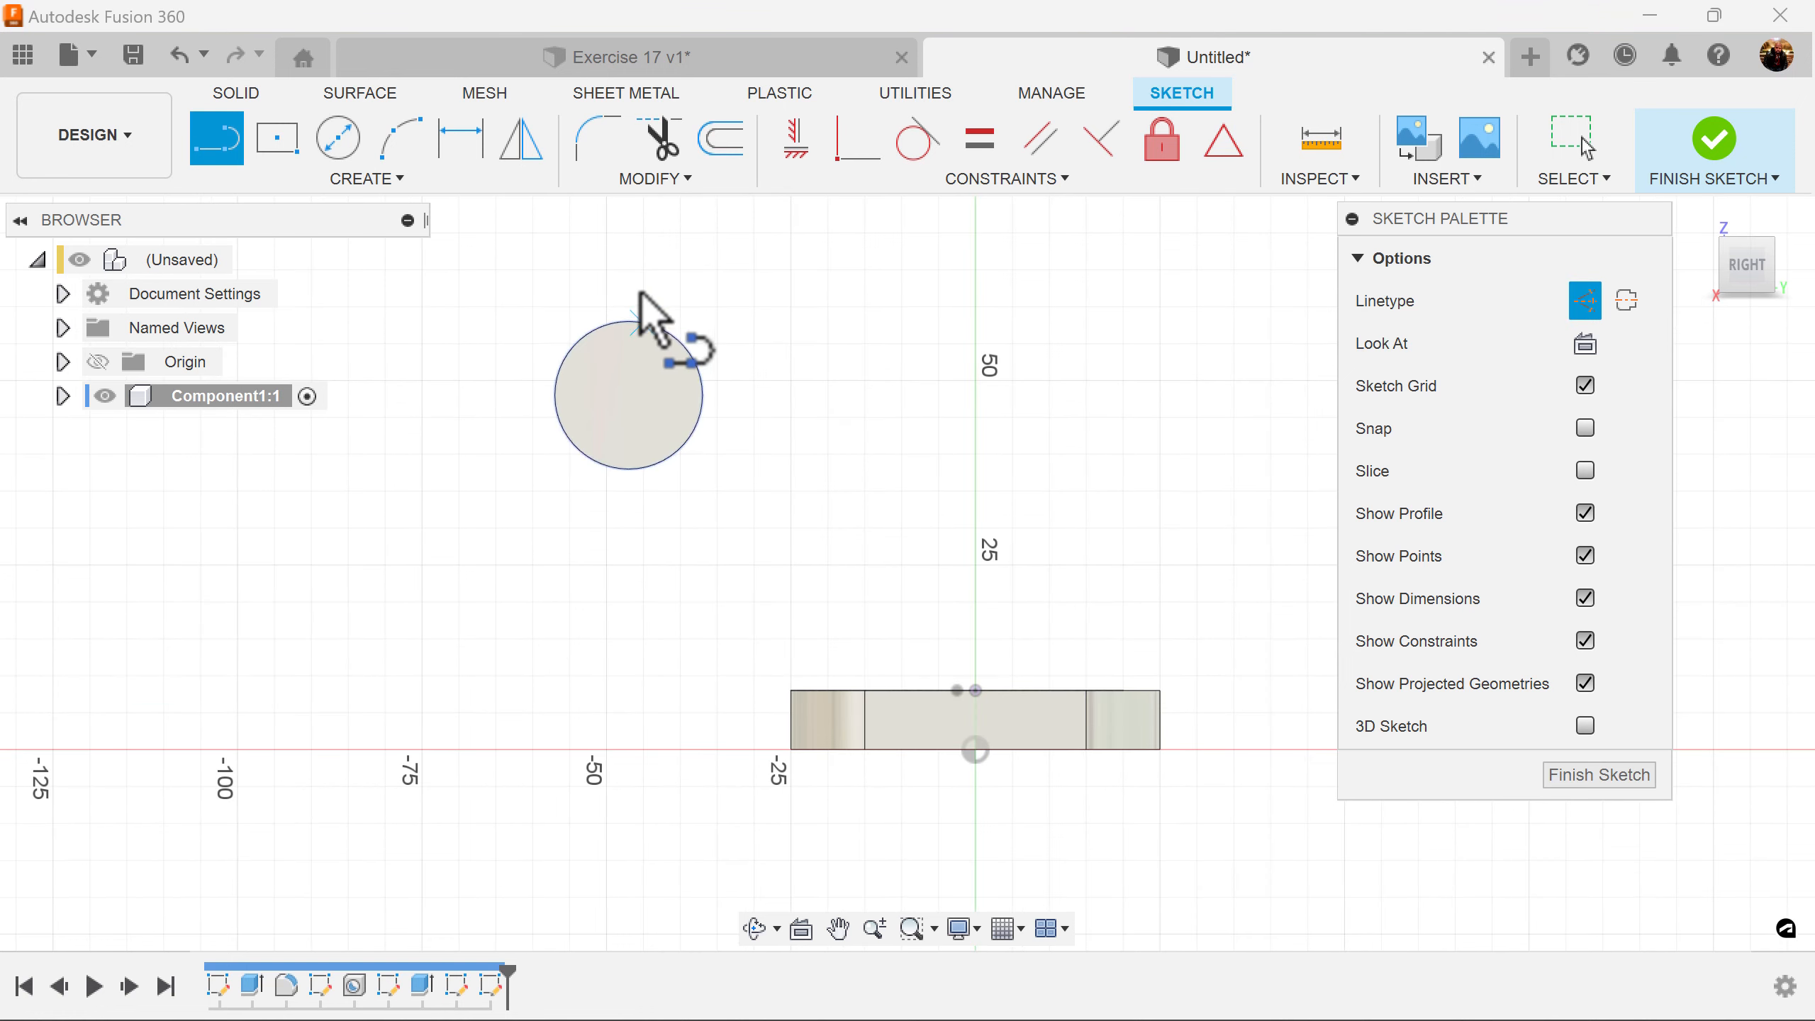
{"action": "left_click", "coordinate": [623, 319]}
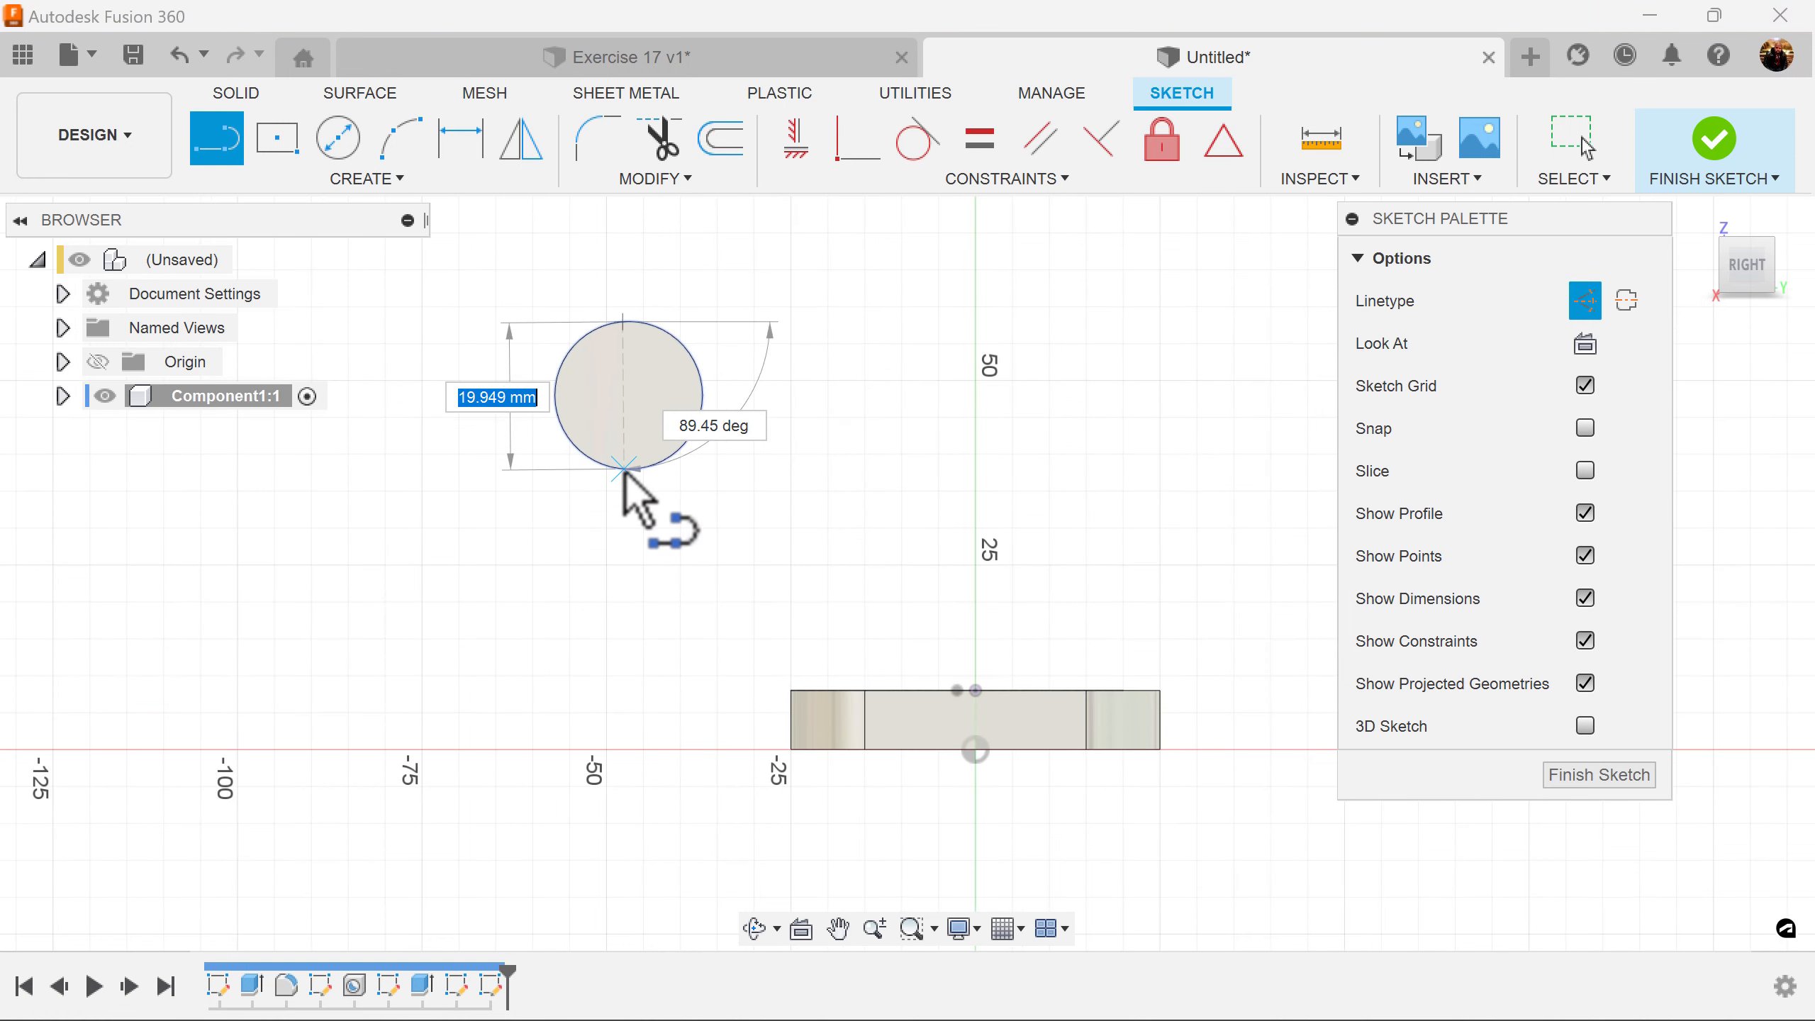
{"action": "double_click", "coordinate": [624, 470]}
Constrain the construction line to vertical and make it coincident with the boss circle's centre.
{"action": "left_click", "coordinate": [797, 139]}
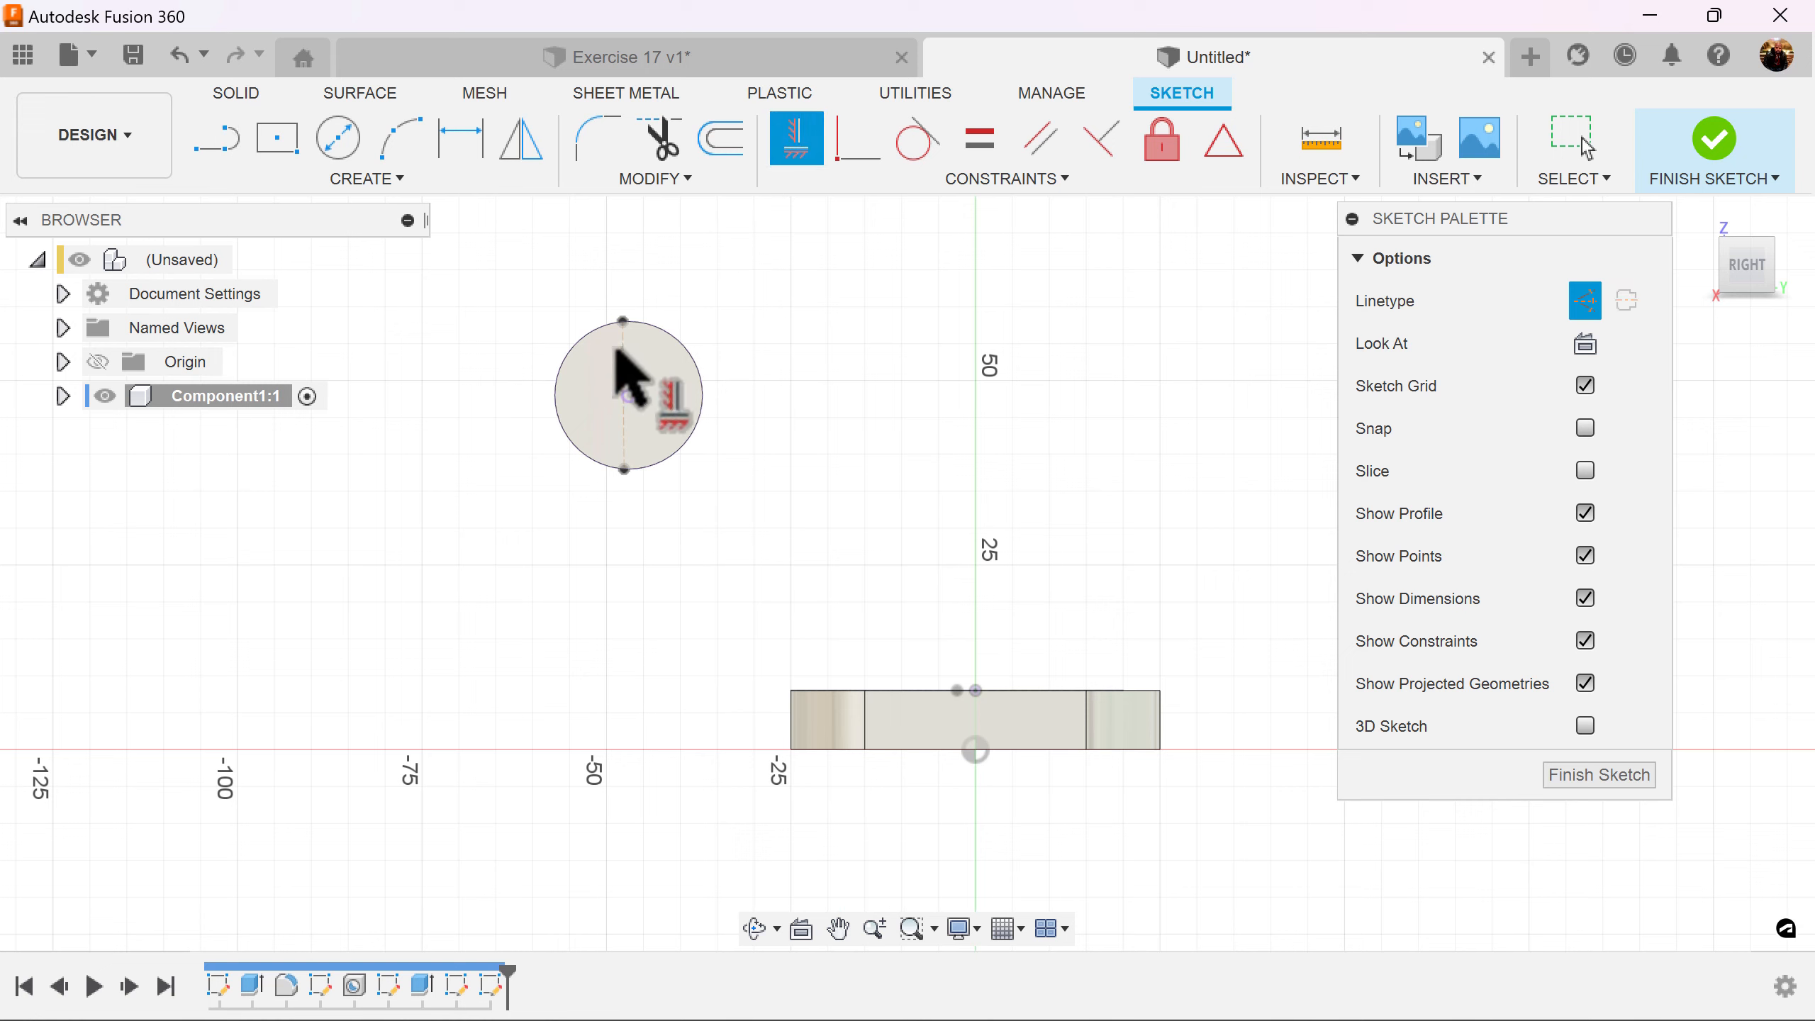
{"action": "left_click", "coordinate": [861, 150]}
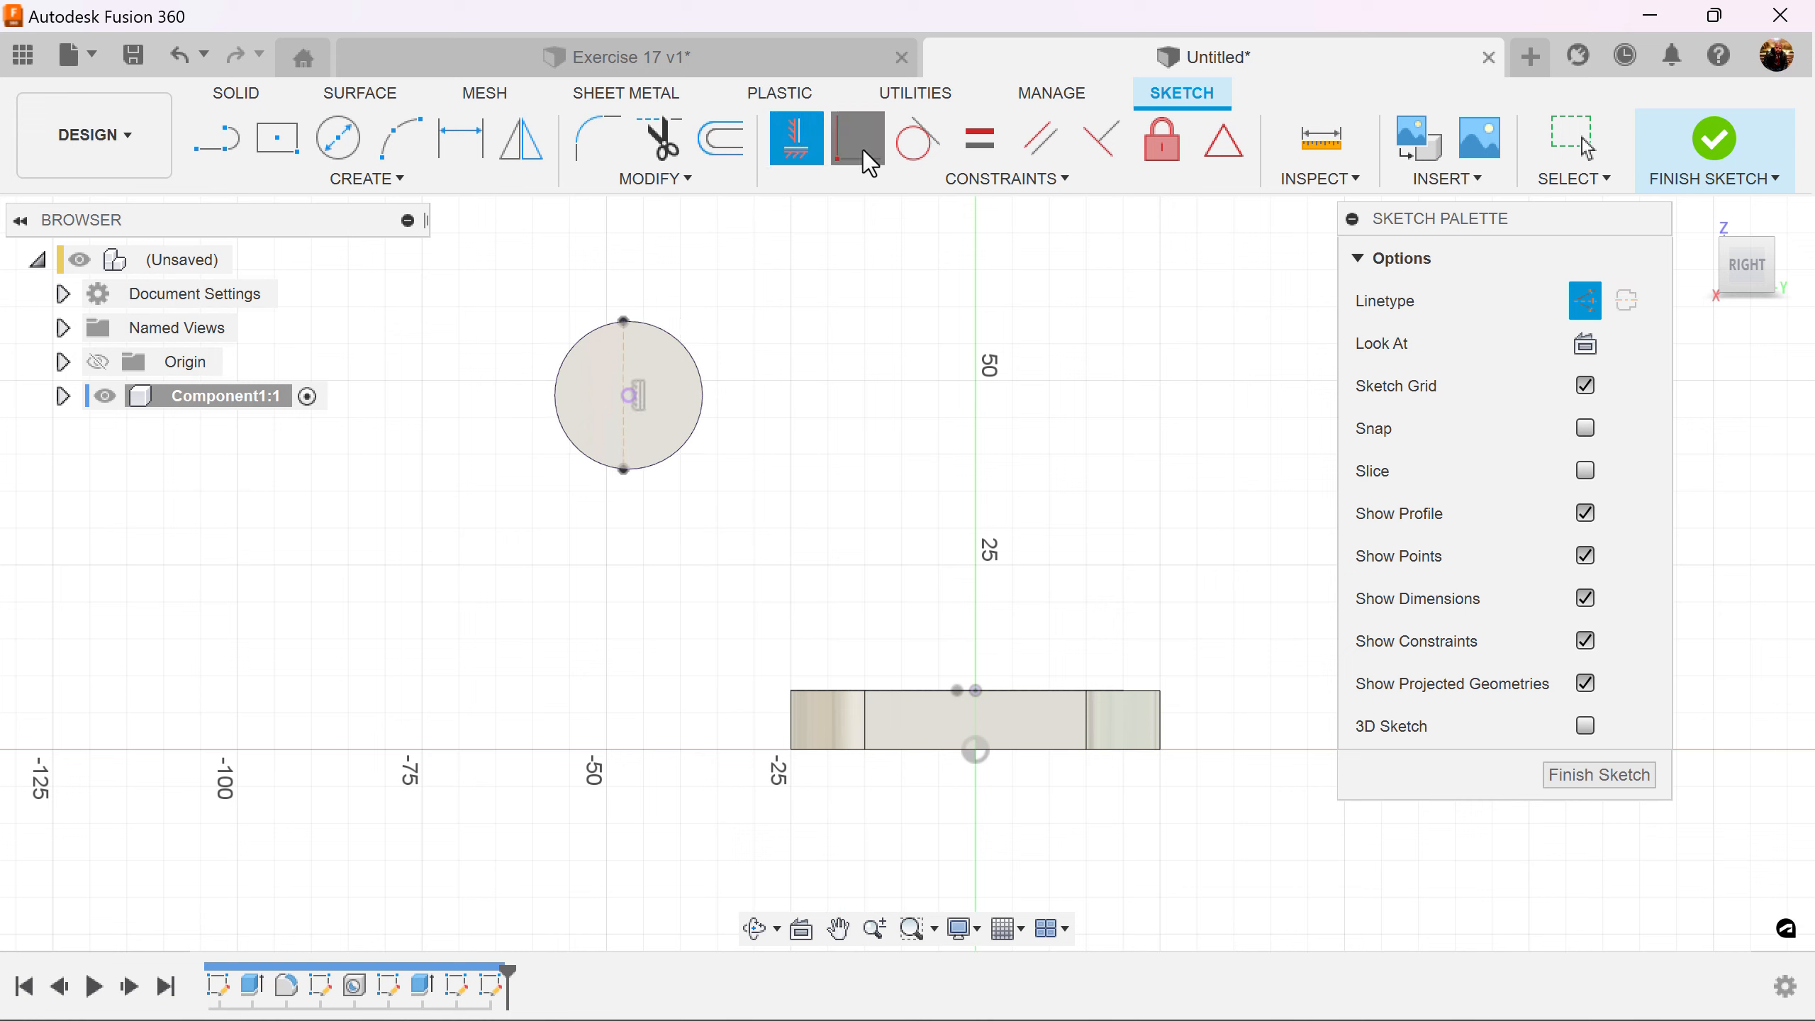
{"action": "left_click", "coordinate": [623, 372]}
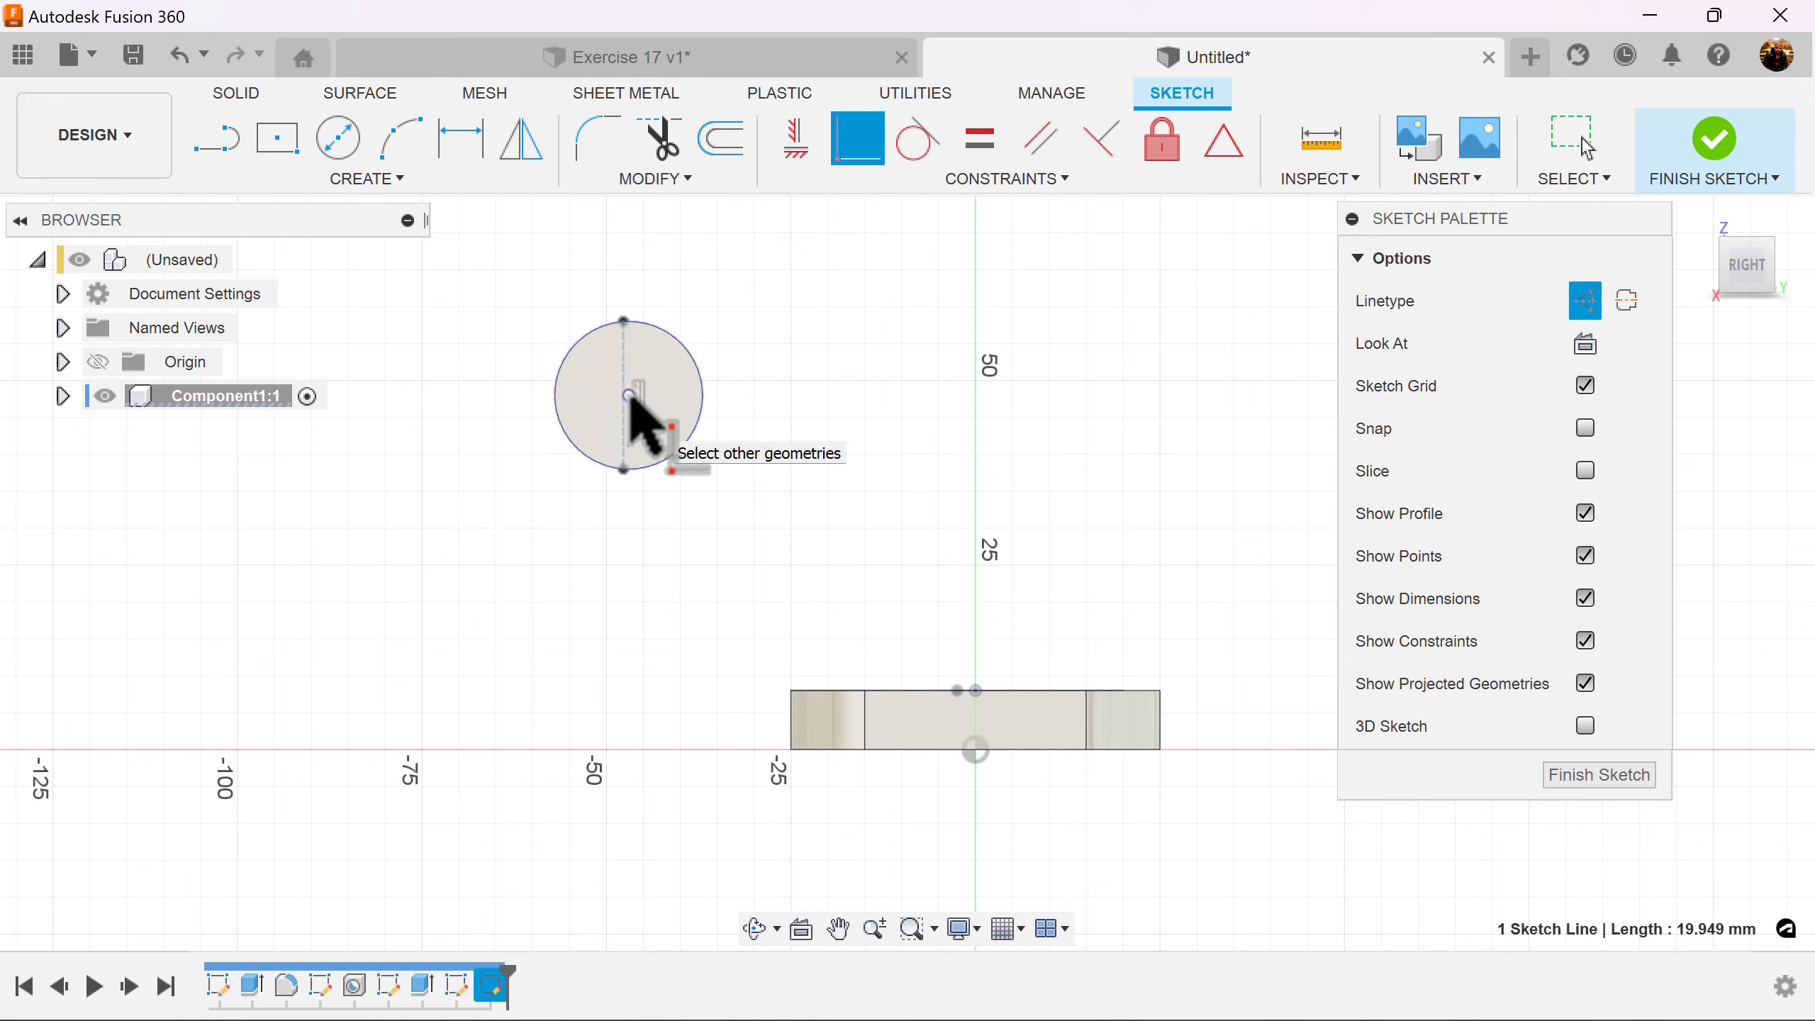
{"action": "left_click", "coordinate": [629, 395]}
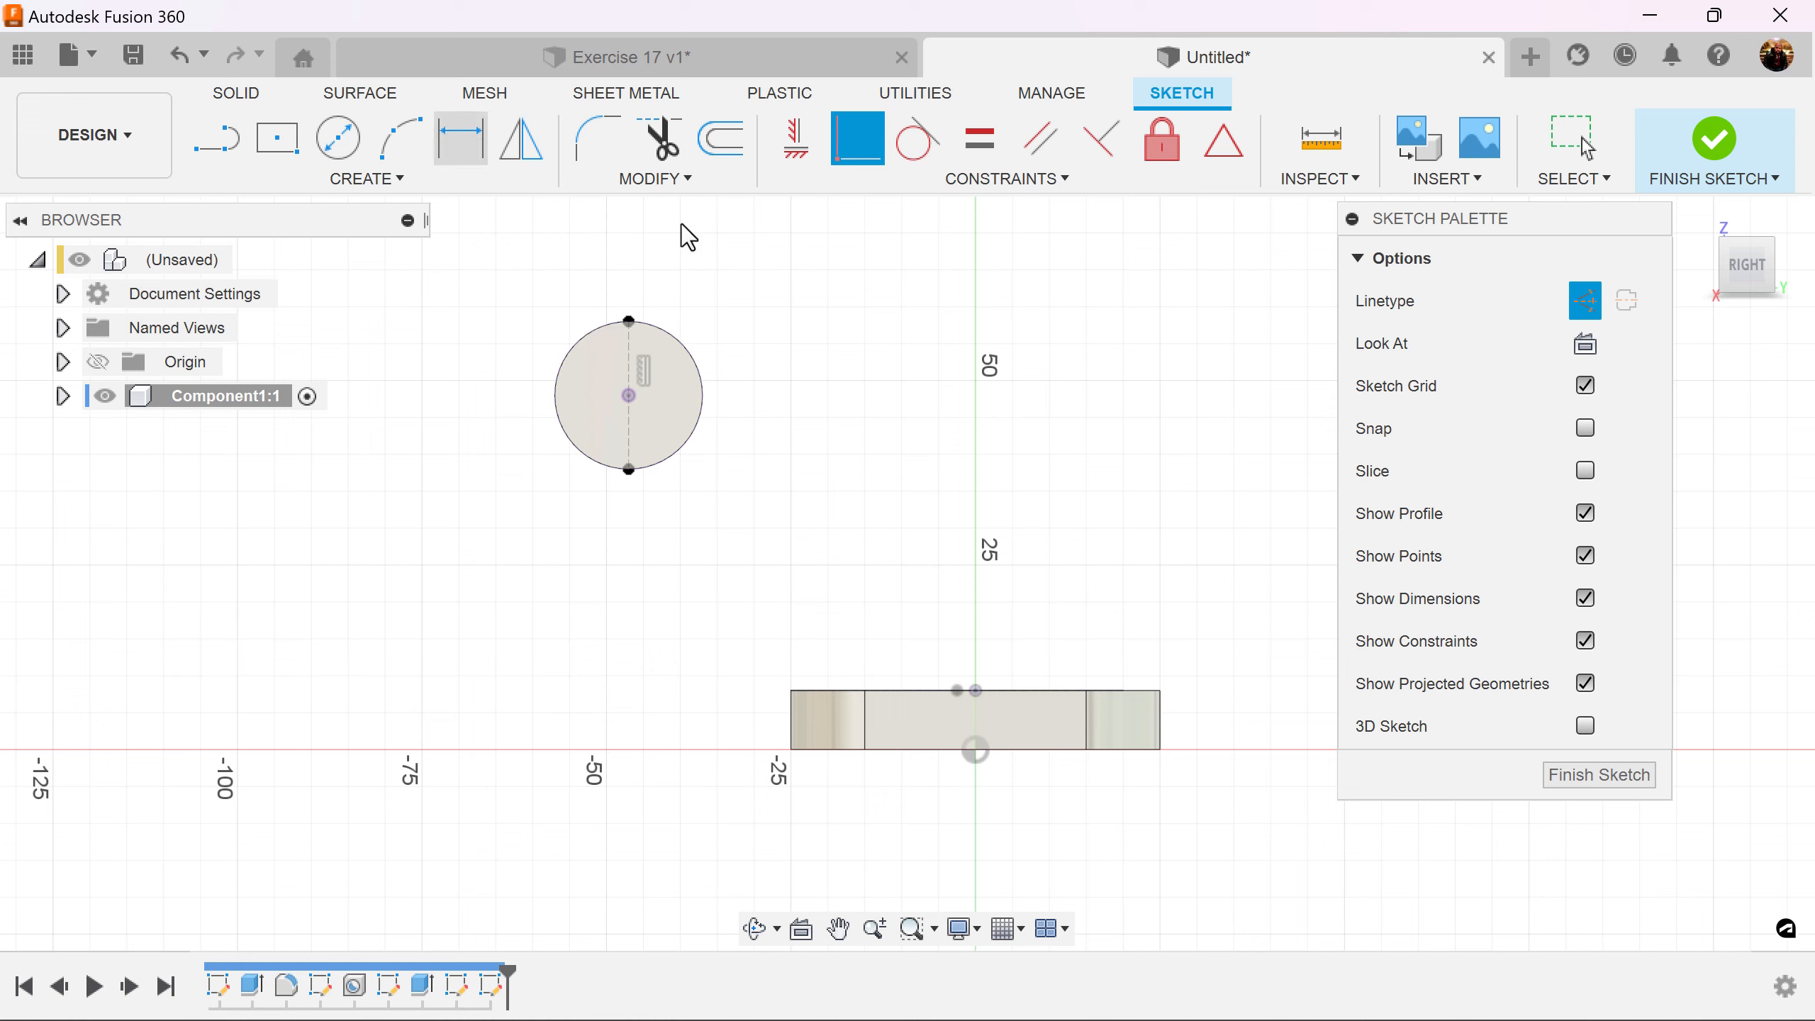
{"action": "key", "text": "Escape"}
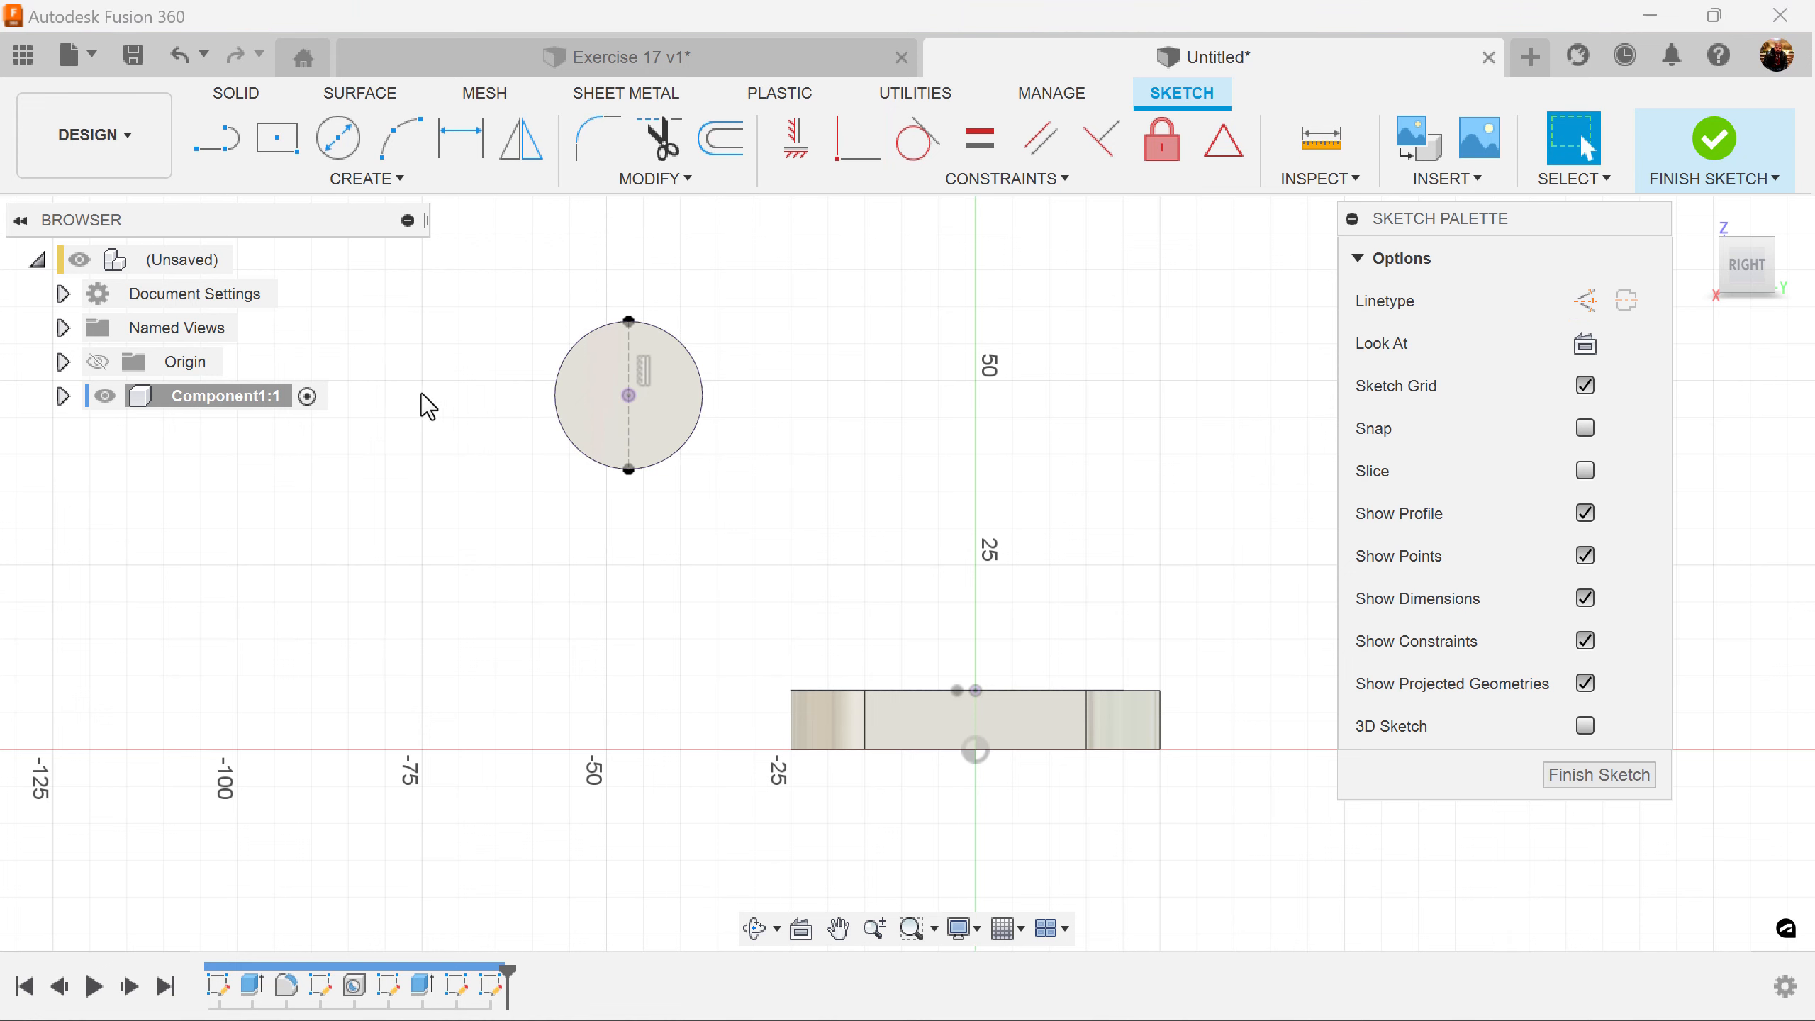
Draw a three-point arc of about 18.7 mm radius from the boss circle's lowest point to the base plate's nearest upper corner, bulging toward the plate.
{"action": "left_click", "coordinate": [399, 138]}
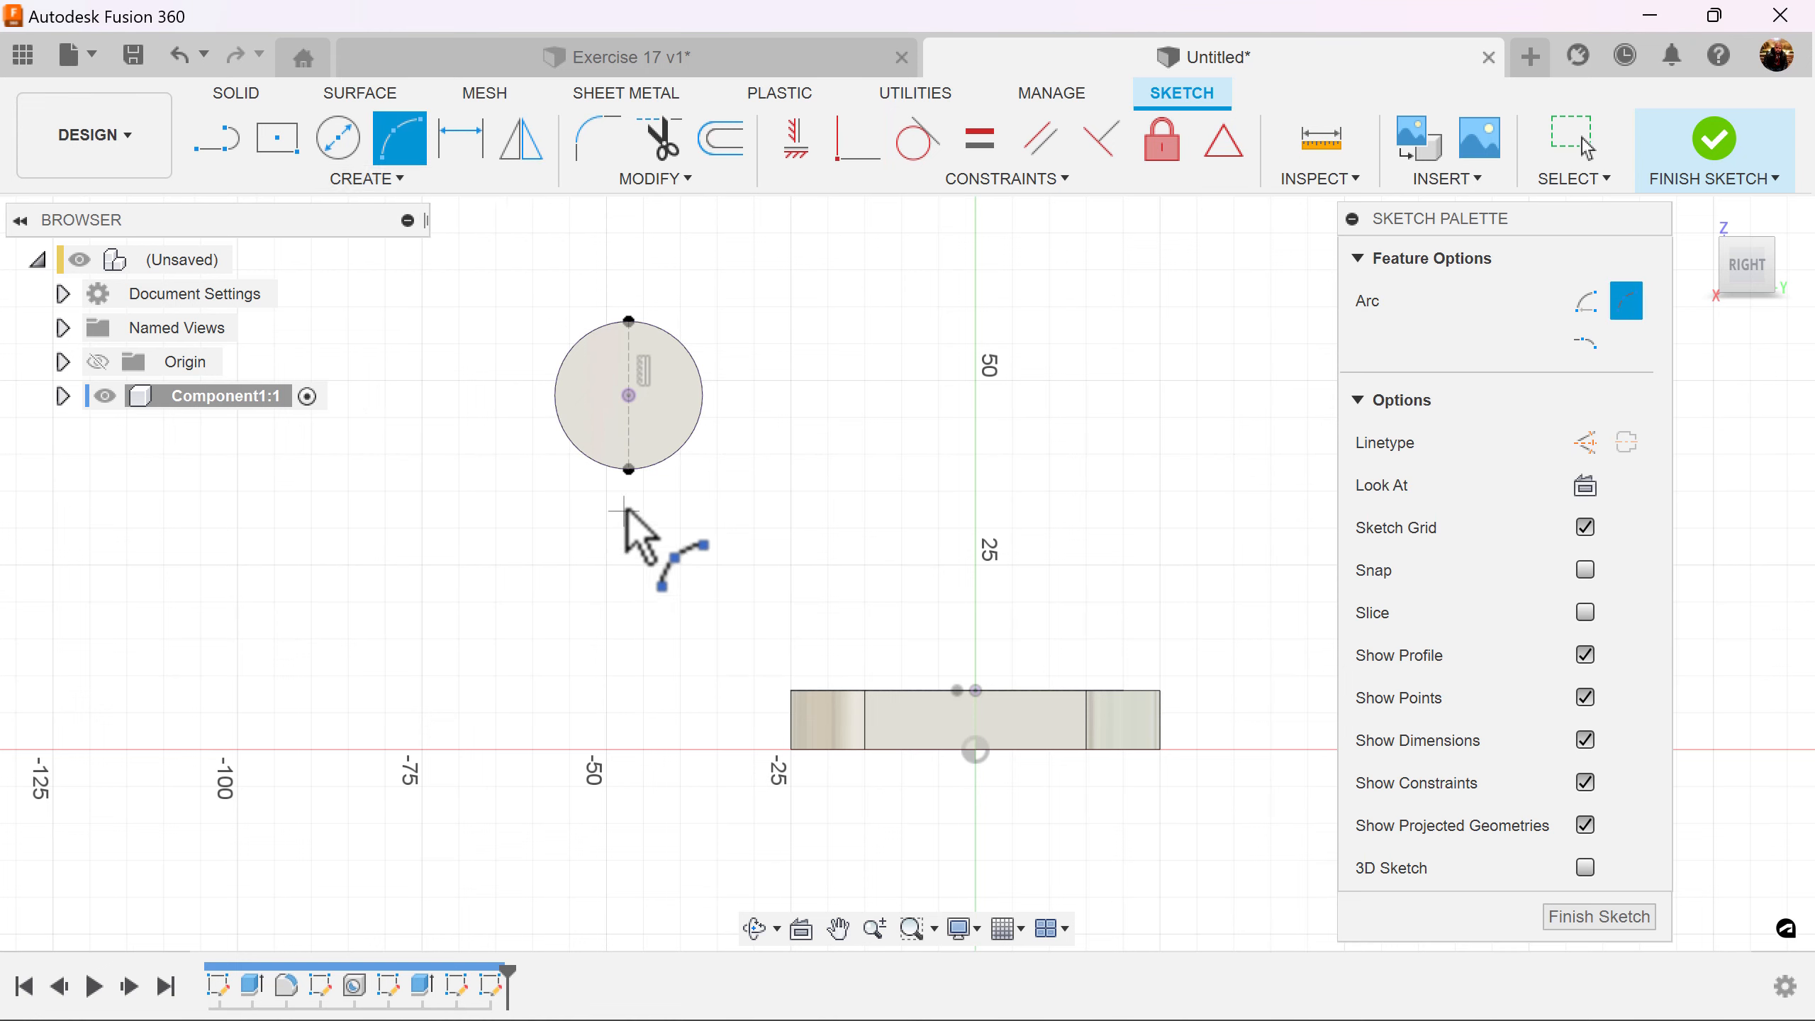
{"action": "left_click", "coordinate": [629, 470]}
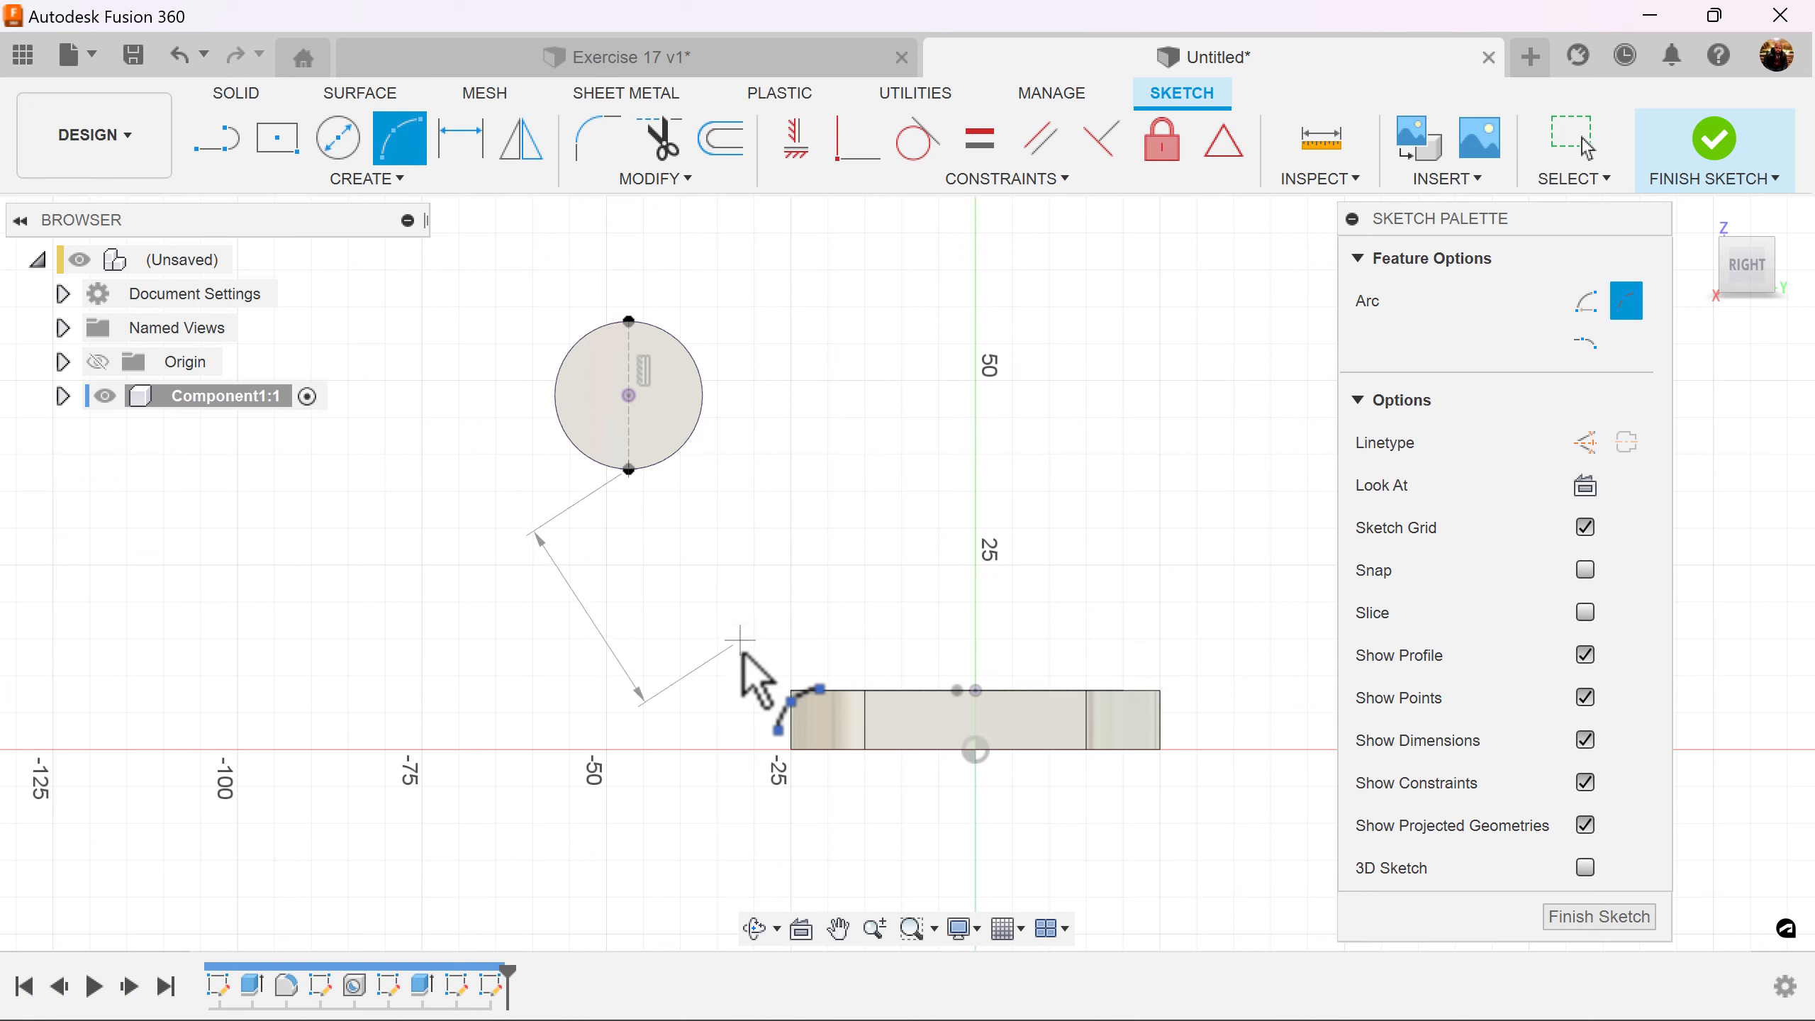
{"action": "left_click", "coordinate": [791, 690]}
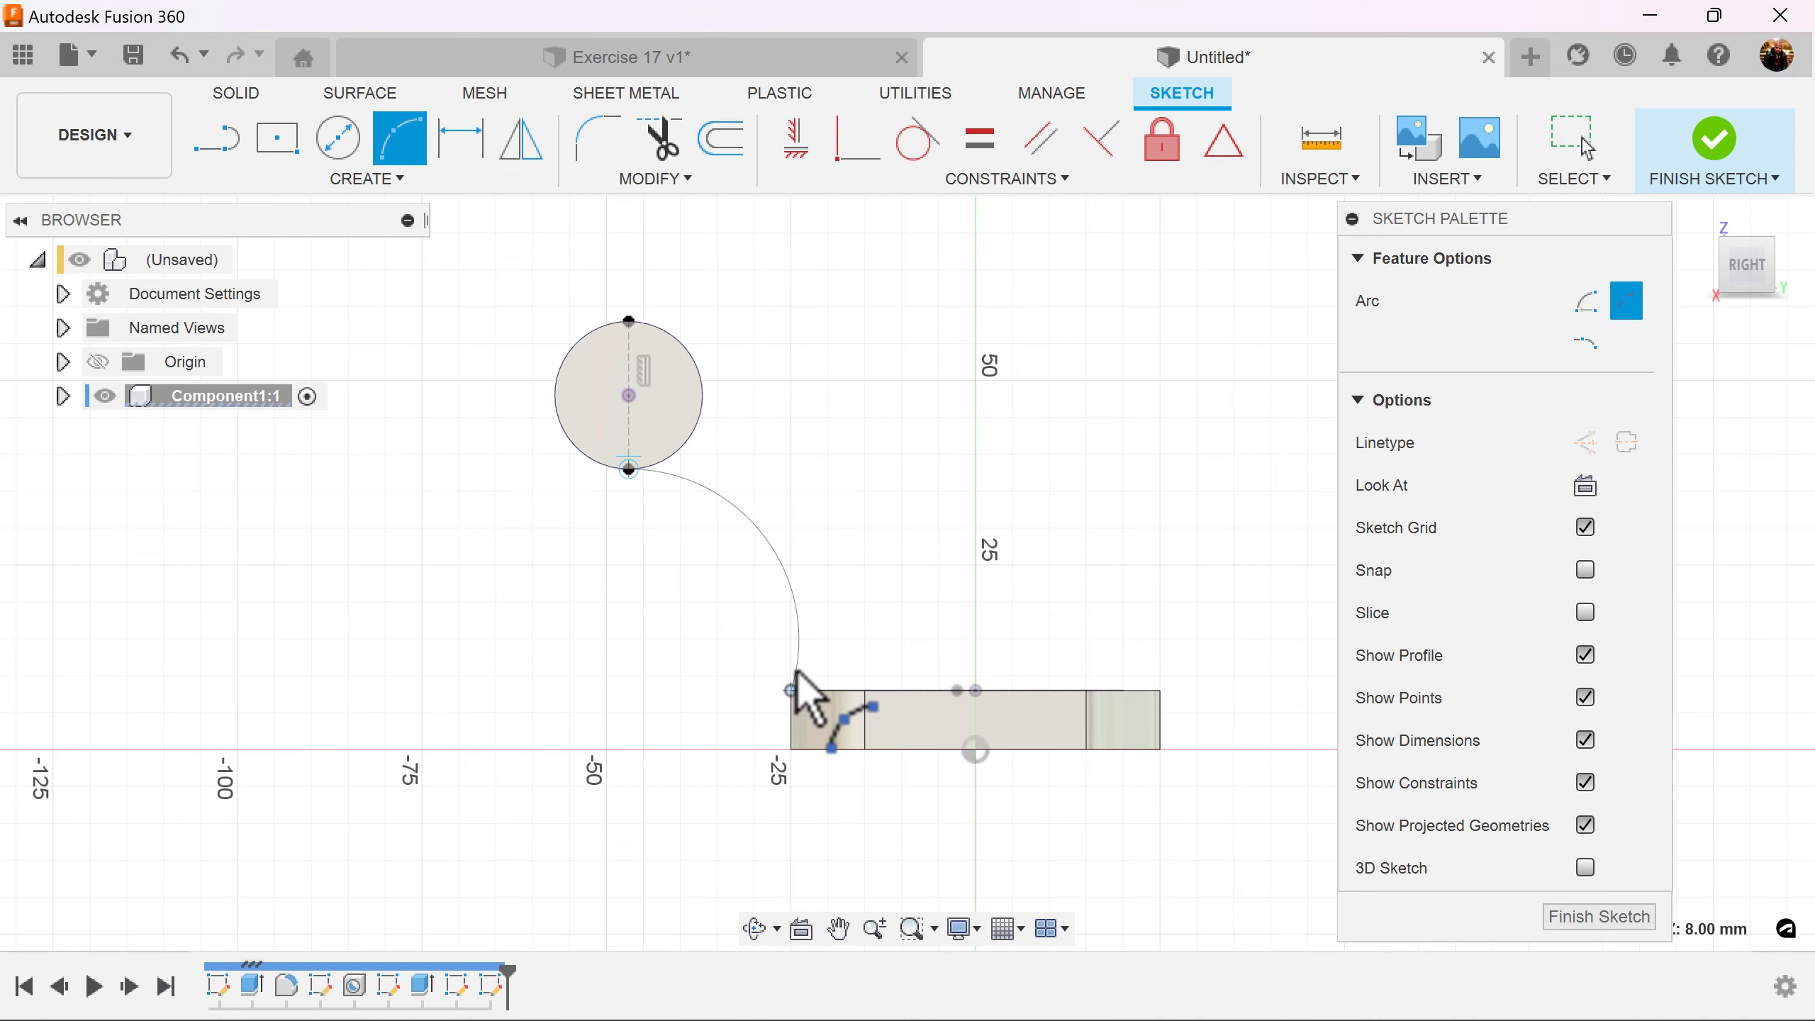
{"action": "left_click", "coordinate": [837, 612]}
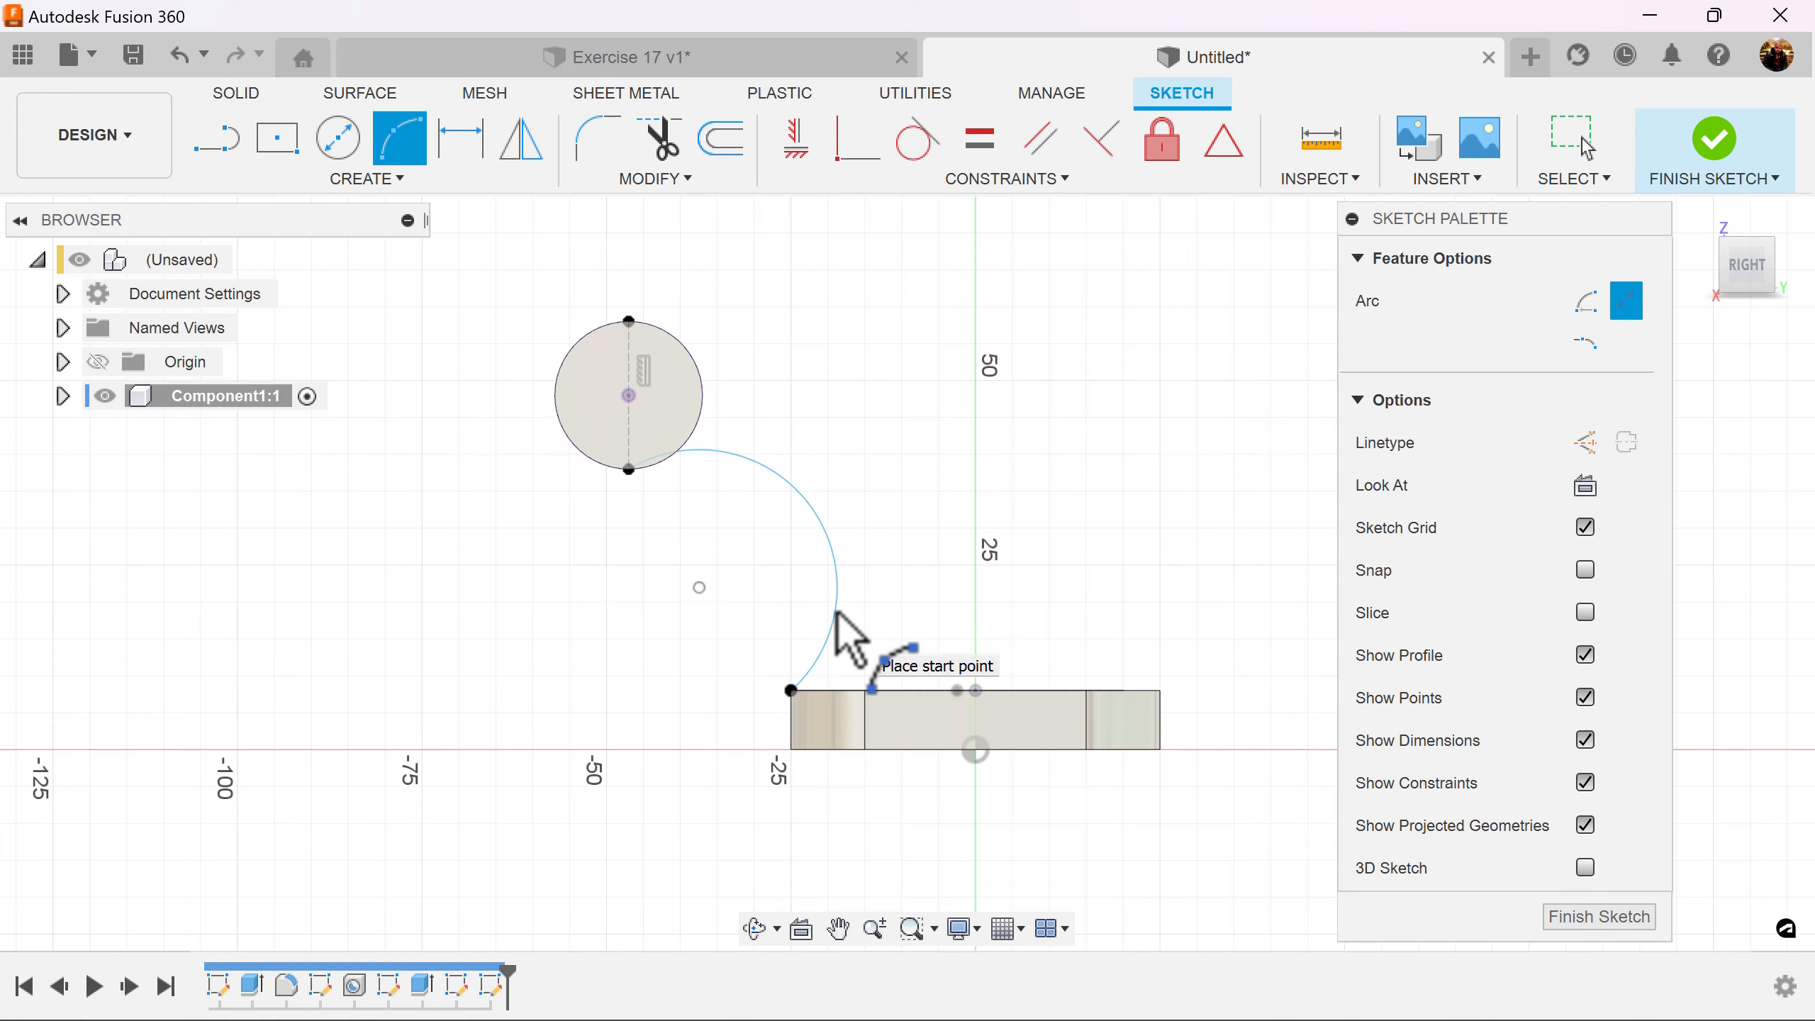
Dimension the inner arc with a radius of 32.5 mm.
{"action": "left_click", "coordinate": [477, 149]}
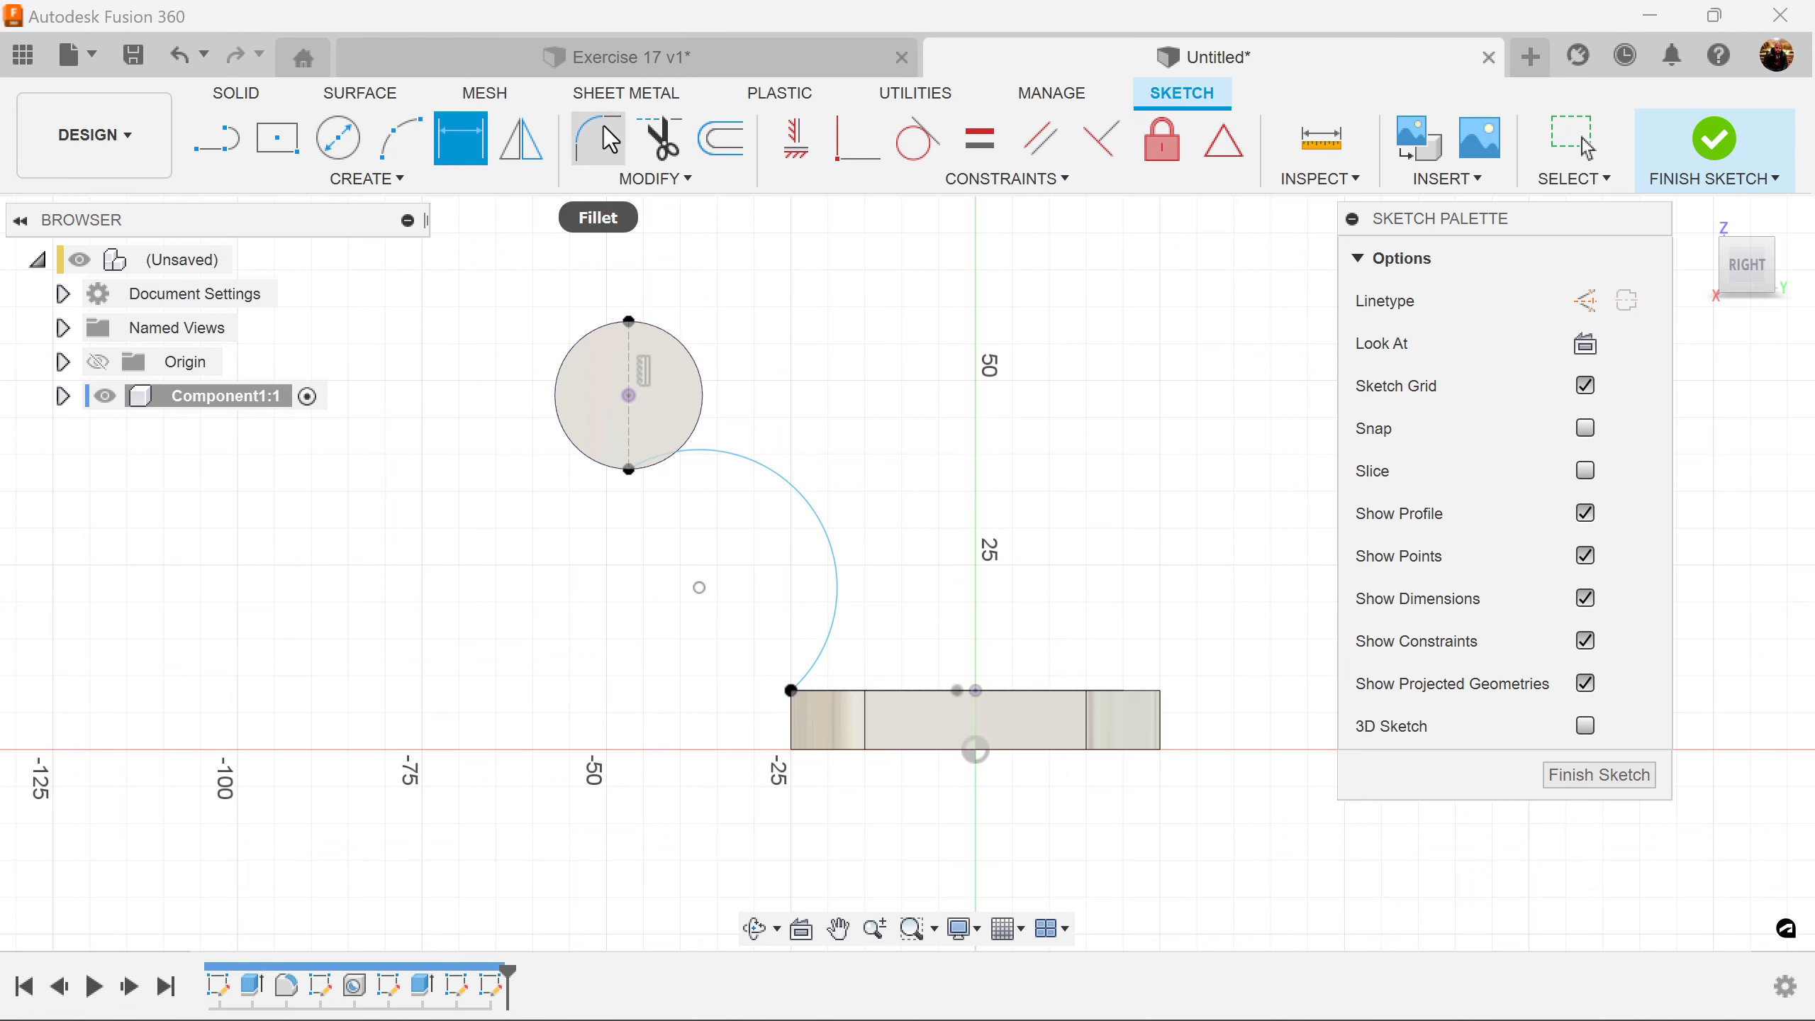
{"action": "left_click", "coordinate": [810, 505]}
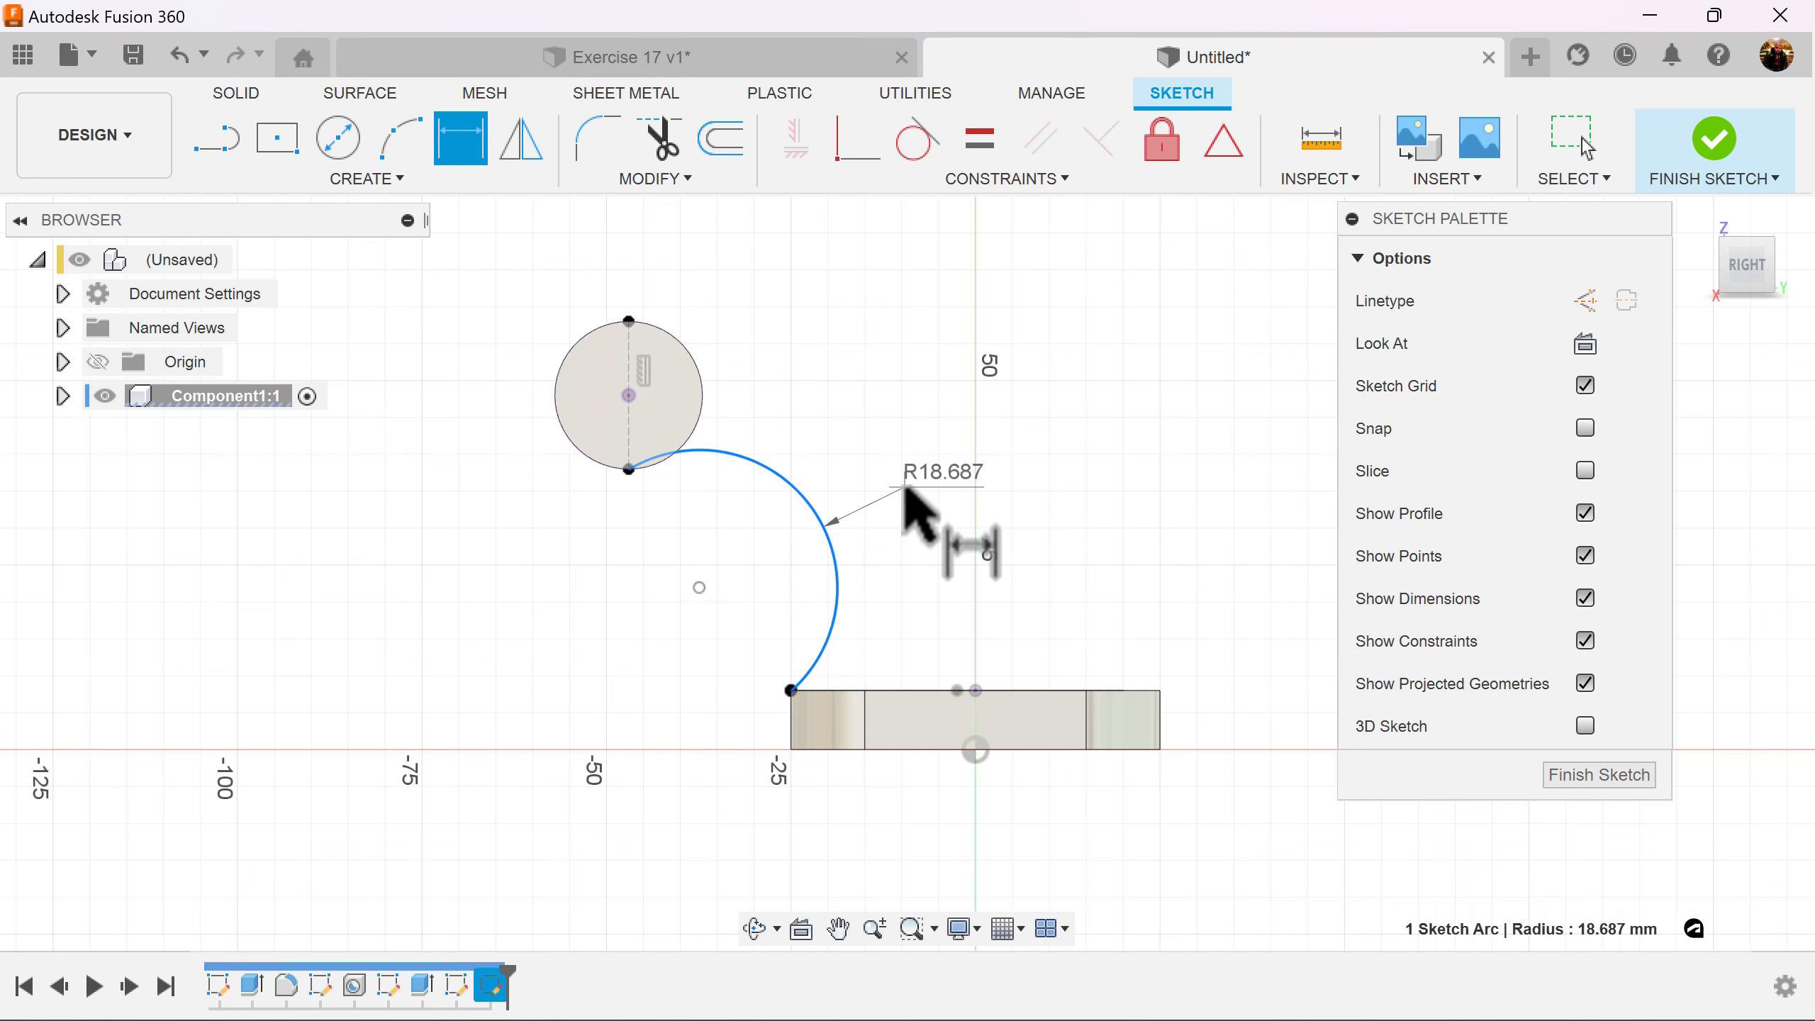
{"action": "left_click", "coordinate": [911, 500]}
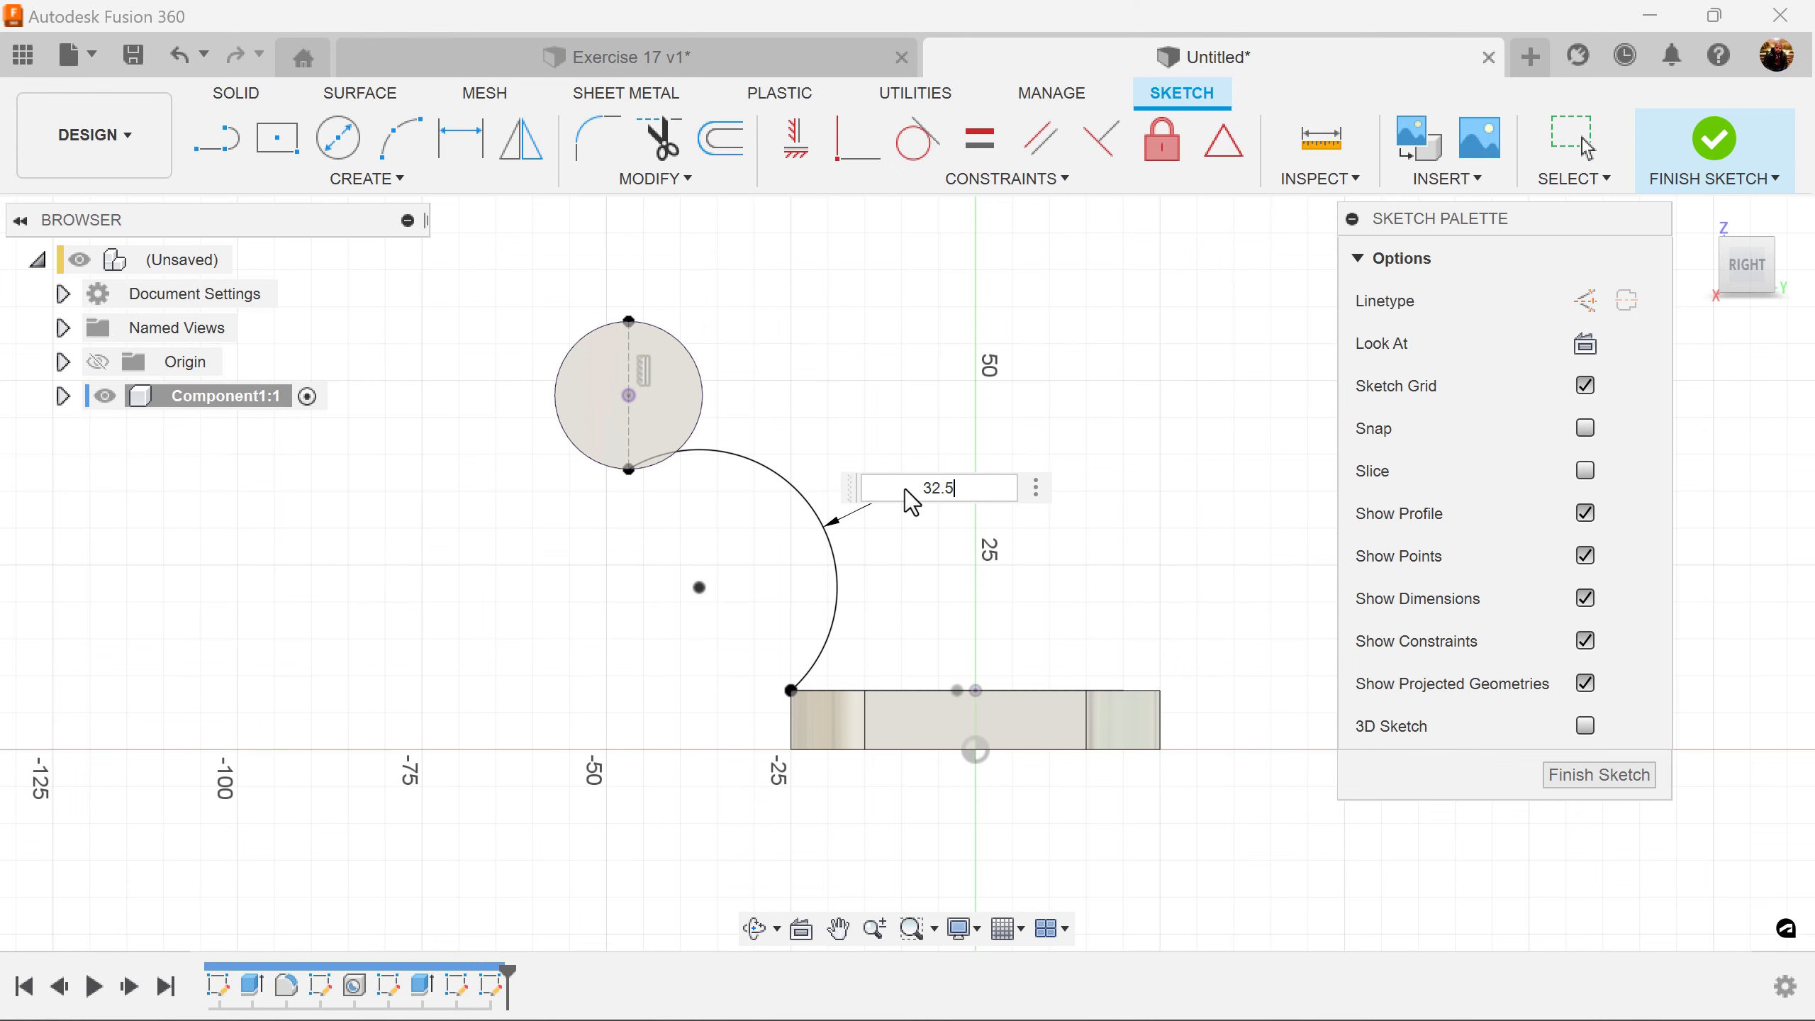
{"action": "key", "text": "Return"}
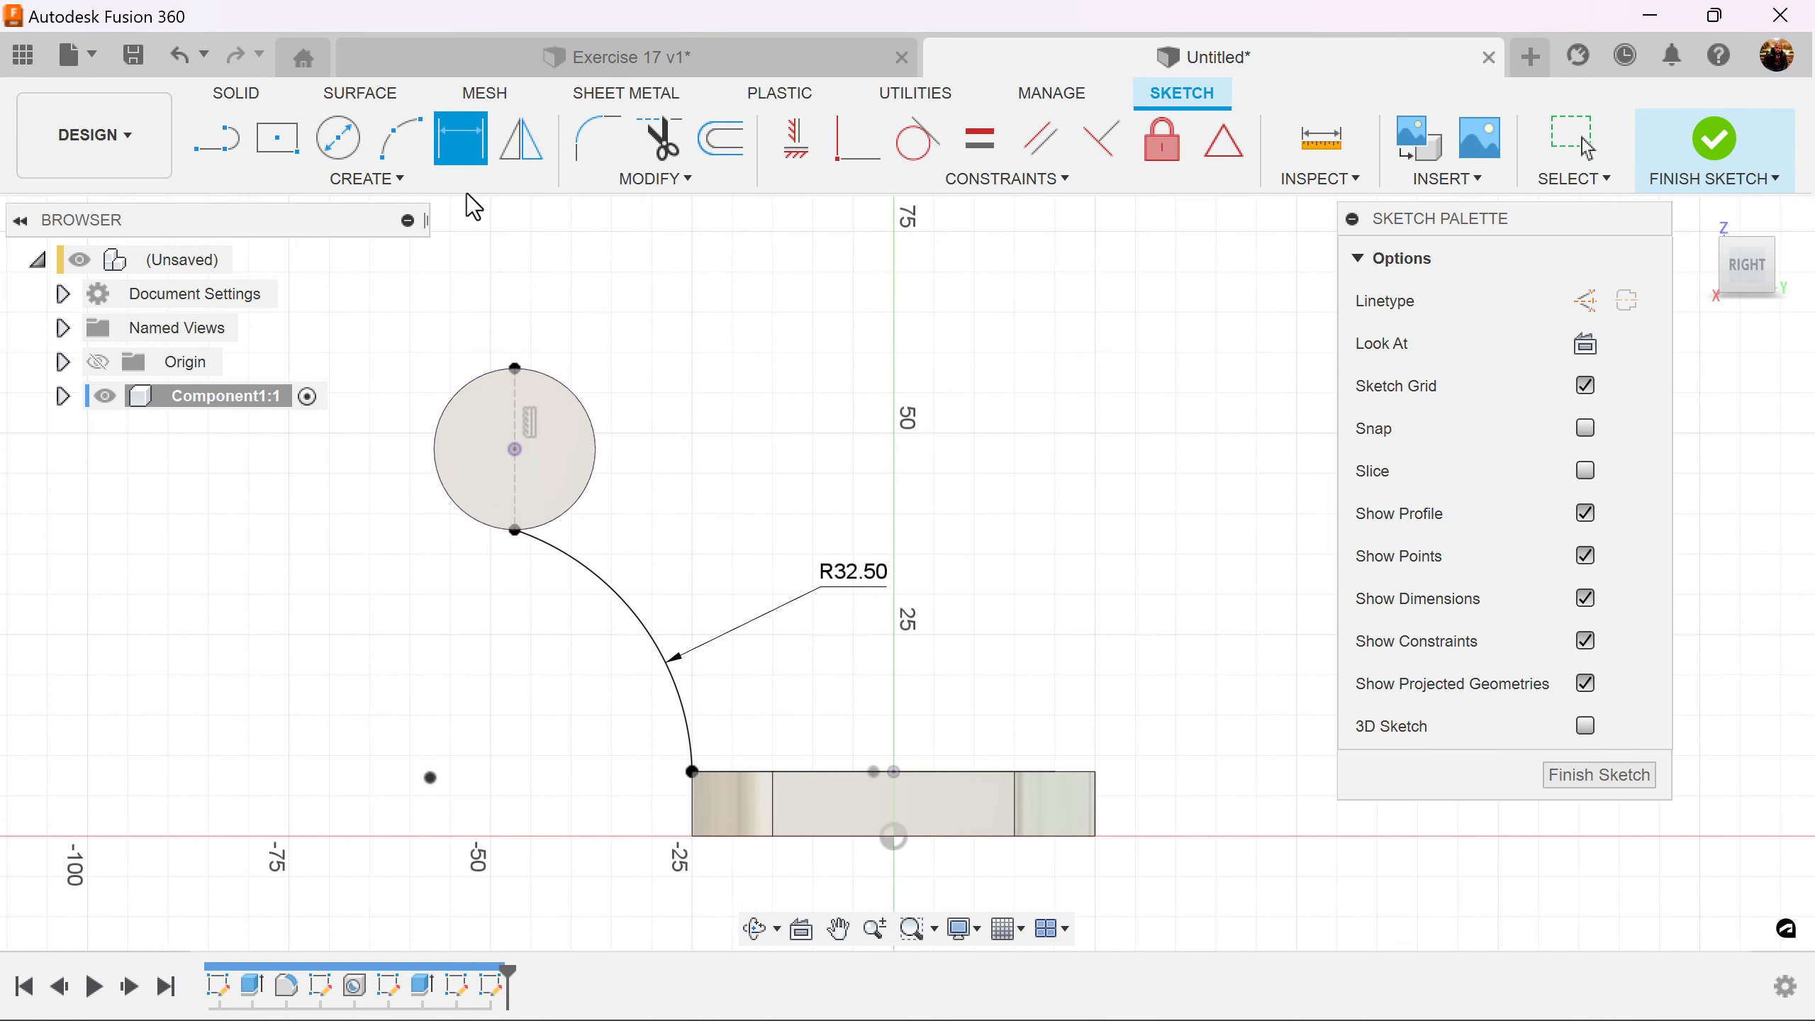
Draw an outer three-point arc of about 42.7 mm radius from near the boss circle's top to the base plate's upper edge.
{"action": "left_click", "coordinate": [406, 143]}
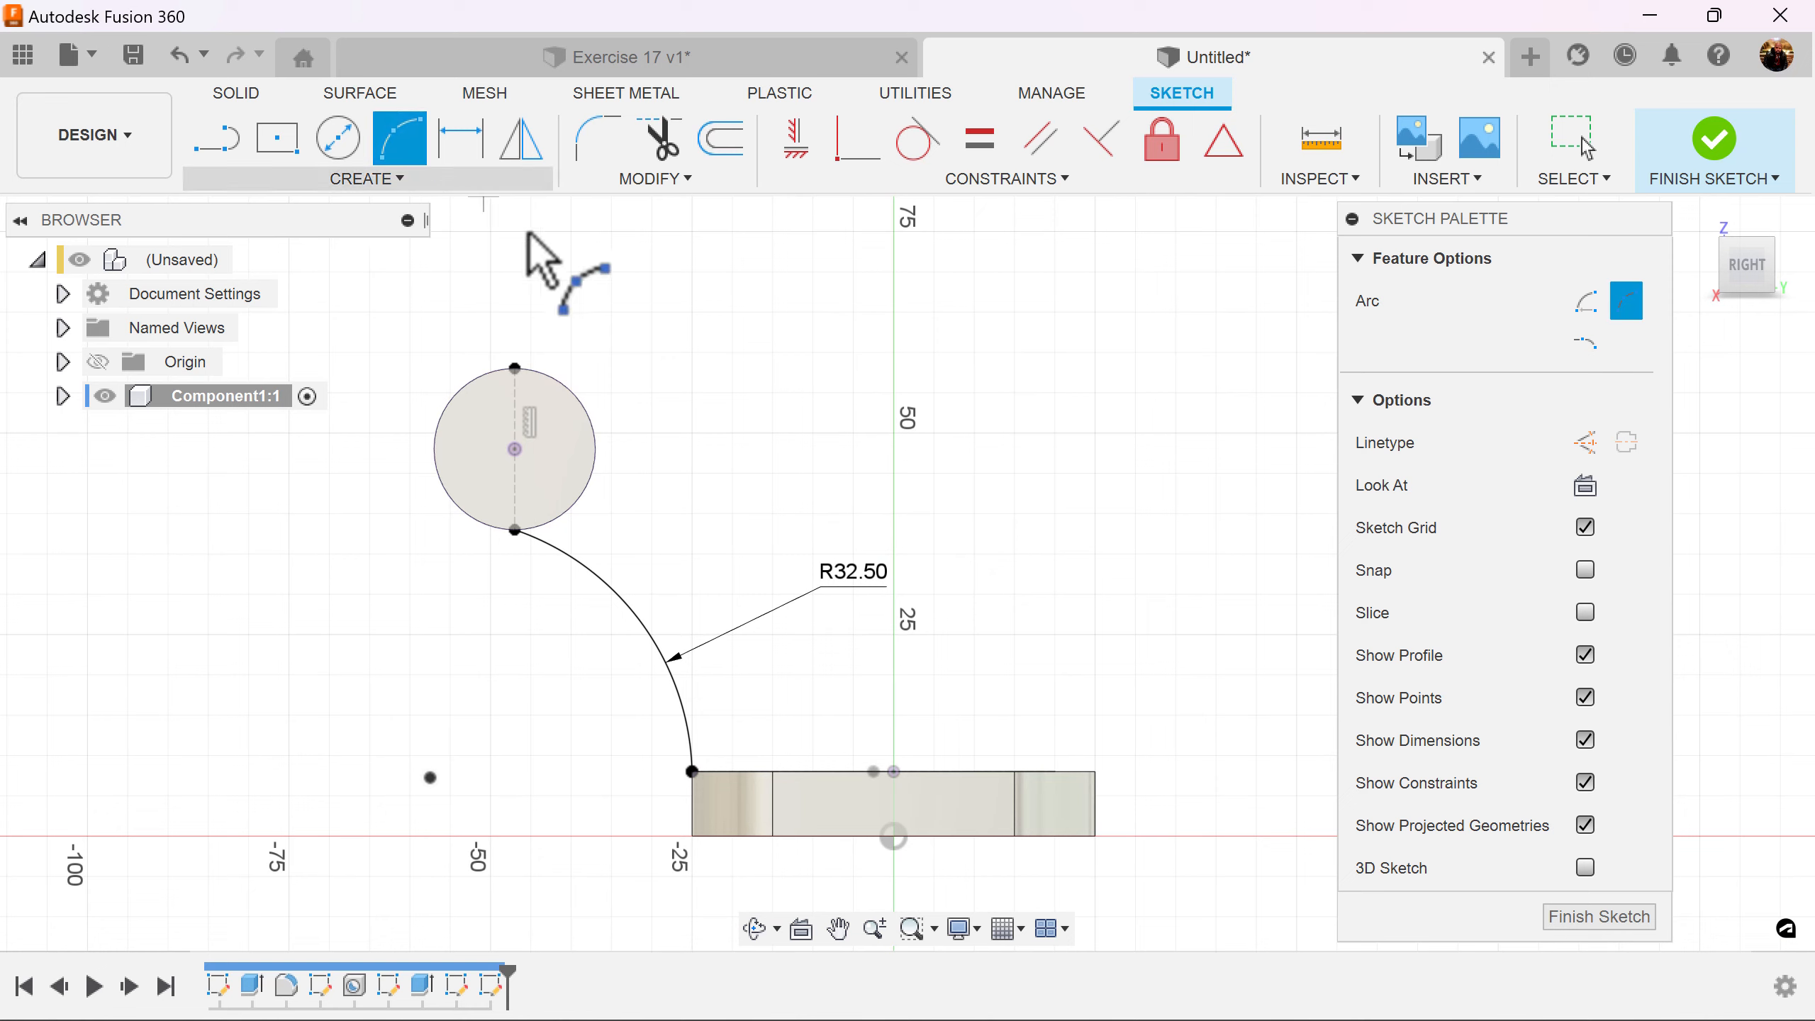
{"action": "left_click", "coordinate": [543, 372]}
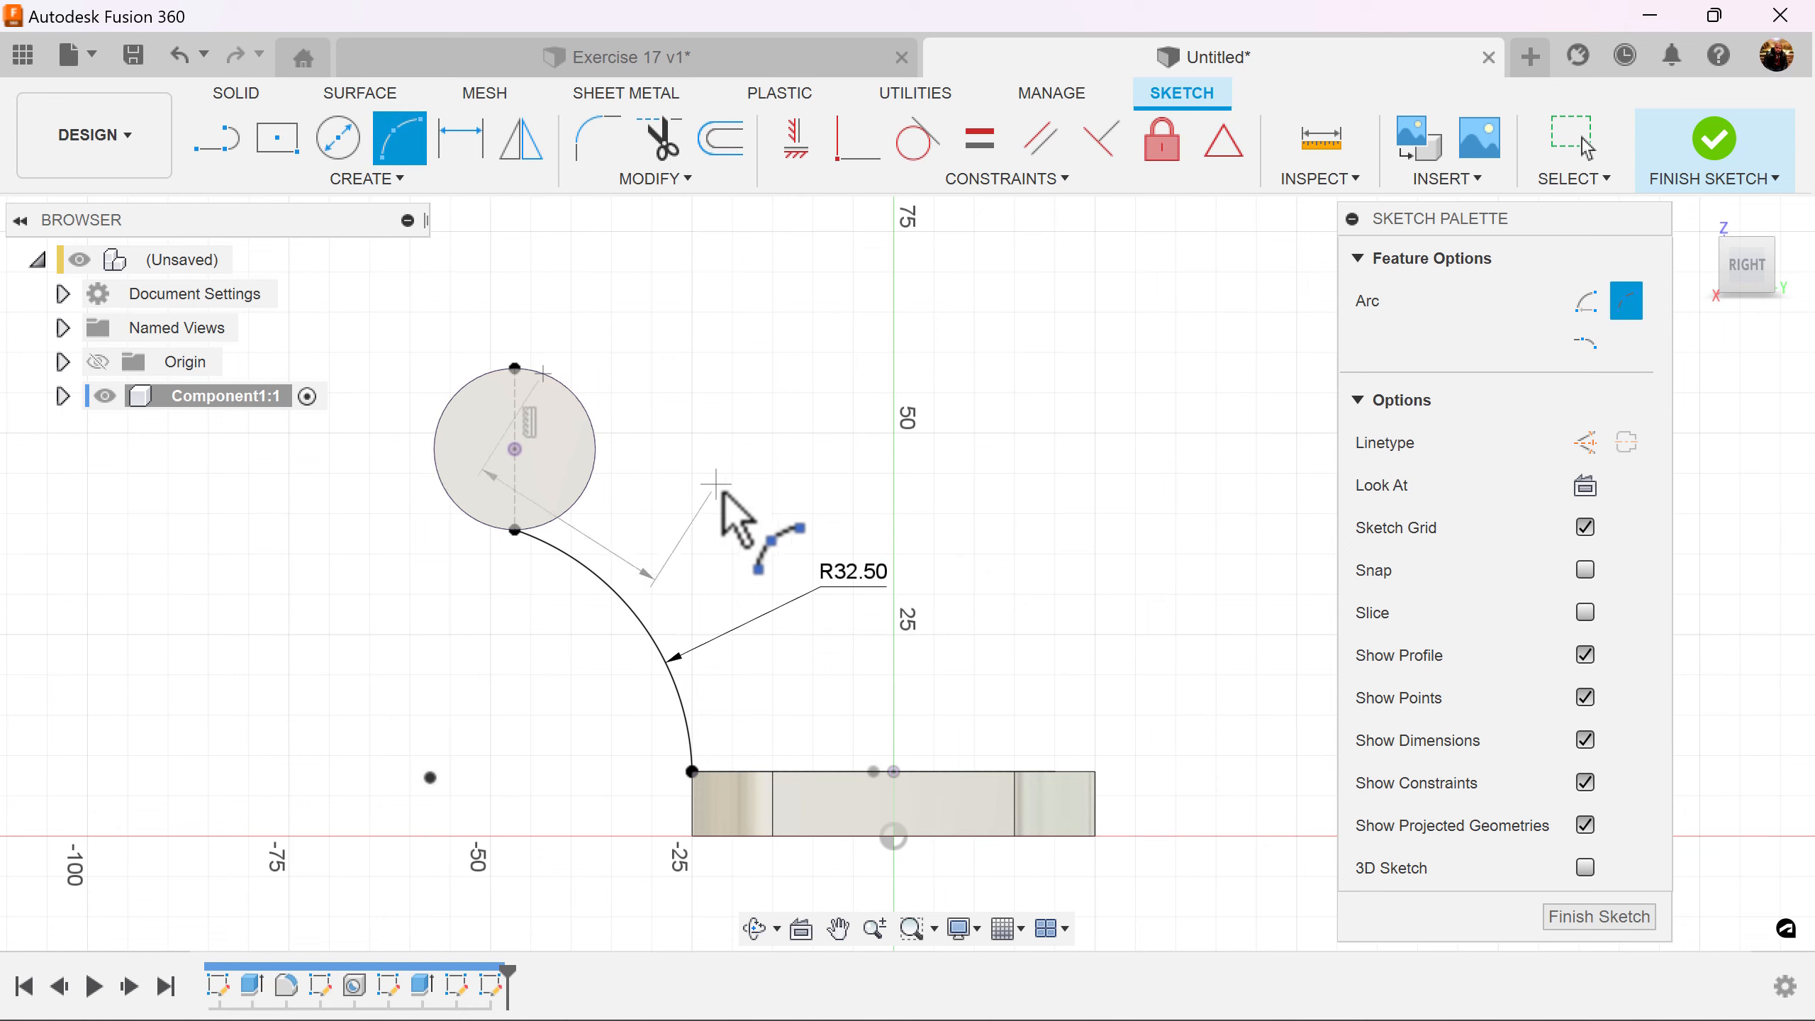
{"action": "left_click", "coordinate": [976, 771]}
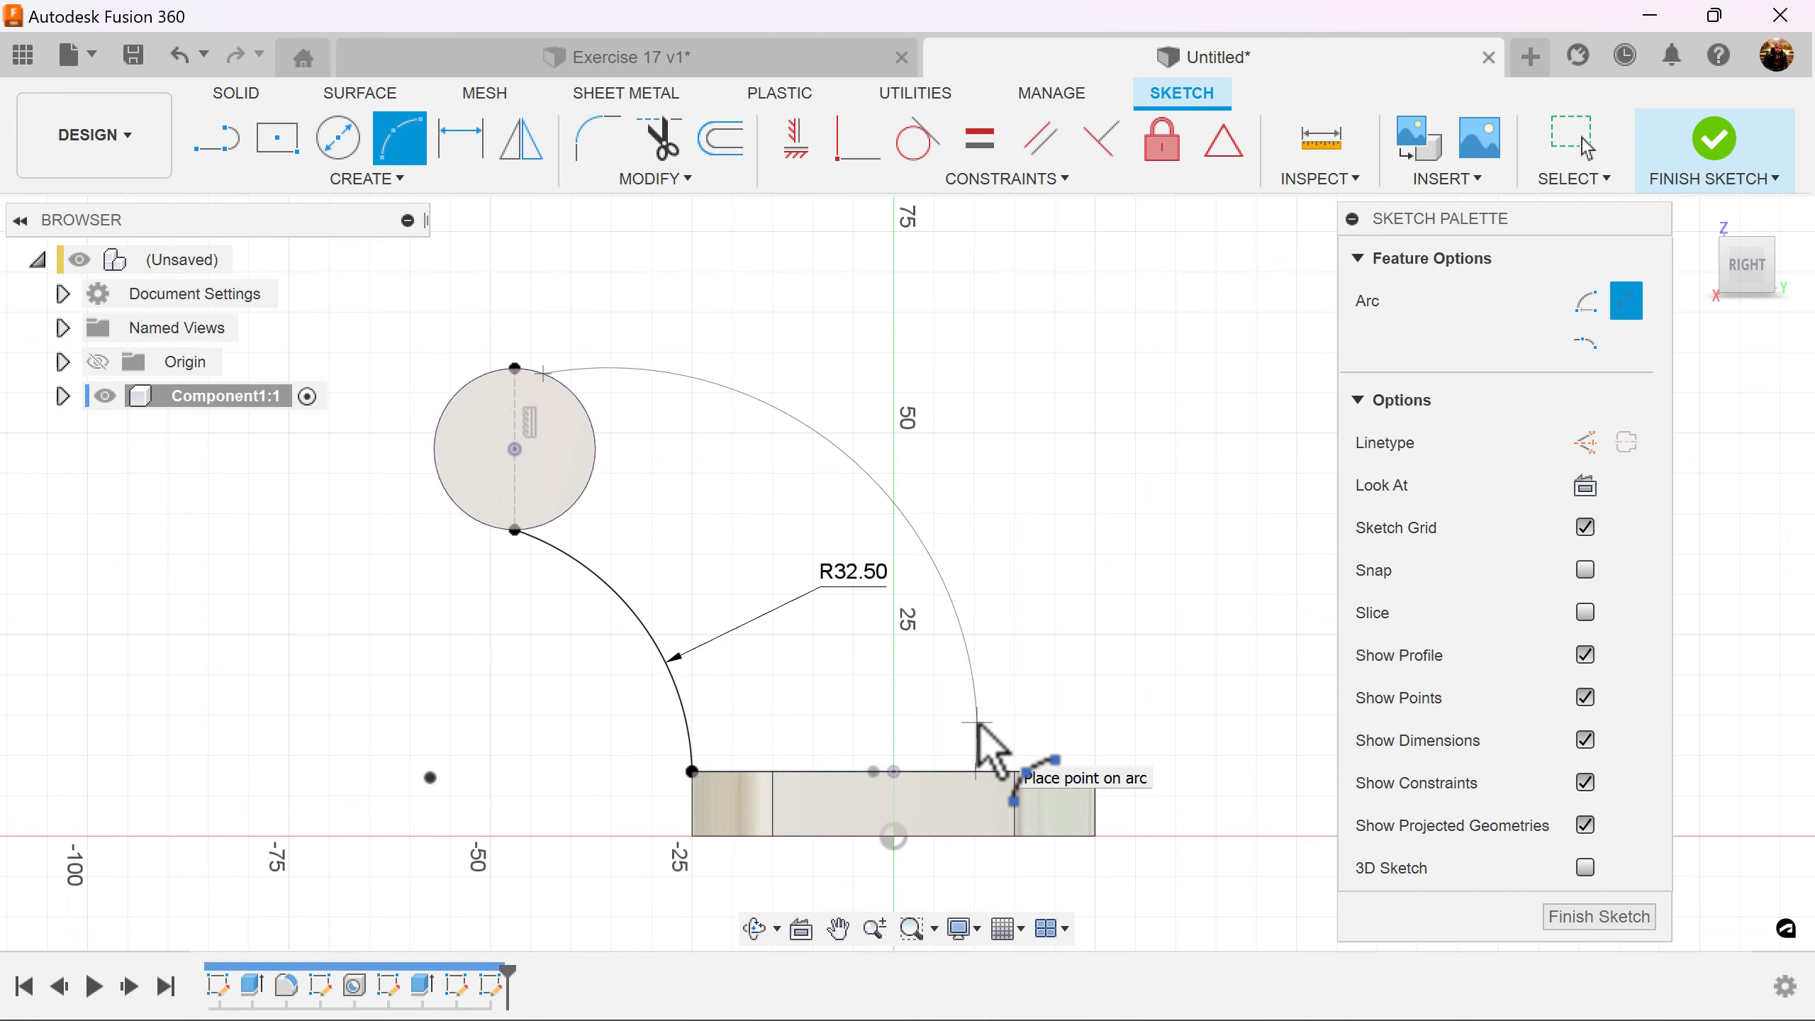
{"action": "left_click", "coordinate": [977, 645]}
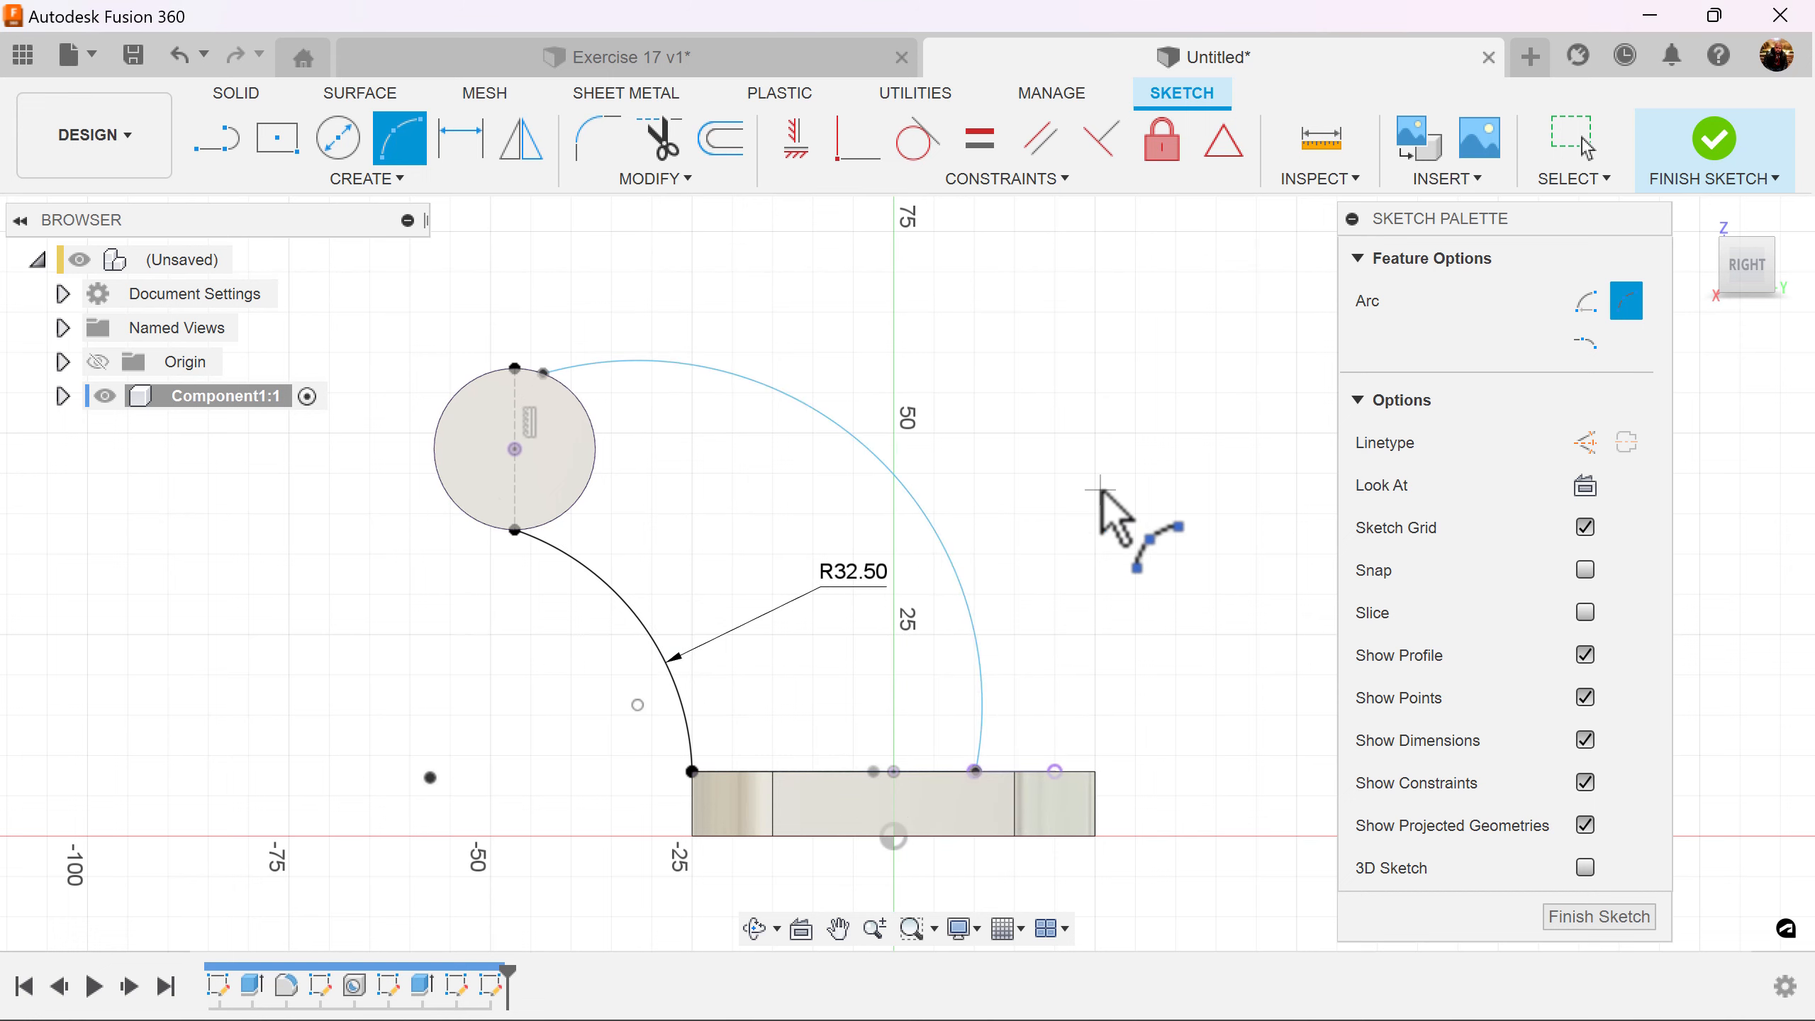
Make the outer arc tangent to the boss circle.
{"action": "left_click", "coordinate": [921, 146]}
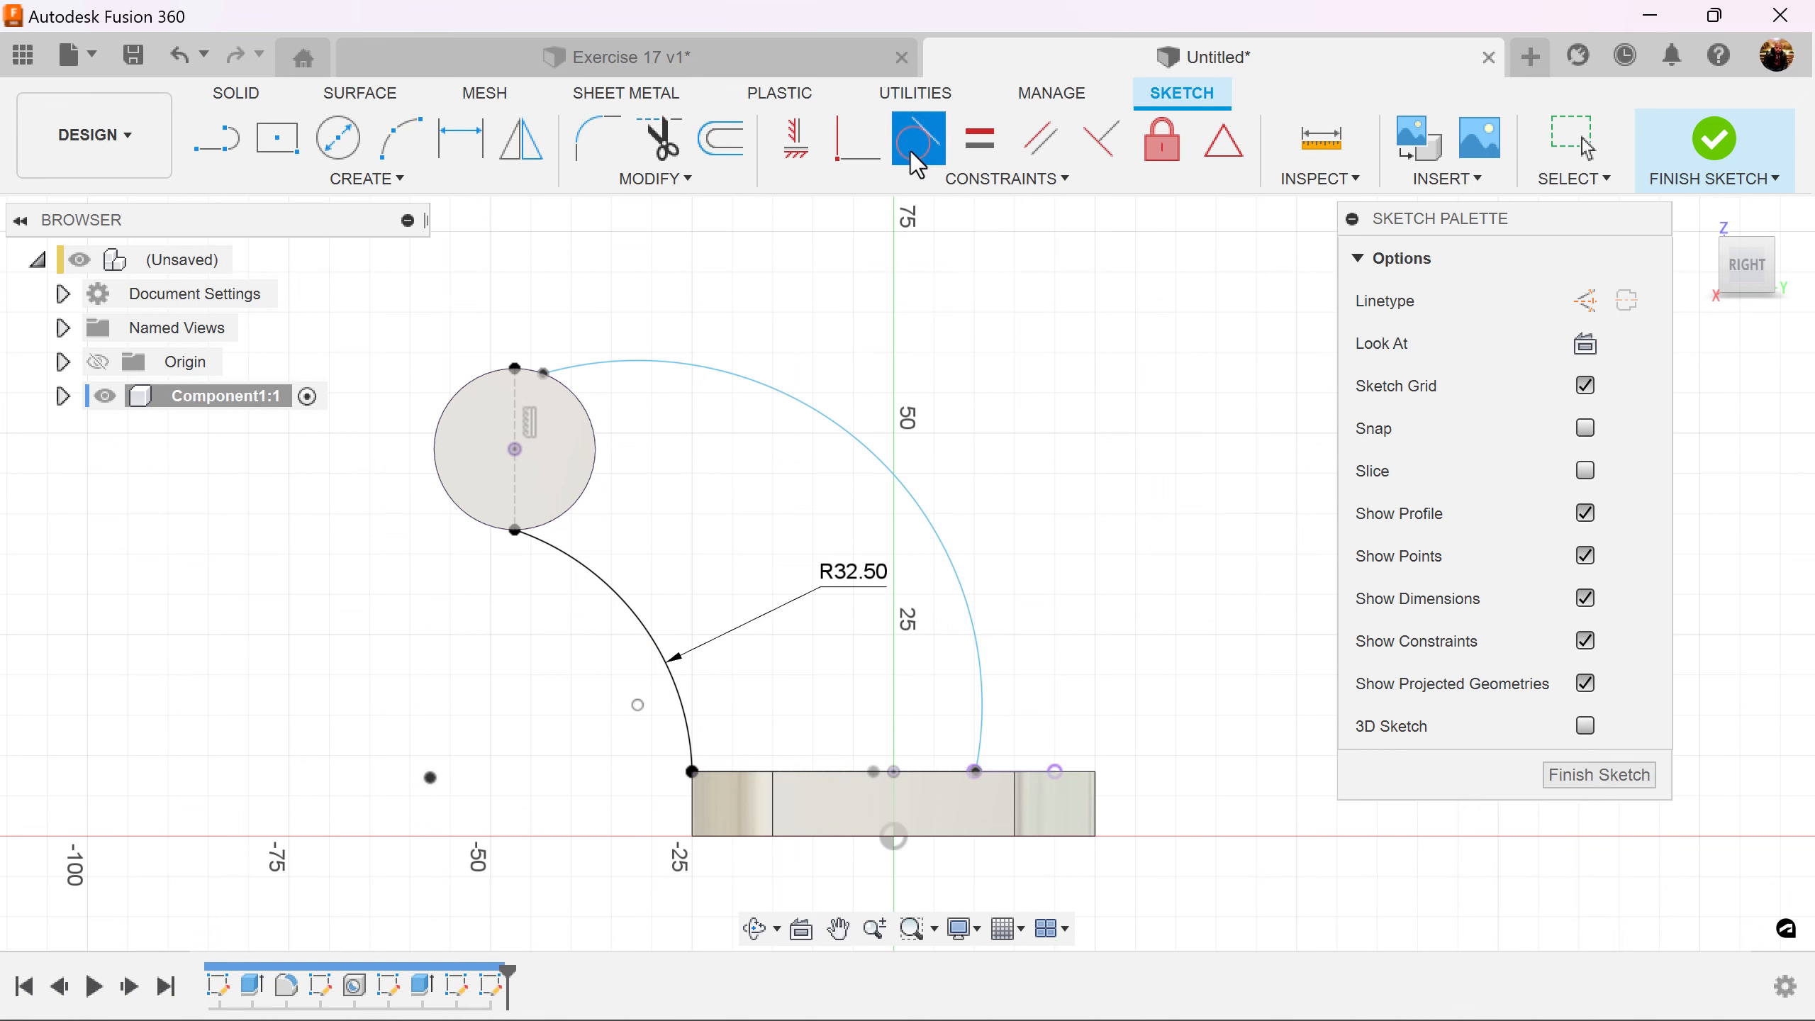
{"action": "left_click", "coordinate": [760, 385]}
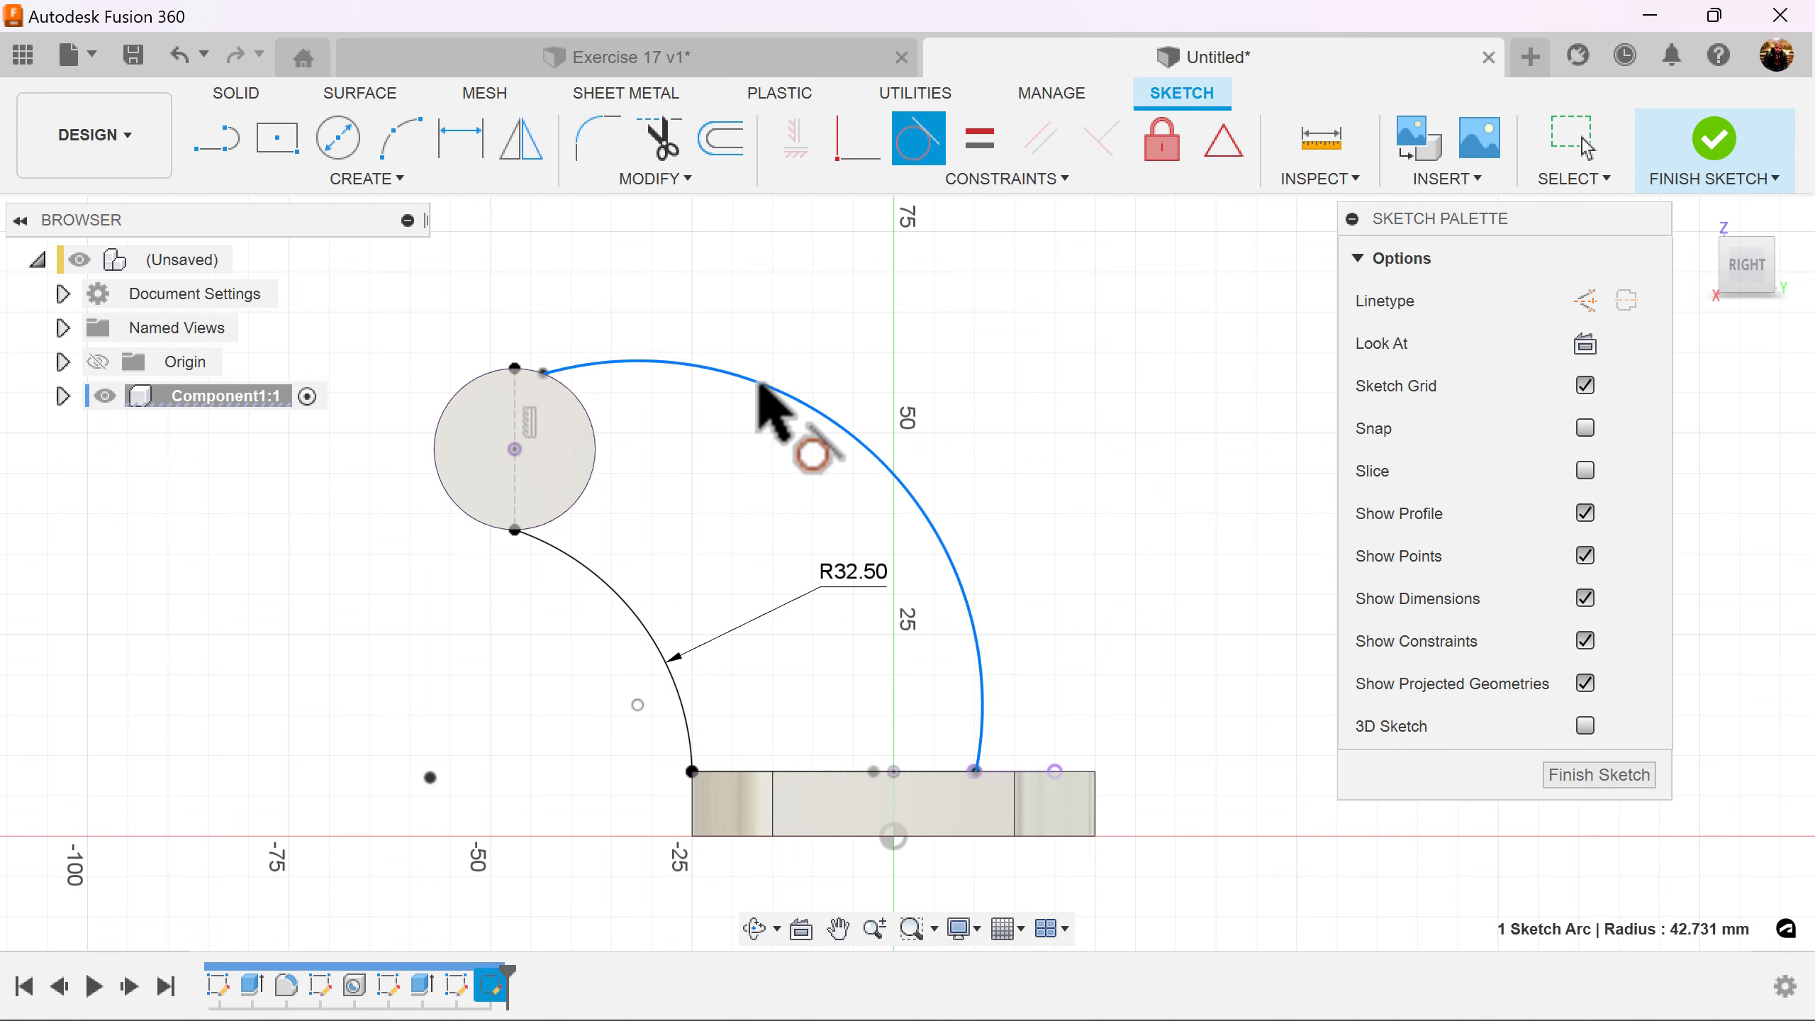
{"action": "left_click", "coordinate": [580, 402]}
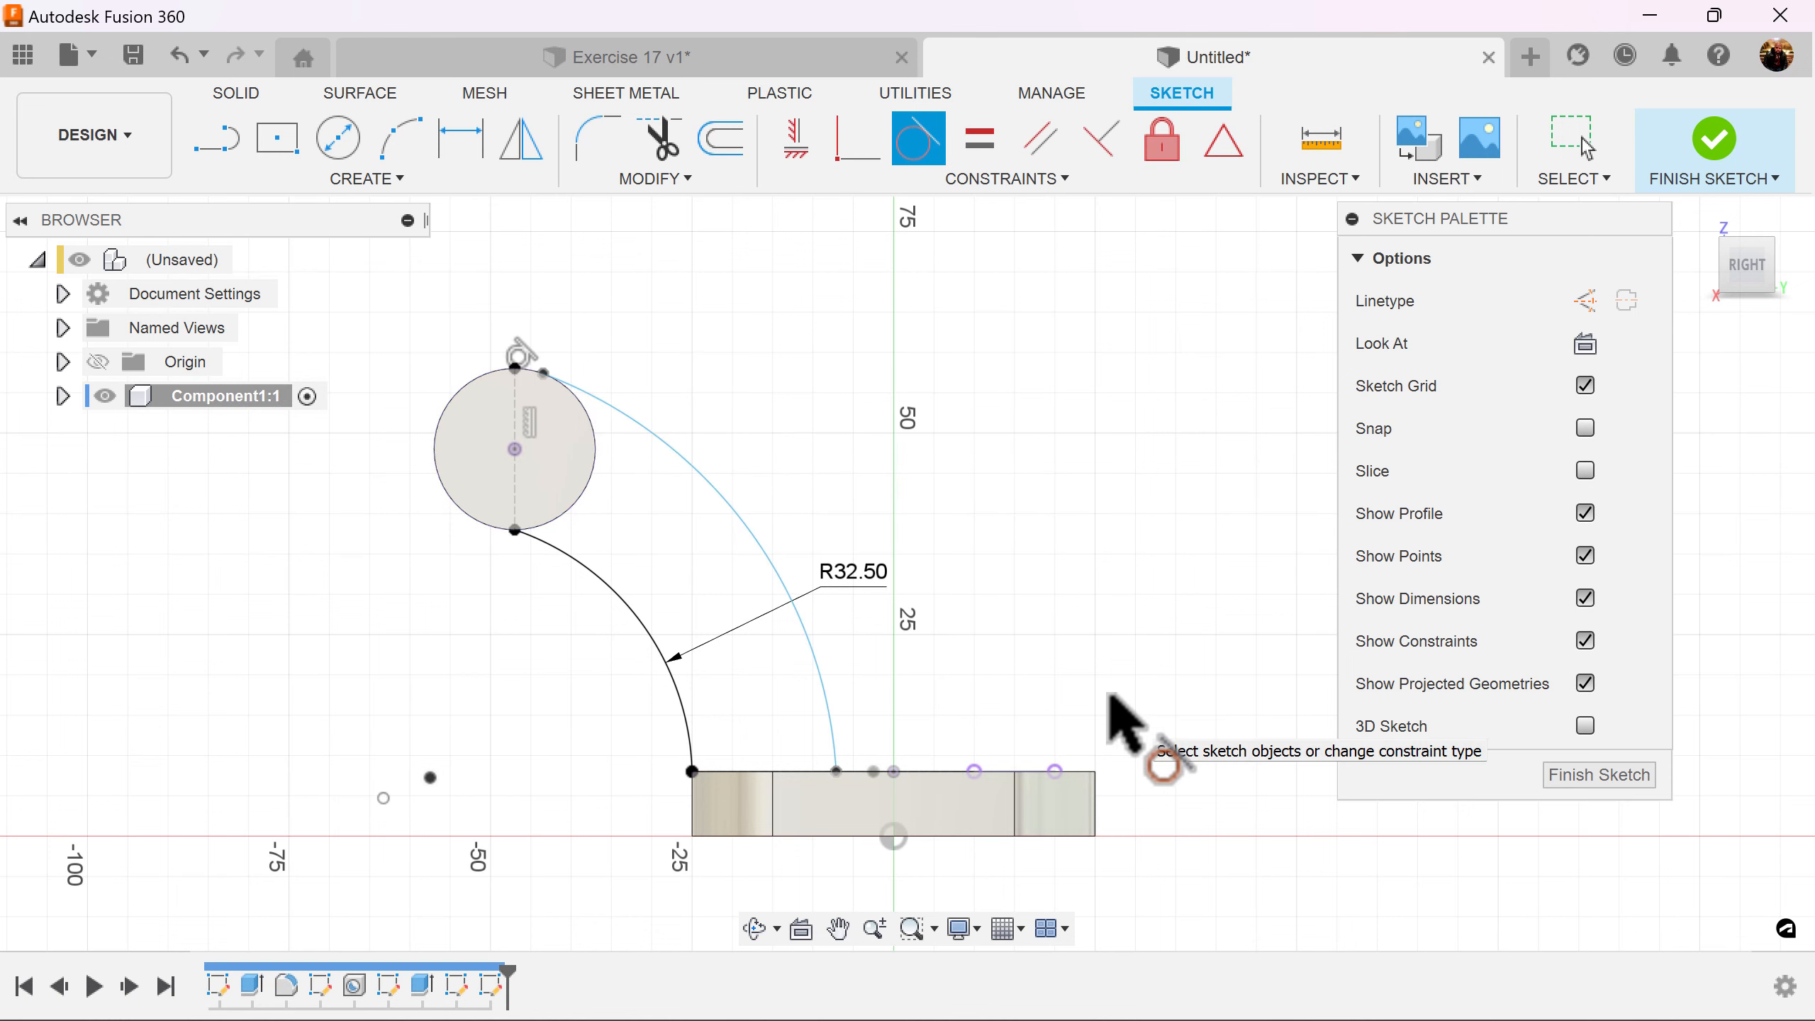
{"action": "key", "text": "Escape"}
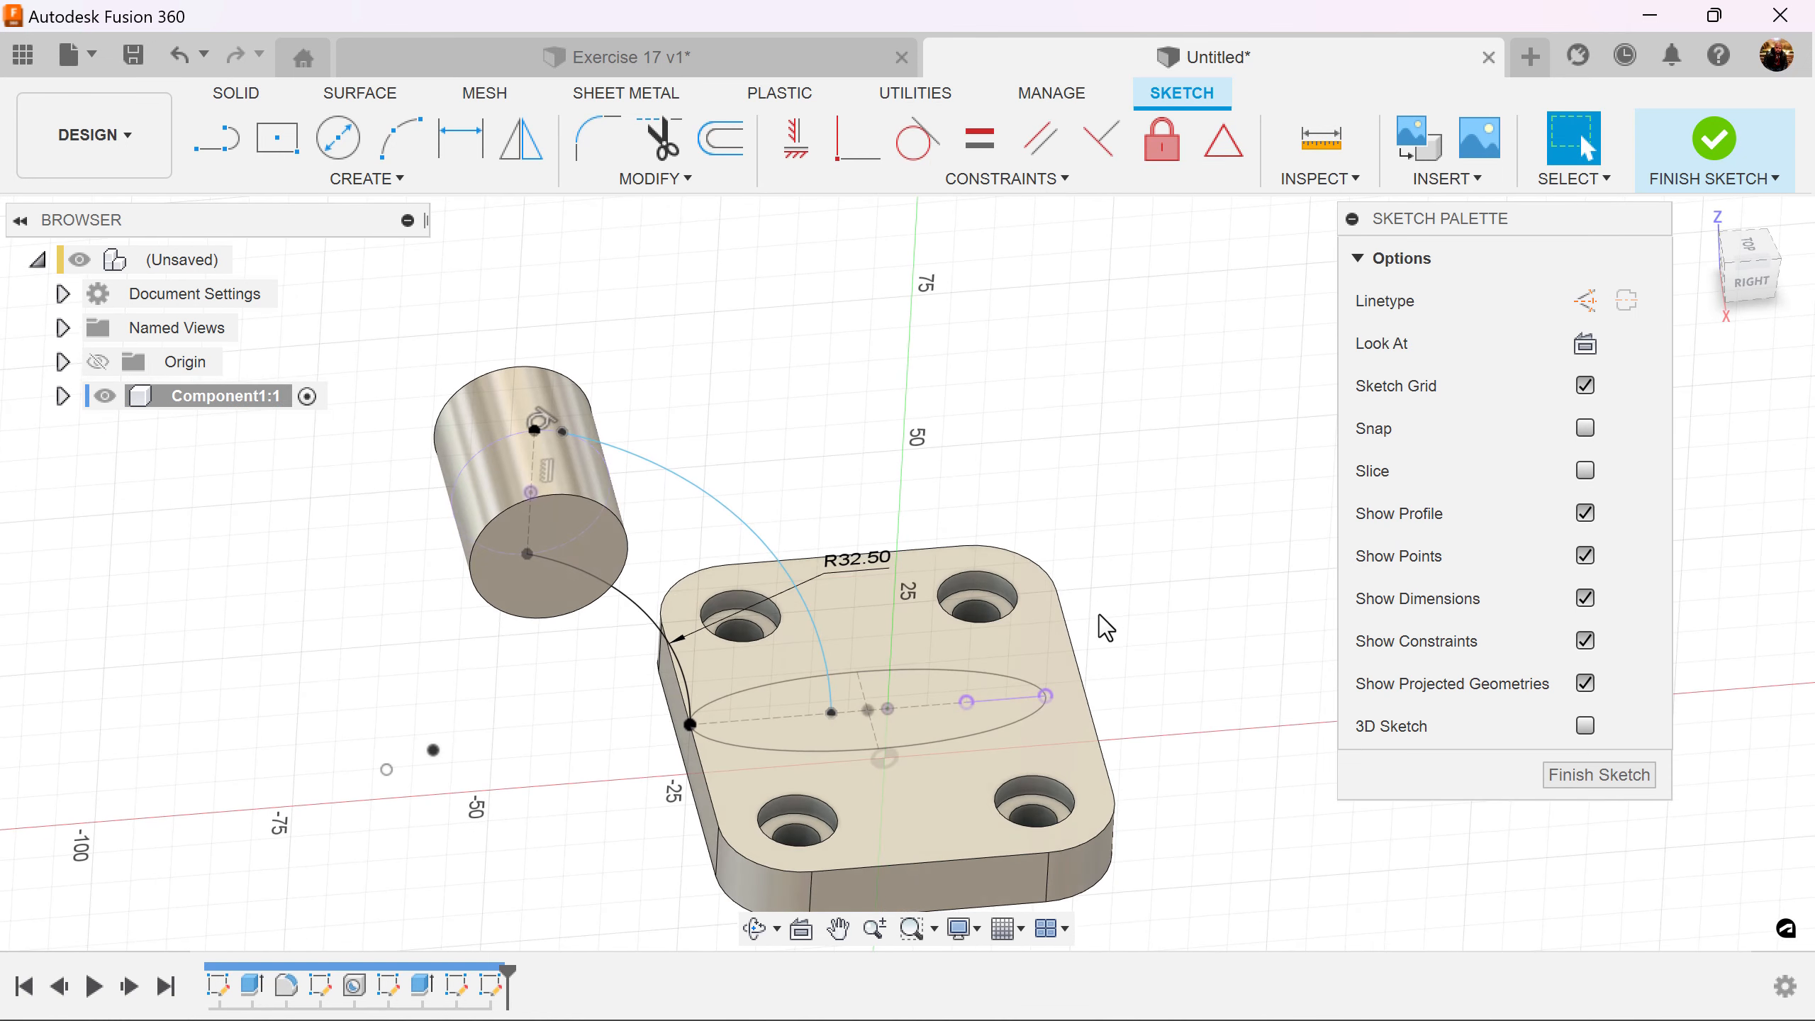
Make the outer arc's lower endpoint coincident with the far end of the ellipse's major axis.
{"action": "left_click", "coordinate": [861, 145]}
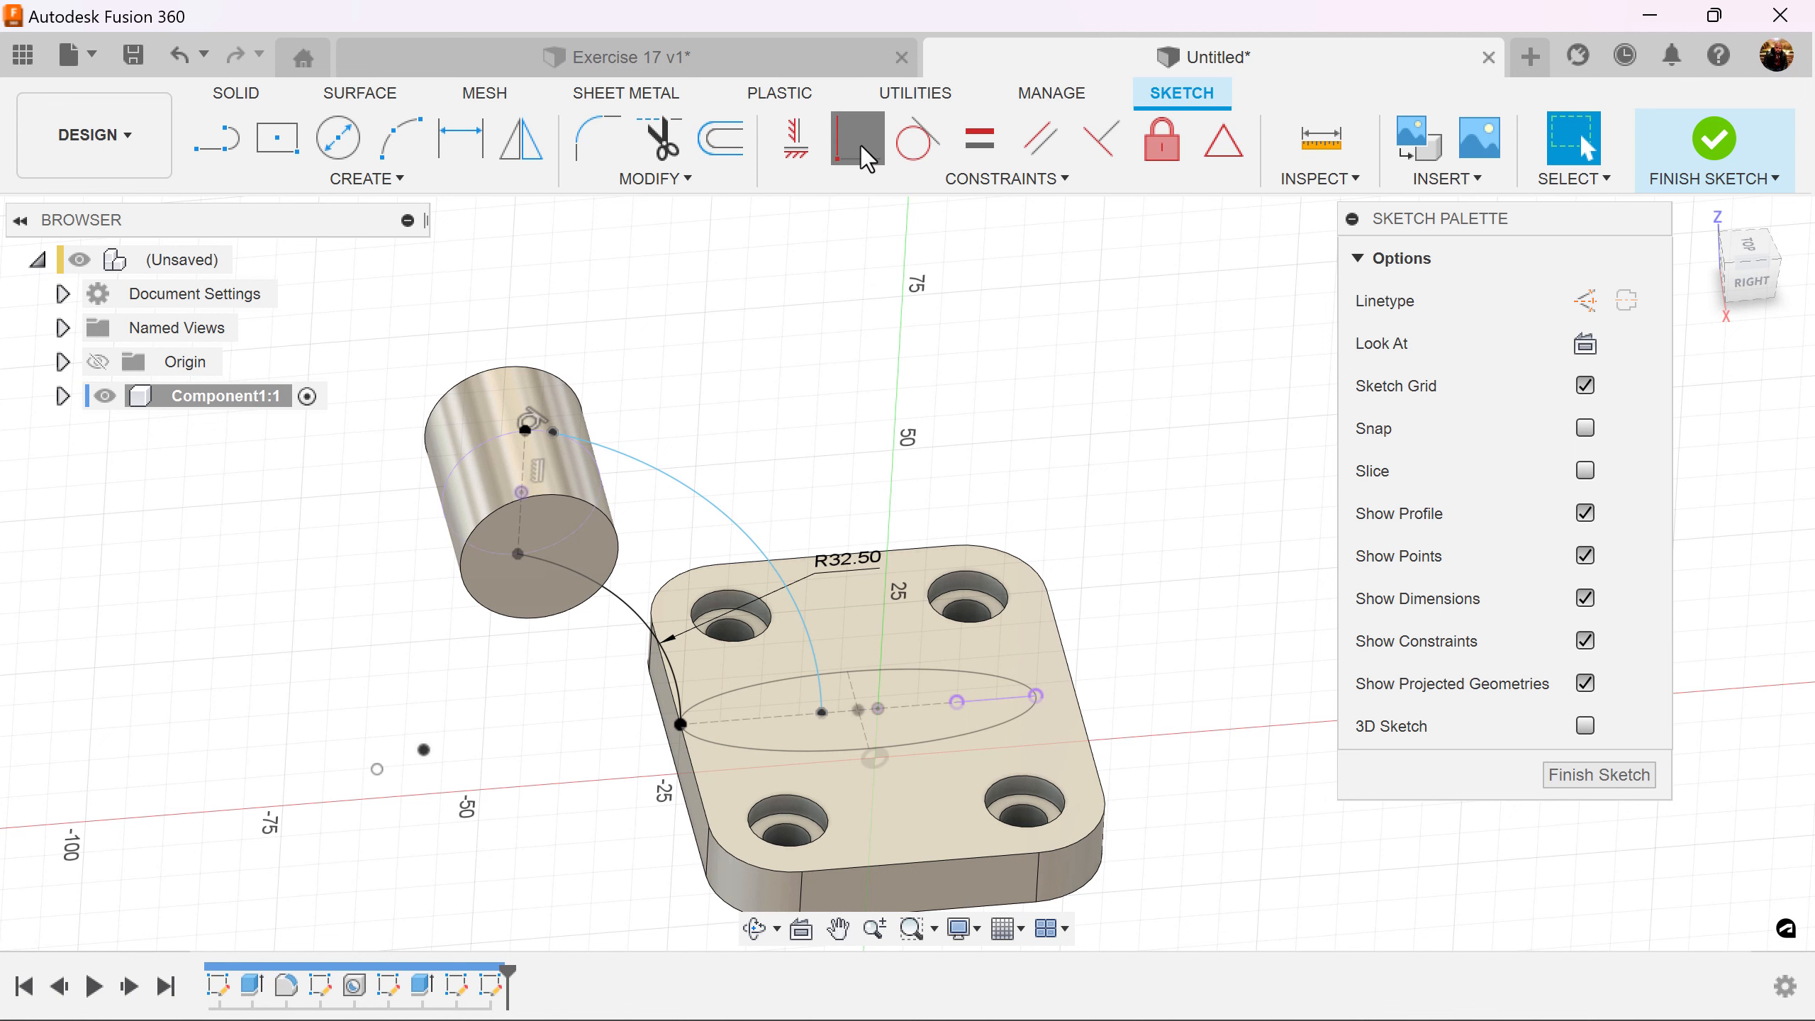
{"action": "left_click", "coordinate": [822, 712]}
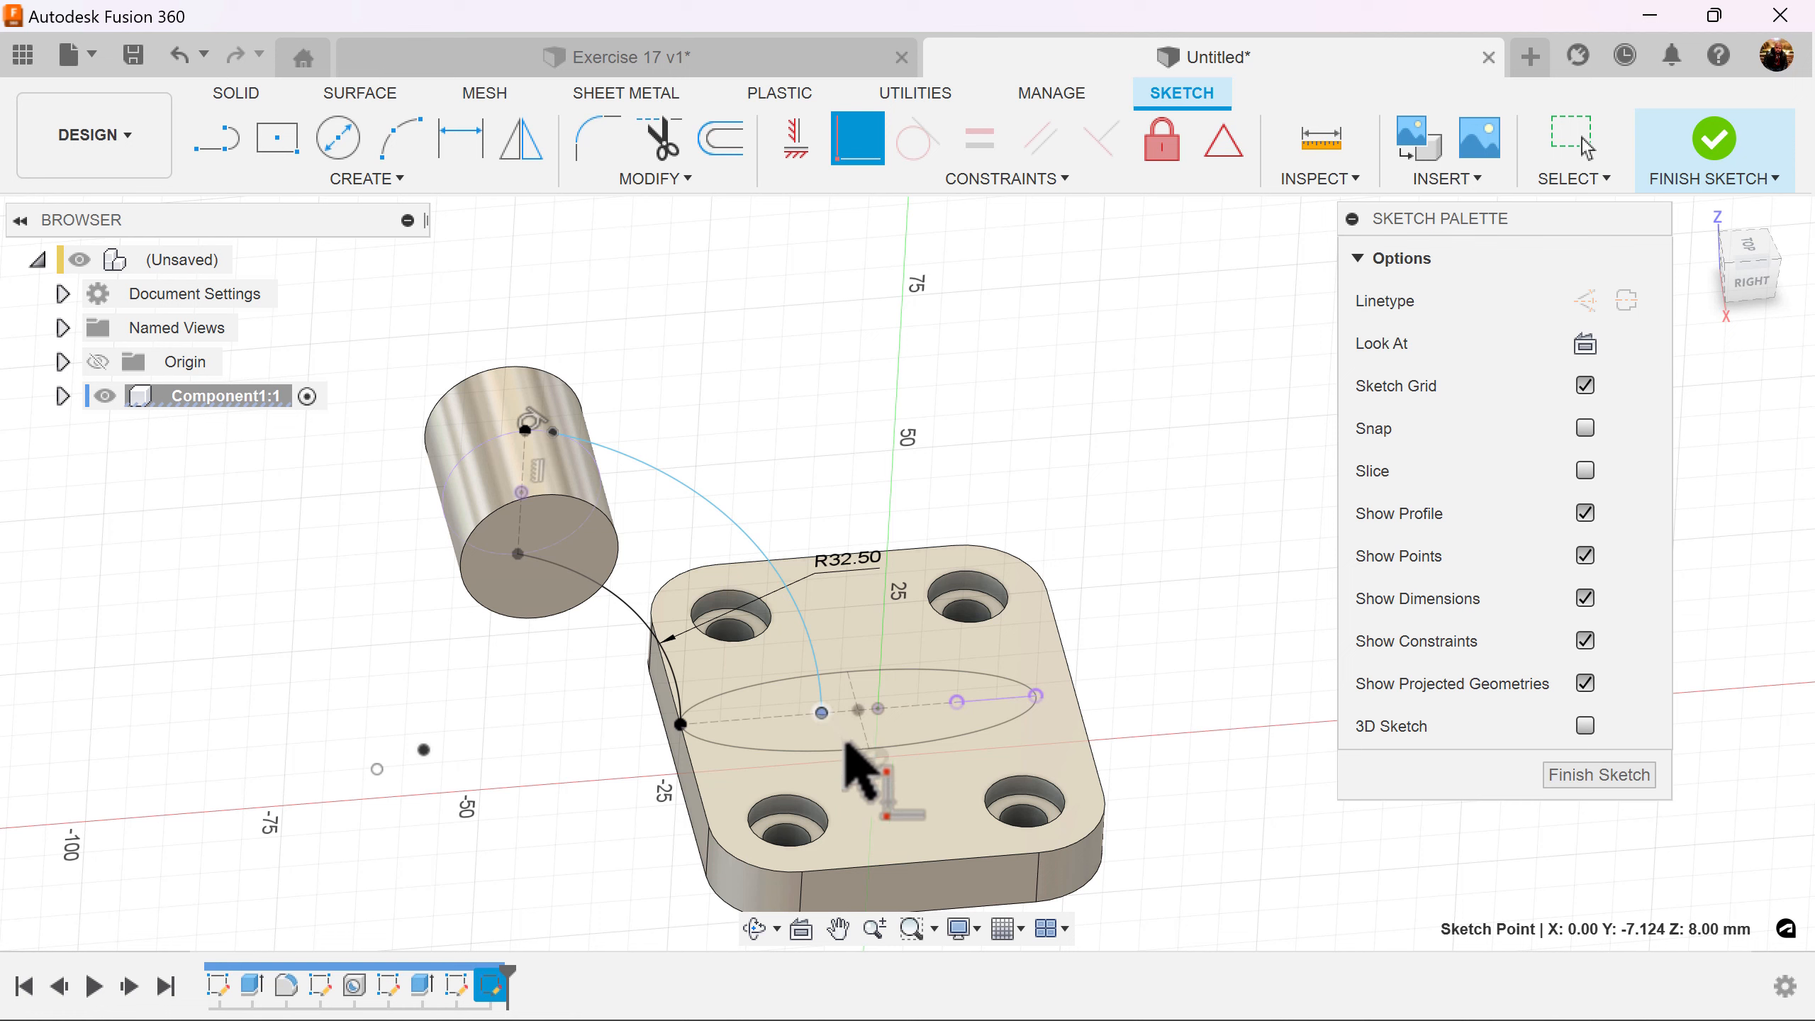
{"action": "left_click", "coordinate": [1036, 695]}
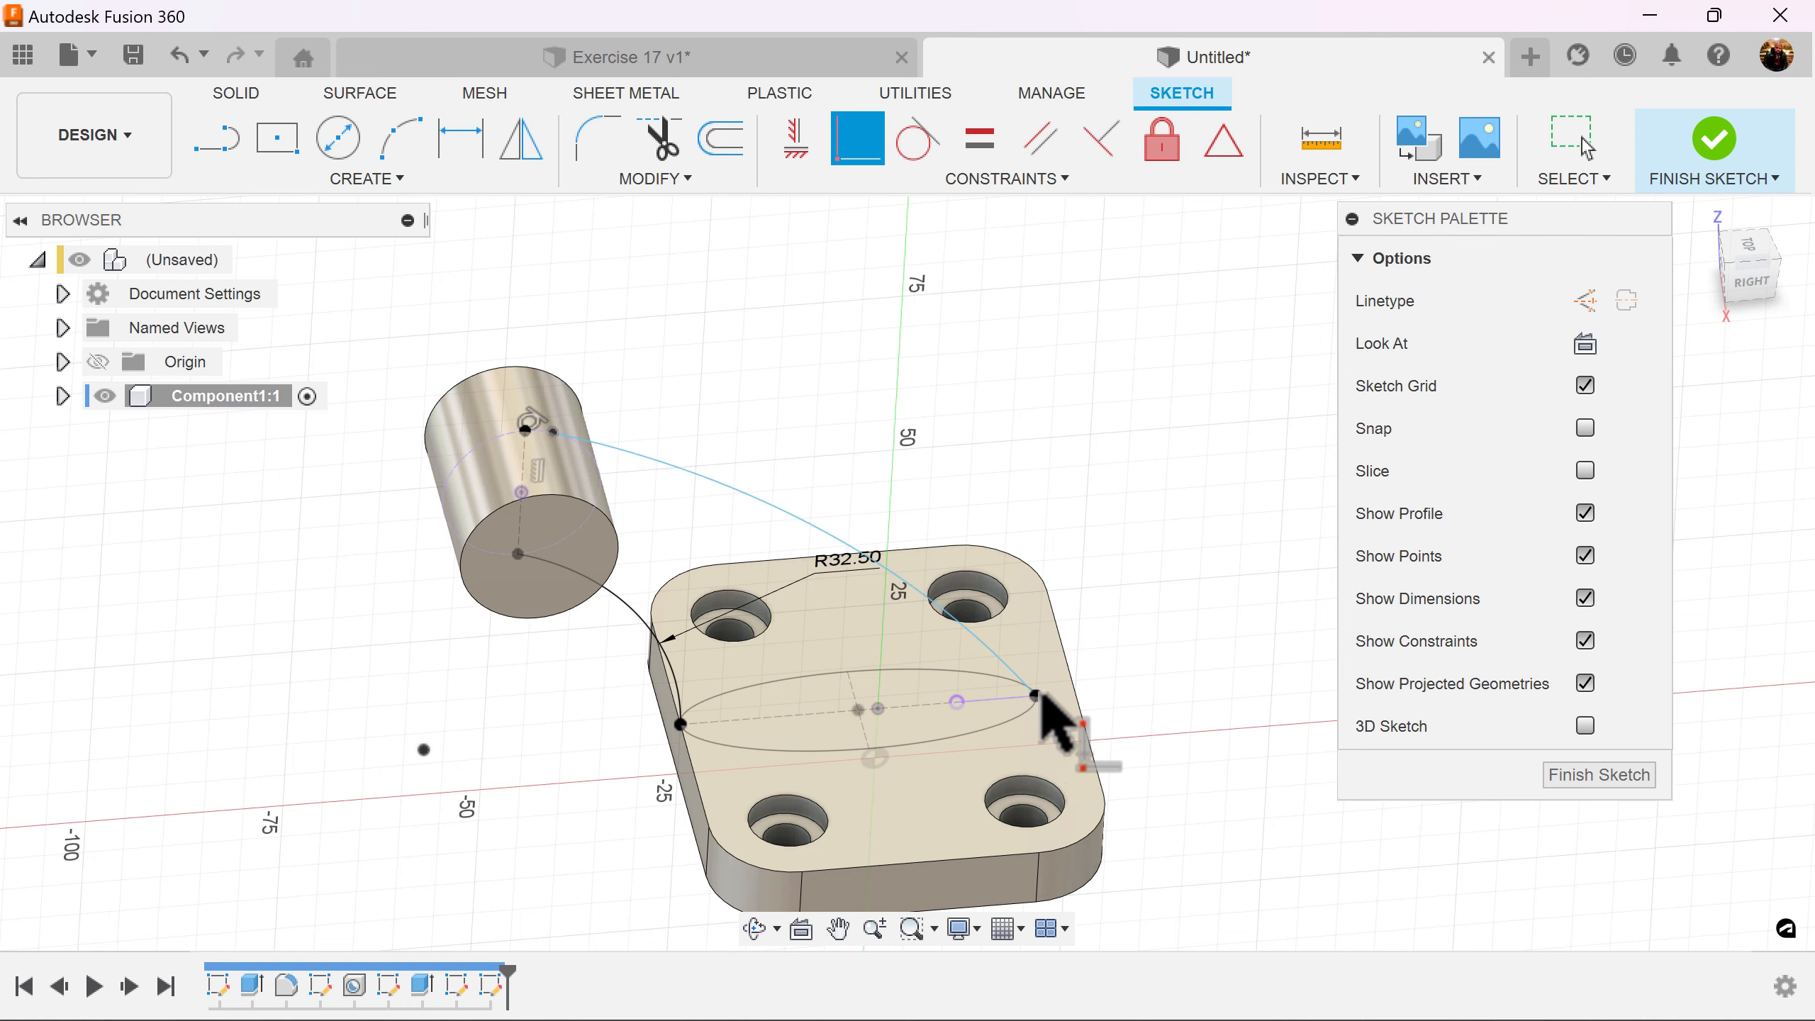
Dimension the outer arc with a 70 mm radius, move its label outside the arc, and finish the sketch.
{"action": "left_click", "coordinate": [1754, 282]}
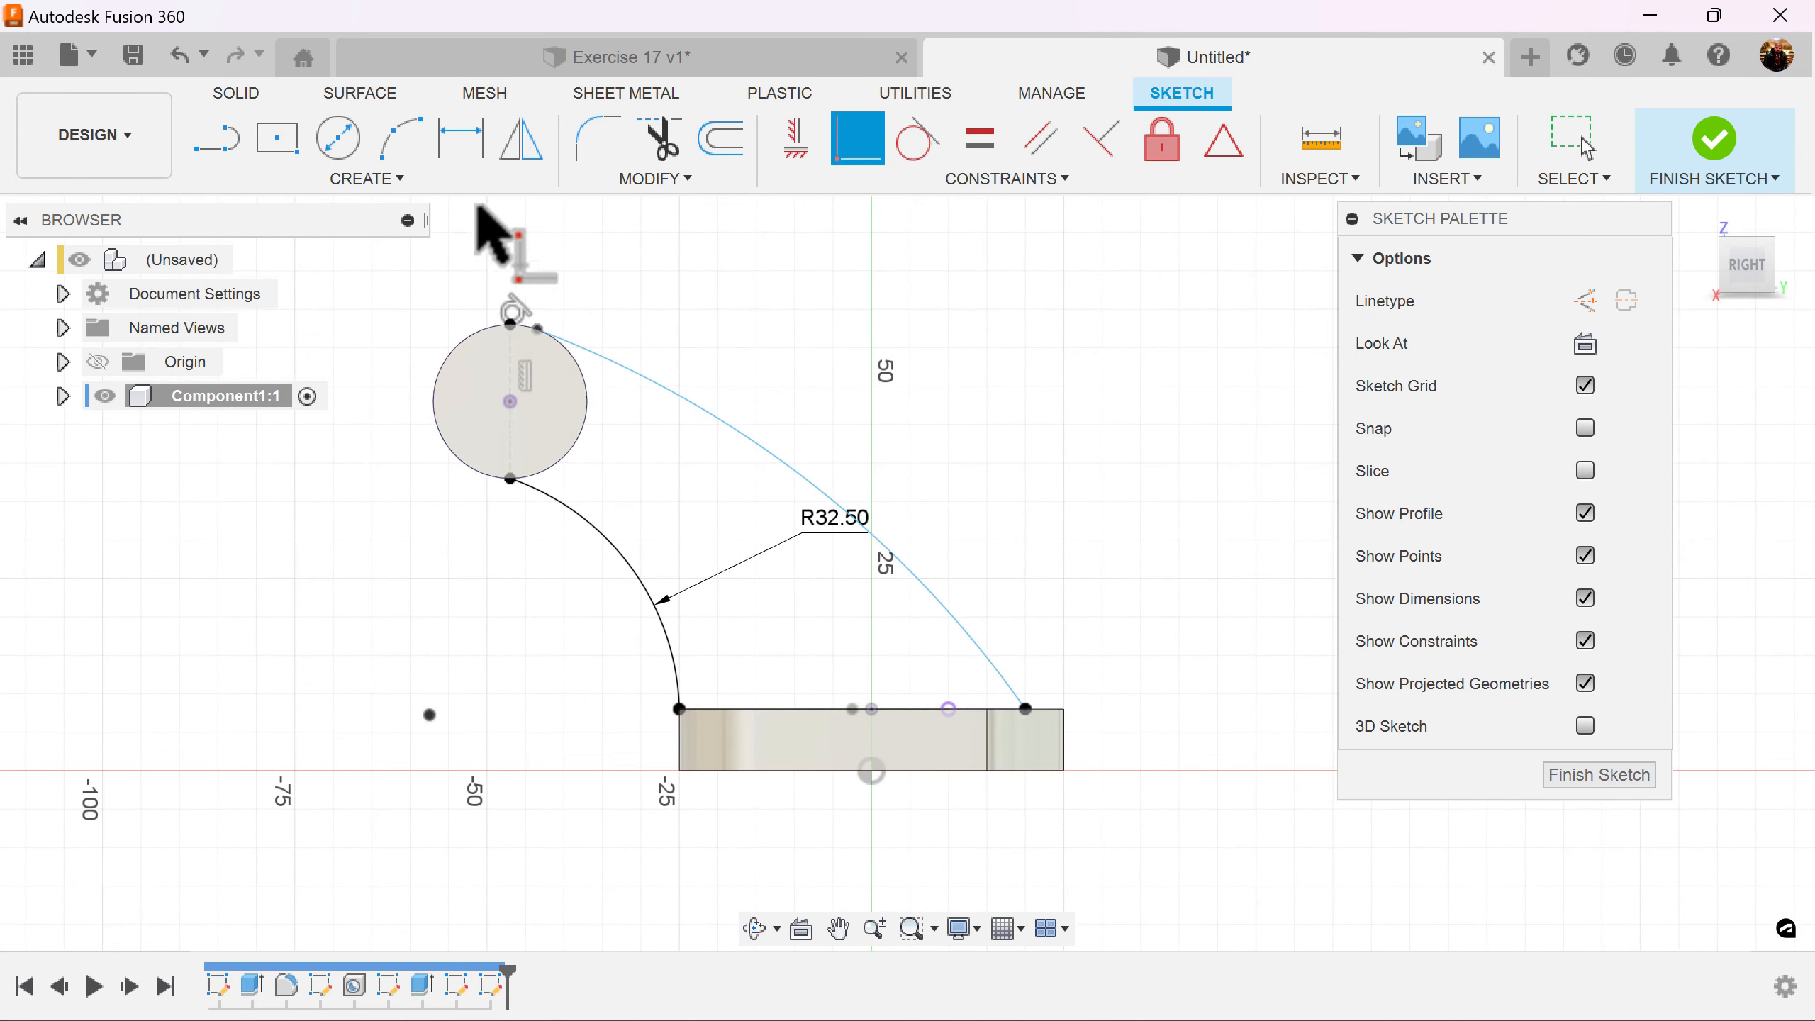
{"action": "left_click", "coordinate": [470, 141]}
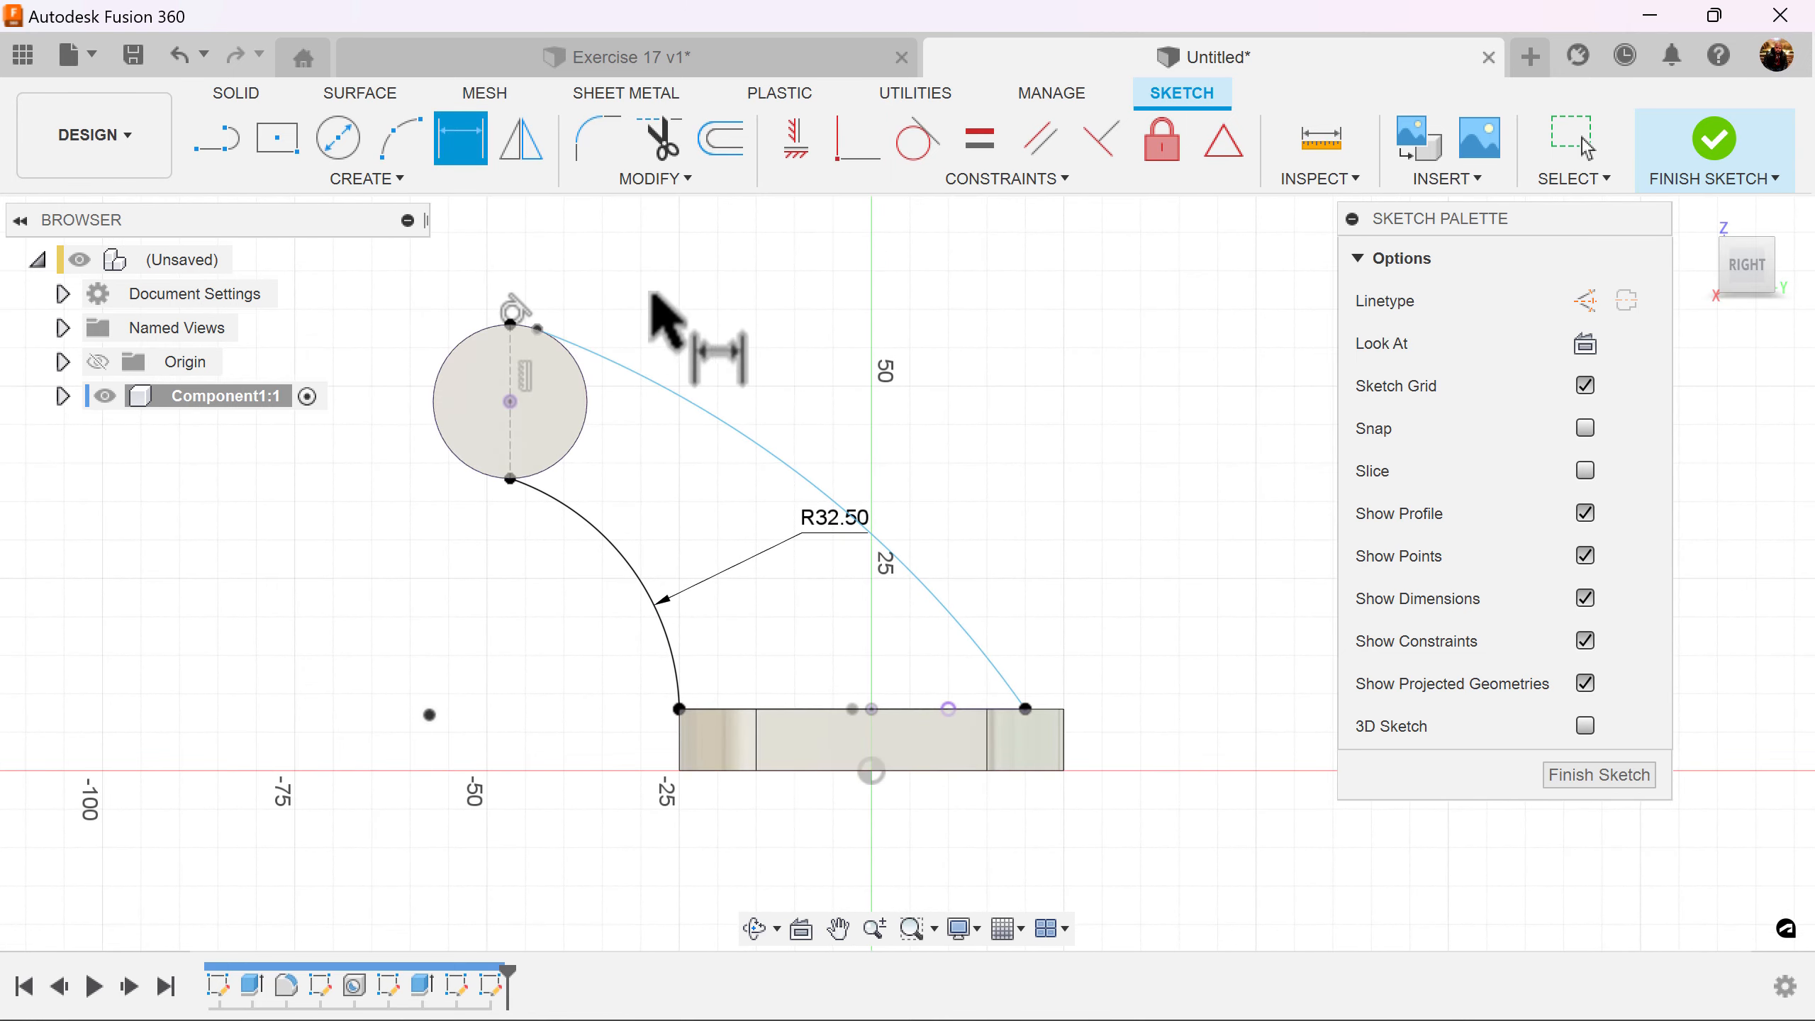
{"action": "left_click", "coordinate": [751, 439]}
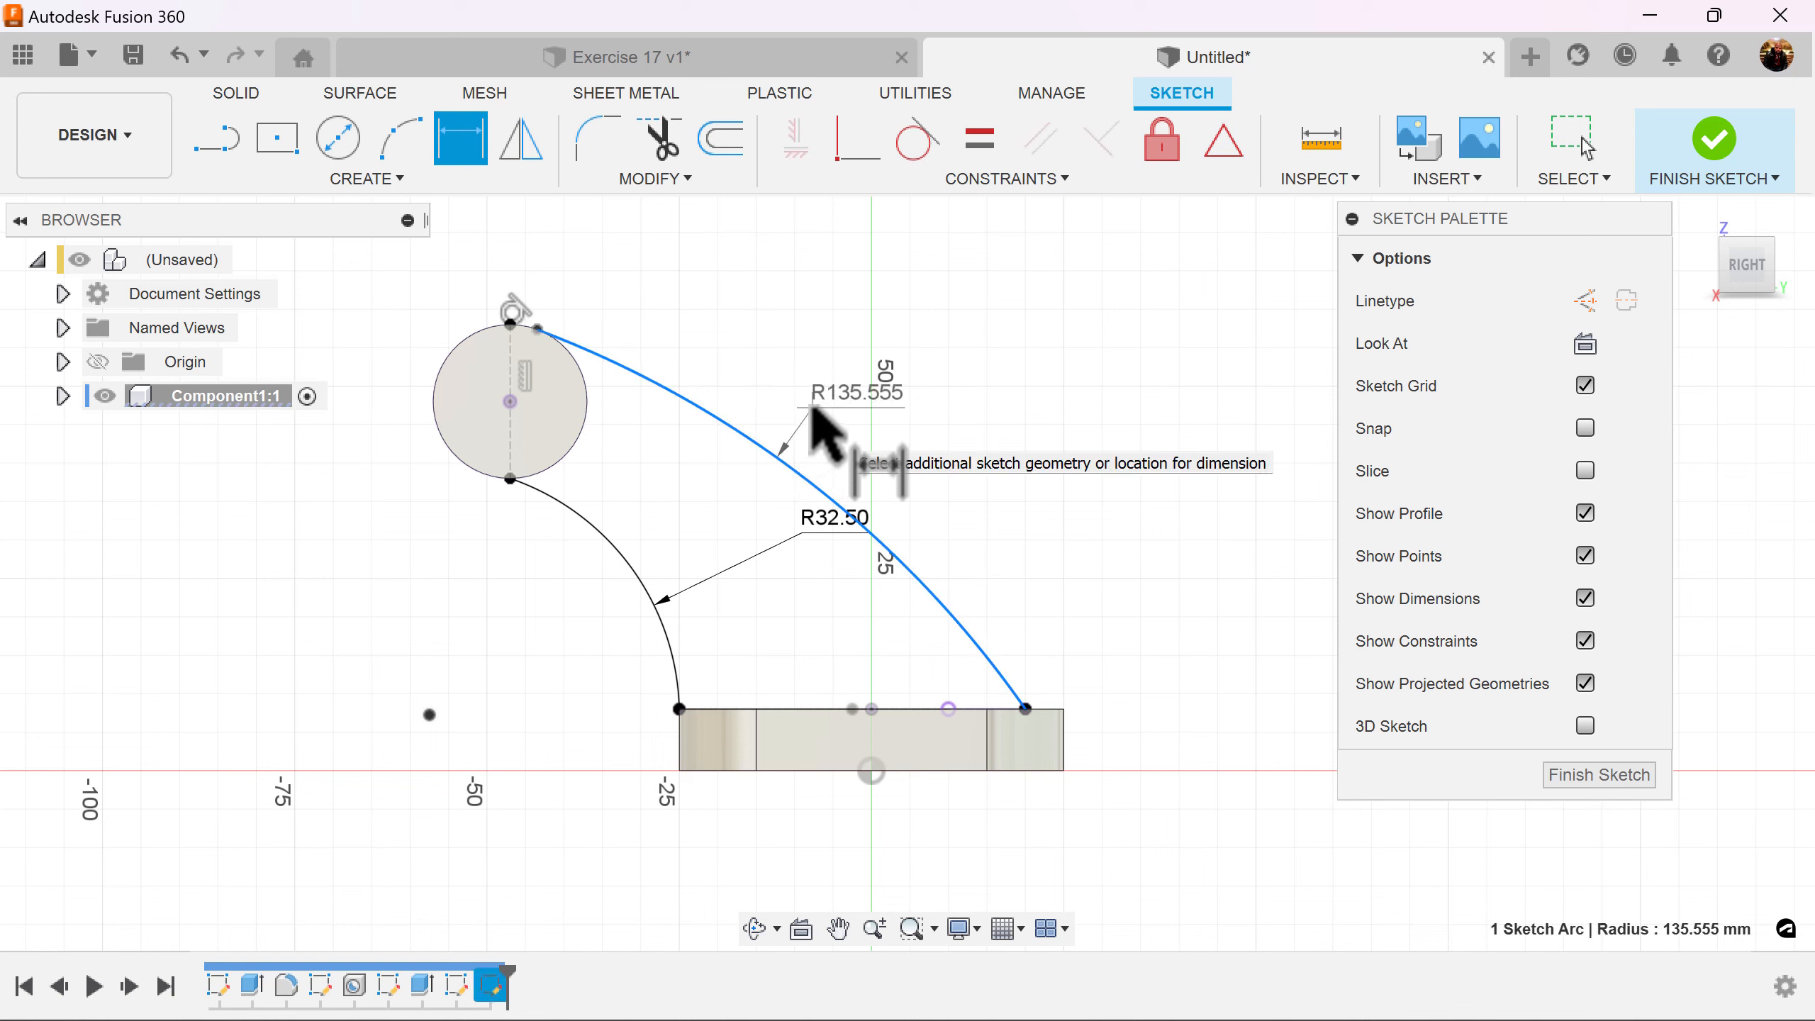
{"action": "left_click", "coordinate": [818, 422]}
{"action": "type", "text": "7"}
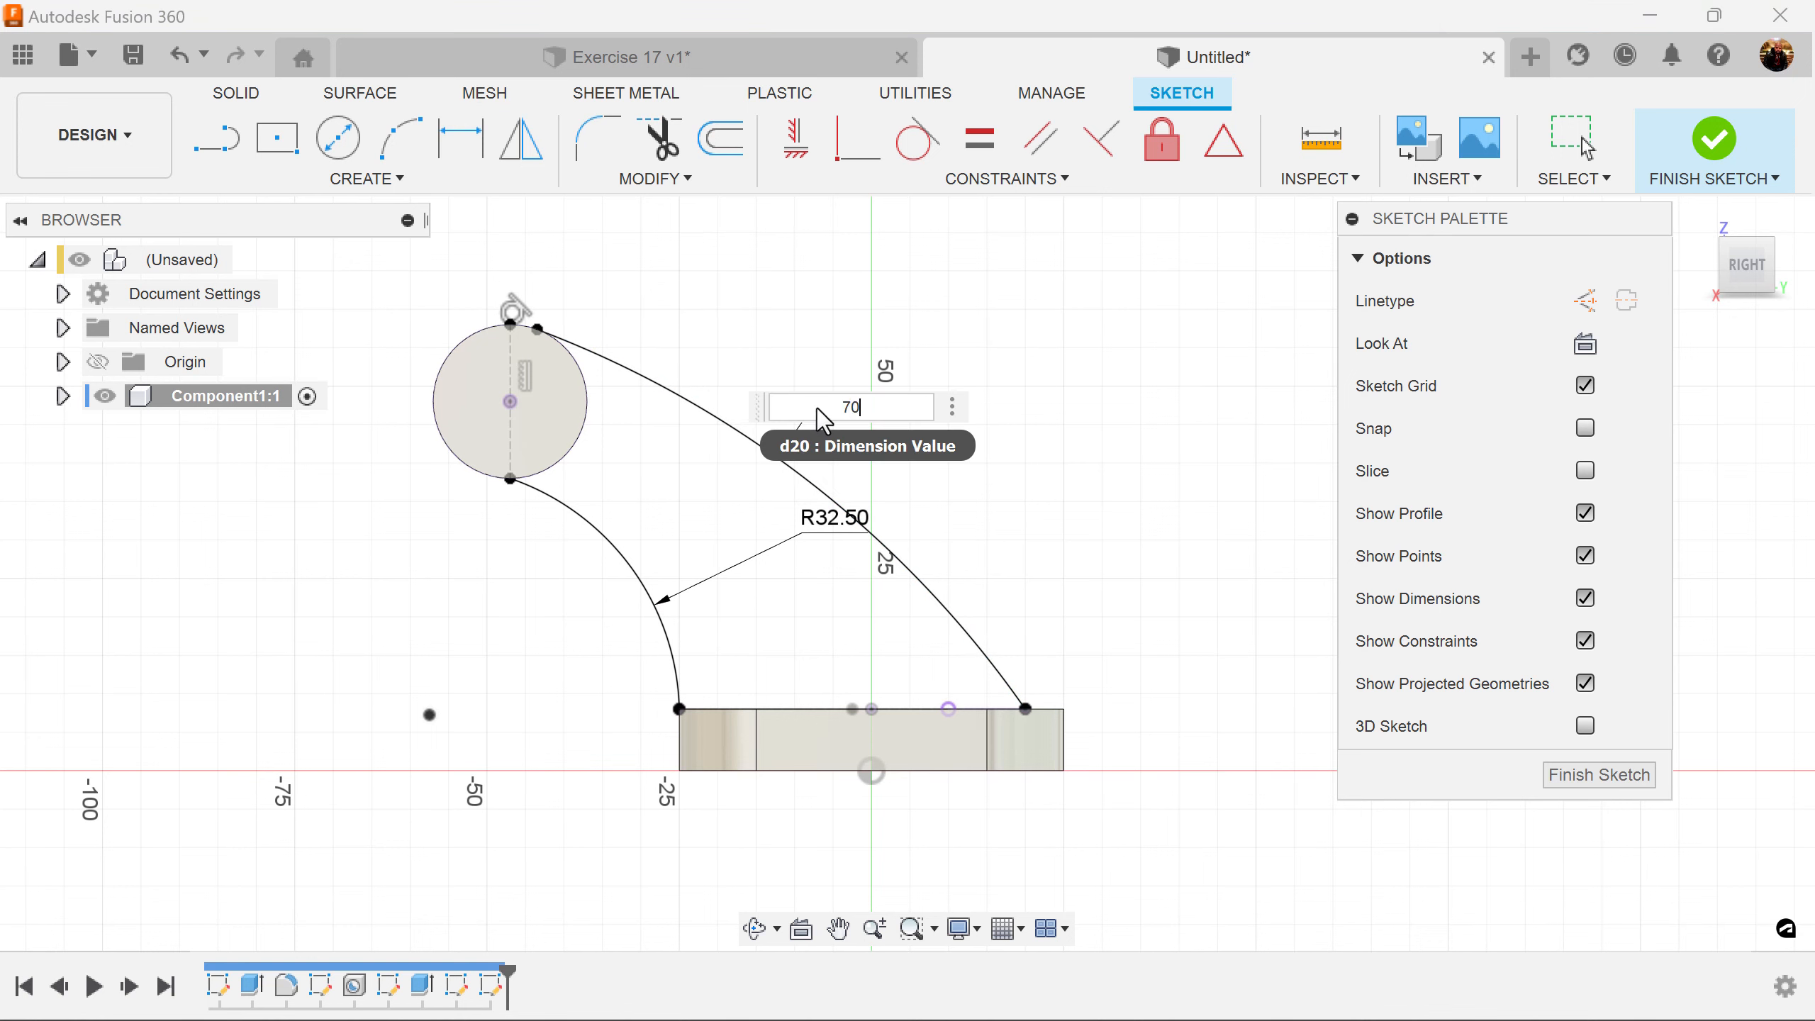
{"action": "type", "text": "0"}
{"action": "key", "text": "Return"}
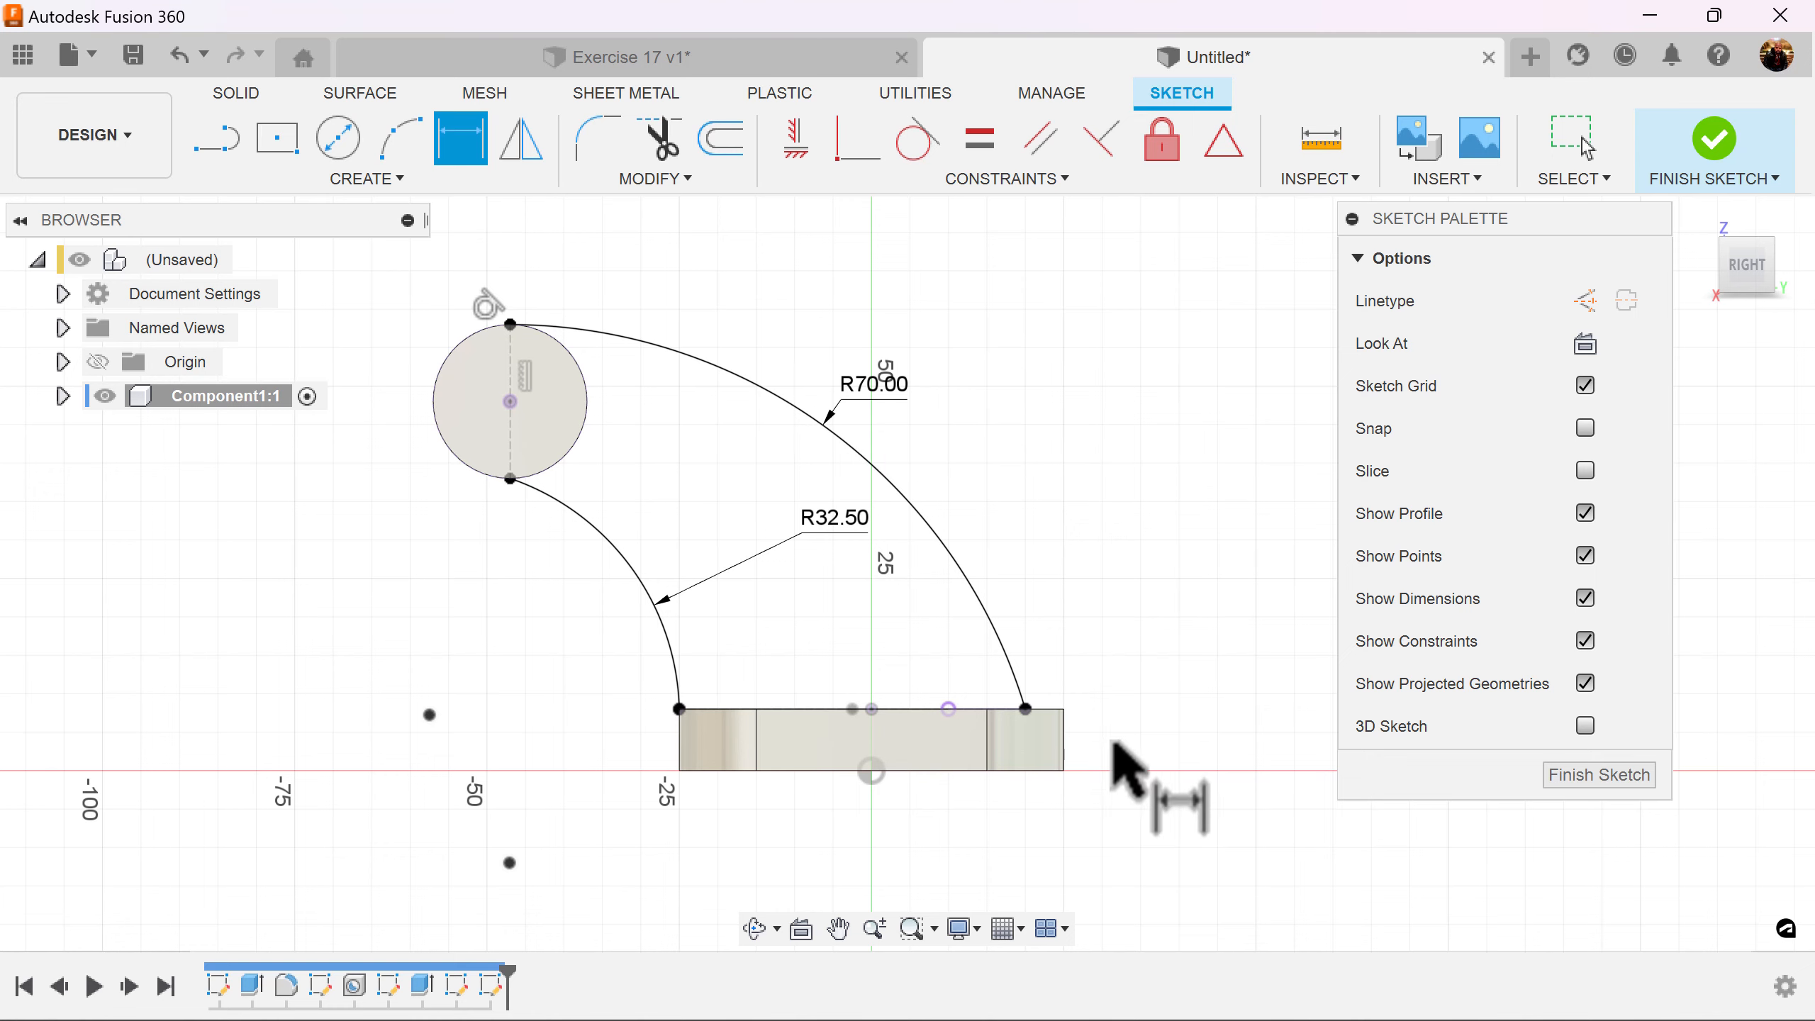
{"action": "left_click_drag", "start_coordinate": [857, 393], "coordinate": [1004, 456]}
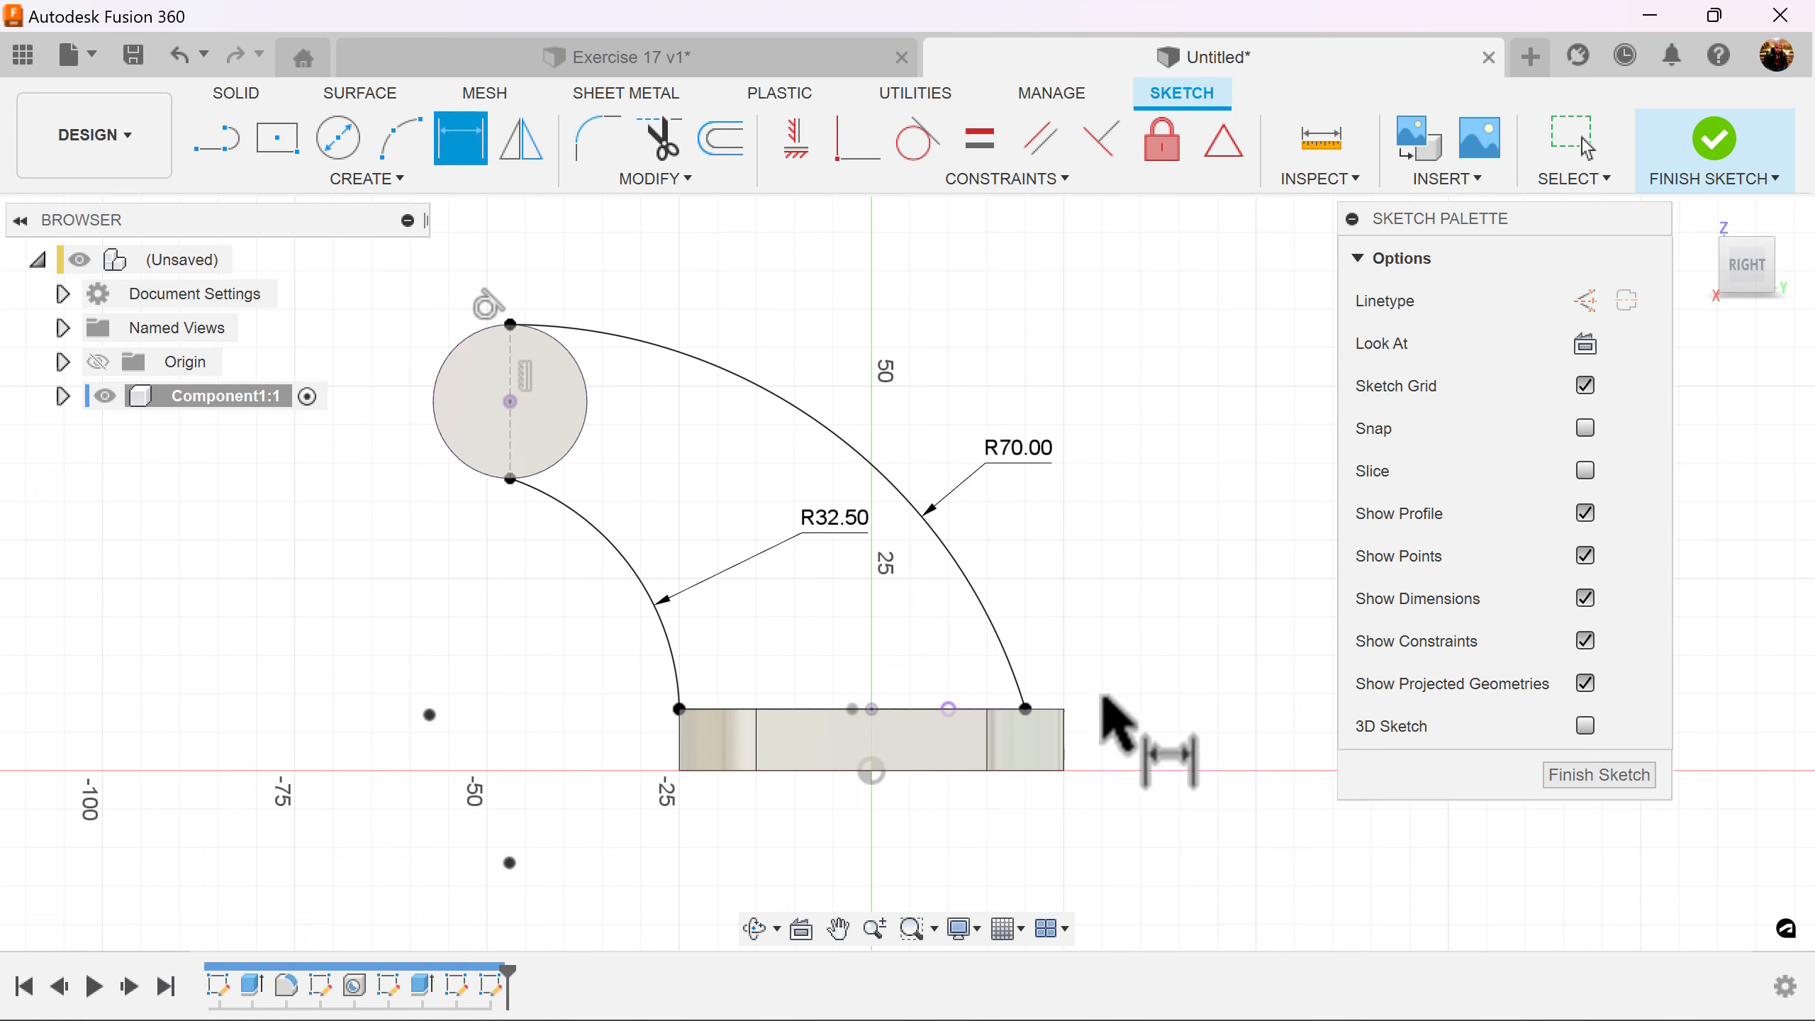
{"action": "left_click", "coordinate": [1599, 775]}
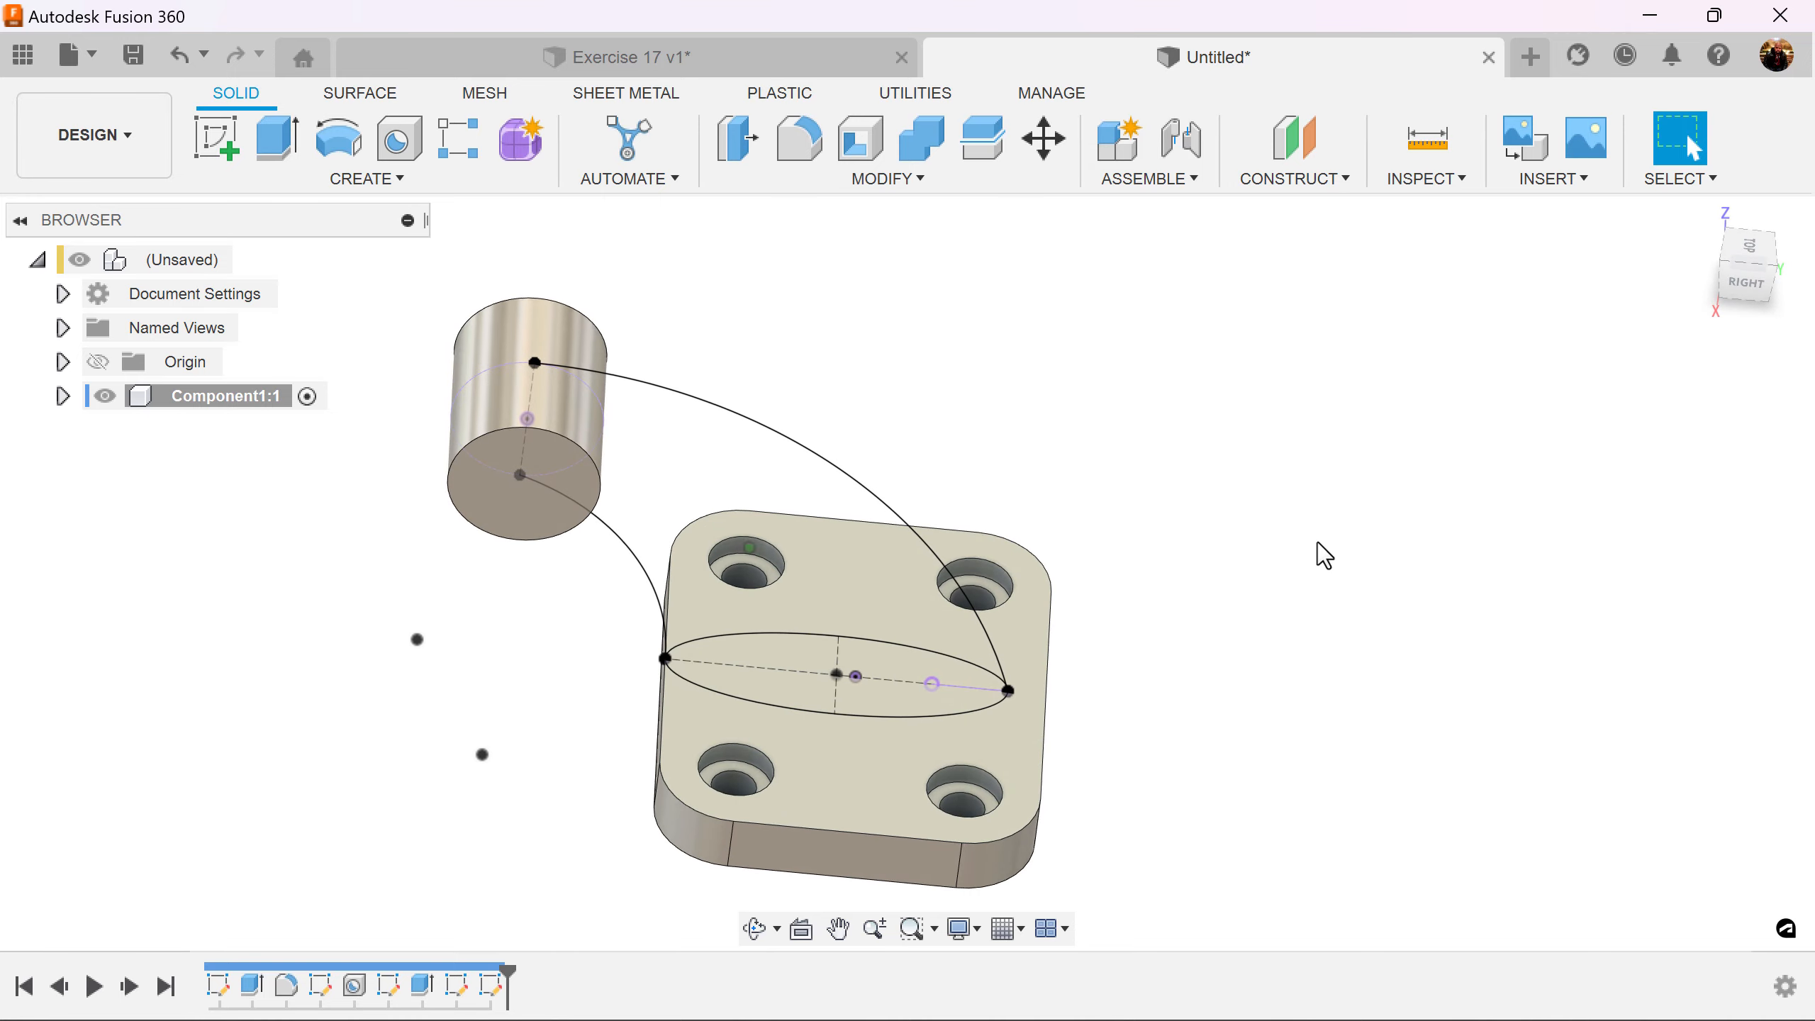
Set up a Path + Guide Rail sweep with the ellipse as profile, the outer arc as path and the inner arc as guide rail.
{"action": "left_click", "coordinate": [366, 179]}
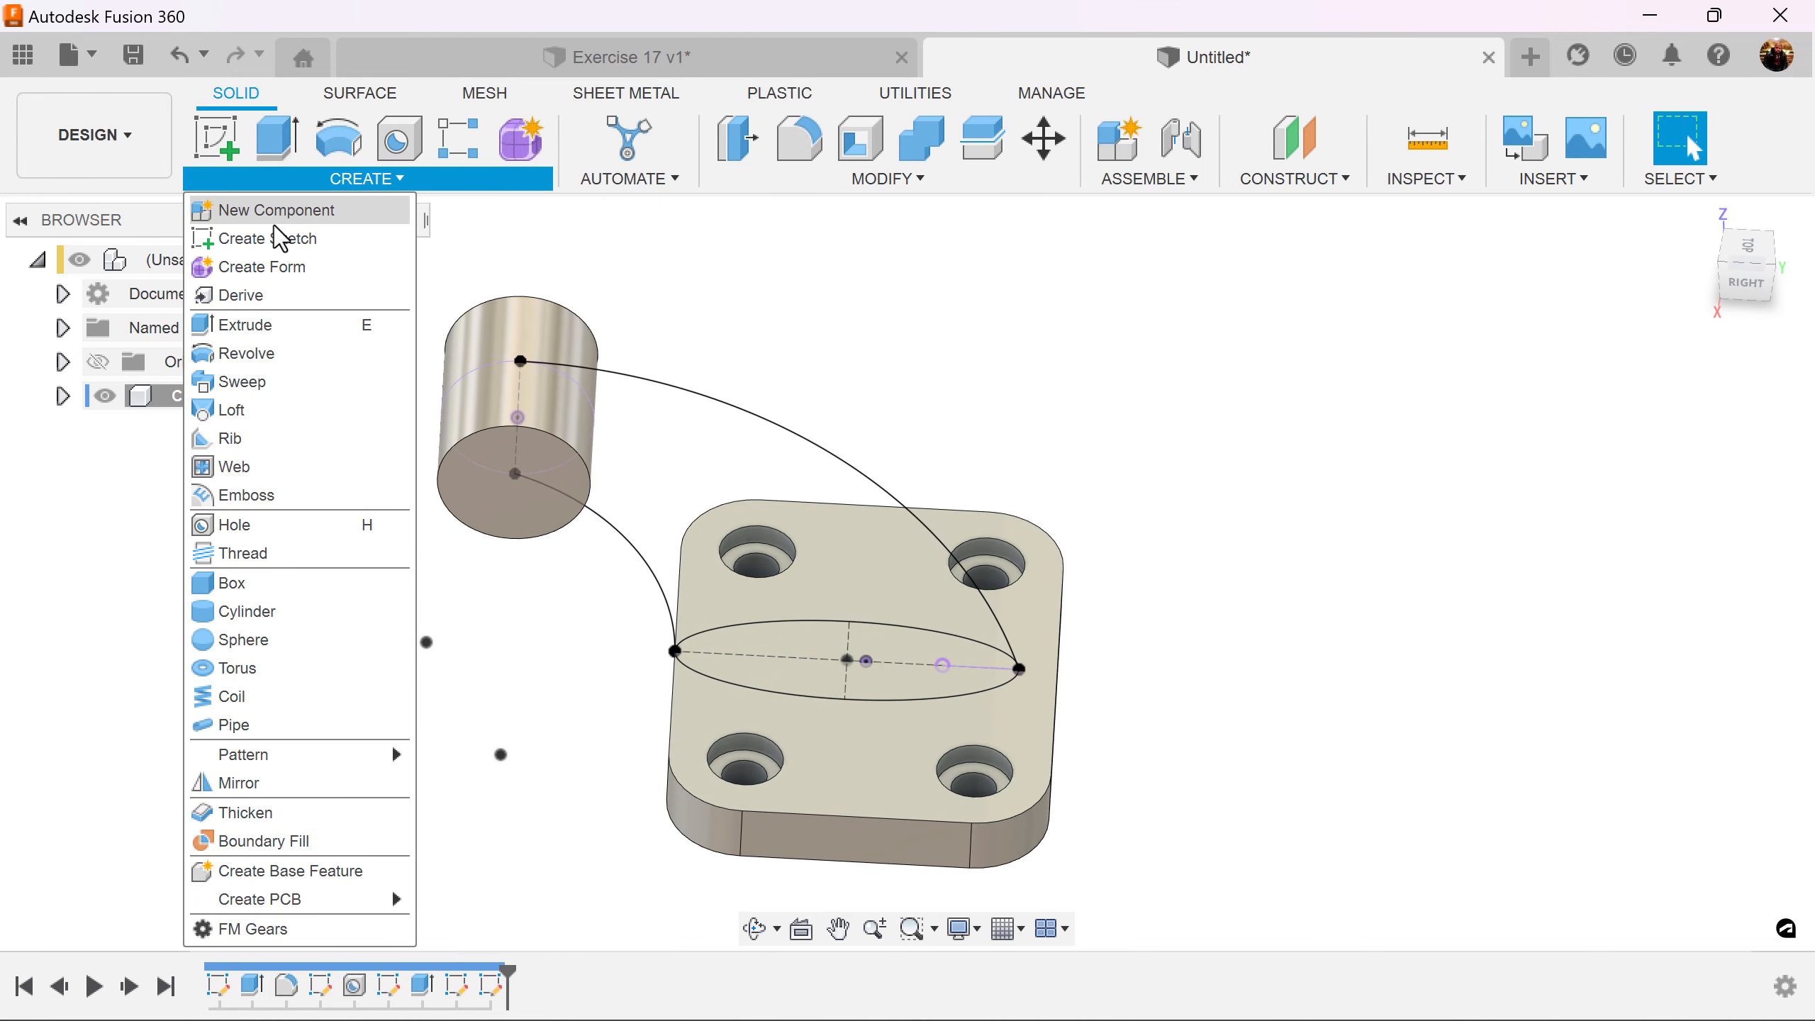
{"action": "left_click", "coordinate": [257, 380]}
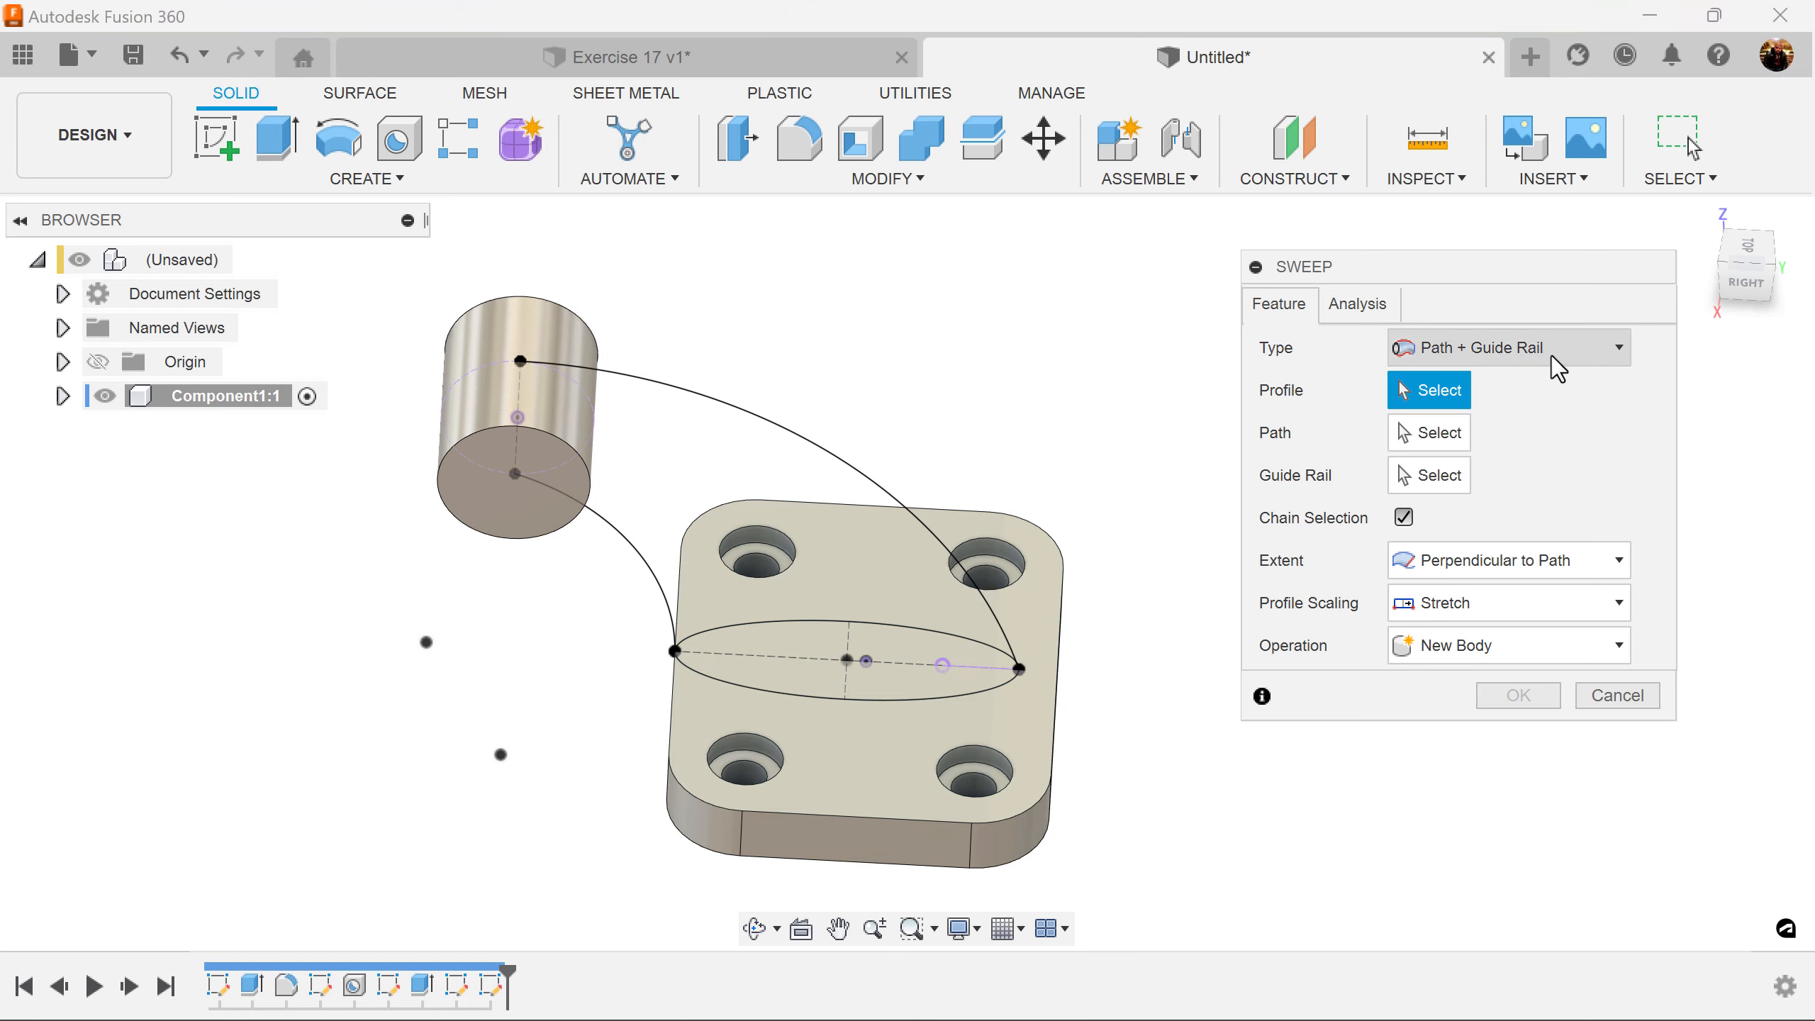
{"action": "left_click", "coordinate": [888, 639]}
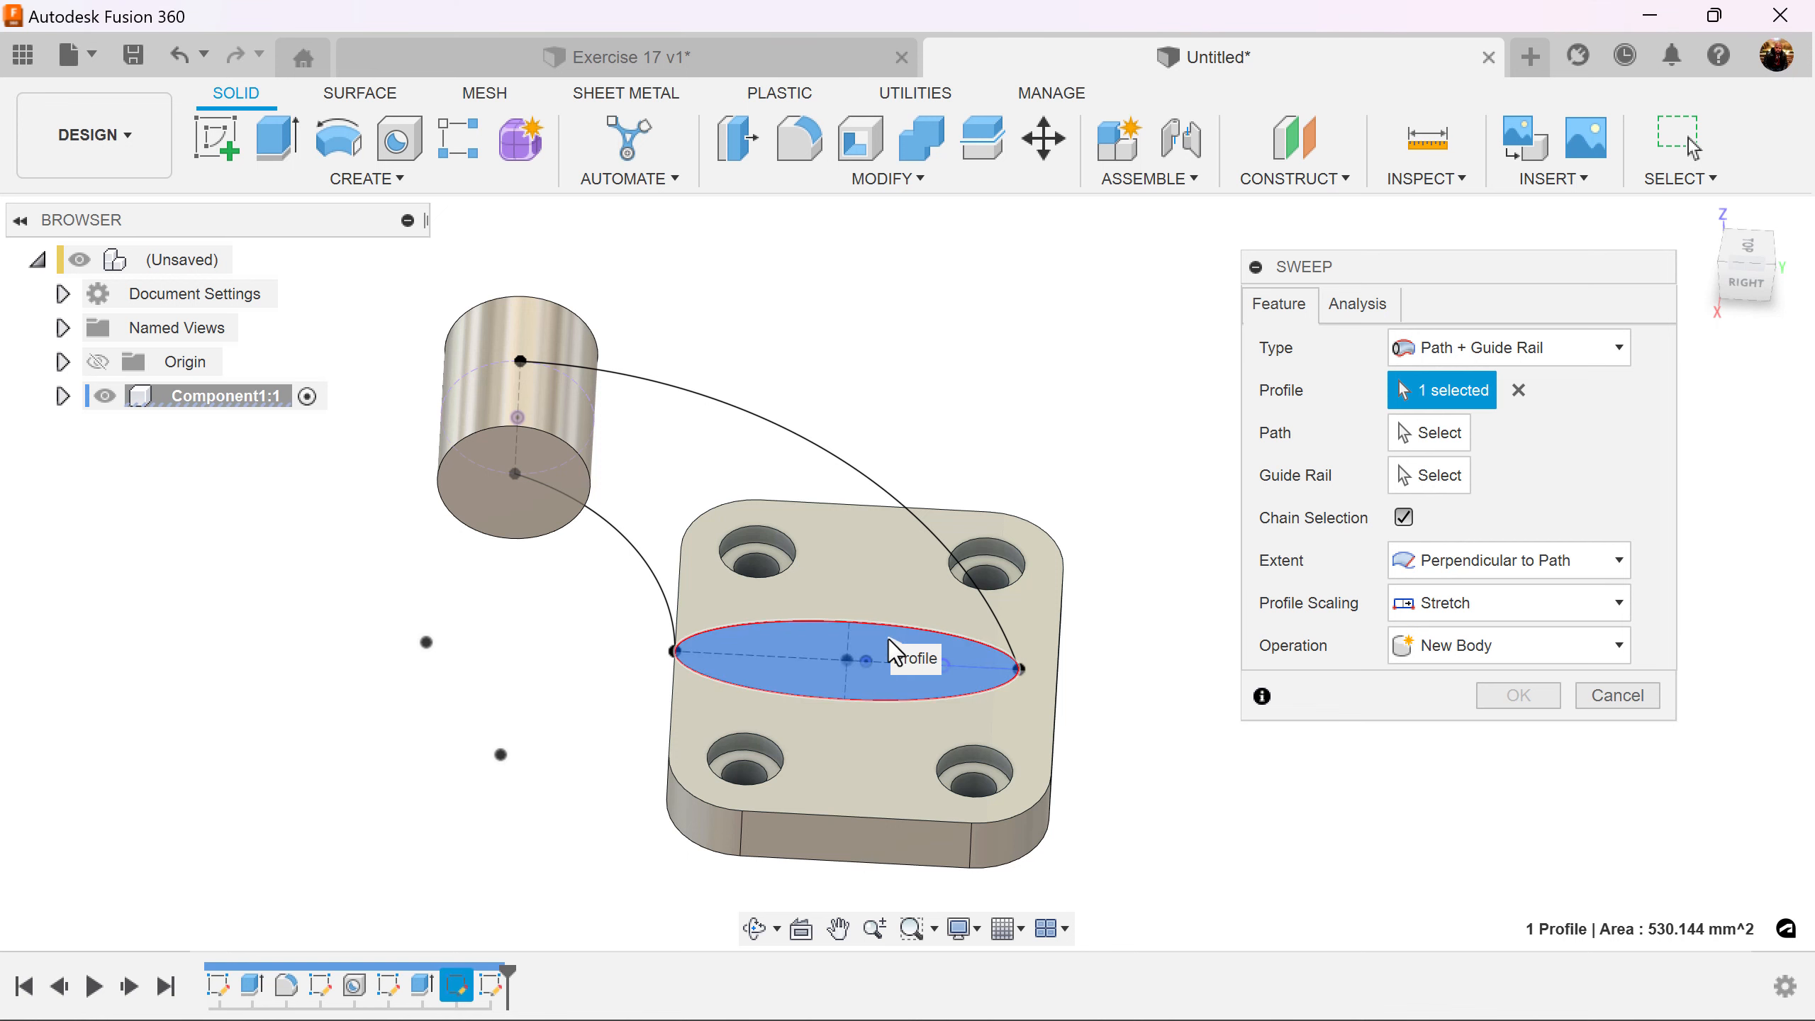
{"action": "left_click", "coordinate": [1449, 433]}
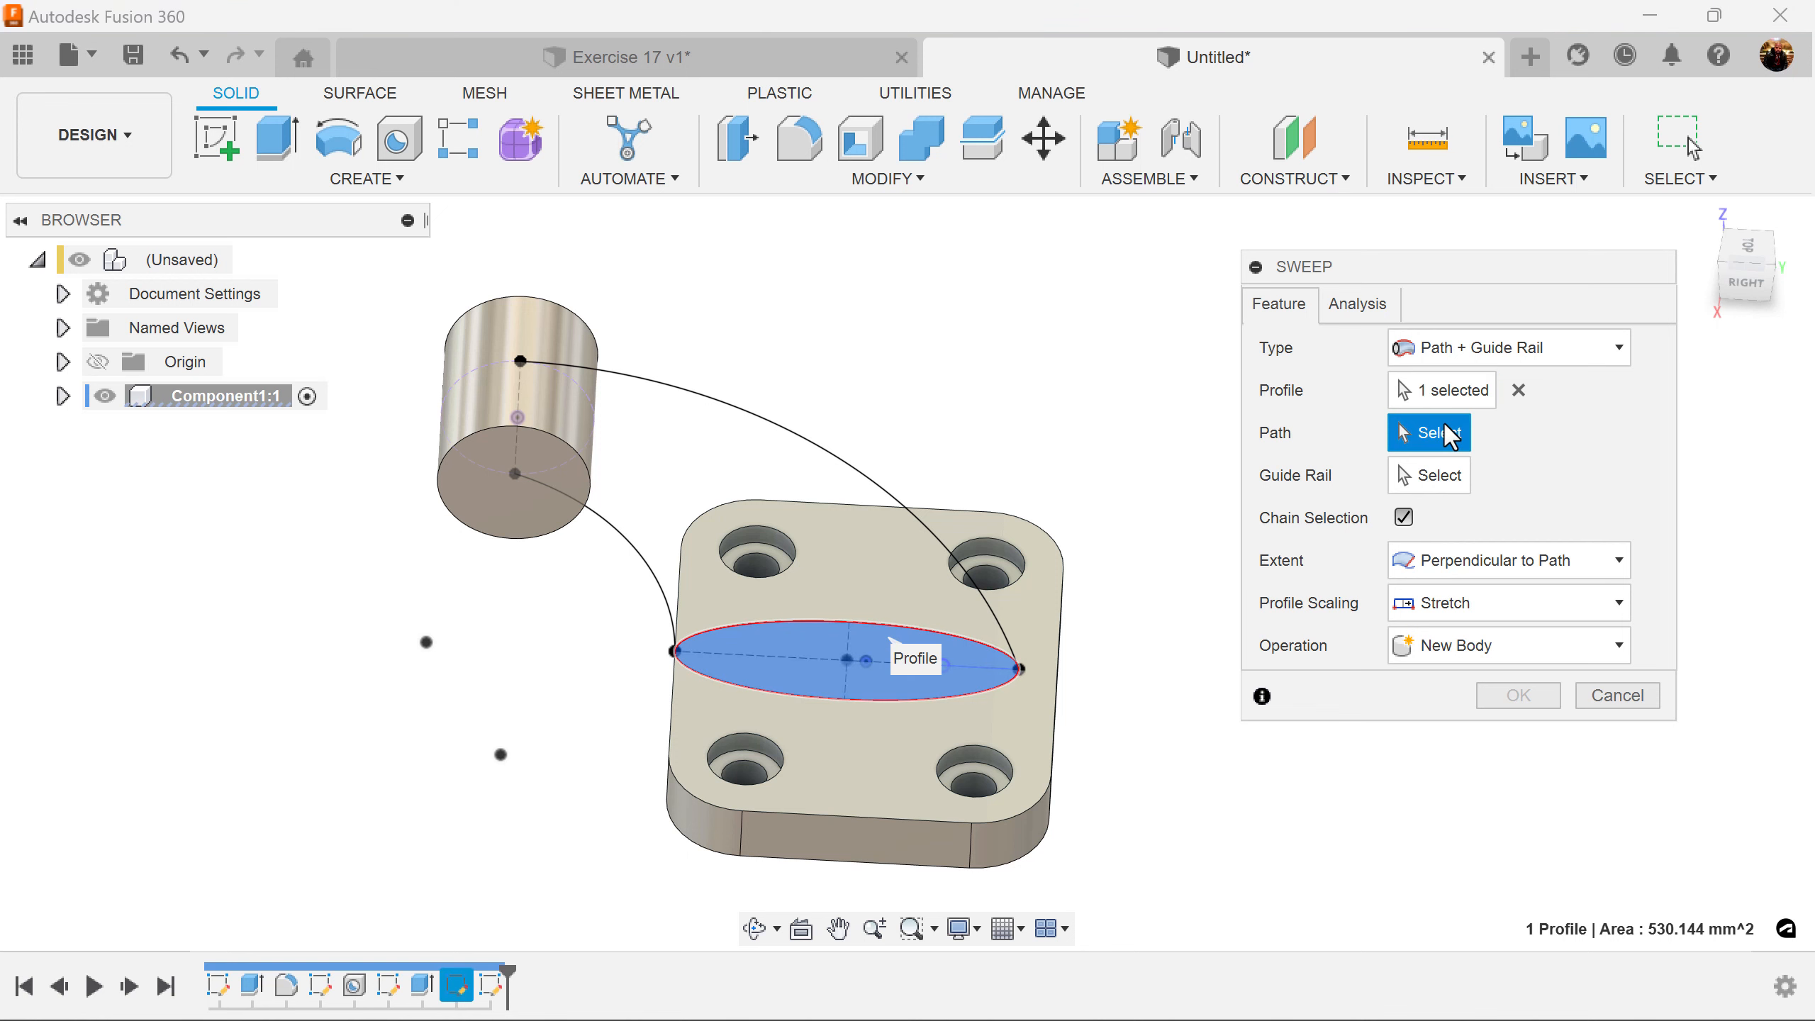
{"action": "left_click", "coordinate": [849, 462]}
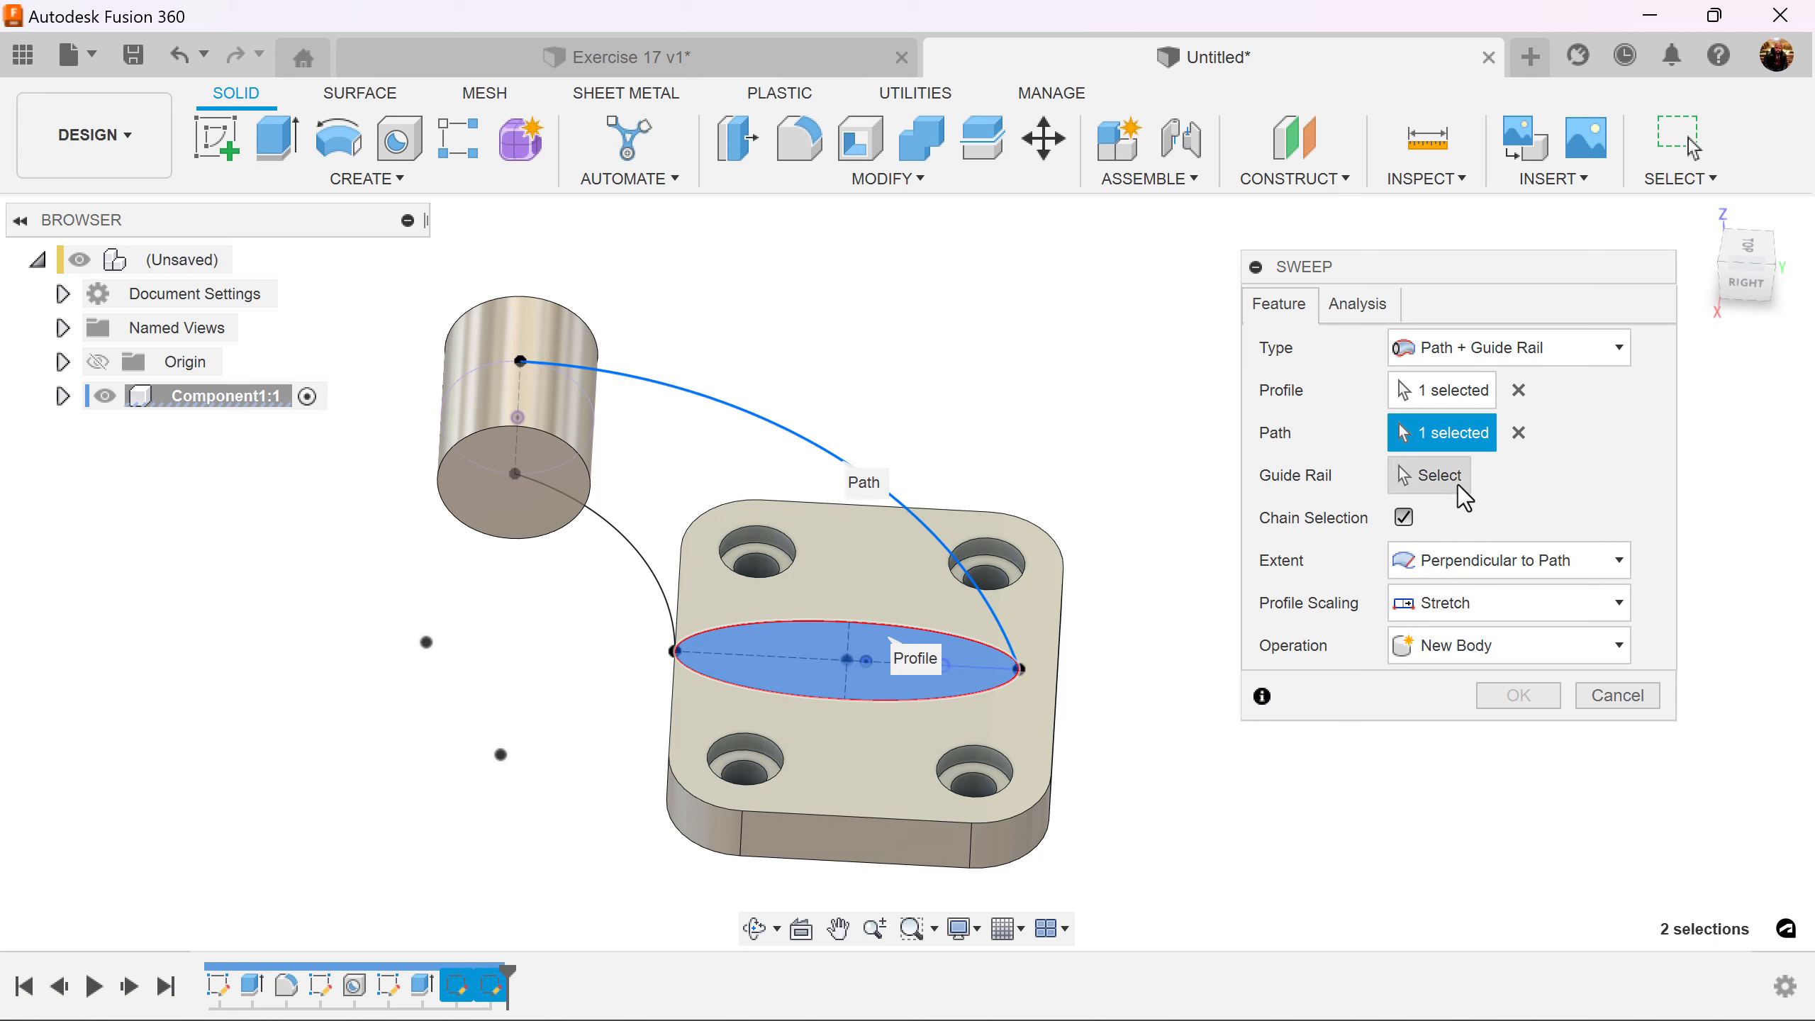
{"action": "left_click", "coordinate": [1418, 483]}
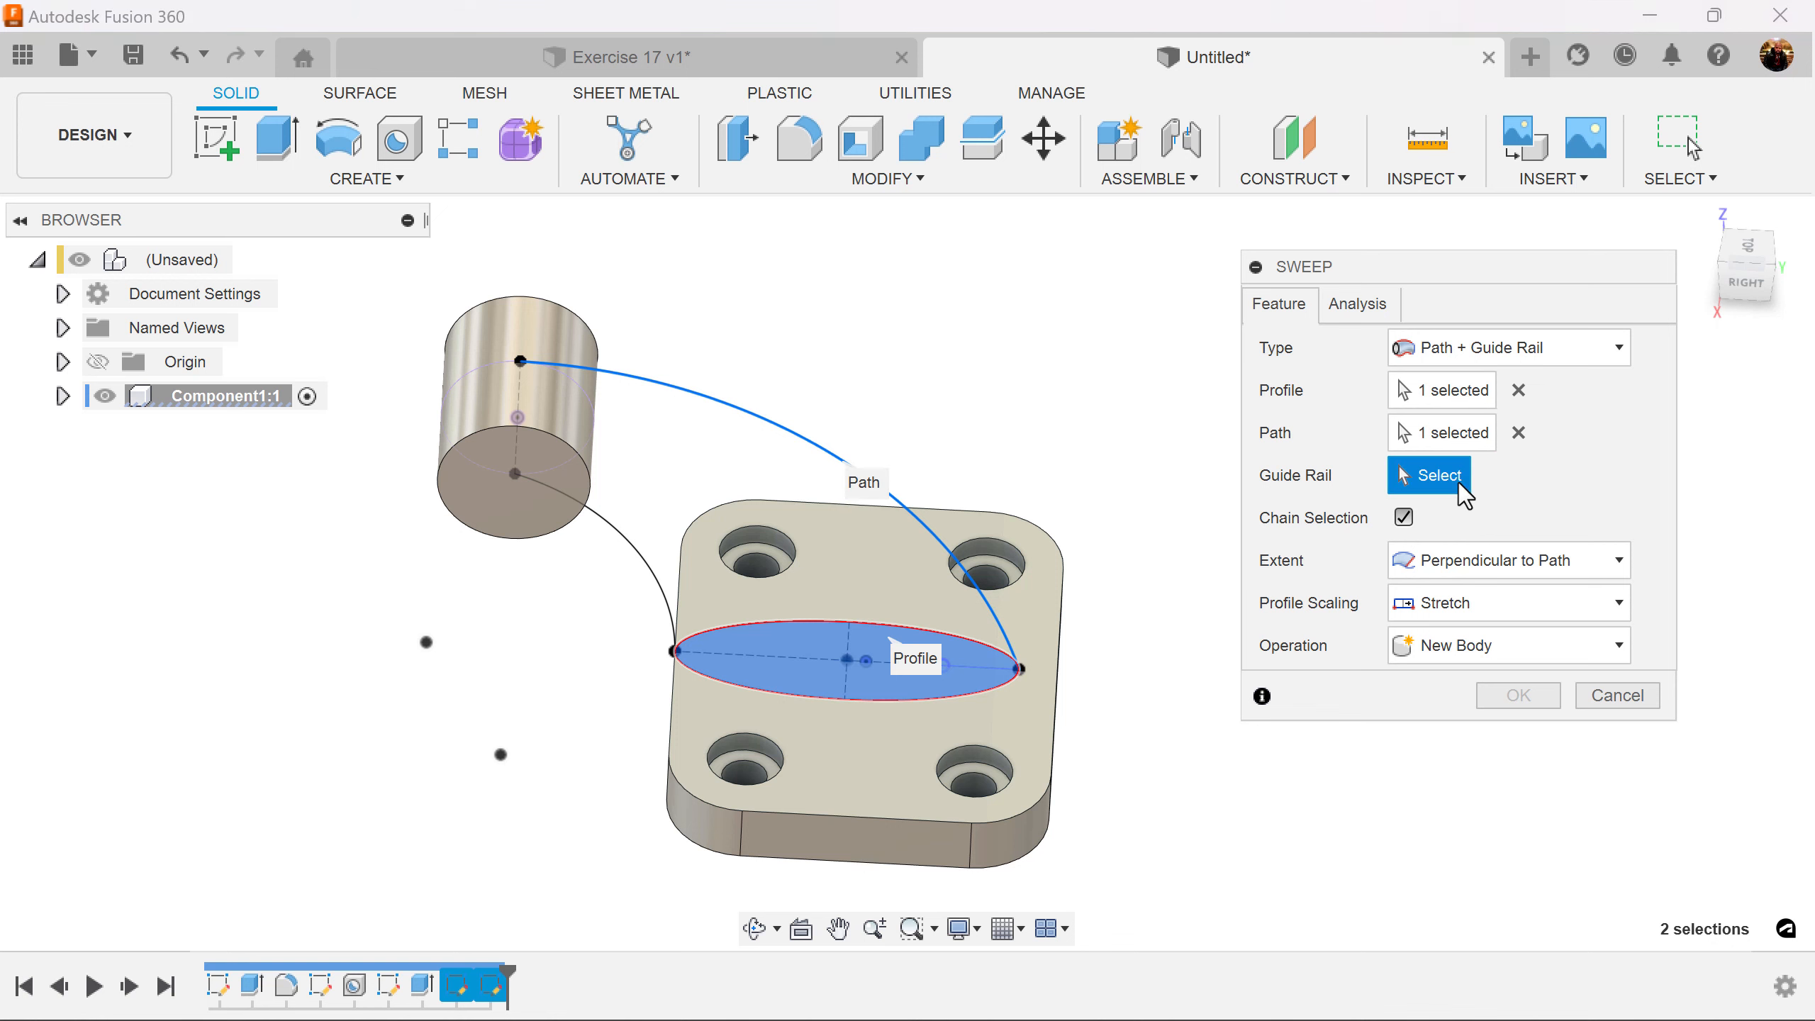
{"action": "left_click", "coordinate": [645, 562]}
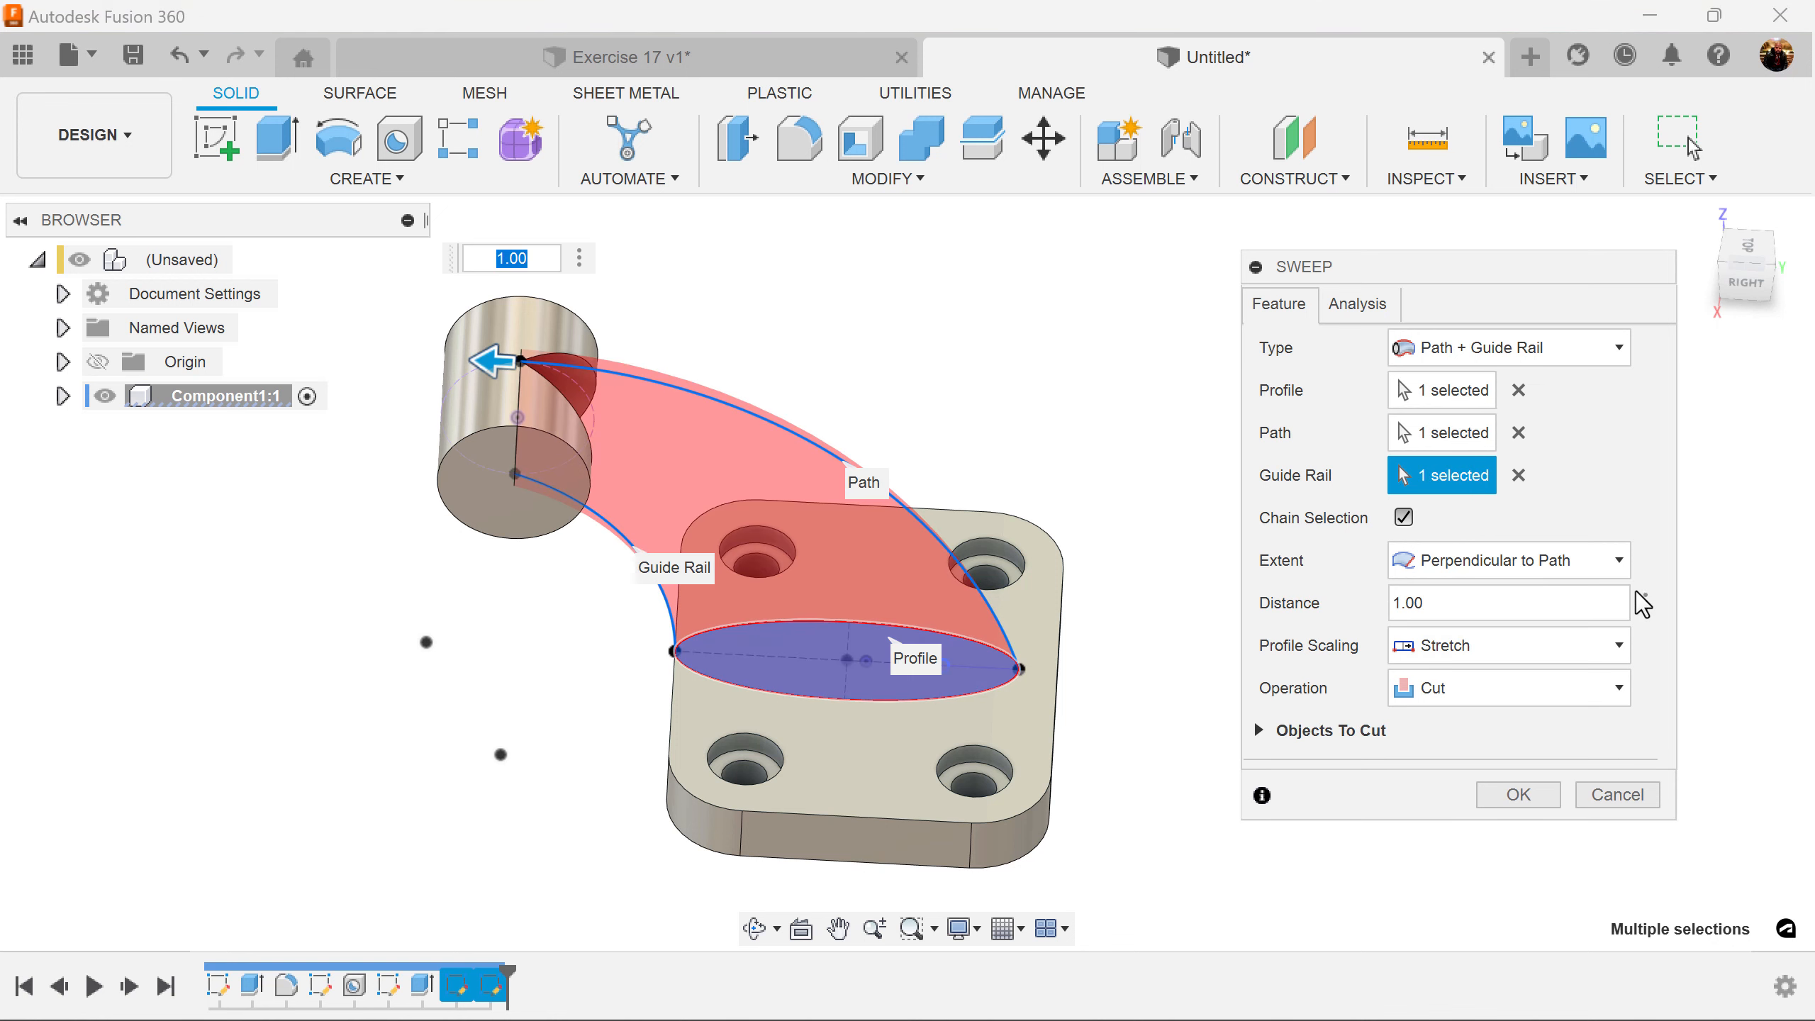
Complete the sweep with Stretch profile scaling and the Join operation.
{"action": "left_click", "coordinate": [1462, 666]}
{"action": "left_click", "coordinate": [1457, 652]}
{"action": "left_click", "coordinate": [1529, 690]}
{"action": "left_click", "coordinate": [1457, 725]}
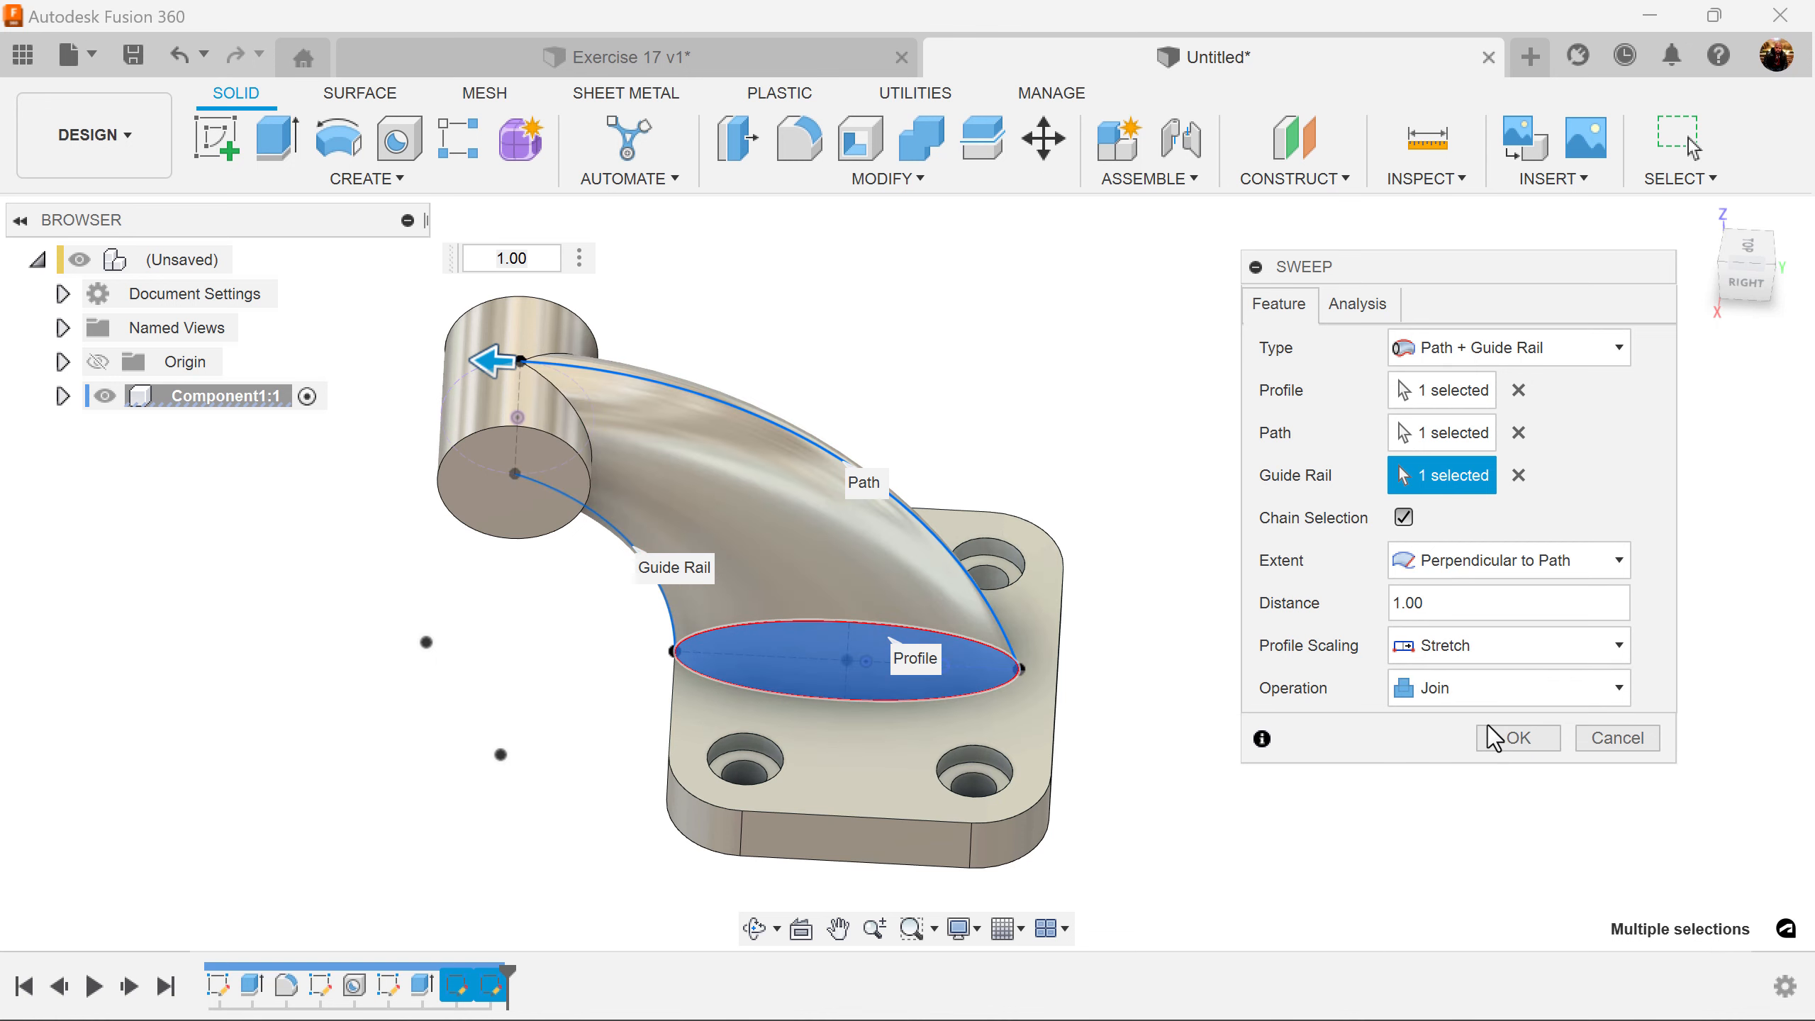
{"action": "left_click", "coordinate": [1533, 747]}
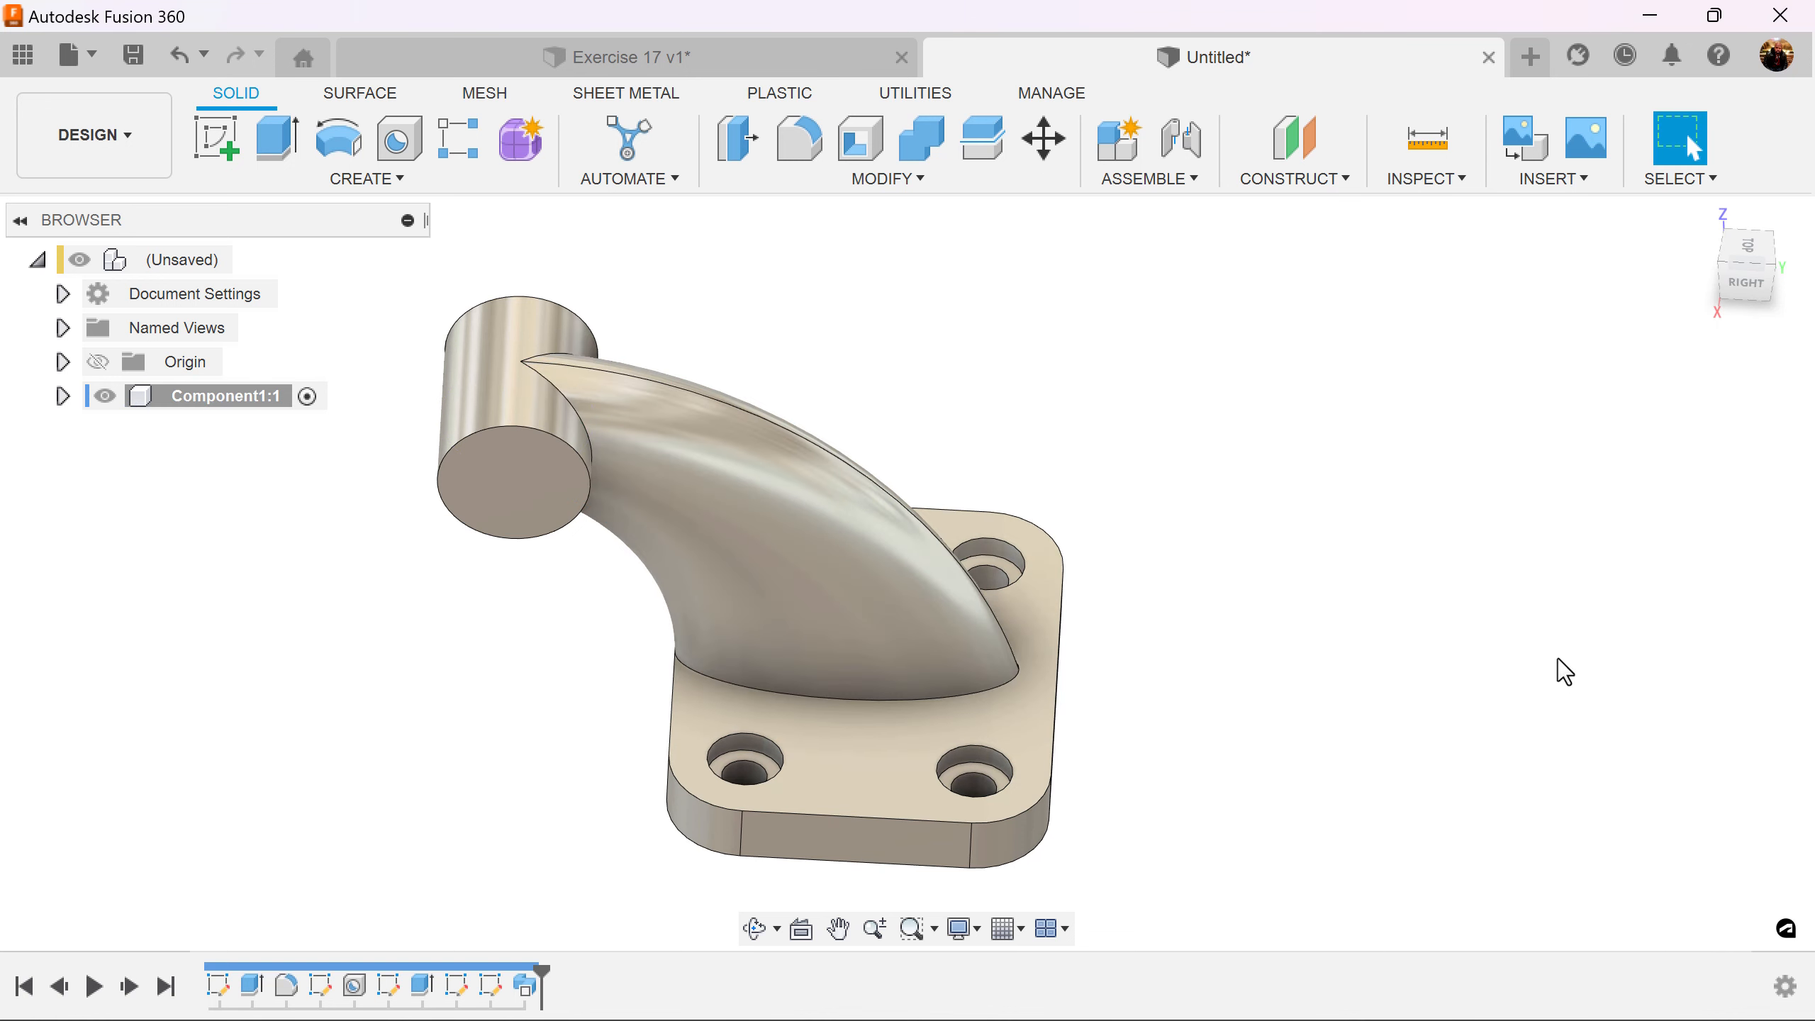
Sketch a 12 mm diameter circle concentric with the boss on its flat end face and finish the sketch.
{"action": "middle_click_drag", "start_coordinate": [750, 523], "coordinate": [750, 513], "text": "shift"}
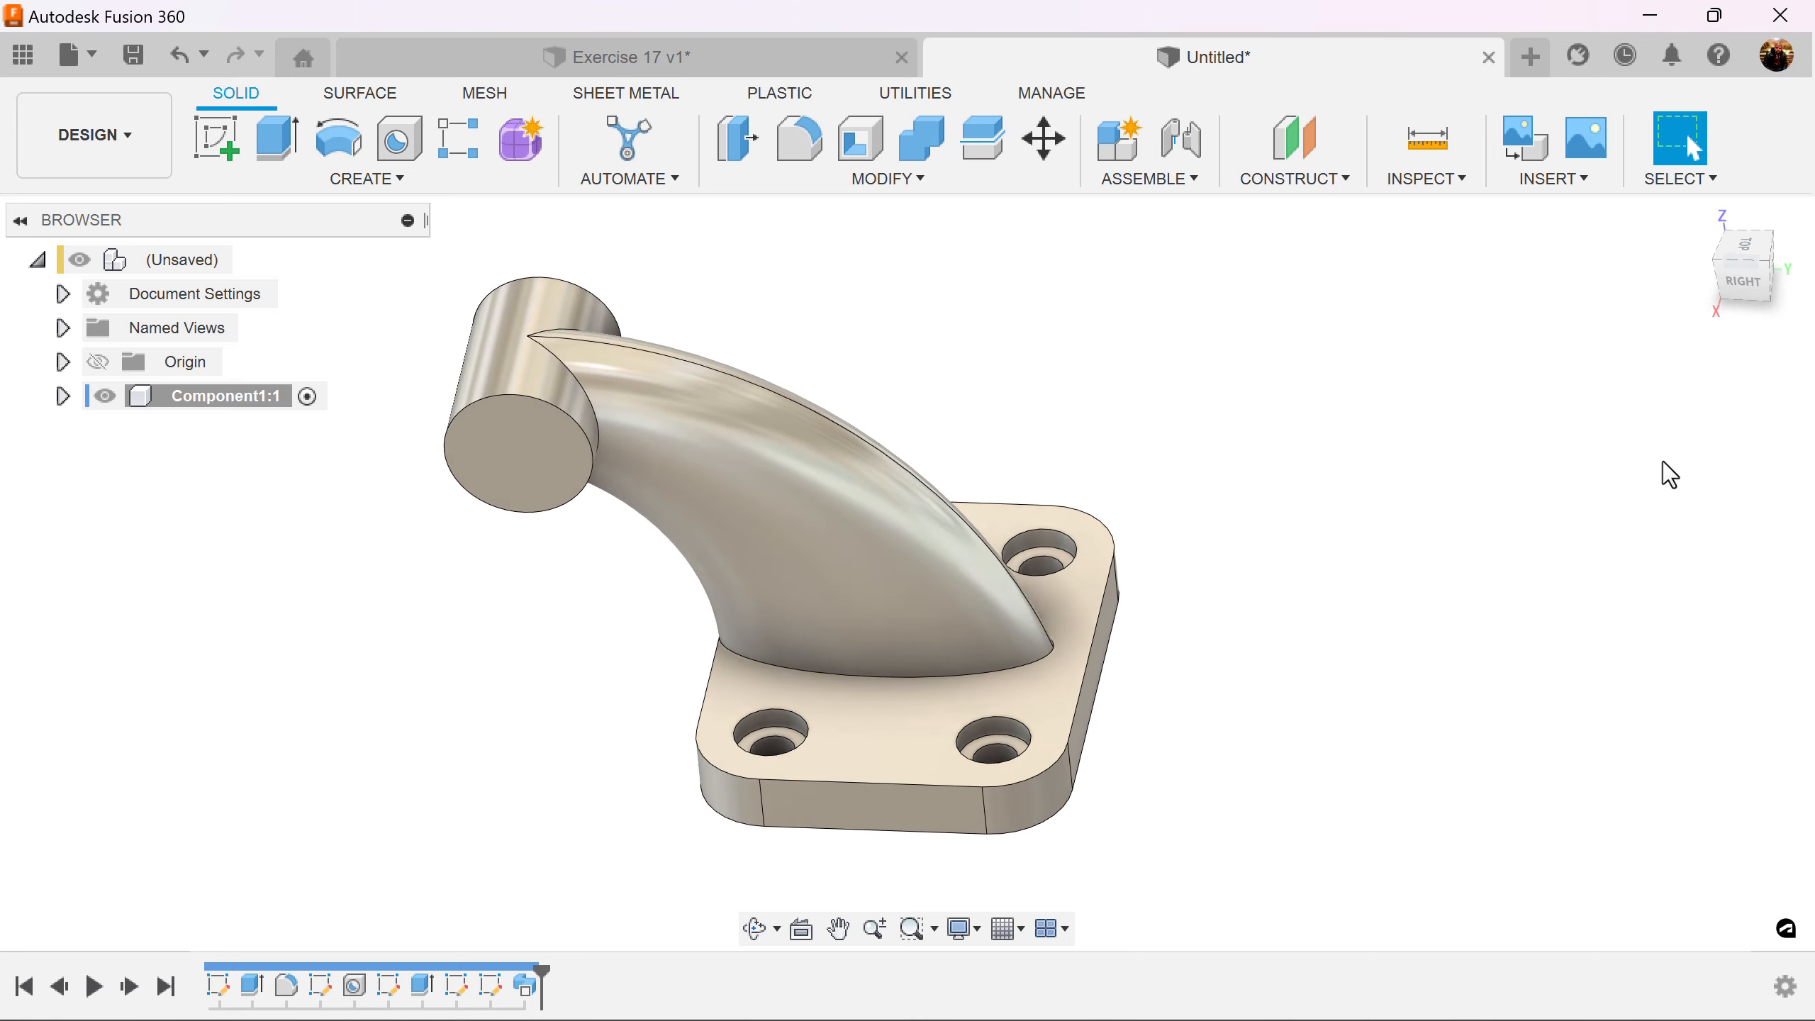
{"action": "left_click", "coordinate": [1741, 275]}
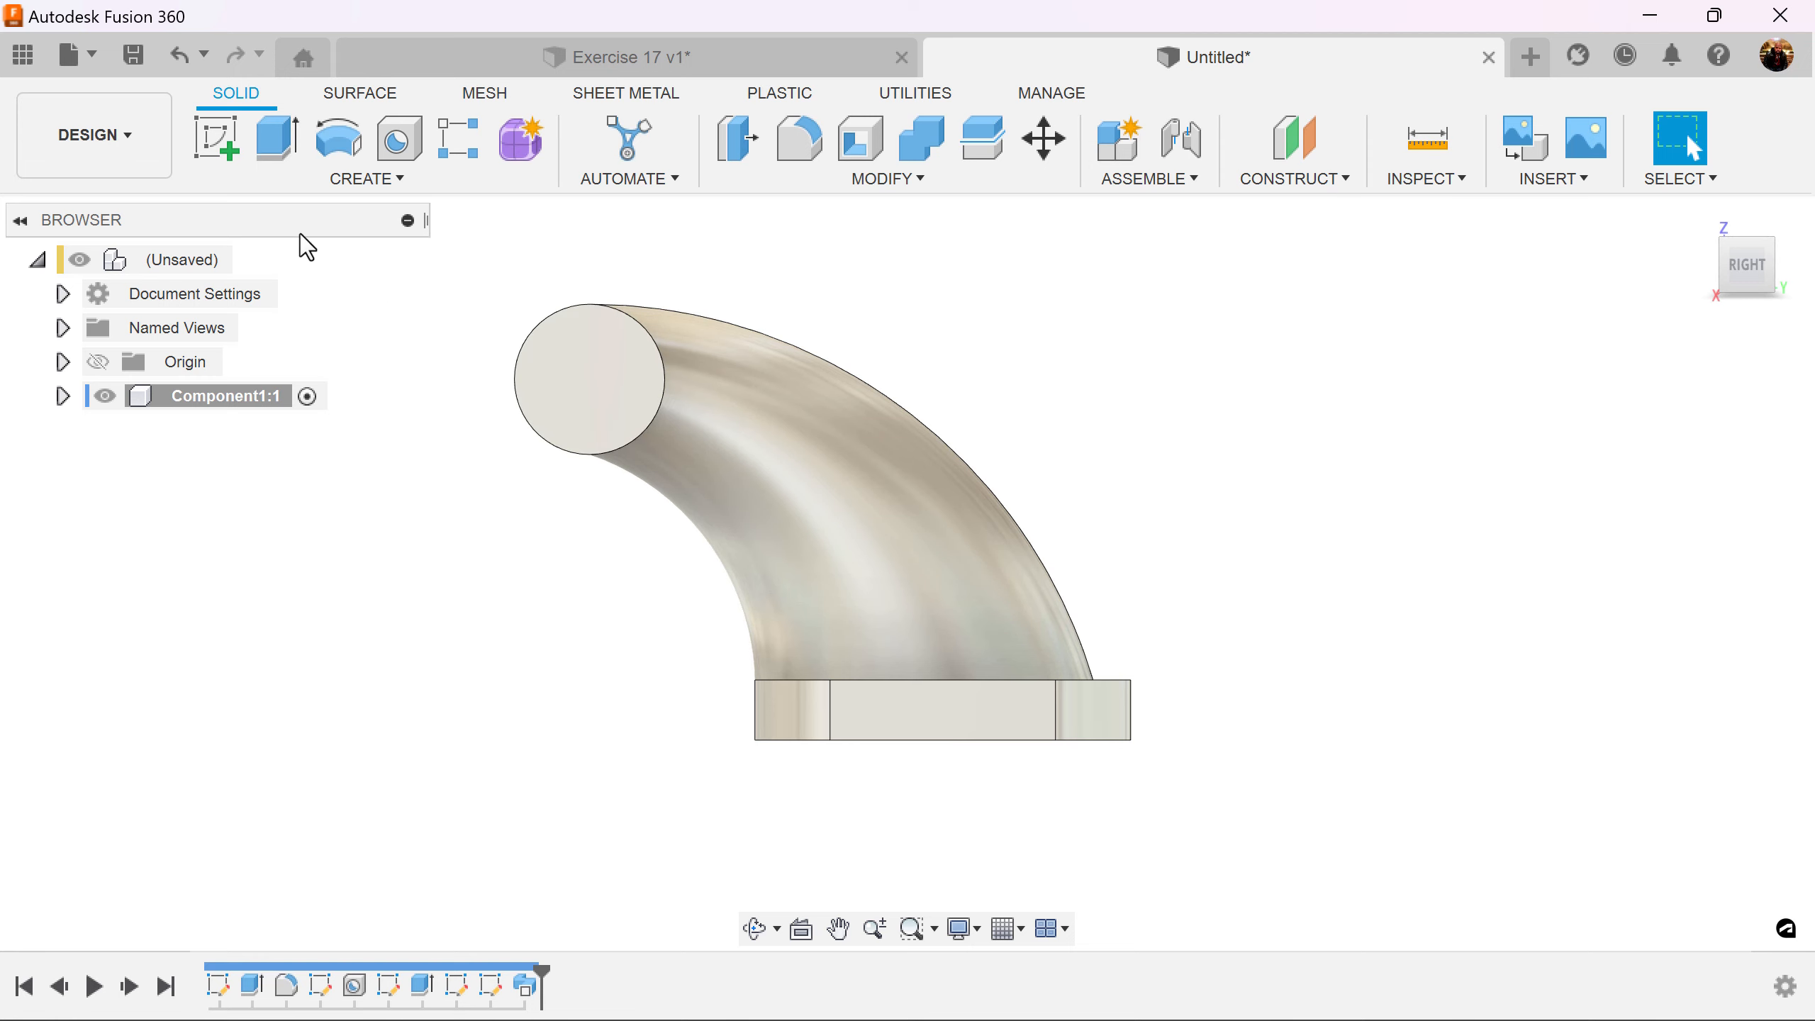
{"action": "left_click", "coordinate": [207, 134]}
{"action": "left_click", "coordinate": [566, 385]}
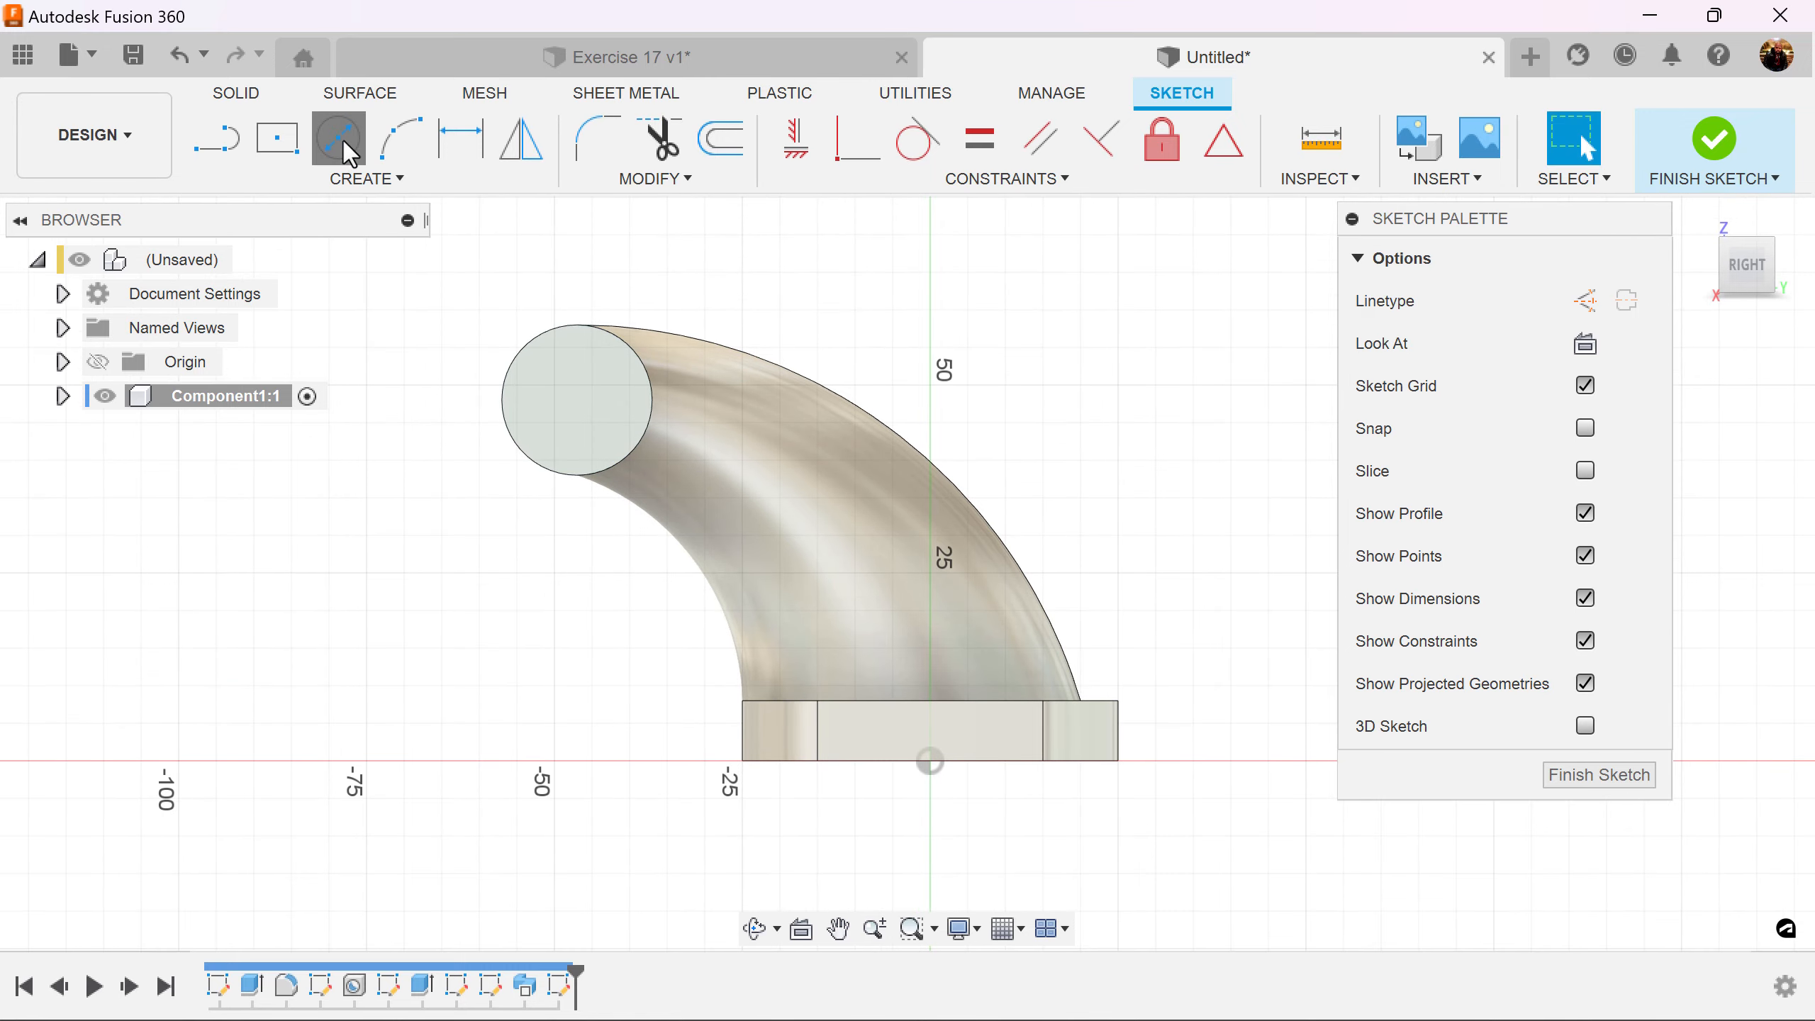
{"action": "left_click", "coordinate": [339, 137]}
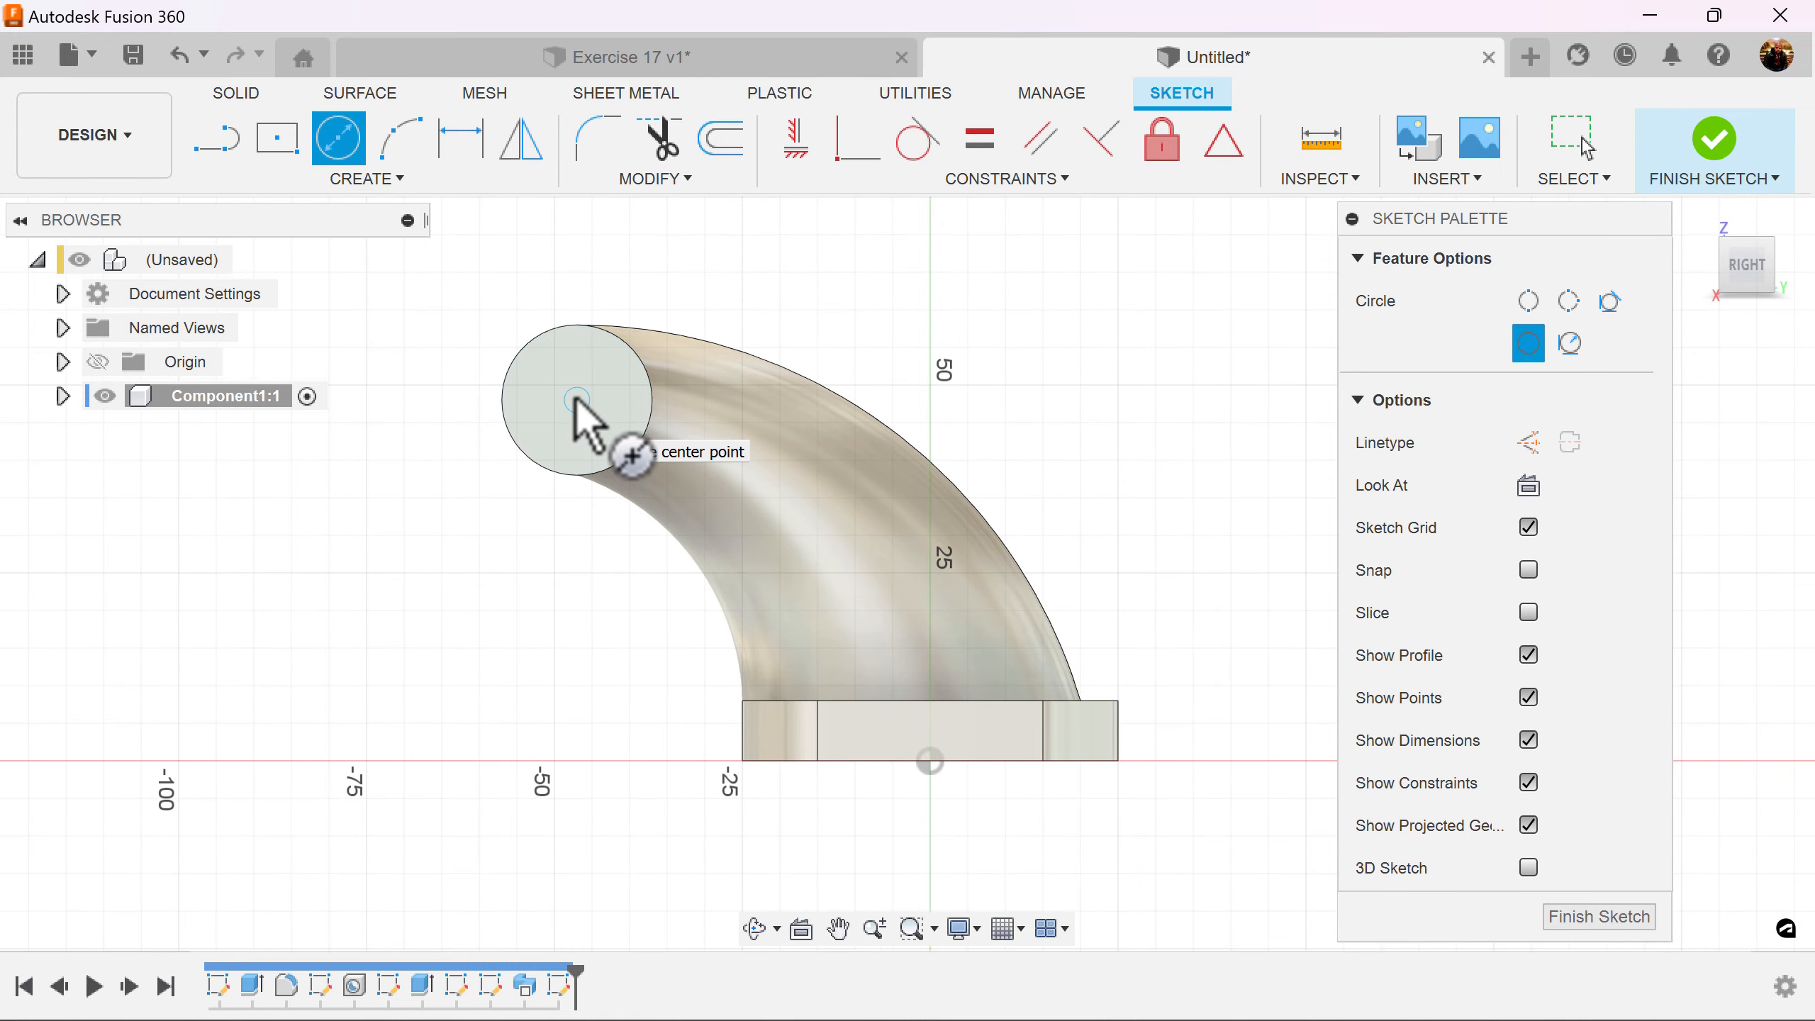
{"action": "left_click", "coordinate": [576, 400]}
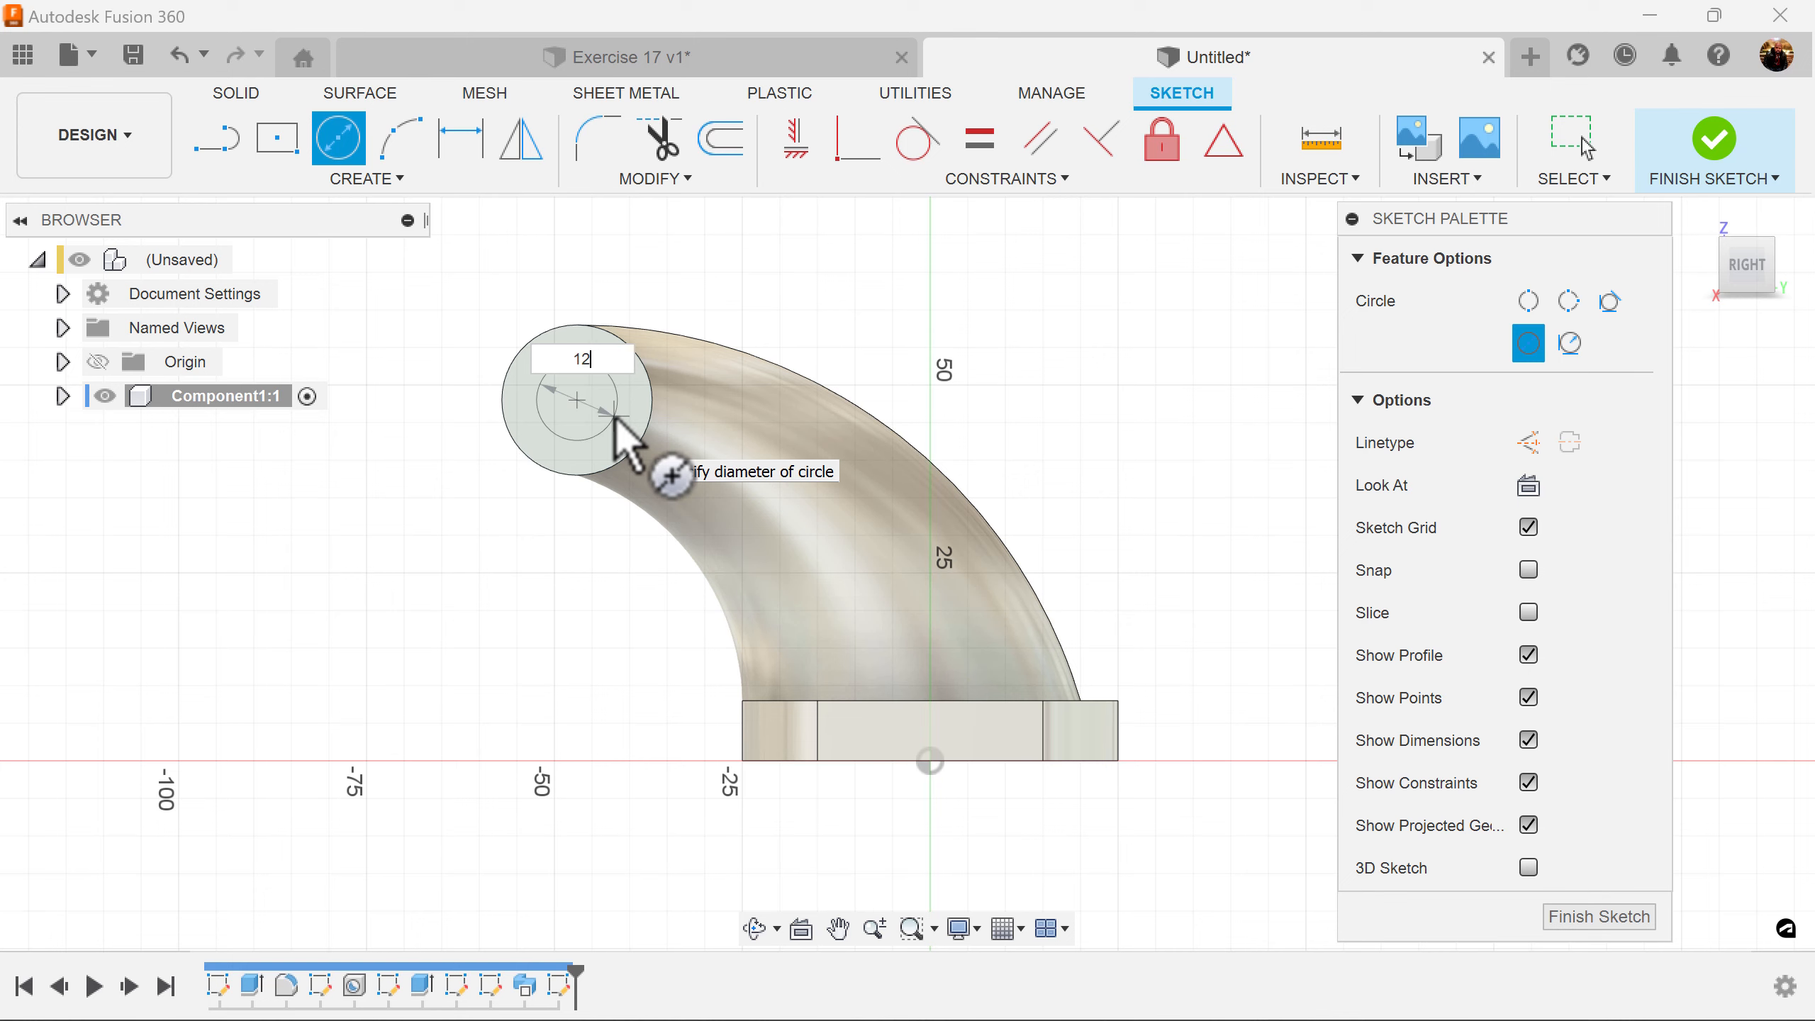
{"action": "type", "text": "12"}
{"action": "key", "text": "Return"}
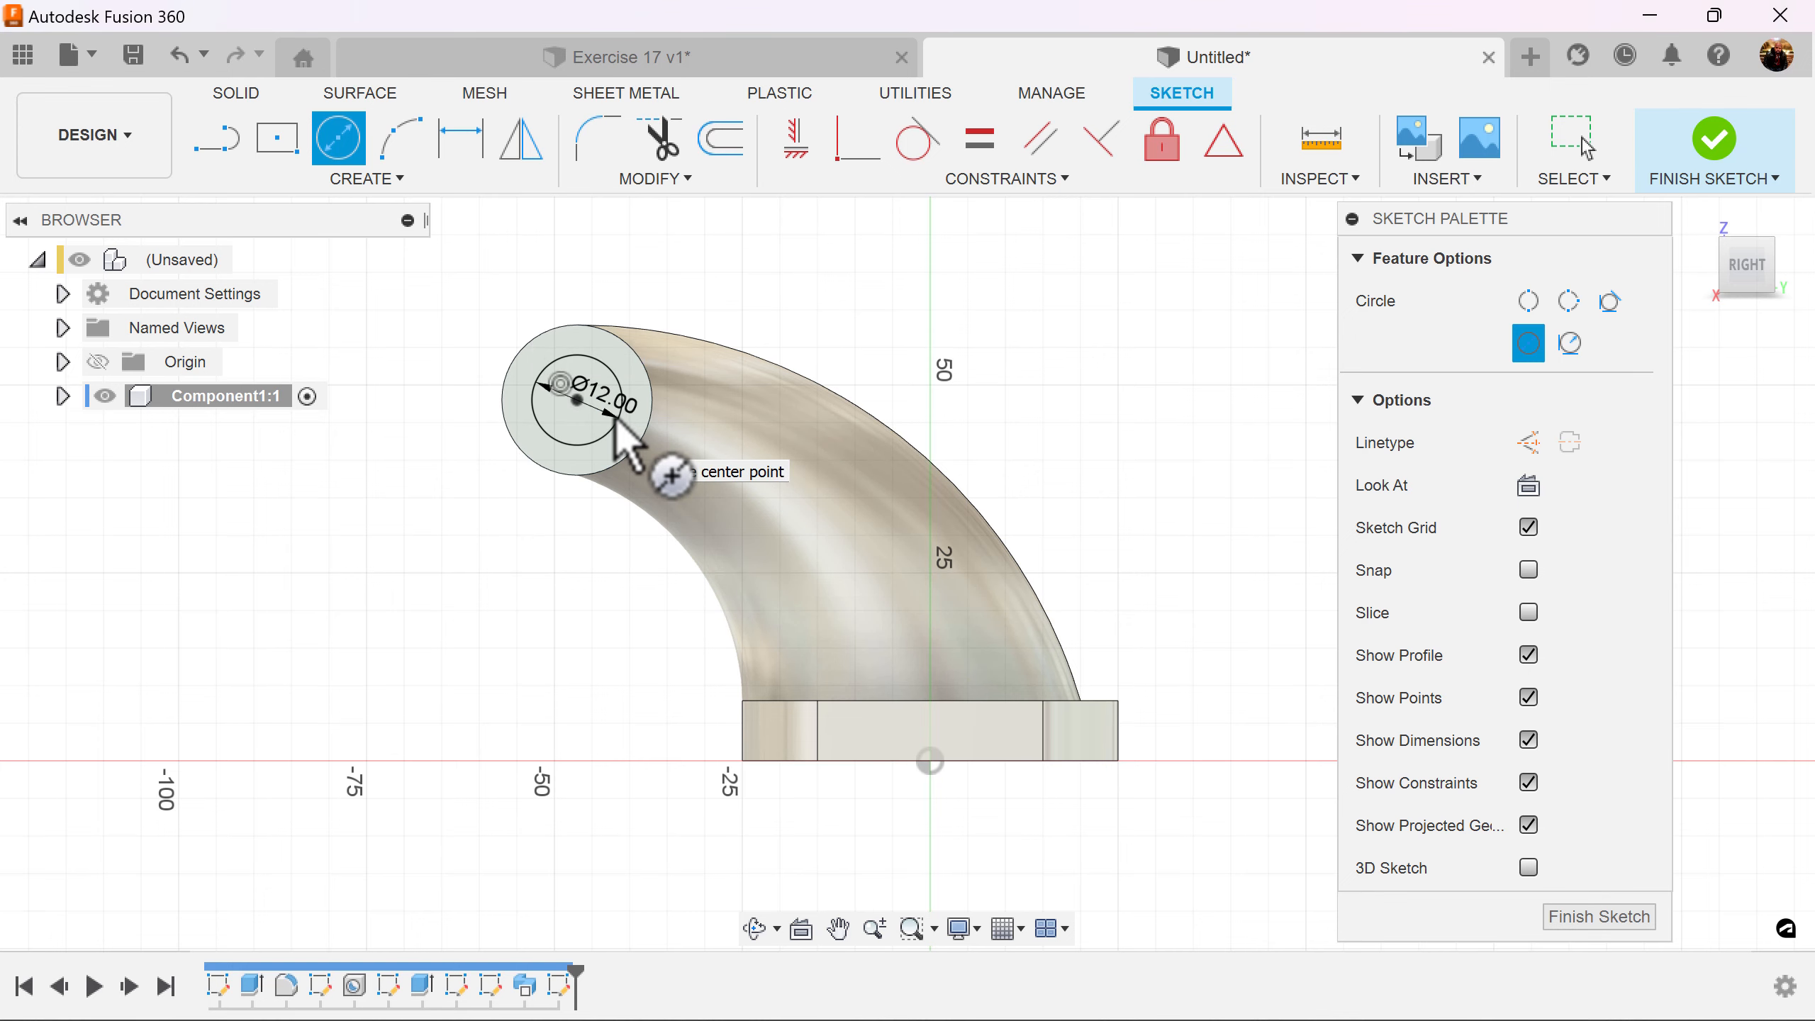
{"action": "left_click", "coordinate": [1598, 921]}
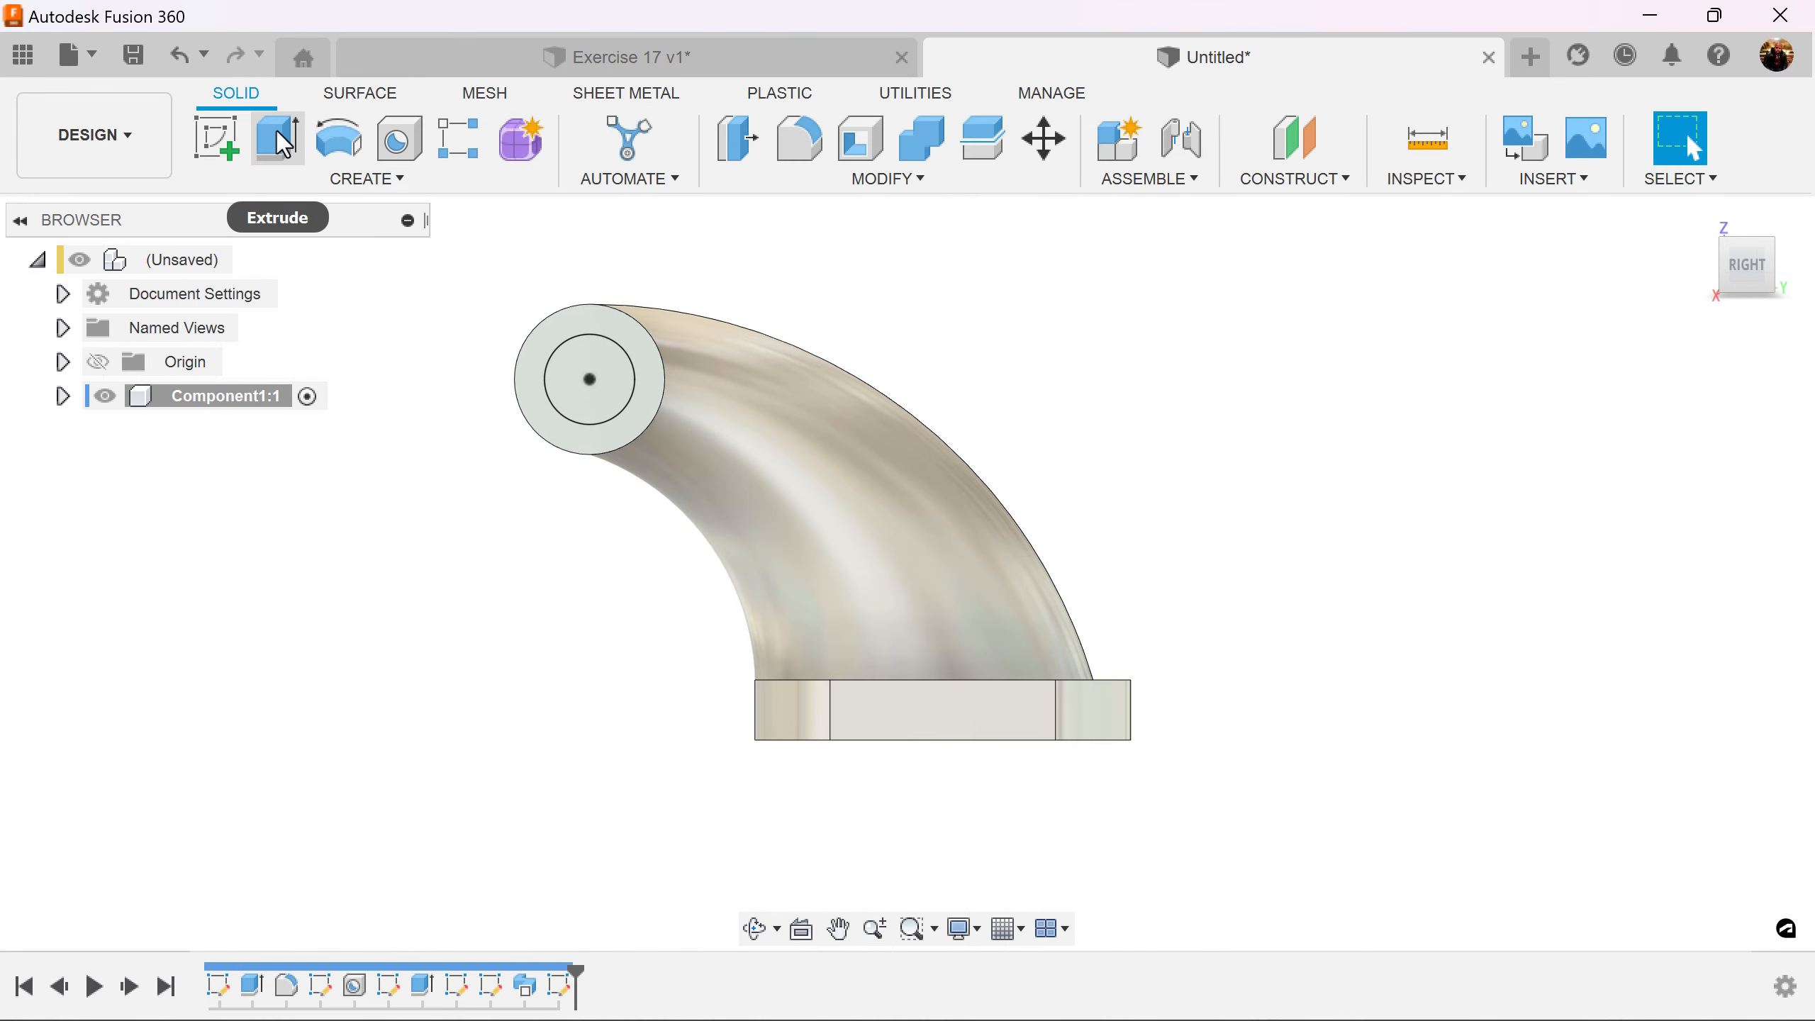
Extrude the 12 mm circle -25 mm through the boss as a Cut to make its bore.
{"action": "left_click", "coordinate": [277, 133]}
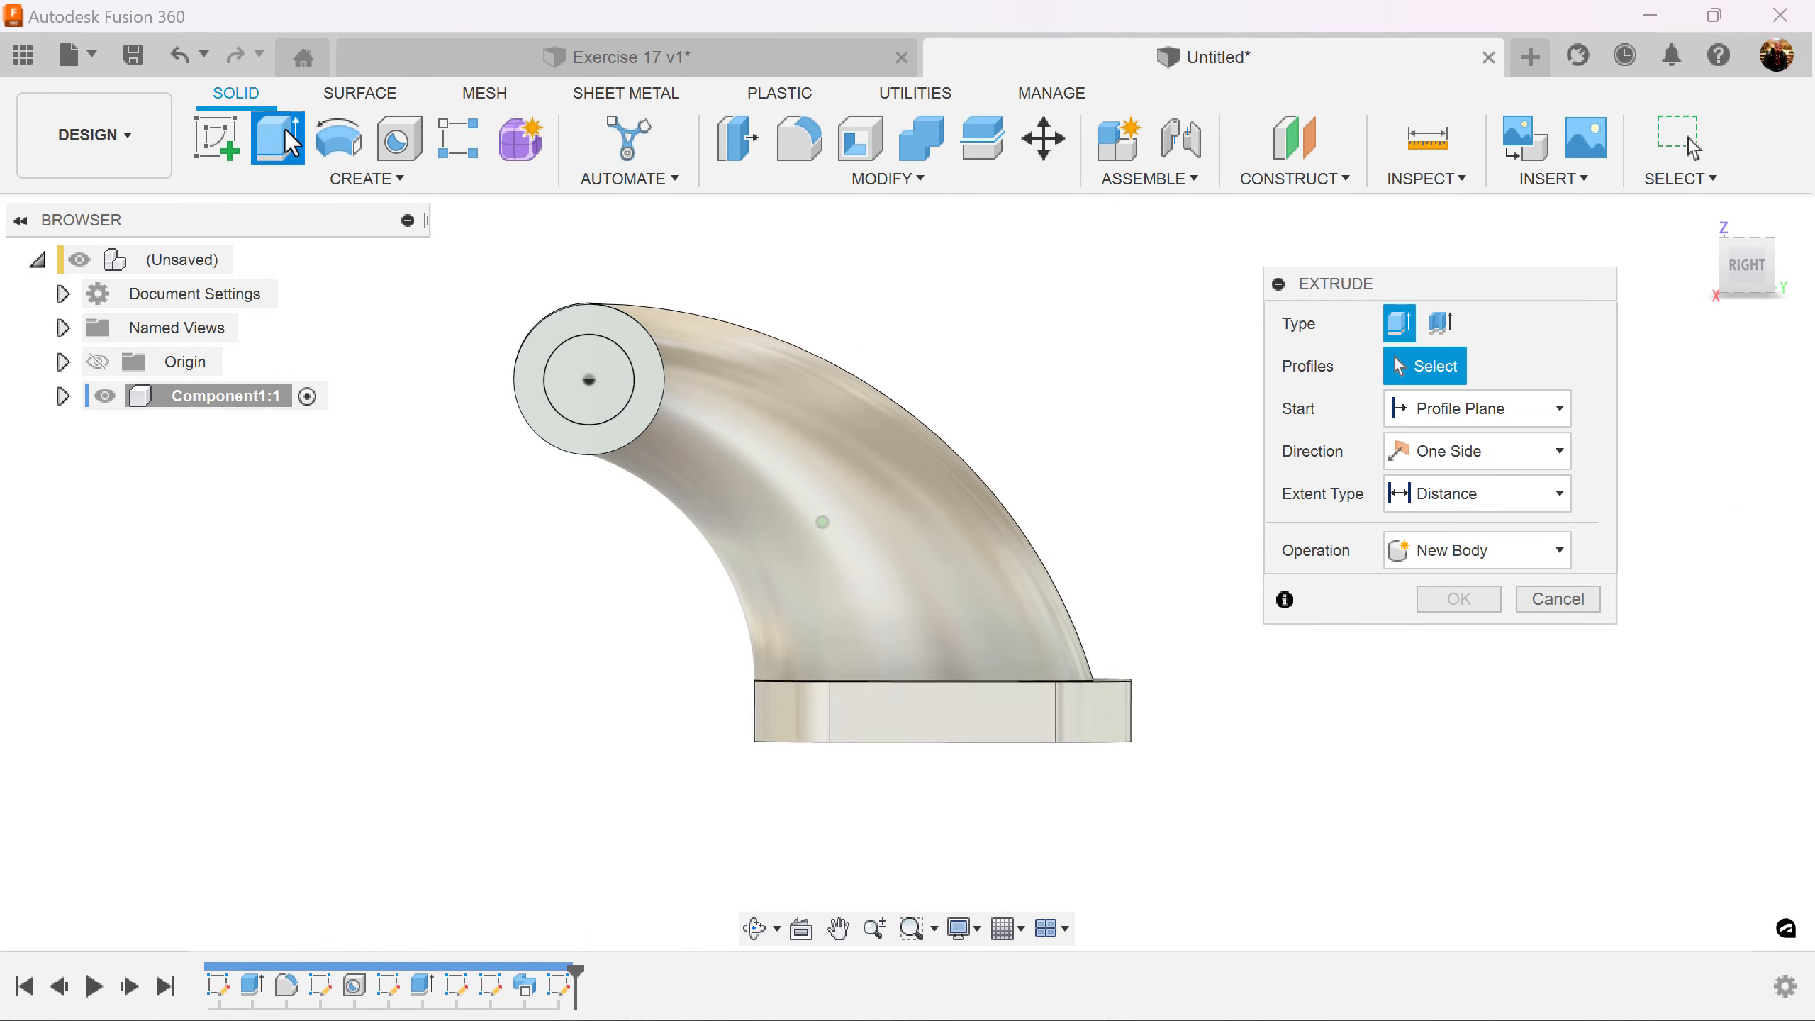
{"action": "left_click", "coordinate": [608, 382]}
{"action": "middle_click_drag", "start_coordinate": [986, 272], "coordinate": [1136, 330], "text": "shift"}
{"action": "left_click", "coordinate": [998, 344]}
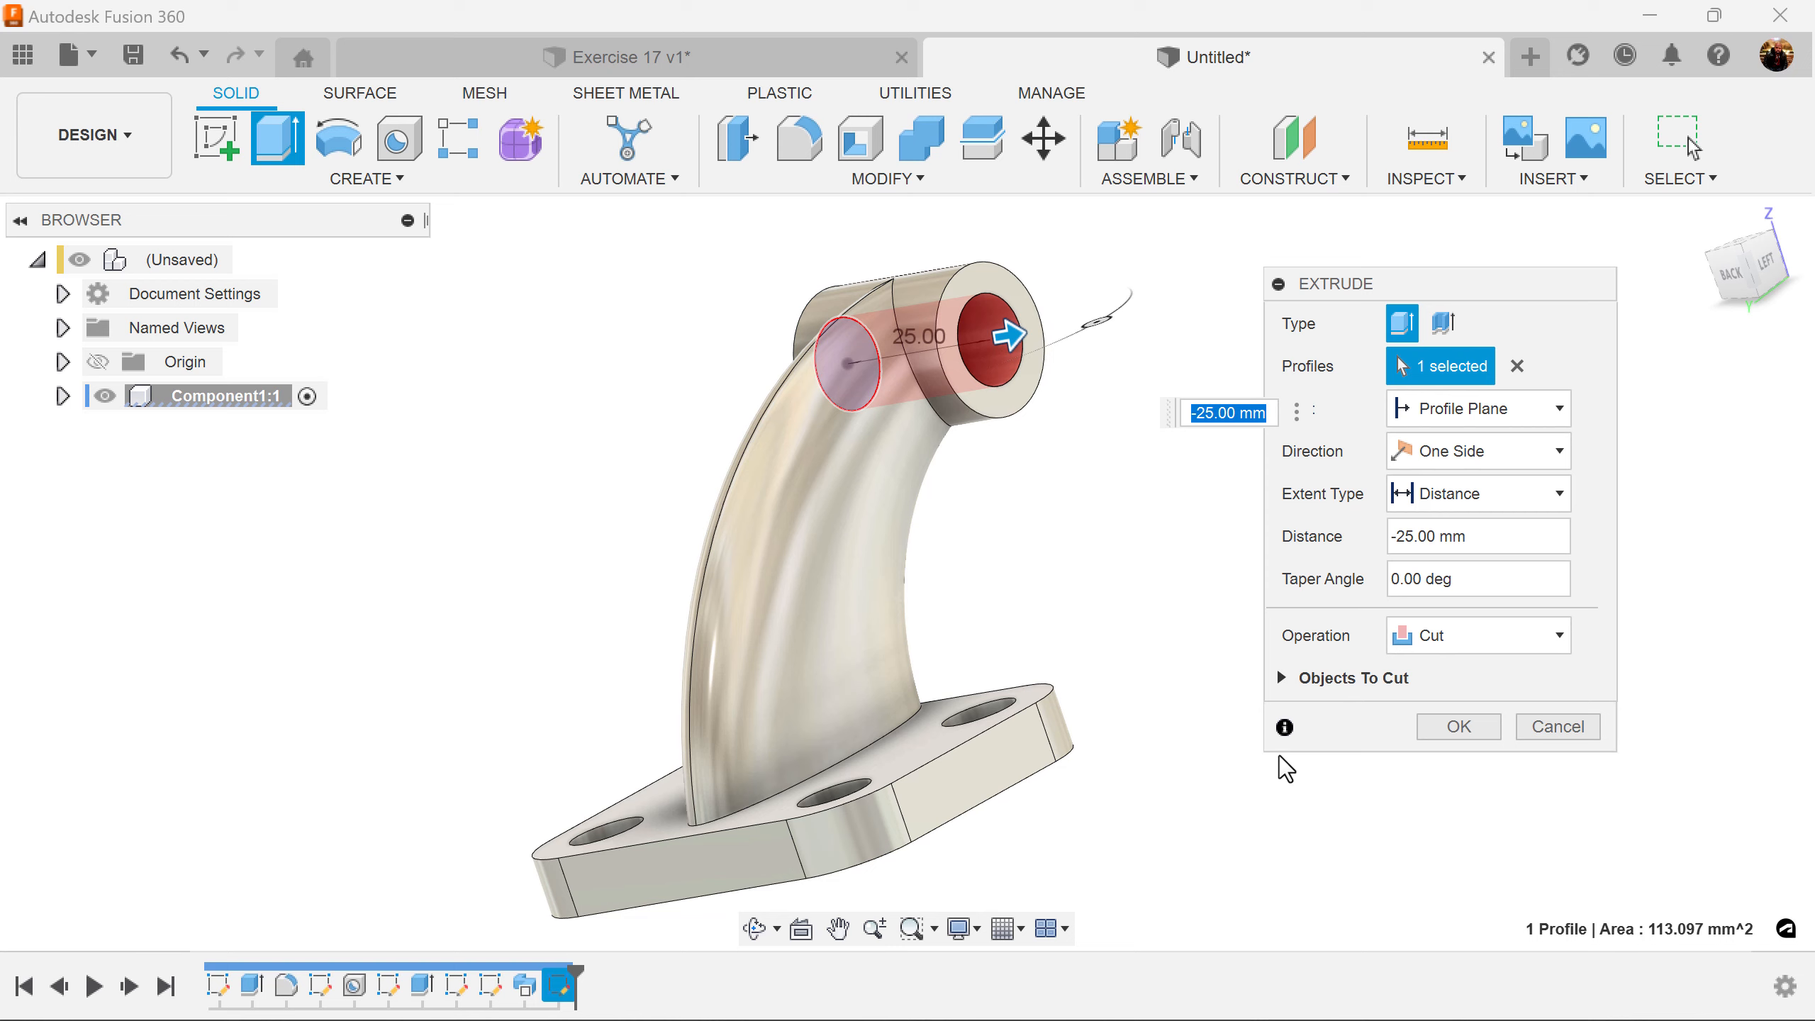
{"action": "left_click", "coordinate": [1469, 720]}
Chamfer the outer and bore edges on both ends of the boss with a 1 mm equal distance.
{"action": "middle_click_drag", "start_coordinate": [1469, 720], "coordinate": [1072, 457], "text": "shift"}
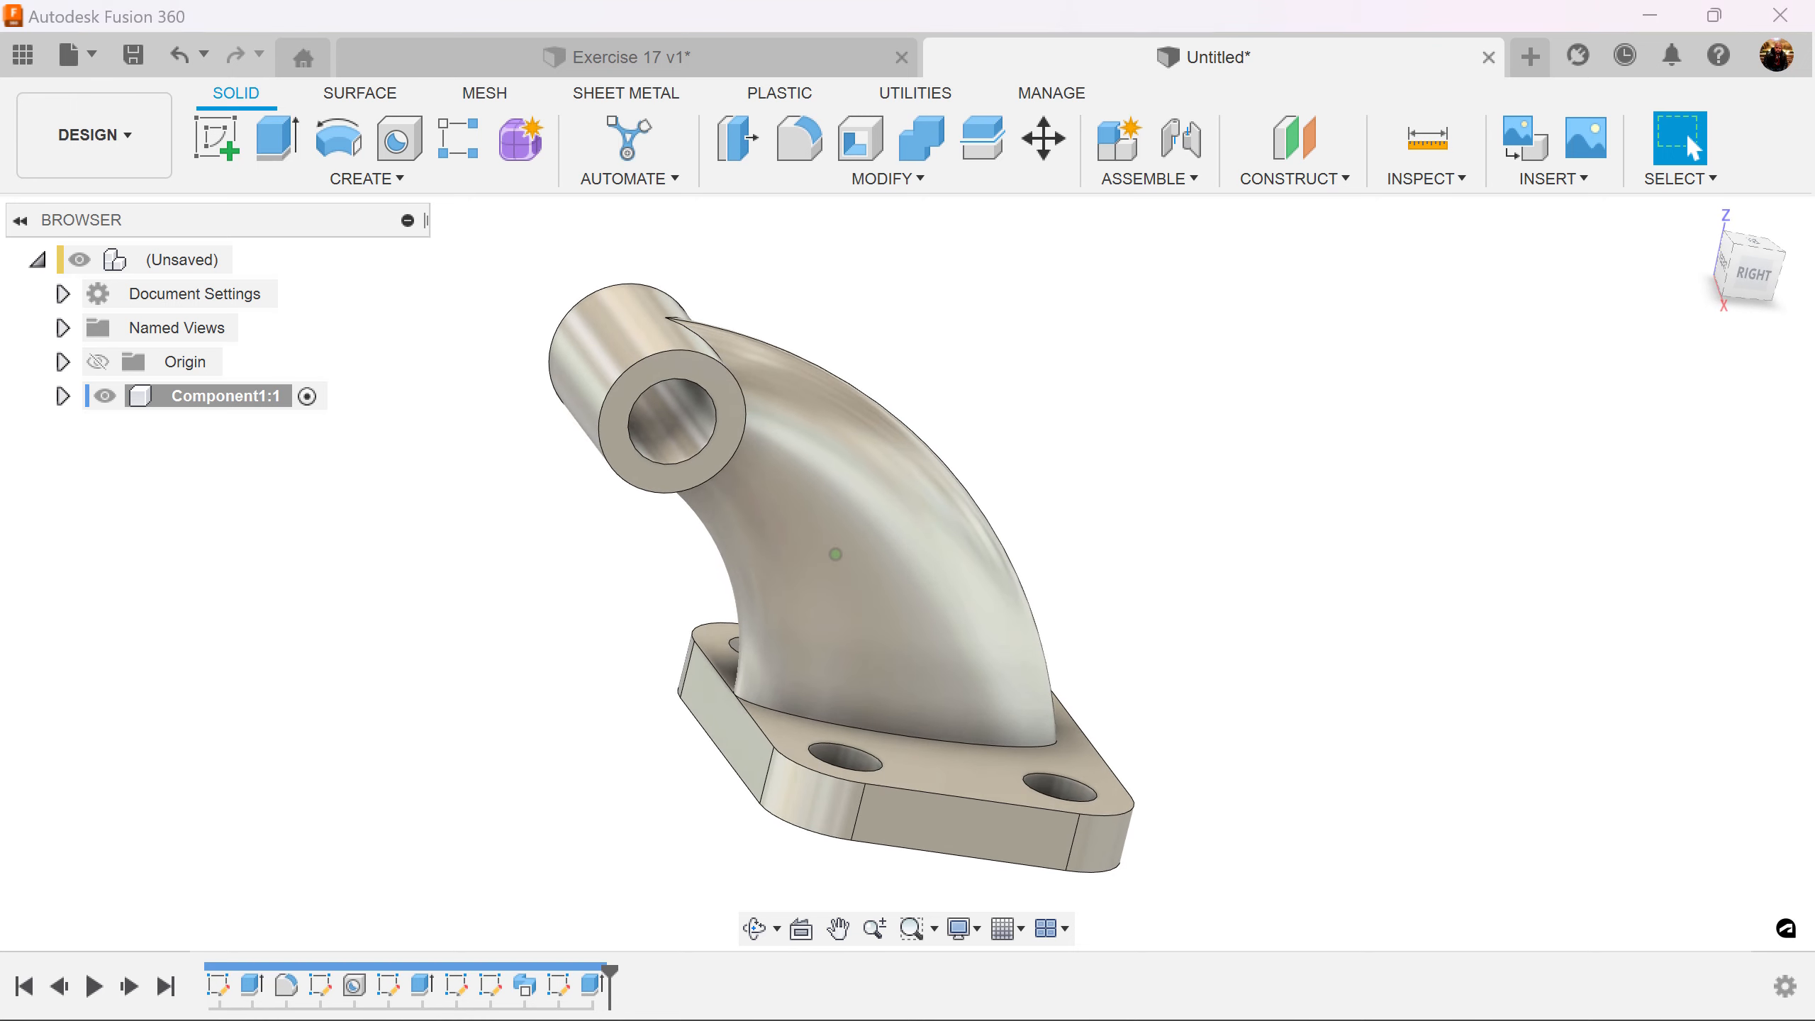
{"action": "left_click", "coordinate": [889, 179]}
{"action": "left_click", "coordinate": [836, 269]}
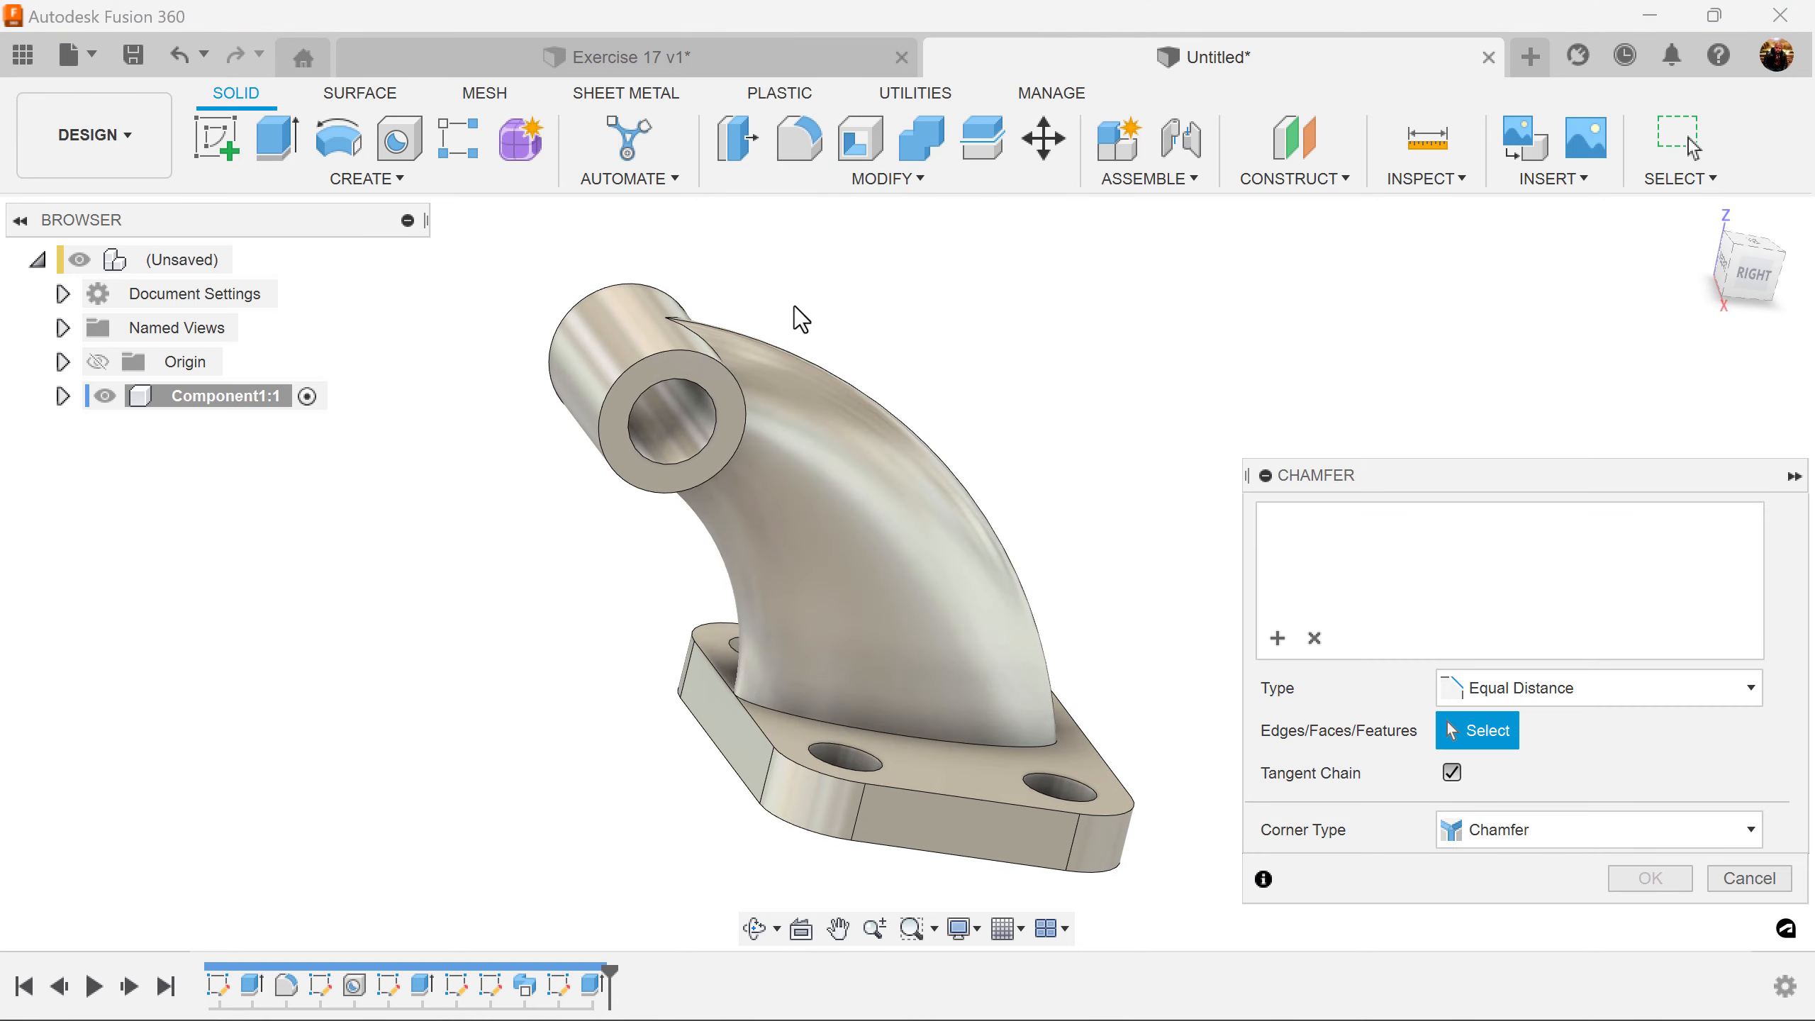
{"action": "left_click", "coordinate": [679, 352]}
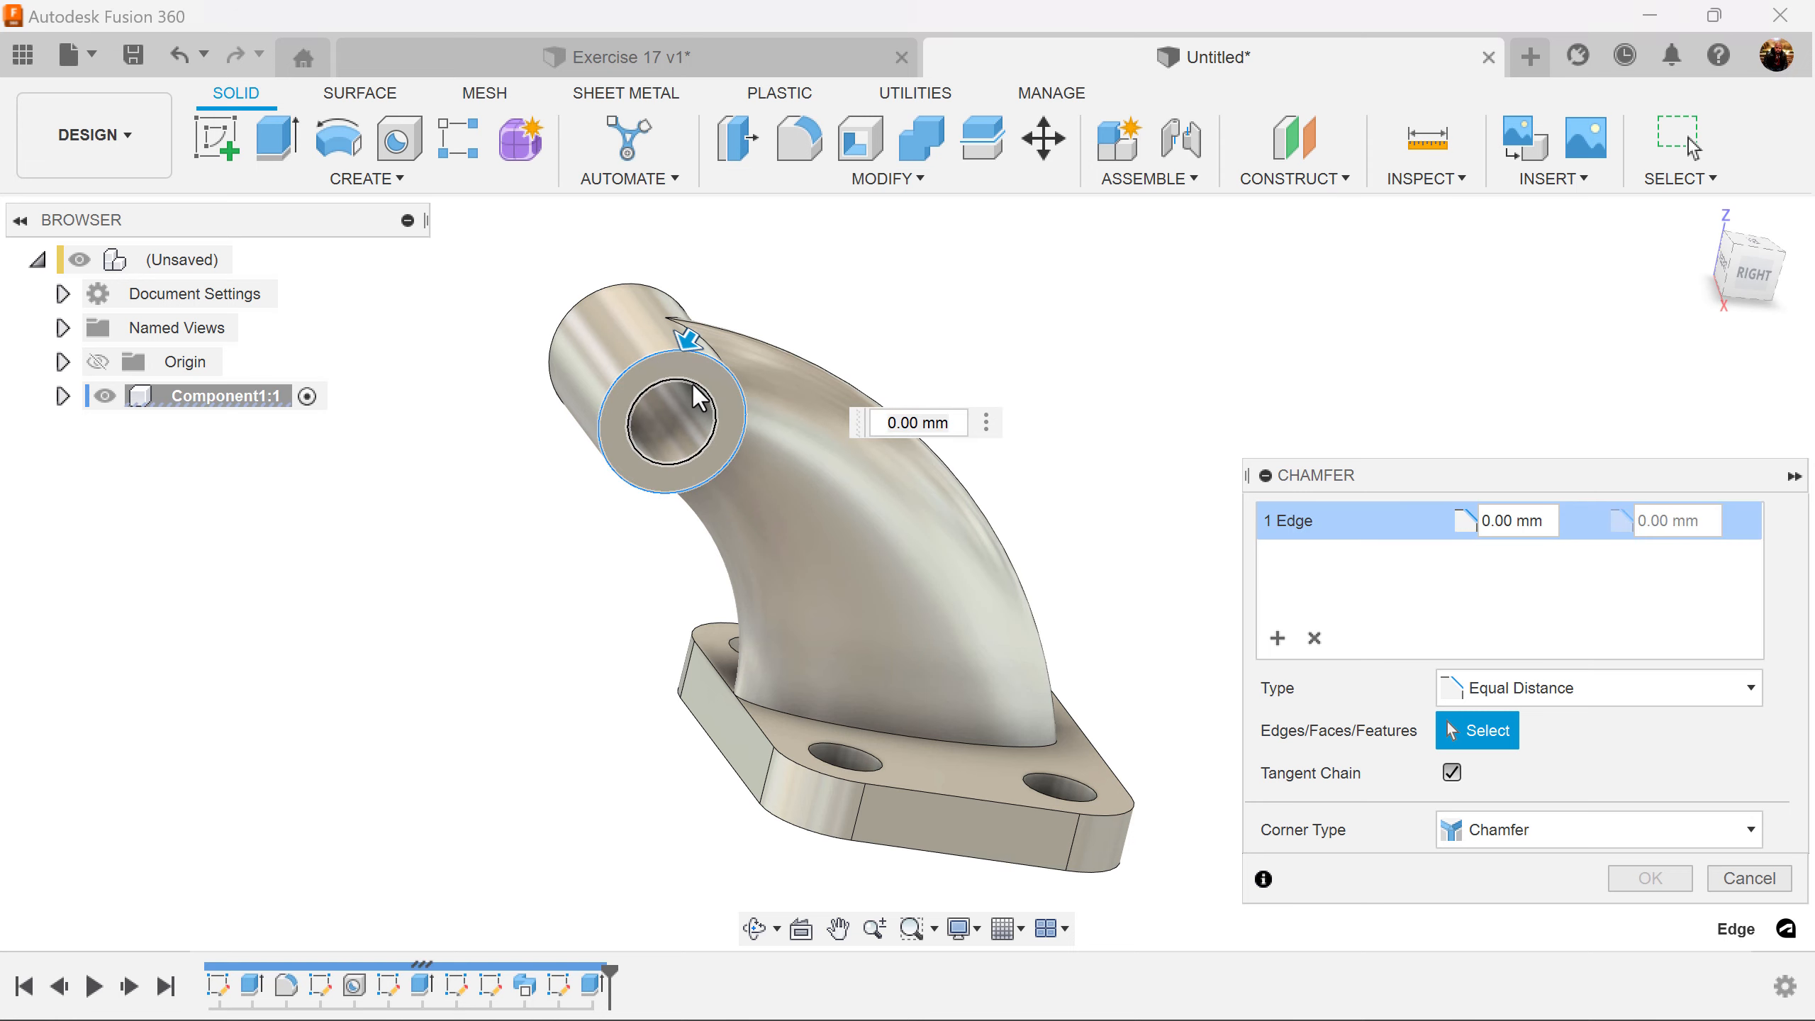
{"action": "left_click", "coordinate": [692, 385]}
{"action": "middle_click_drag", "start_coordinate": [692, 384], "coordinate": [1004, 310], "text": "shift"}
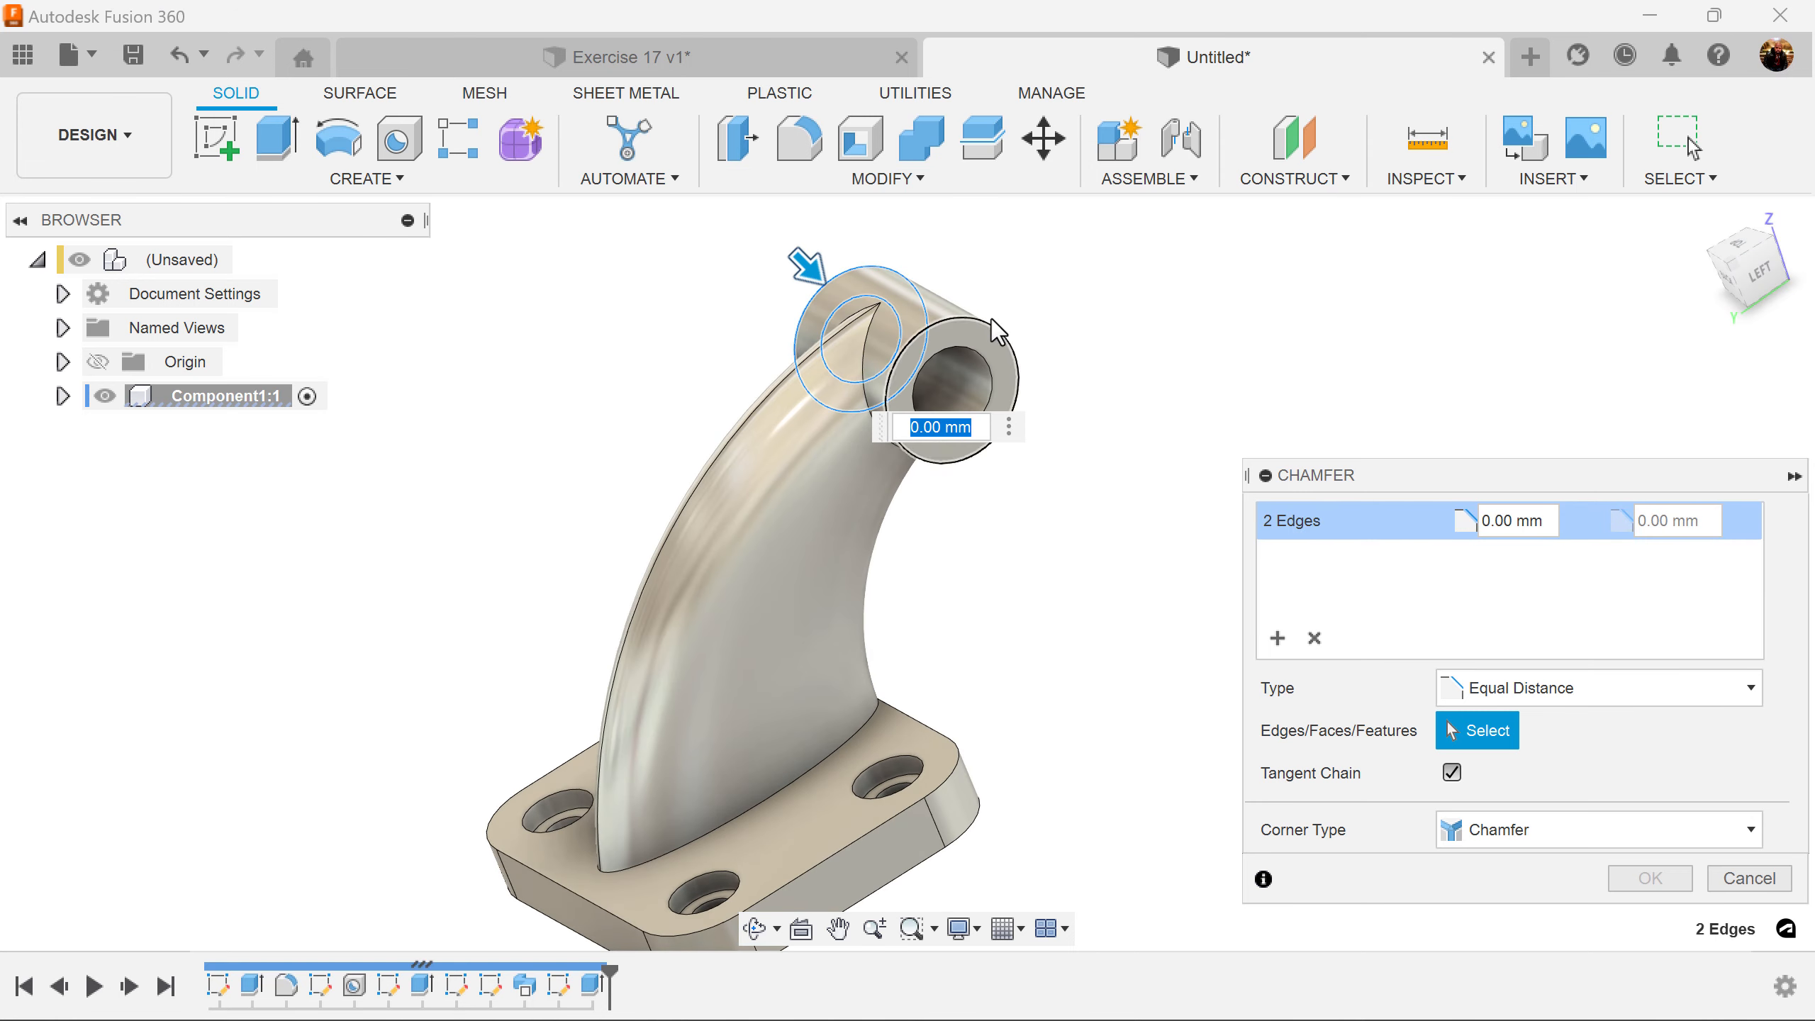
{"action": "left_click", "coordinate": [992, 320]}
{"action": "left_click", "coordinate": [985, 357]}
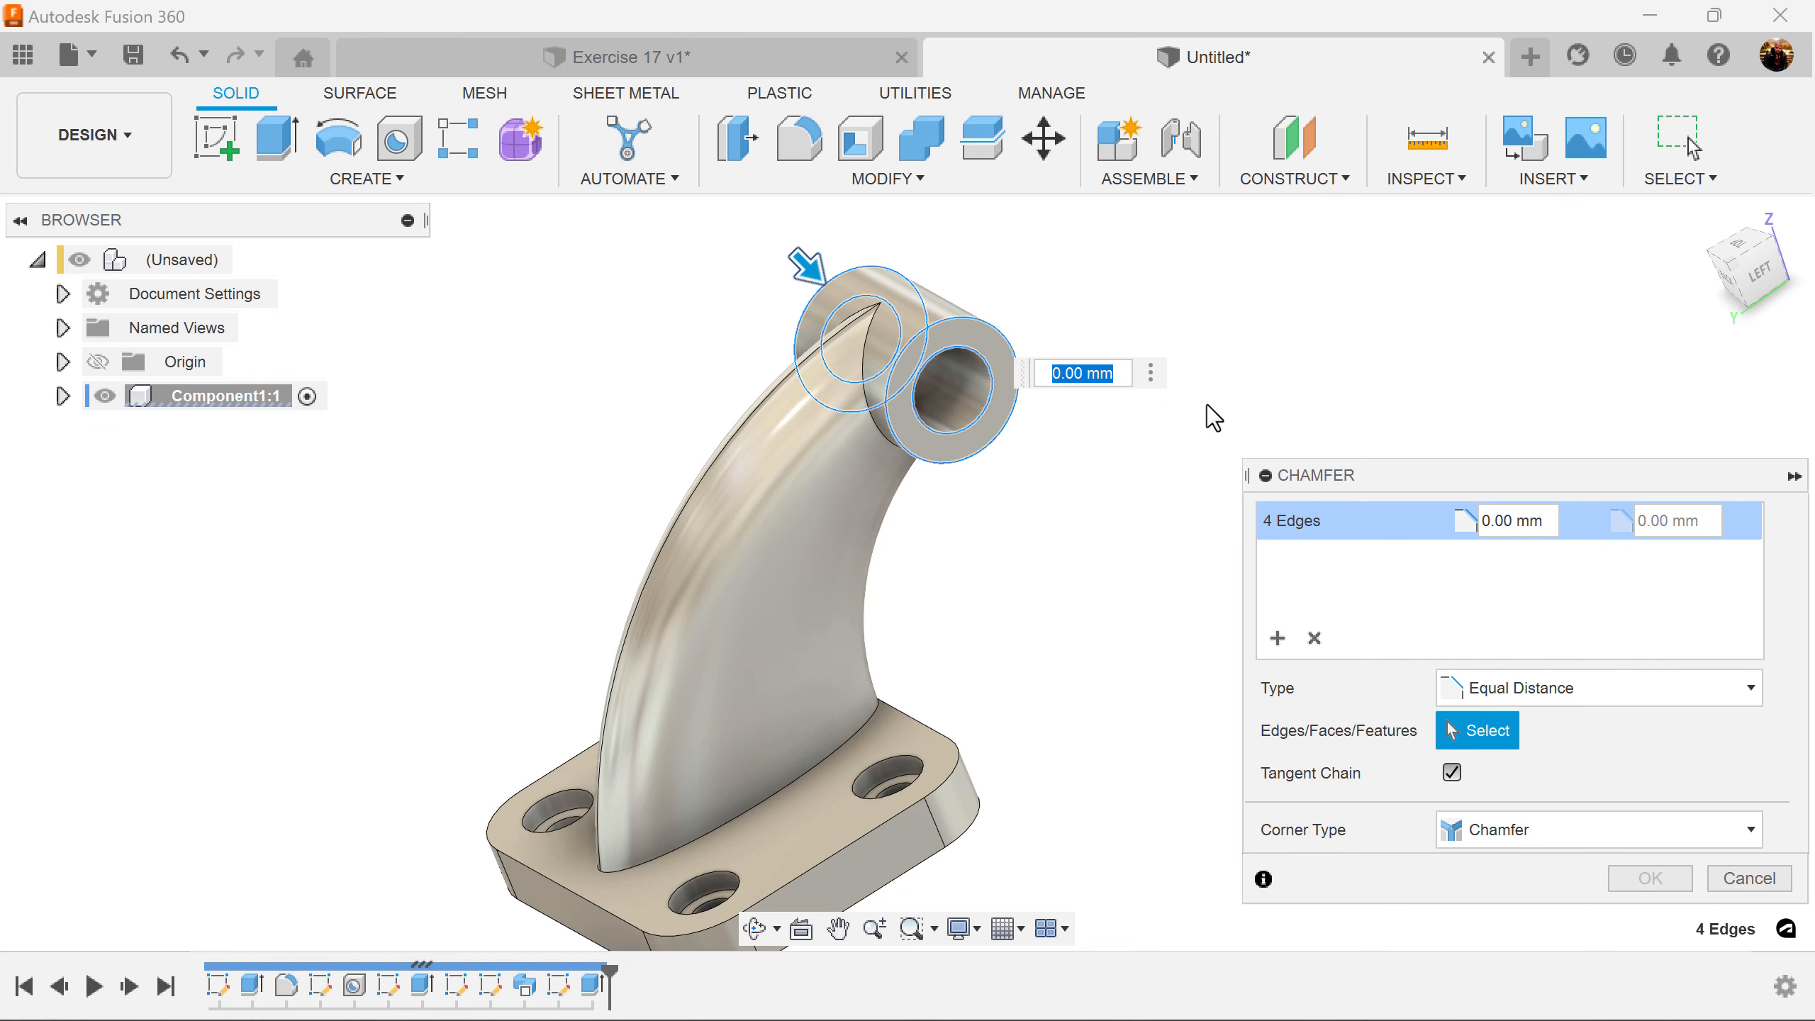
{"action": "type", "text": "1"}
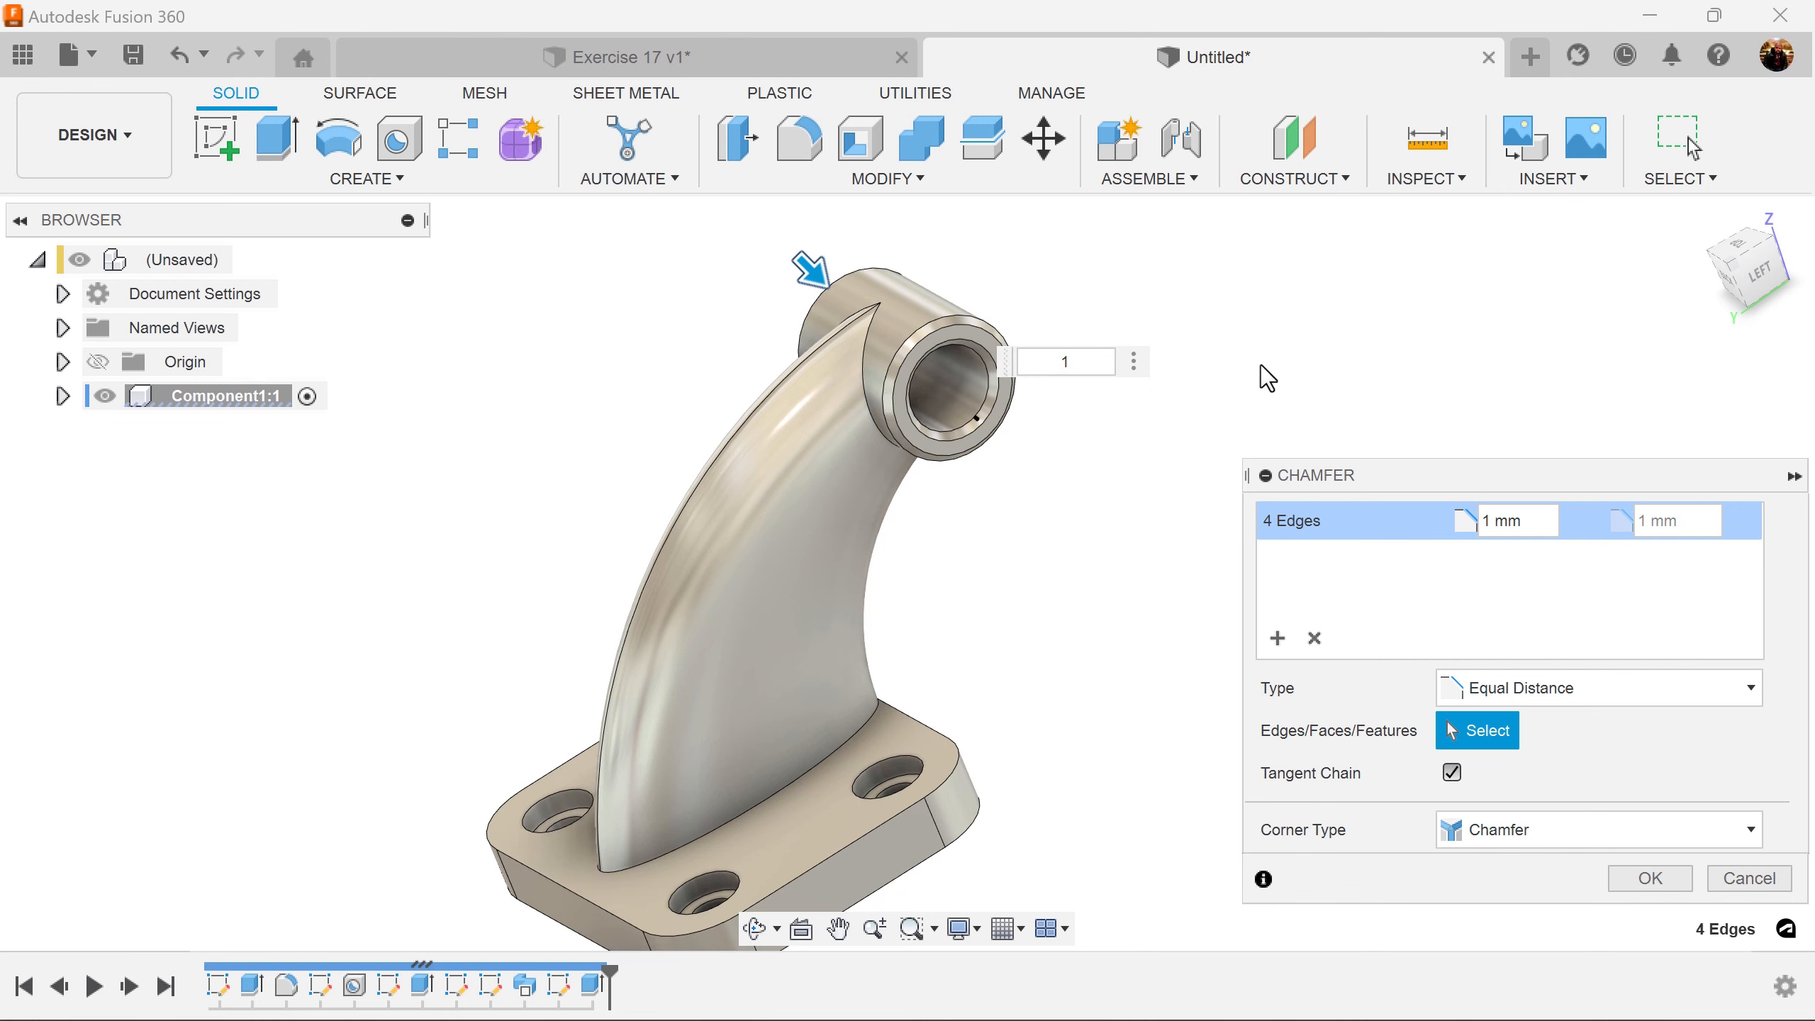
{"action": "left_click", "coordinate": [1650, 879]}
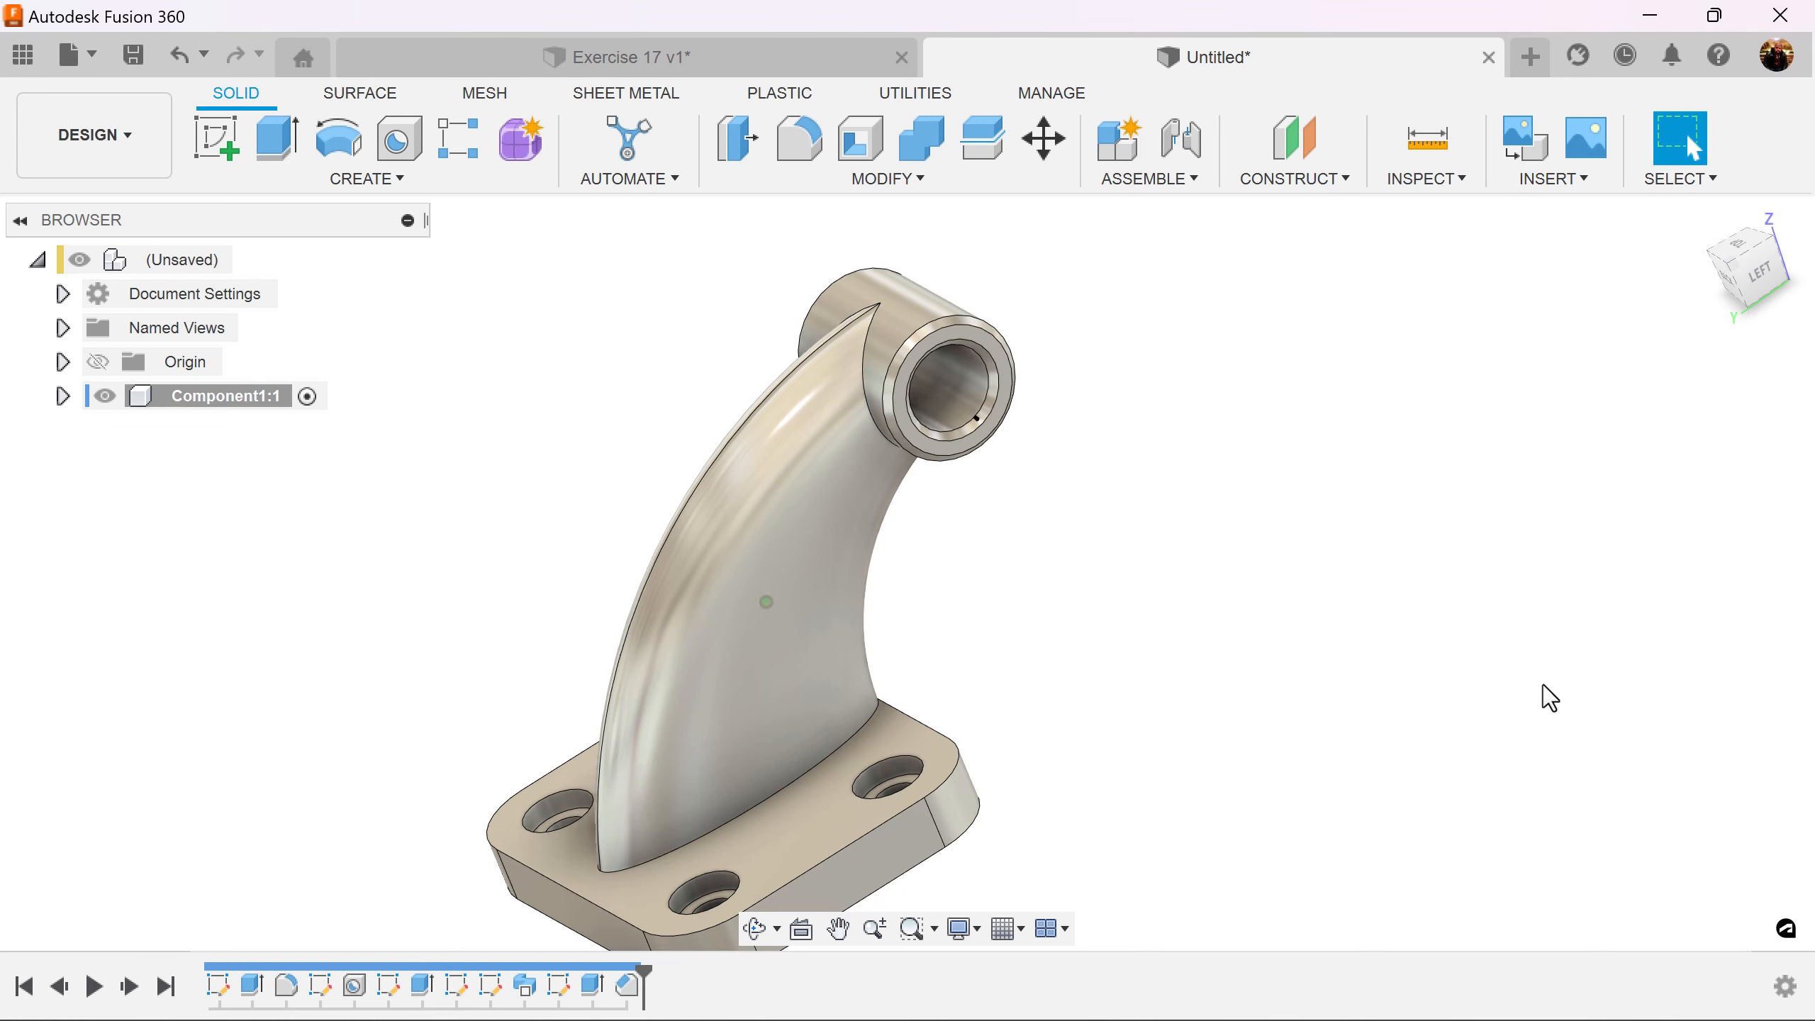